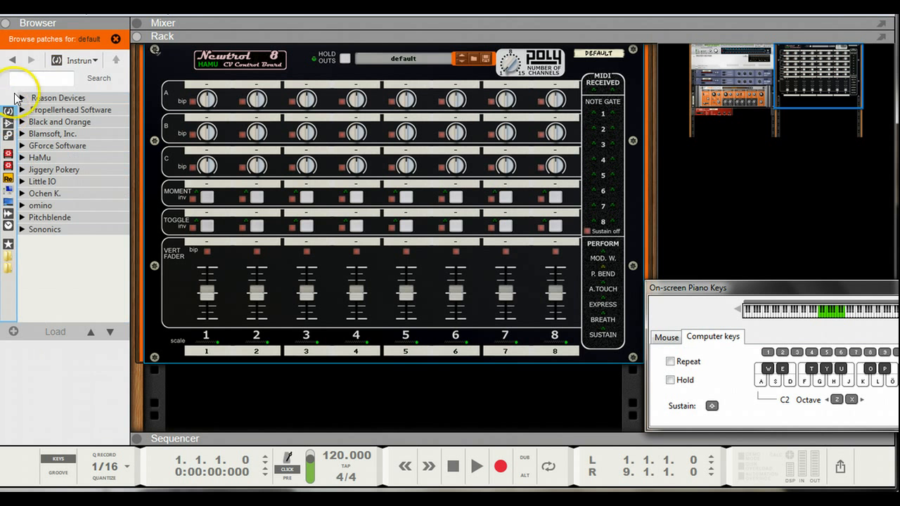
Find the NN19 Digital Sampler, add it to the rack below the Newtrol 8, and load the BASSOON.smp patch into it
{"action": "left_click", "coordinate": [21, 80]}
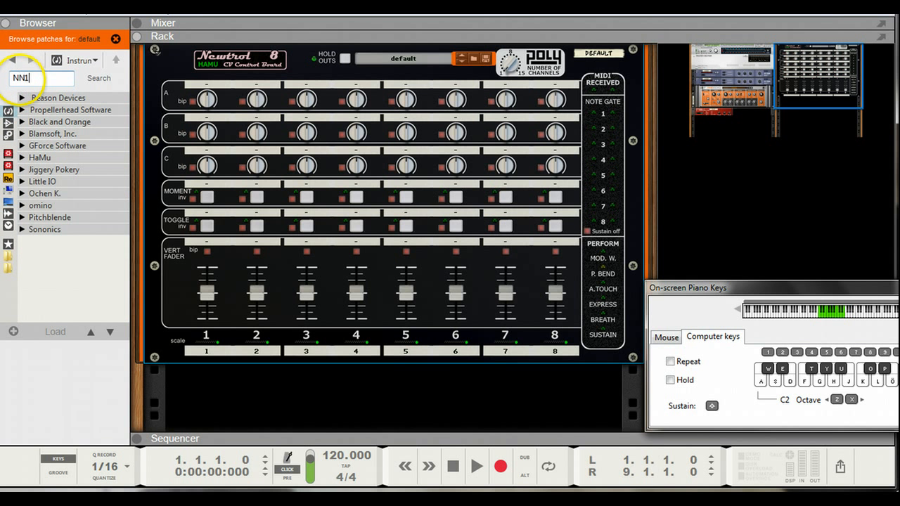
{"action": "type", "text": "NN19"}
{"action": "key", "text": "Return"}
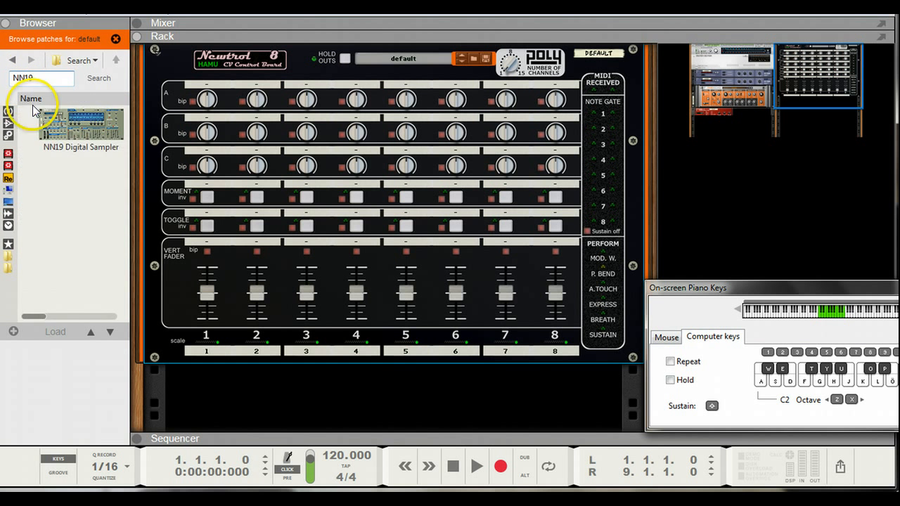
{"action": "left_click_drag", "start_coordinate": [44, 134], "coordinate": [257, 395]}
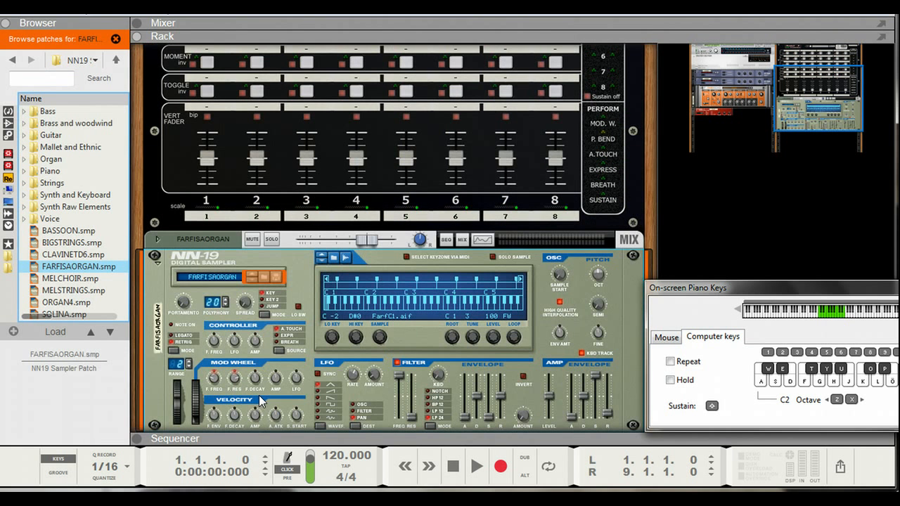
{"action": "left_click", "coordinate": [223, 276]}
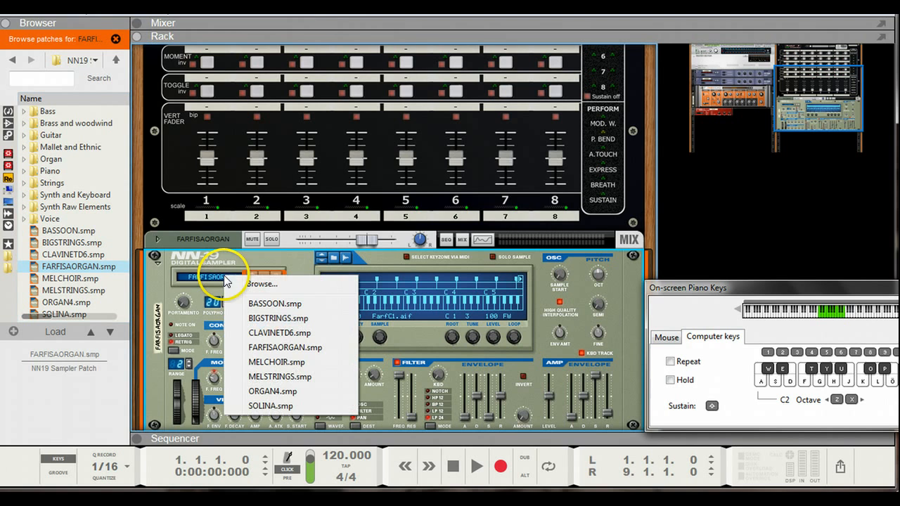
{"action": "left_click", "coordinate": [270, 304]}
Load the all_off_bip.repatch patch into the Newtrol 8
{"action": "scroll", "coordinate": [250, 256], "scroll_direction": "up", "scroll_amount": 3}
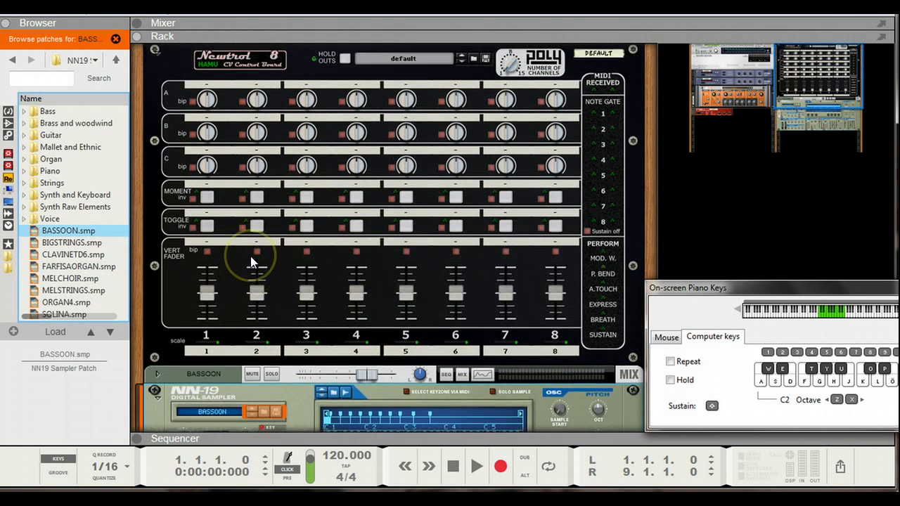
{"action": "left_click", "coordinate": [395, 57]}
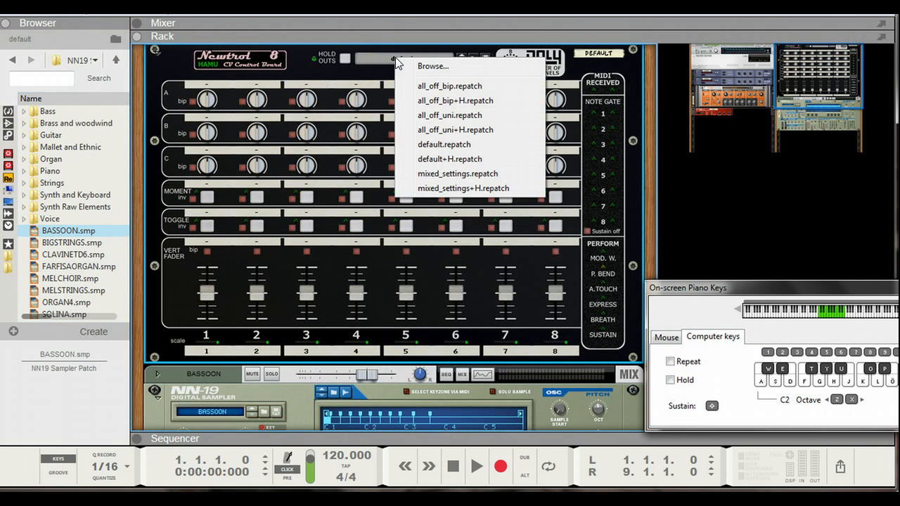
{"action": "left_click", "coordinate": [419, 87]}
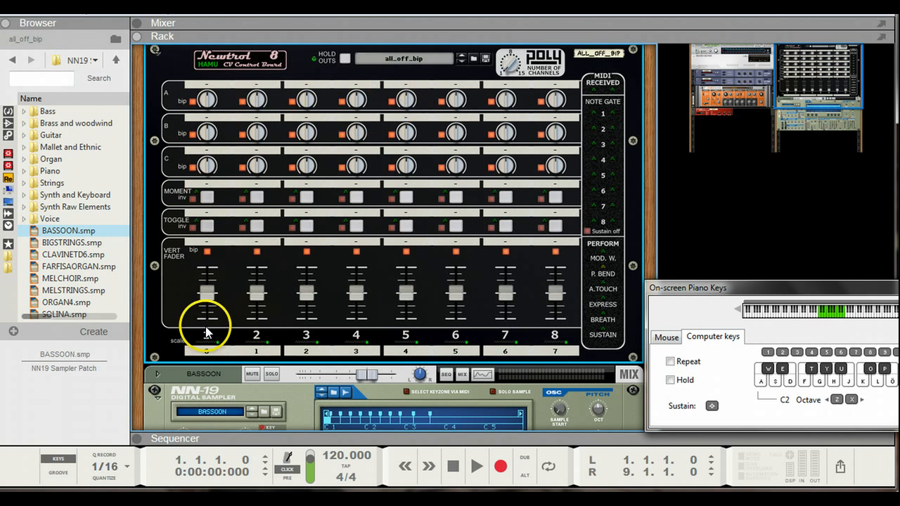
On the back of the rack, cable the Newtrol 8's MIDI NOTE 1 and GATE 1 outputs to the NN-19's CV and GATE inputs
{"action": "scroll", "coordinate": [207, 323], "scroll_direction": "down", "scroll_amount": 3}
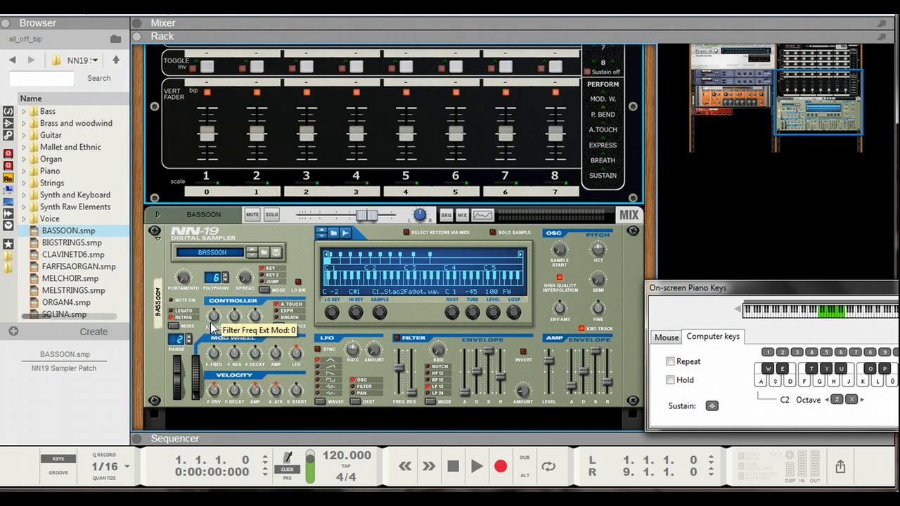
{"action": "key", "text": "Tab"}
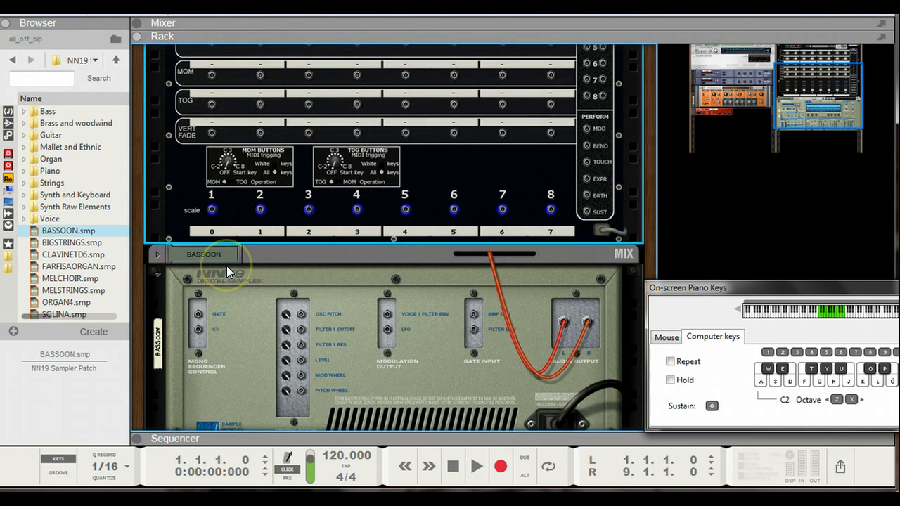
{"action": "scroll", "coordinate": [226, 265], "scroll_direction": "up", "scroll_amount": 3}
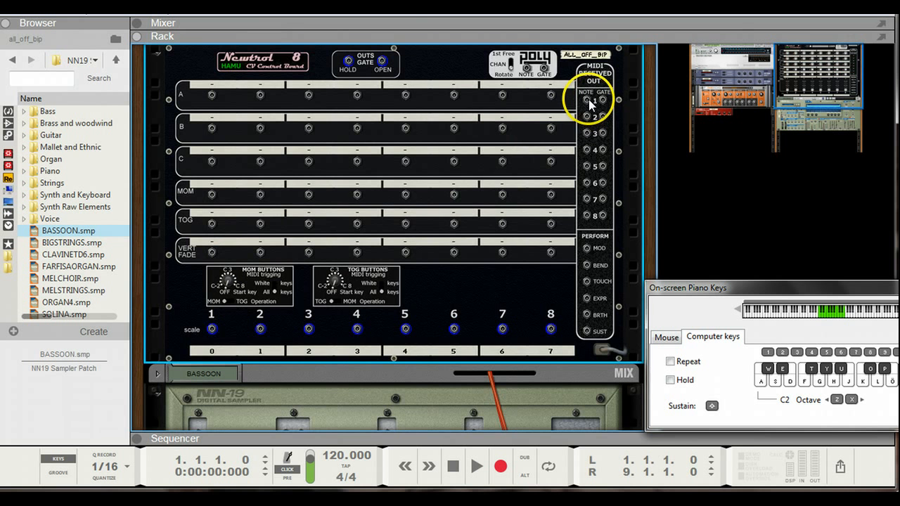
{"action": "left_click_drag", "start_coordinate": [588, 100], "coordinate": [201, 373]}
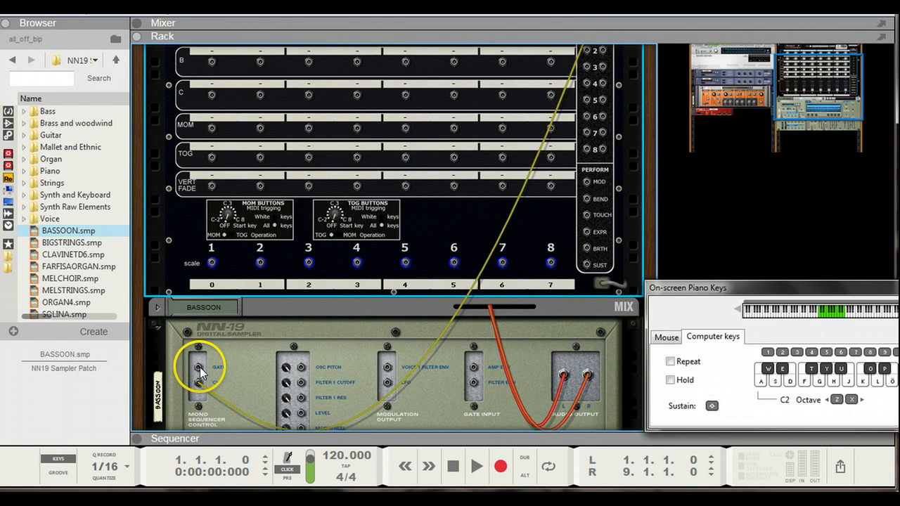
{"action": "left_click_drag", "start_coordinate": [436, 219], "coordinate": [597, 102]}
{"action": "scroll", "coordinate": [591, 116], "scroll_direction": "down", "scroll_amount": 4}
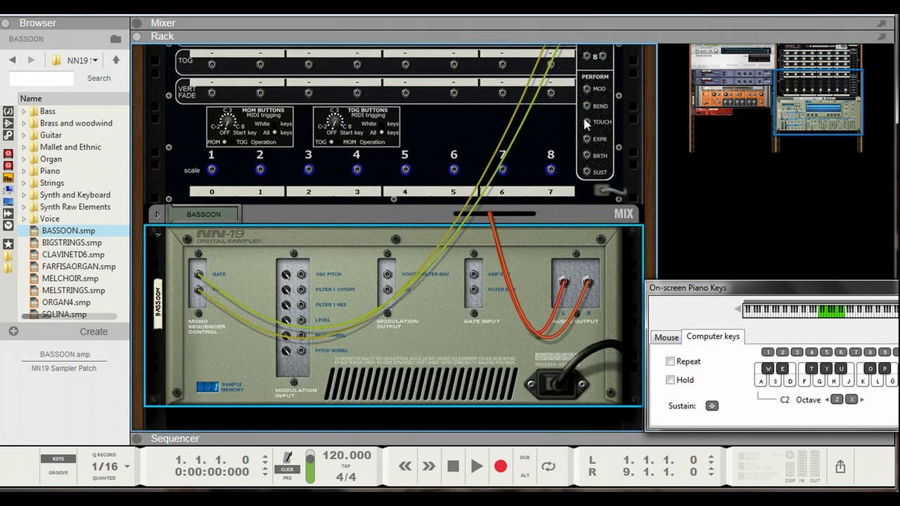
Set the Newtrol 8's all_off_bip sequencer track to receive the keyboard input, and return to the rack
{"action": "key", "text": "F7"}
{"action": "left_click", "coordinate": [143, 173]}
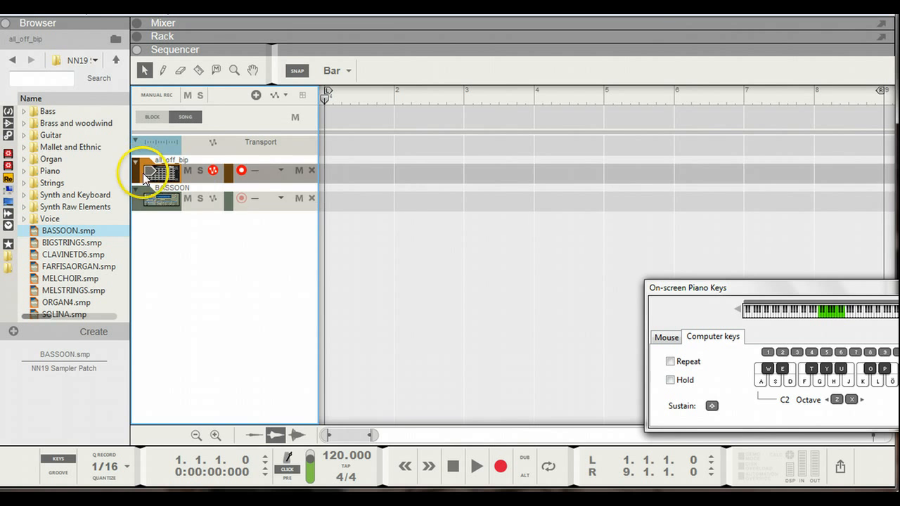
{"action": "left_click", "coordinate": [291, 194]}
{"action": "key", "text": "F6"}
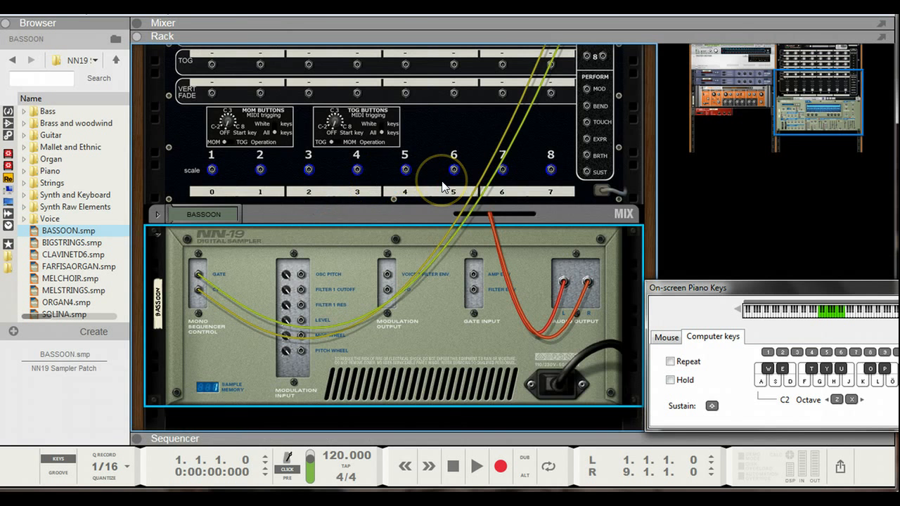
Show the front of the rack and play test notes through the Newtrol 8 into the NN-19
{"action": "key", "text": "Tab"}
{"action": "scroll", "coordinate": [442, 183], "scroll_direction": "up", "scroll_amount": 2}
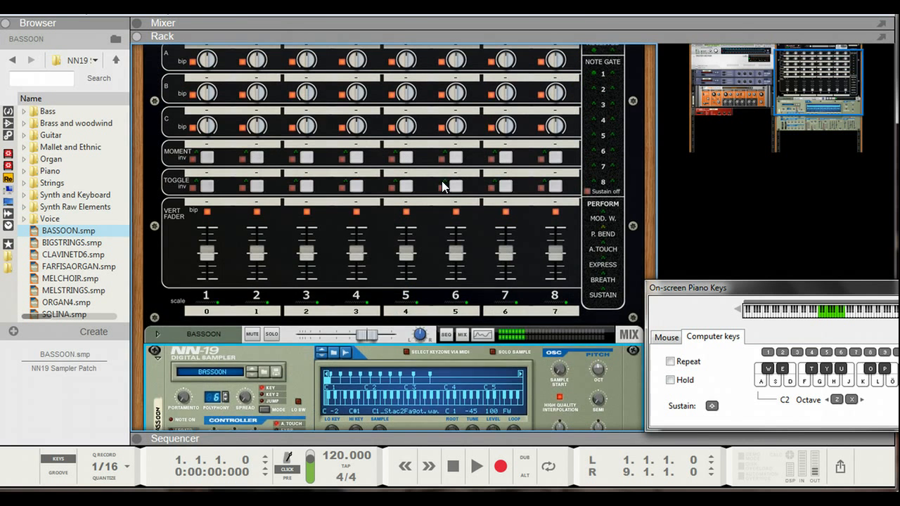
{"action": "key", "text": "f"}
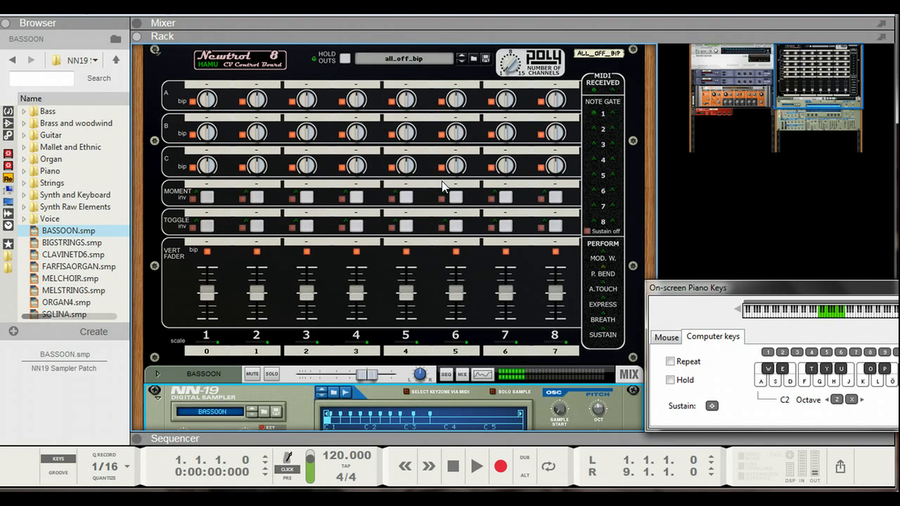
{"action": "key", "text": "a"}
Combine the NN-19 sampler into a Combinator
{"action": "scroll", "coordinate": [442, 183], "scroll_direction": "down", "scroll_amount": 4}
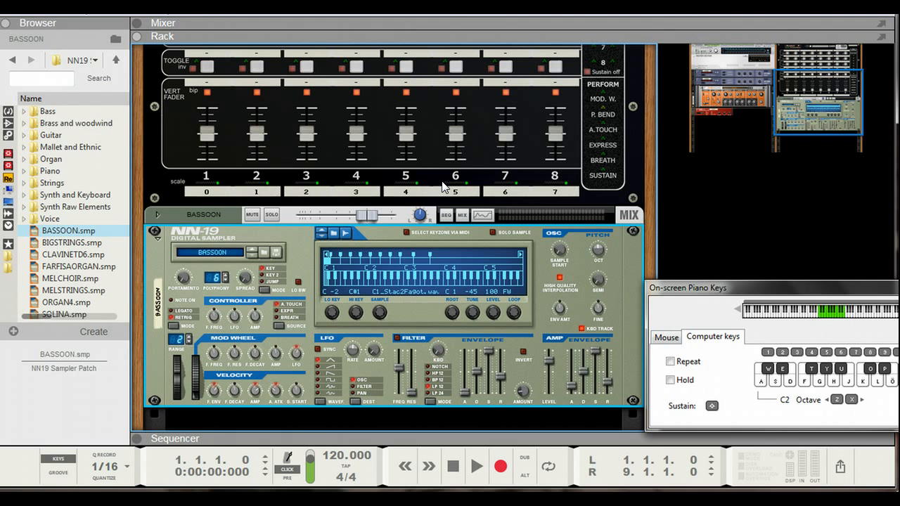
{"action": "right_click", "coordinate": [160, 258]}
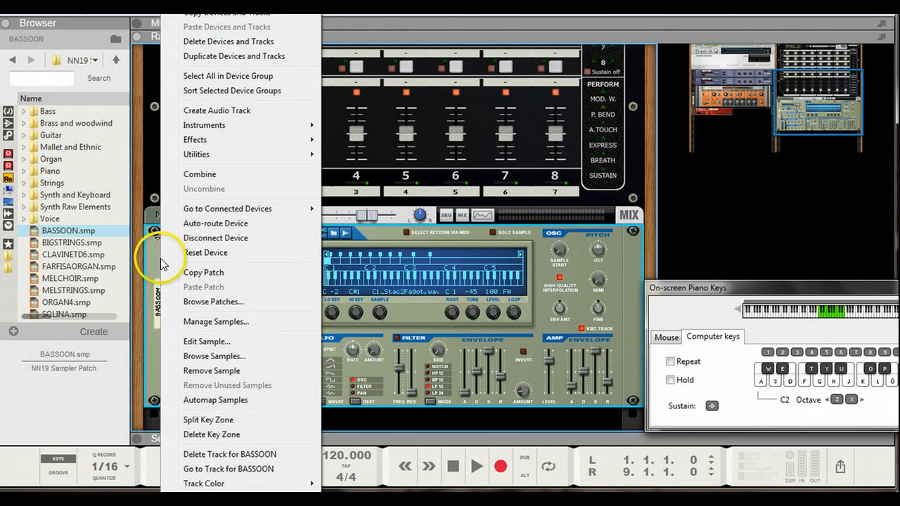
{"action": "left_click", "coordinate": [199, 175]}
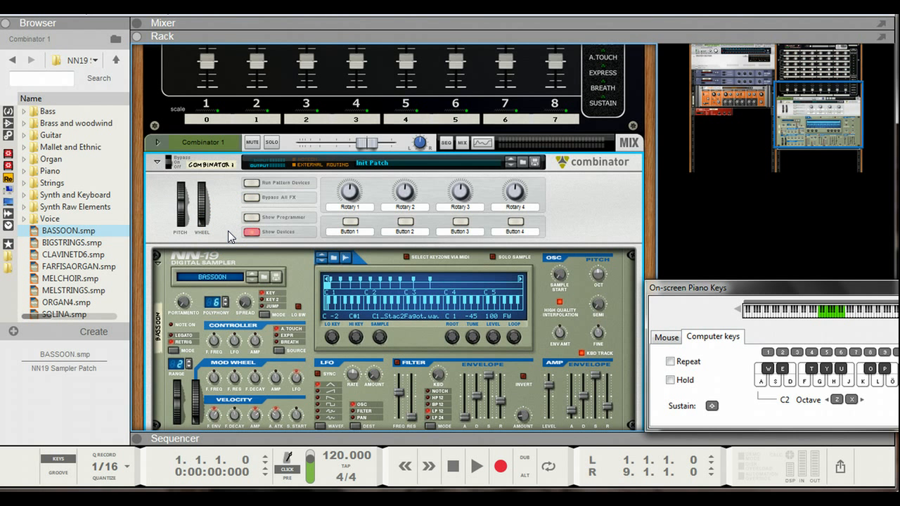
Move the NN-19's gate and CV cables to the Combinator's Gate In and CV In, and patch MOD and BEND to Mod Wheel and Pitch Wheel
{"action": "key", "text": "Tab"}
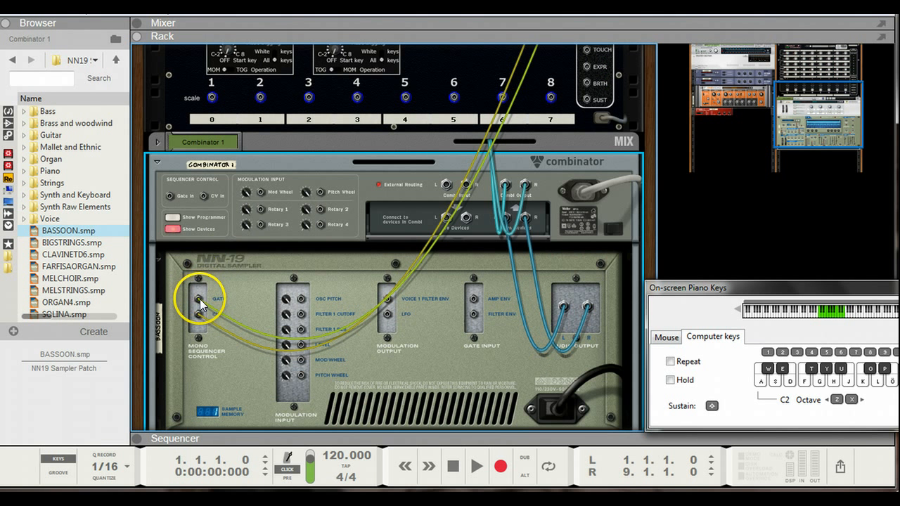
{"action": "left_click", "coordinate": [193, 242]}
{"action": "left_click_drag", "start_coordinate": [170, 202], "coordinate": [202, 200]}
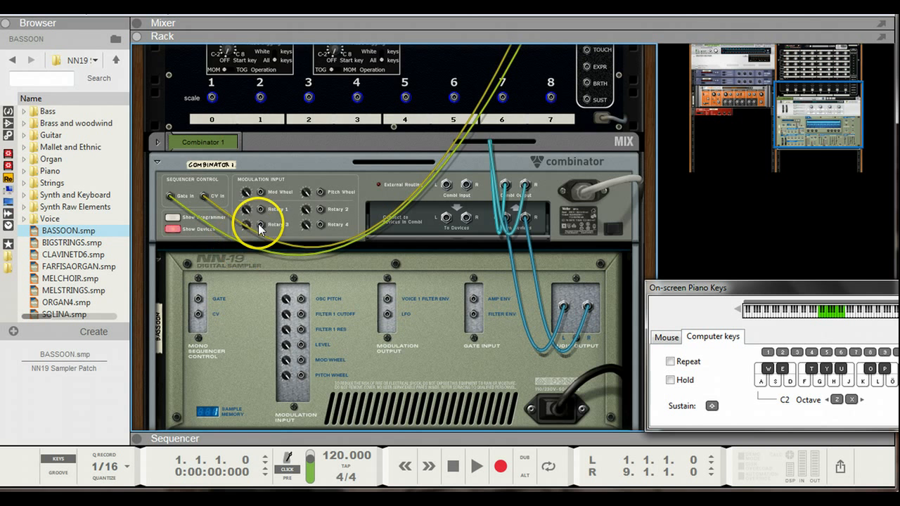
{"action": "scroll", "coordinate": [258, 223], "scroll_direction": "up", "scroll_amount": 3}
{"action": "left_click_drag", "start_coordinate": [262, 270], "coordinate": [320, 272]}
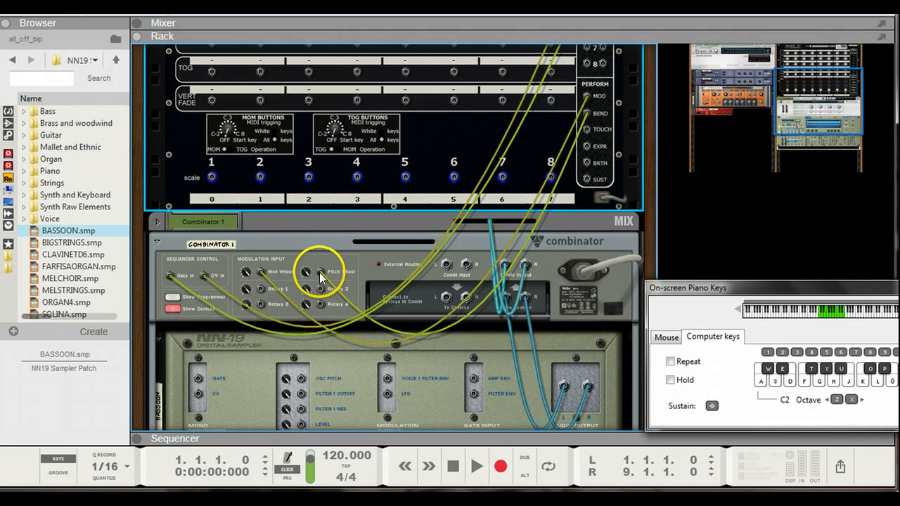
Cable the Newtrol 8's channel 1 outputs A, B, C and VERT FADE to the Combinator's Rotary 1, 2, 3 and 4 inputs
{"action": "left_click_drag", "start_coordinate": [259, 291], "coordinate": [208, 87]}
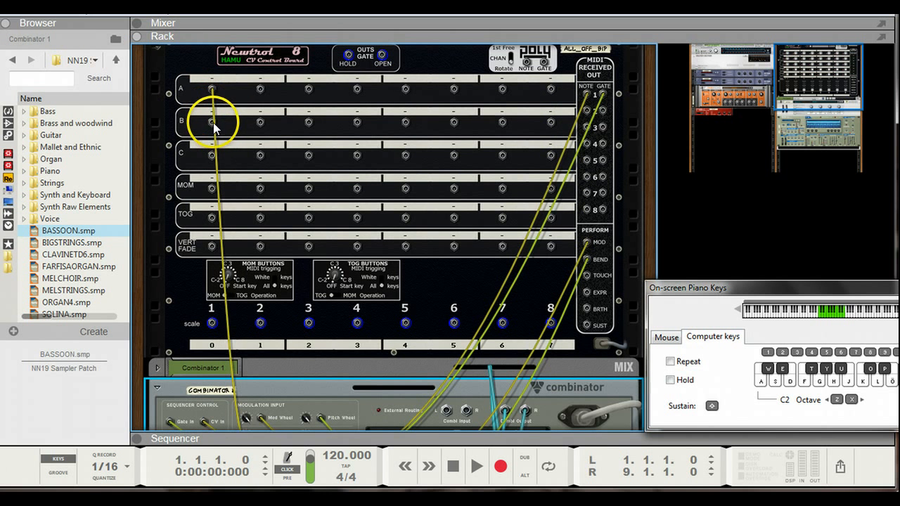
{"action": "left_click_drag", "start_coordinate": [213, 122], "coordinate": [323, 317]}
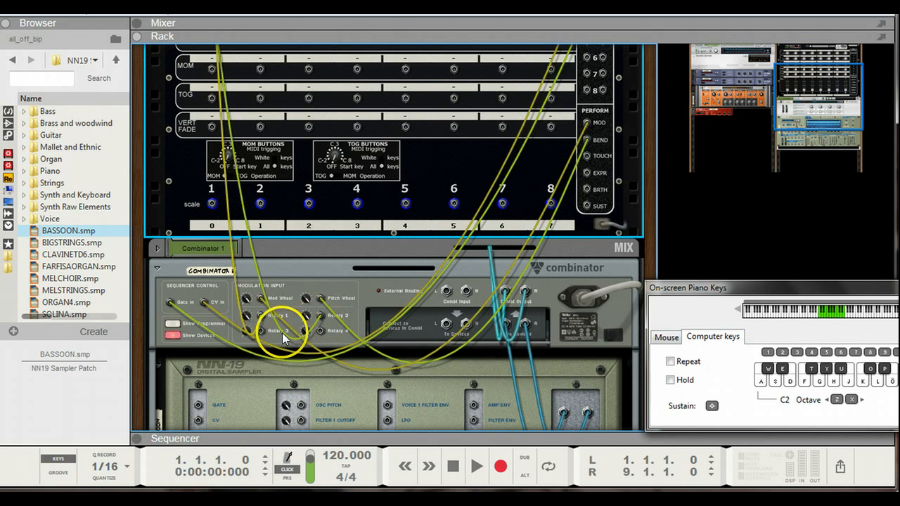
{"action": "left_click_drag", "start_coordinate": [262, 332], "coordinate": [204, 109]}
{"action": "left_click_drag", "start_coordinate": [214, 165], "coordinate": [308, 373]}
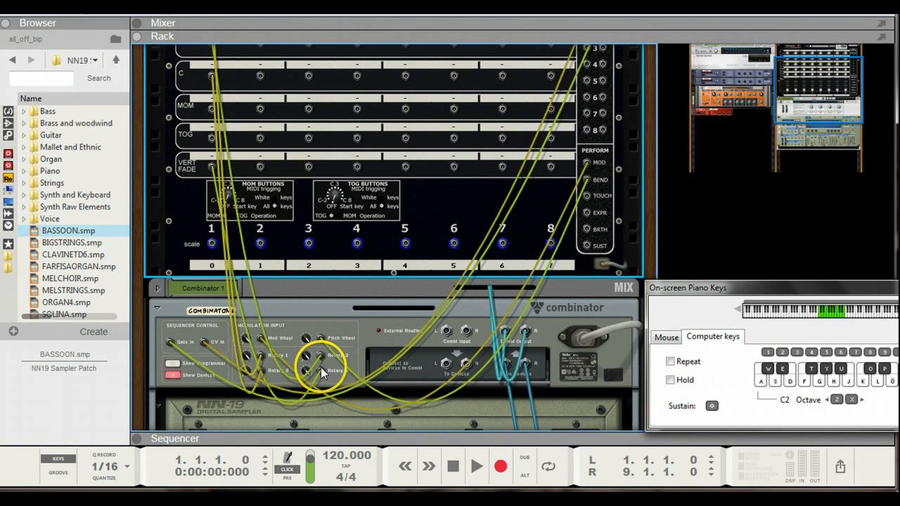
Show the Combinator's programmer and cable the Newtrol 8's channel 2 outputs A, B, C and VERT FADE to its CV 1 to CV 4 inputs
{"action": "left_click", "coordinate": [173, 363]}
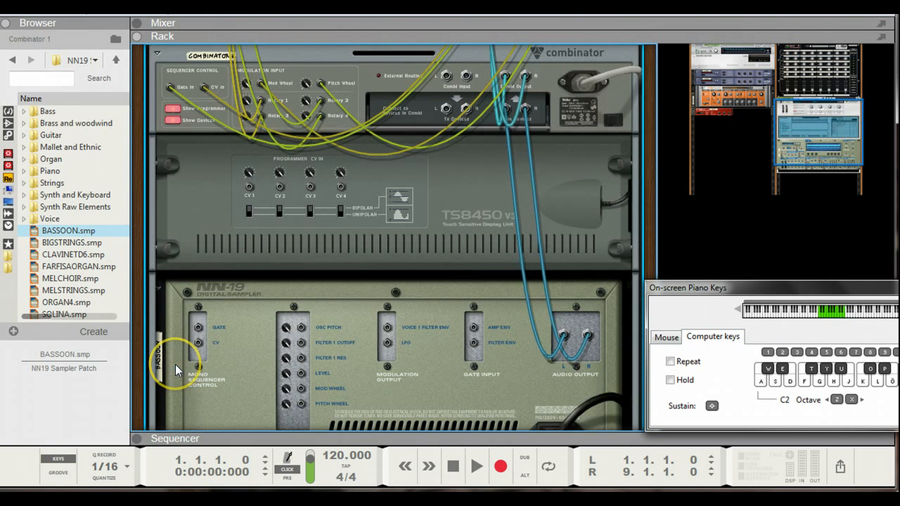
{"action": "scroll", "coordinate": [218, 204], "scroll_direction": "up", "scroll_amount": 3}
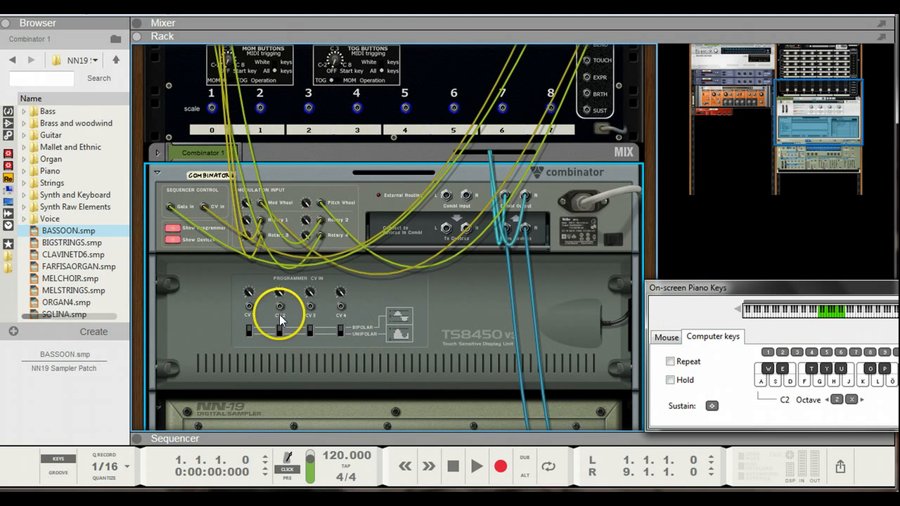
{"action": "left_click_drag", "start_coordinate": [250, 306], "coordinate": [261, 94]}
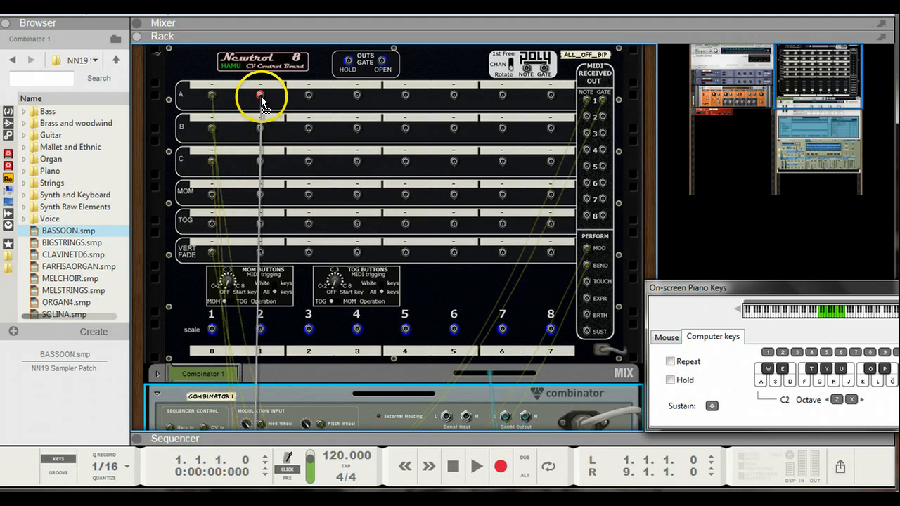
{"action": "left_click_drag", "start_coordinate": [260, 126], "coordinate": [265, 170]}
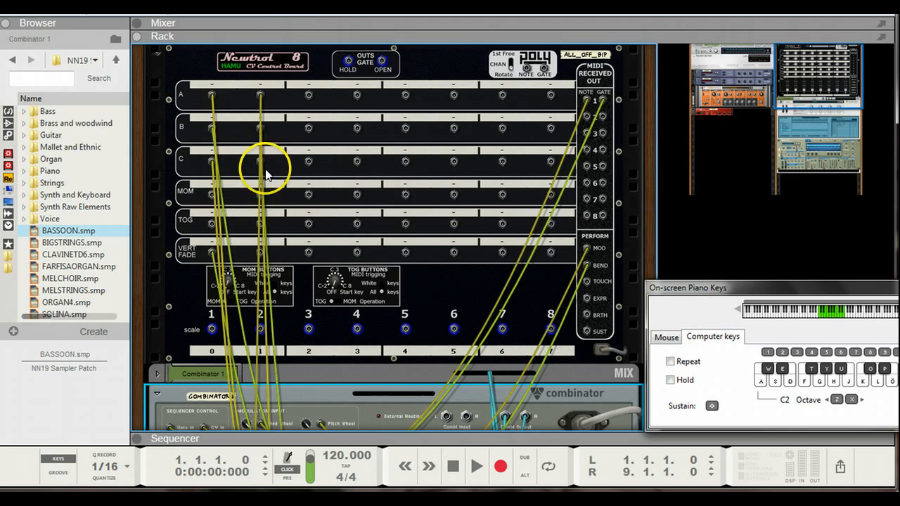
{"action": "left_click", "coordinate": [257, 258]}
{"action": "scroll", "coordinate": [295, 397], "scroll_direction": "down", "scroll_amount": 5}
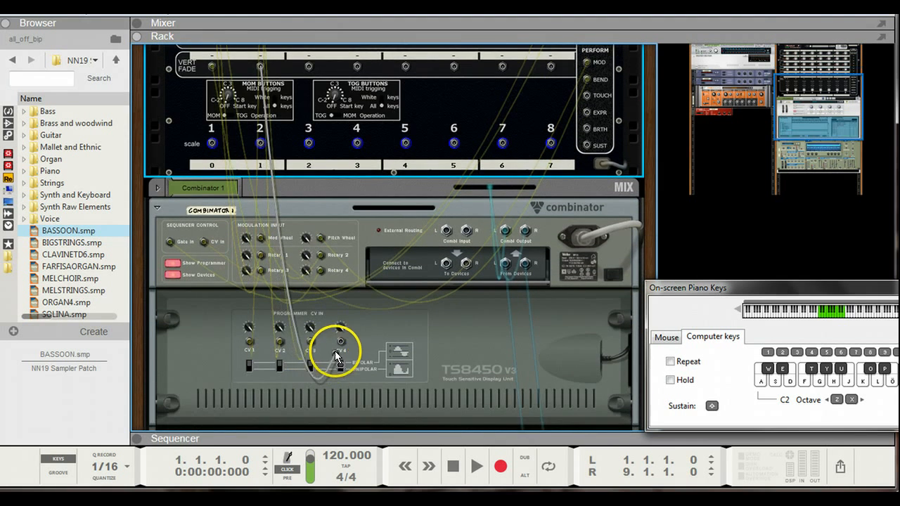
{"action": "left_click_drag", "start_coordinate": [336, 358], "coordinate": [340, 342]}
Flip the rack to the front and label channel 1's A, B, C and vertical fader controls ATTACK, DECAY, RELEASE and VOLUME
{"action": "scroll", "coordinate": [300, 280], "scroll_direction": "up", "scroll_amount": 4}
{"action": "scroll", "coordinate": [300, 281], "scroll_direction": "up", "scroll_amount": 1}
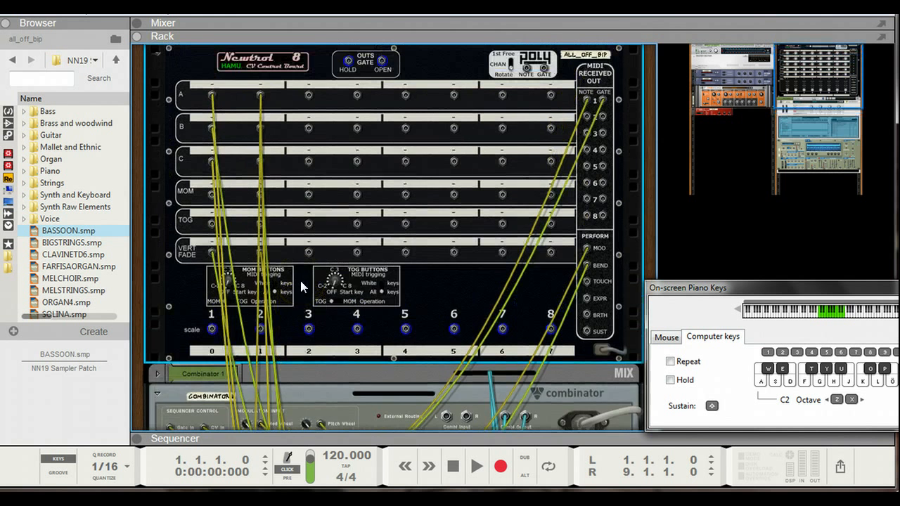
{"action": "key", "text": "Tab"}
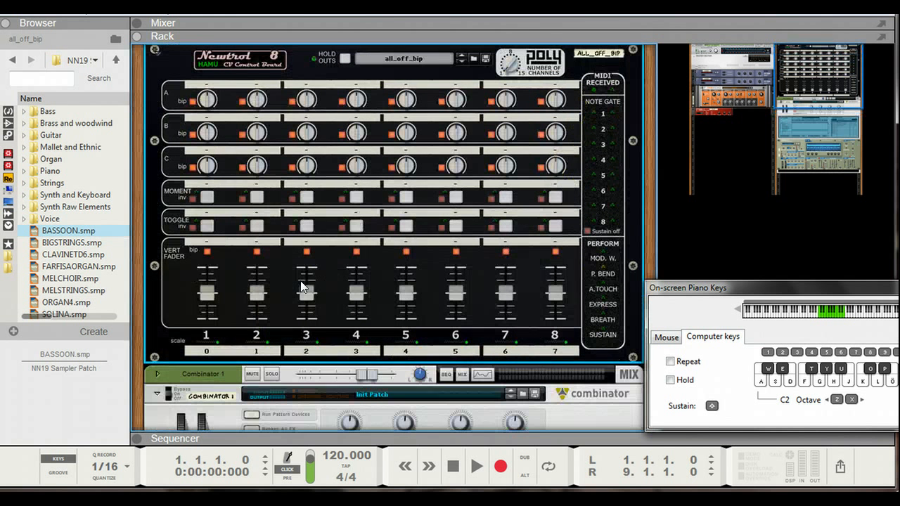
{"action": "double_click", "coordinate": [205, 85]}
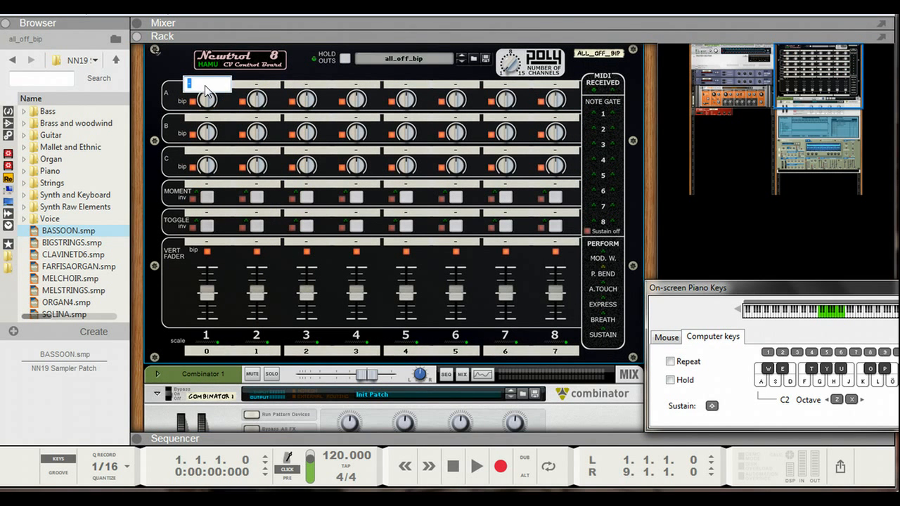
{"action": "type", "text": "ATTACK"}
{"action": "key", "text": "Return"}
{"action": "double_click", "coordinate": [205, 116]}
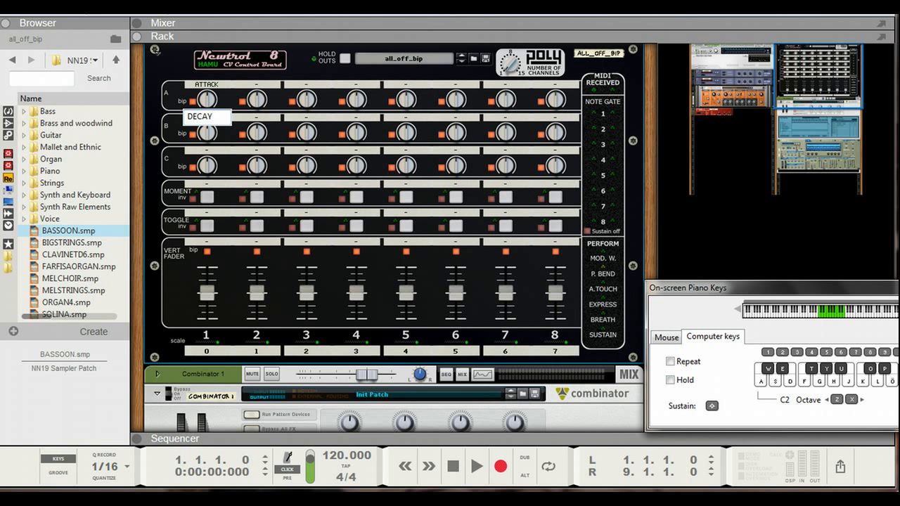
{"action": "key", "text": "Return"}
{"action": "double_click", "coordinate": [200, 149]}
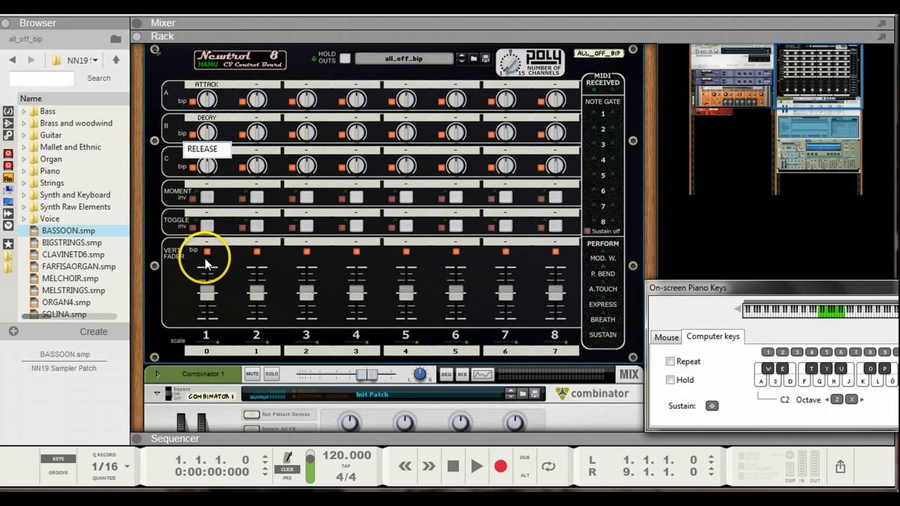
{"action": "double_click", "coordinate": [205, 241]}
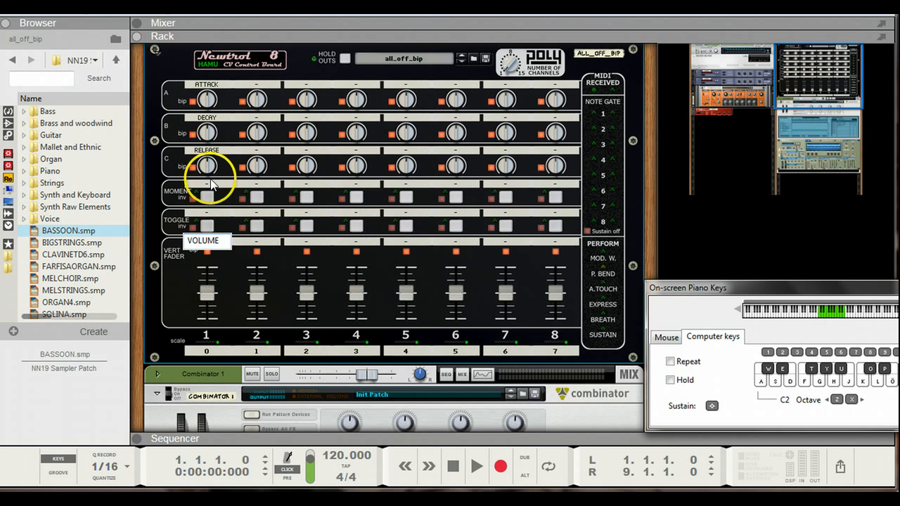
Name the Newtrol 8's channel 1 scribble strip NN19 and its channel 2 strip BASSOON
{"action": "double_click", "coordinate": [209, 351]}
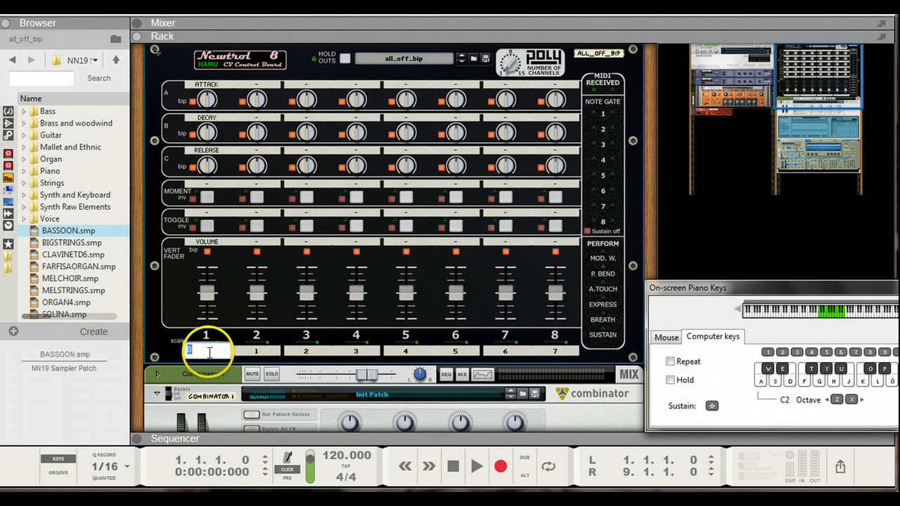
{"action": "type", "text": "NN19"}
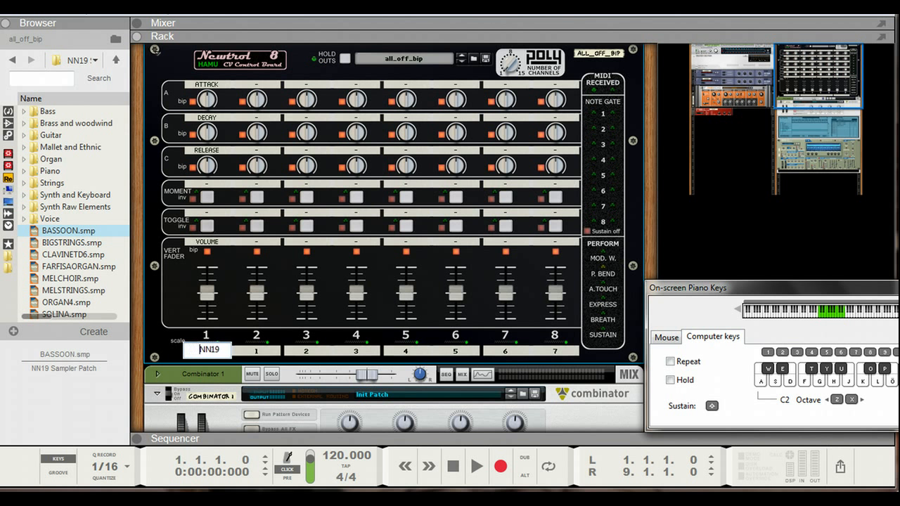
{"action": "double_click", "coordinate": [272, 351]}
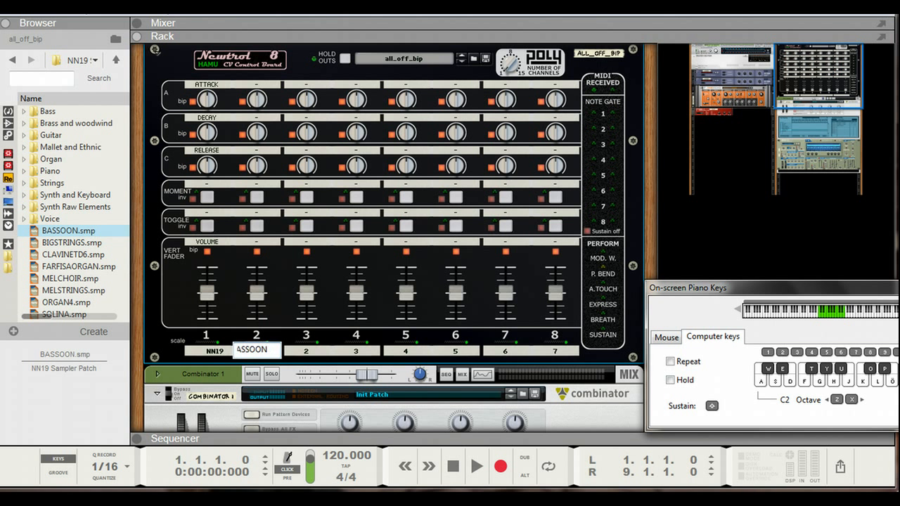
{"action": "key", "text": "Return"}
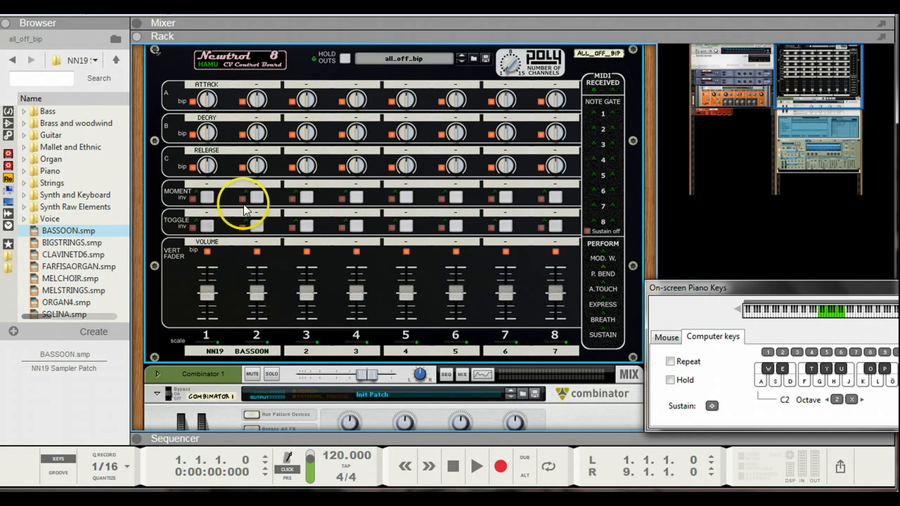
Label channel 2's A, B and C knobs OCT, SEMI and FILT RESON
{"action": "double_click", "coordinate": [255, 85]}
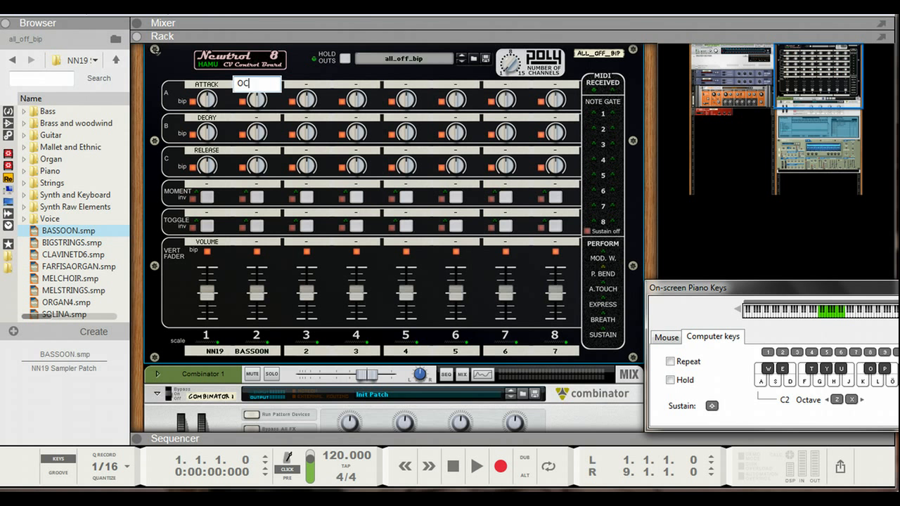
{"action": "left_click", "coordinate": [261, 98]}
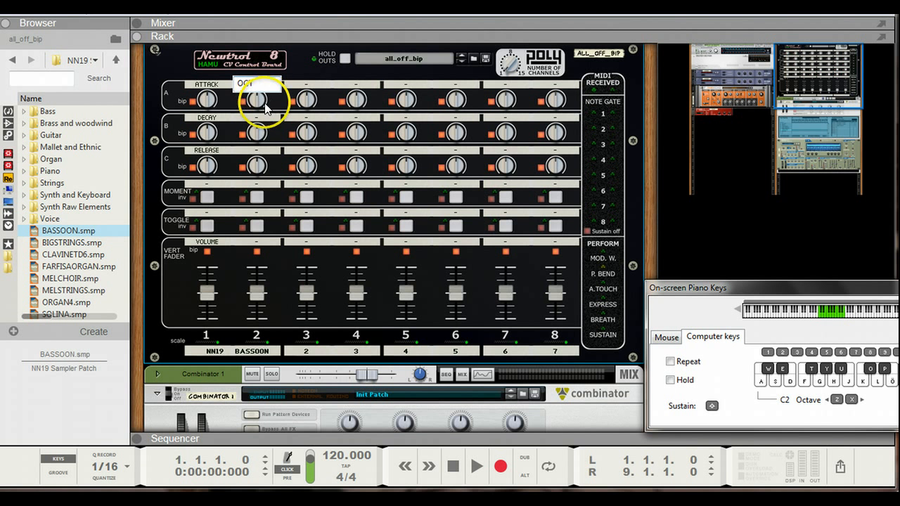
{"action": "double_click", "coordinate": [257, 118]}
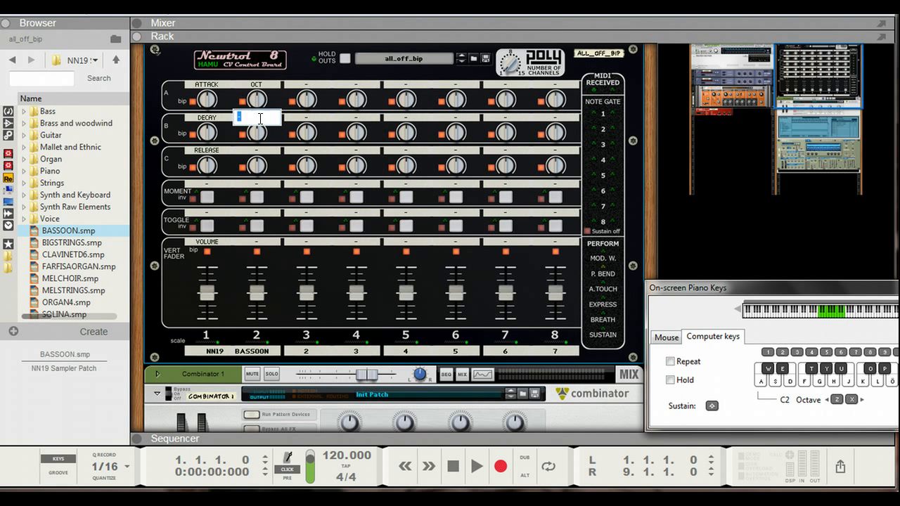
{"action": "type", "text": "SEMI"}
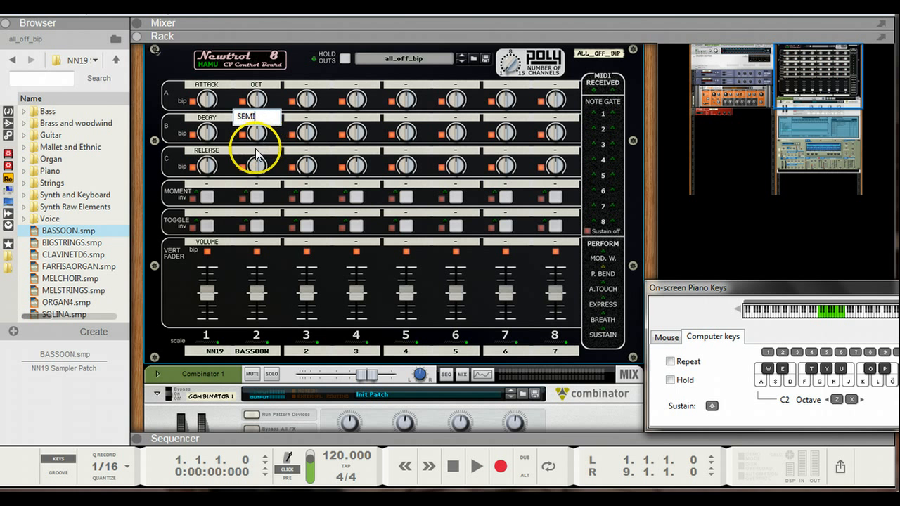
{"action": "double_click", "coordinate": [257, 150]}
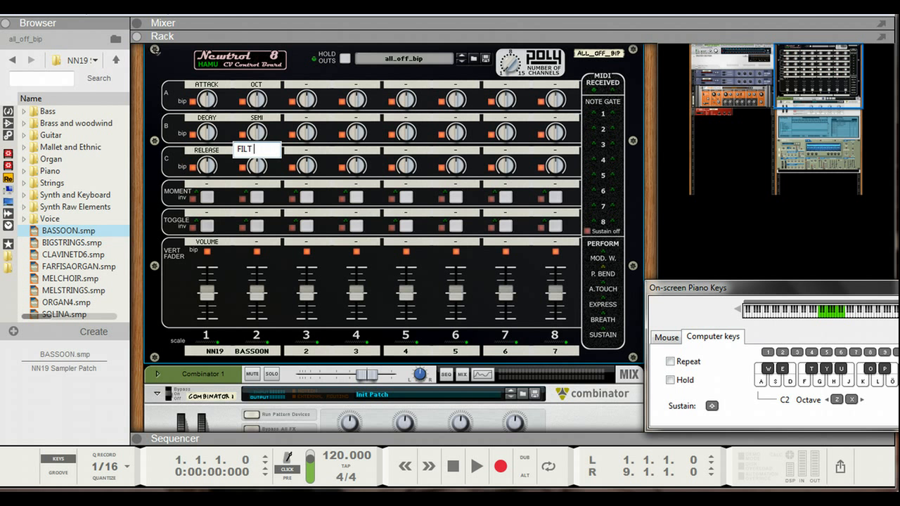
{"action": "type", "text": "FILT RESON"}
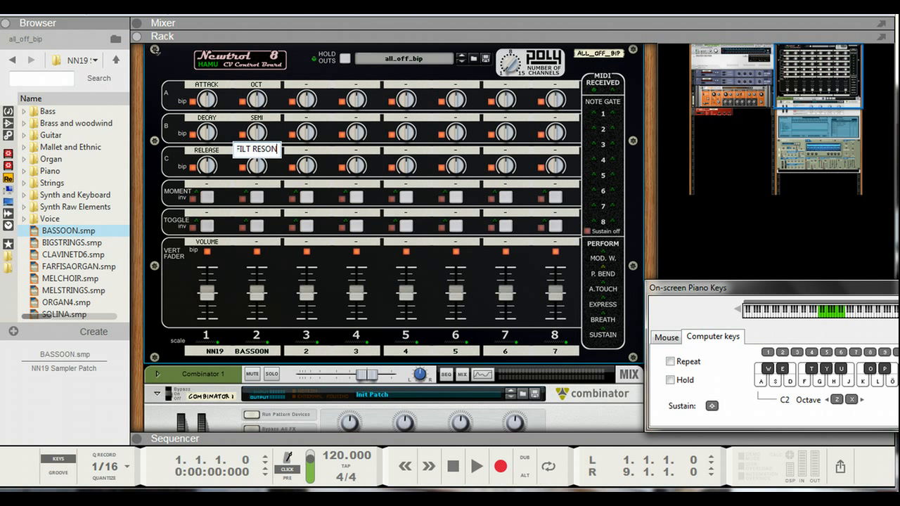
Label channel 2's vertical fader FILT FREQ
{"action": "double_click", "coordinate": [257, 242]}
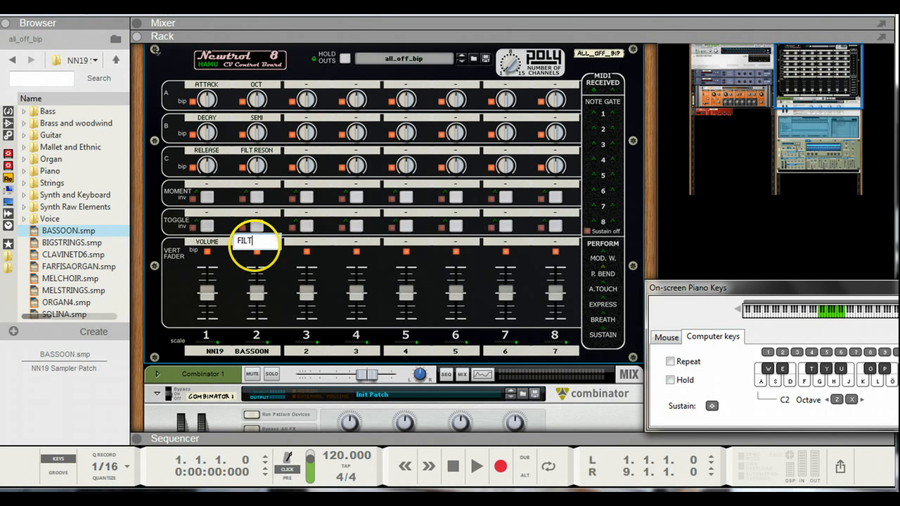
{"action": "type", "text": "FILT RE"}
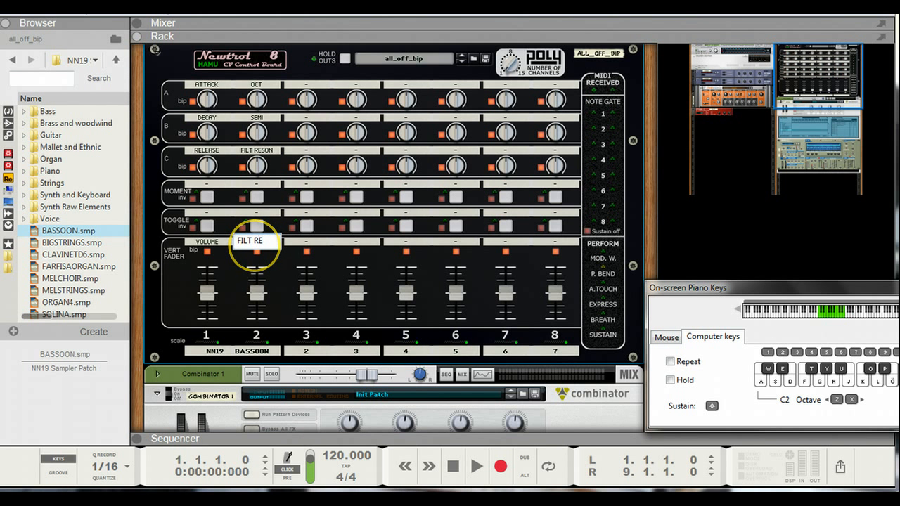
{"action": "key", "text": "BackSpace"}
{"action": "key", "text": "BackSpace"}
{"action": "type", "text": "FREQ"}
{"action": "left_click", "coordinate": [255, 246]}
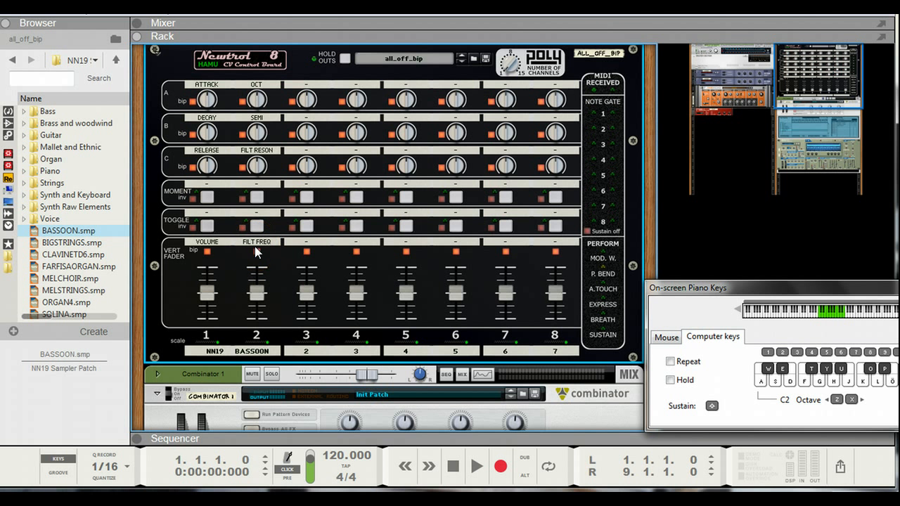
Select the BASSOON device in the Combinator's programmer and route Rotary 1 to Amp Env Attack and Rotary 2 to Amp Env Decay
{"action": "scroll", "coordinate": [254, 246], "scroll_direction": "down", "scroll_amount": 6}
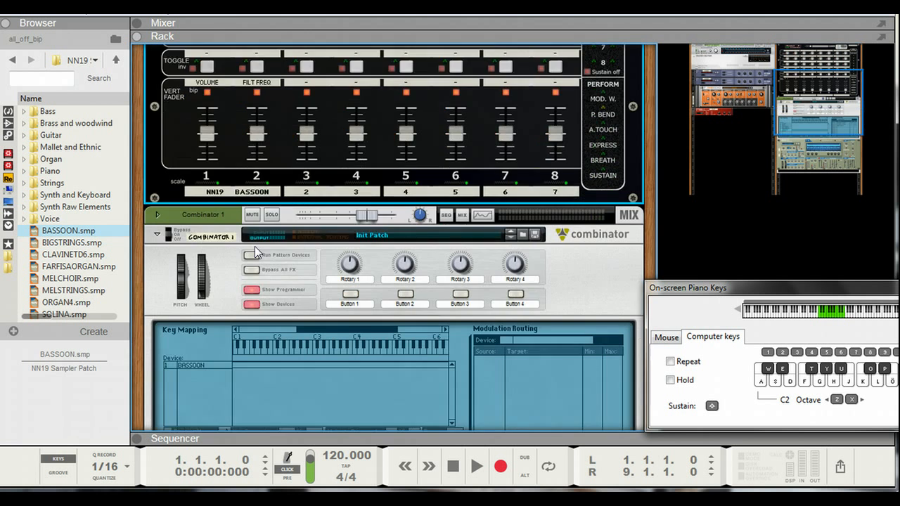
{"action": "scroll", "coordinate": [260, 248], "scroll_direction": "down", "scroll_amount": 3}
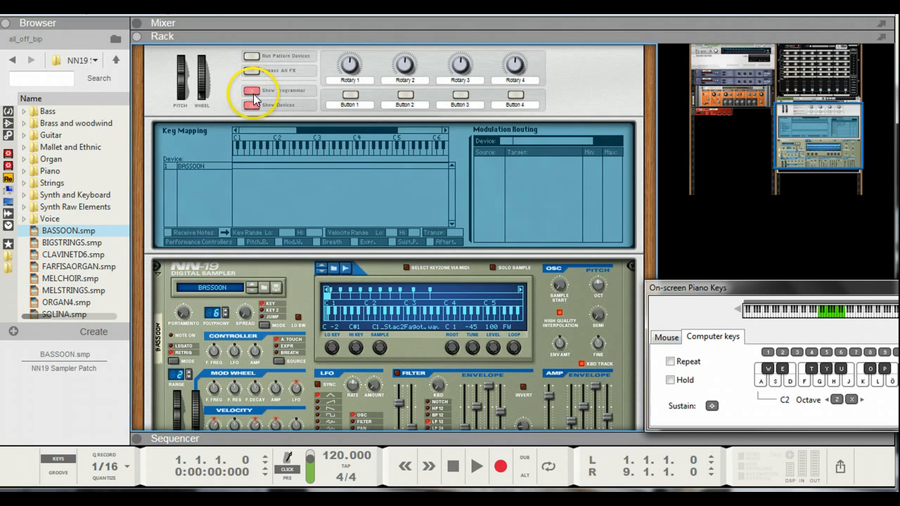
{"action": "left_click", "coordinate": [194, 167]}
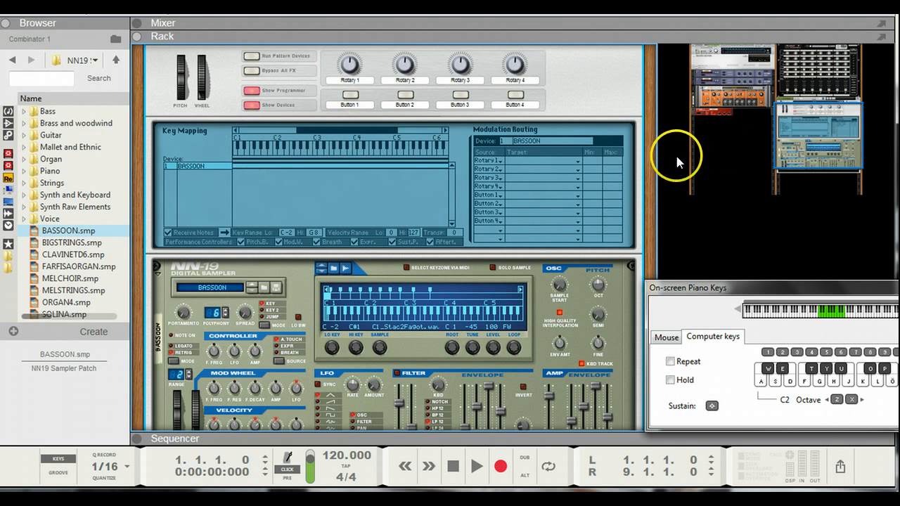
{"action": "left_click", "coordinate": [578, 165]}
{"action": "mouse_move", "coordinate": [562, 193]}
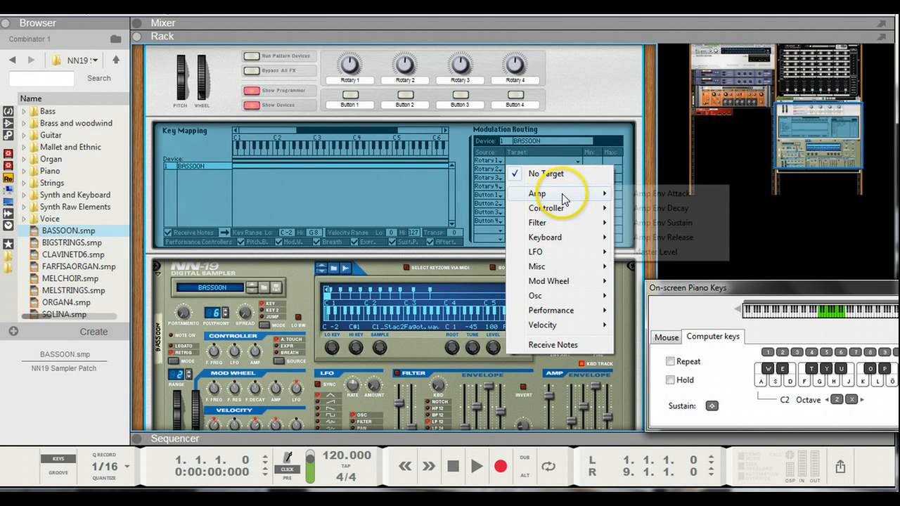
{"action": "left_click", "coordinate": [643, 194]}
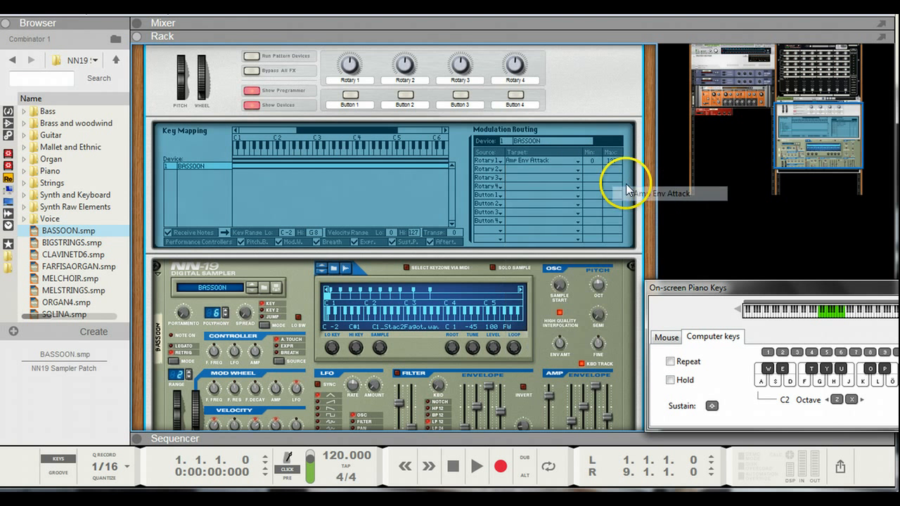
{"action": "left_click", "coordinate": [576, 170]}
{"action": "mouse_move", "coordinate": [578, 204]}
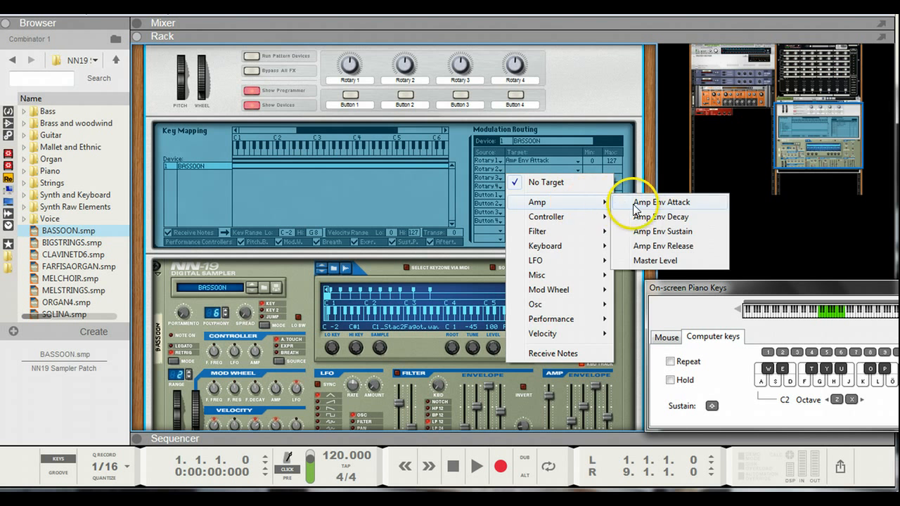
{"action": "left_click", "coordinate": [647, 220]}
Route Rotary 3 to Amp Env Release and Rotary 4 to Master Level in the BASSOON modulation routing
{"action": "left_click", "coordinate": [566, 179]}
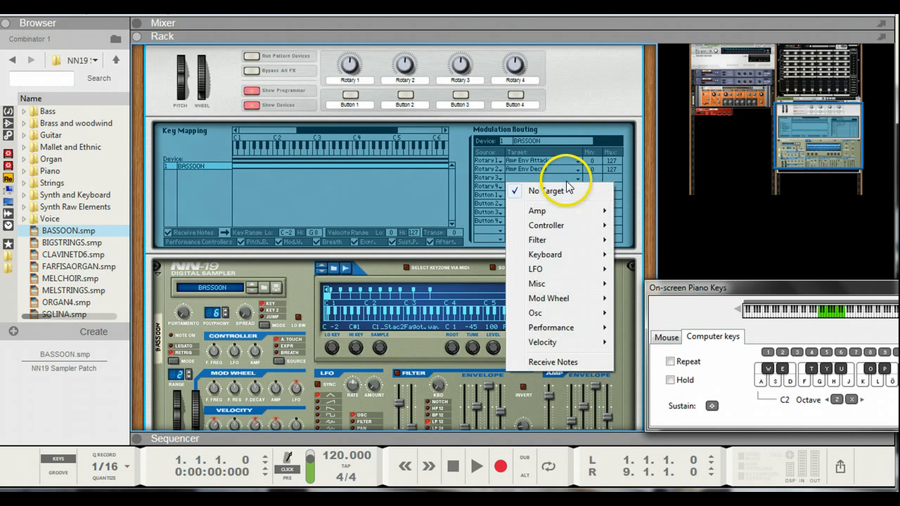
{"action": "mouse_move", "coordinate": [570, 211]}
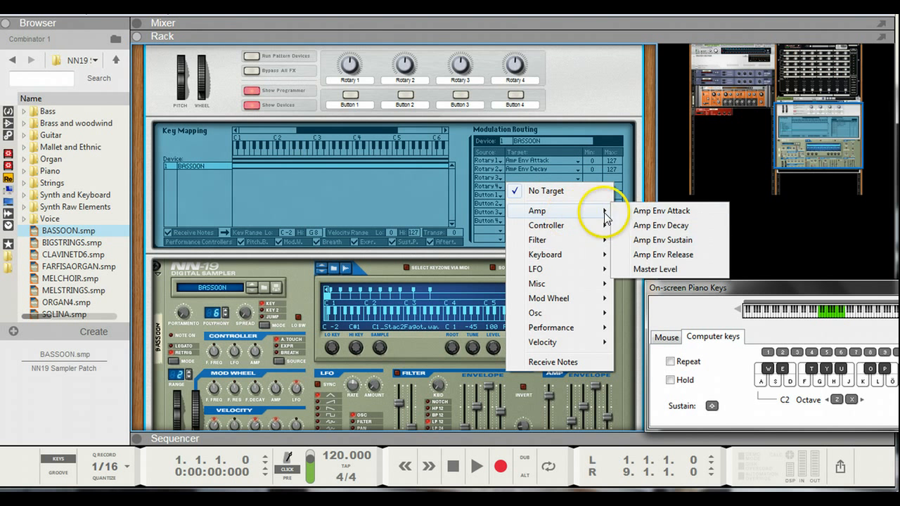
{"action": "left_click", "coordinate": [653, 257]}
{"action": "left_click", "coordinate": [558, 186]}
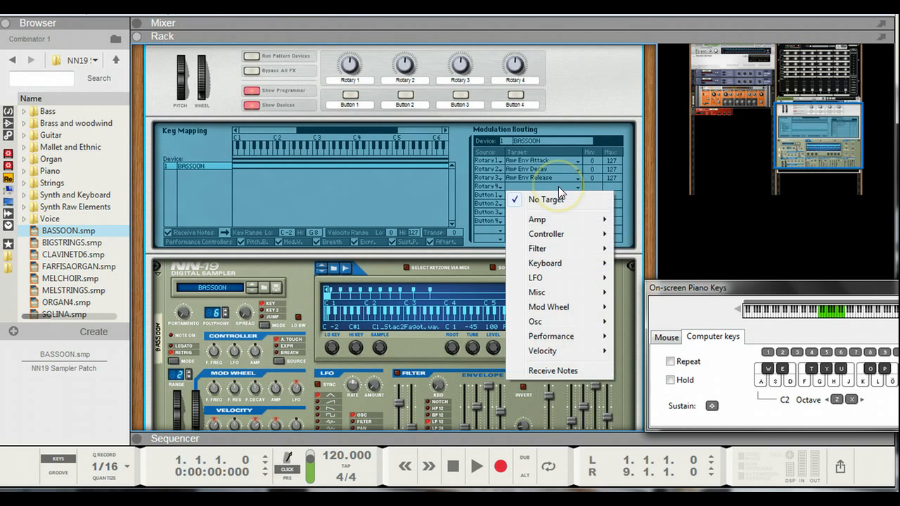
{"action": "mouse_move", "coordinate": [576, 219]}
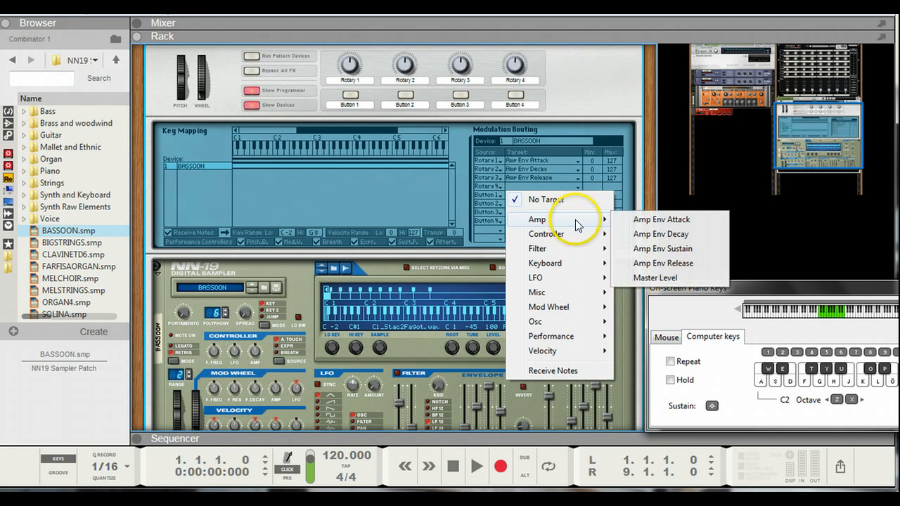
{"action": "left_click", "coordinate": [676, 277]}
Change the four Button sources in the BASSOON modulation routing to CV Input 1, CV Input 2, CV Input 3 and CV Input 4
{"action": "left_click", "coordinate": [501, 202]}
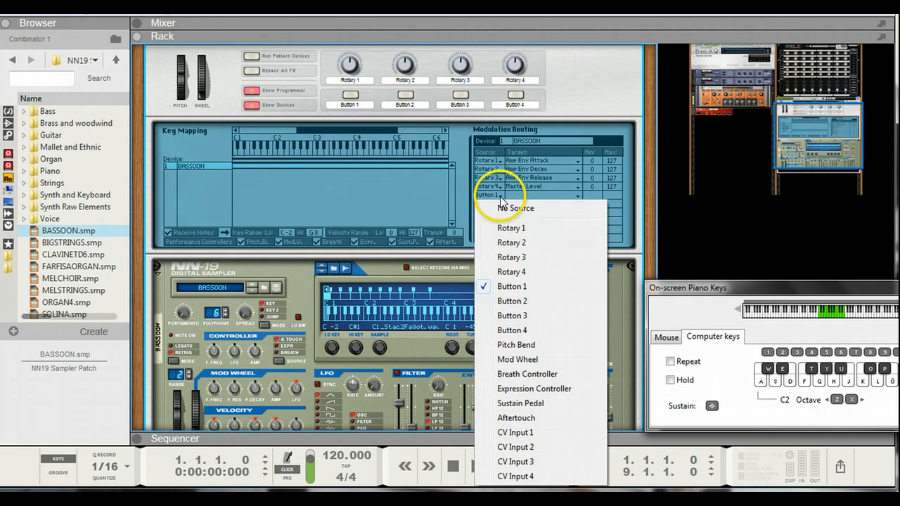
{"action": "left_click", "coordinate": [496, 428]}
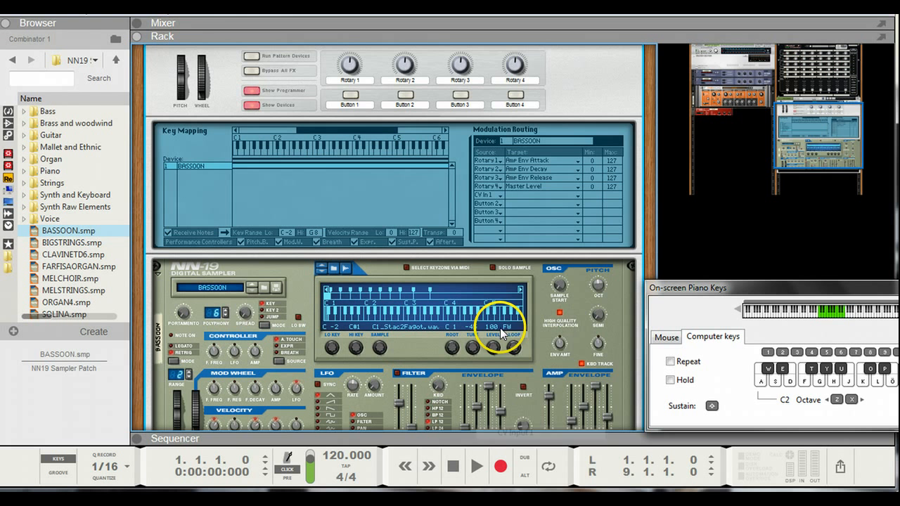
{"action": "left_click", "coordinate": [500, 203]}
{"action": "left_click", "coordinate": [532, 455]}
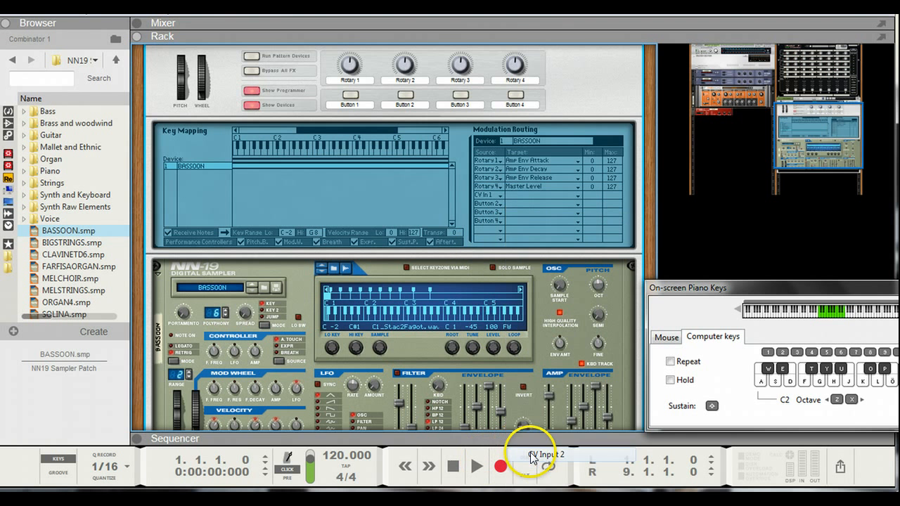
{"action": "left_click", "coordinate": [502, 212]}
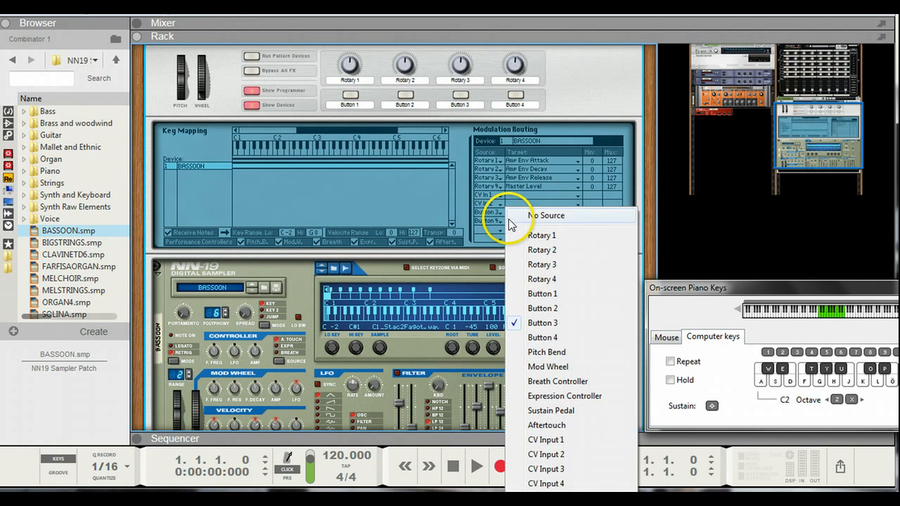
{"action": "left_click", "coordinate": [547, 469]}
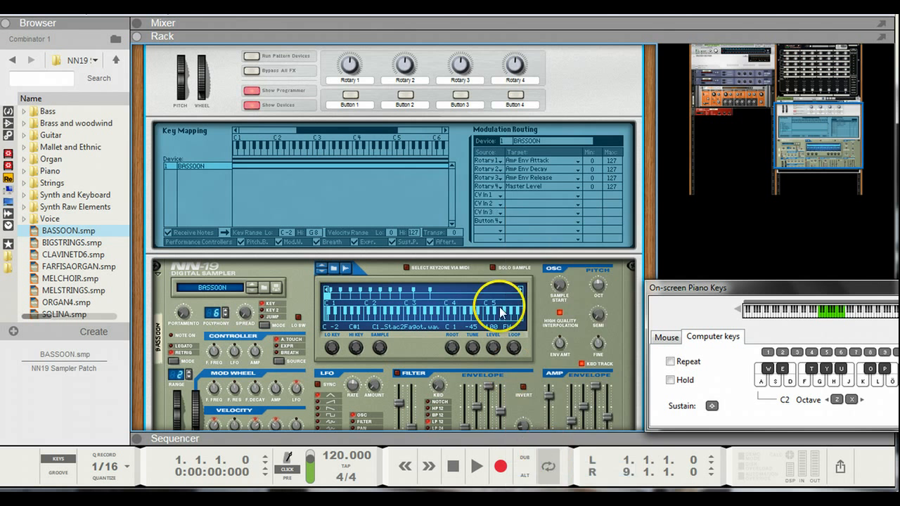
{"action": "left_click", "coordinate": [492, 221]}
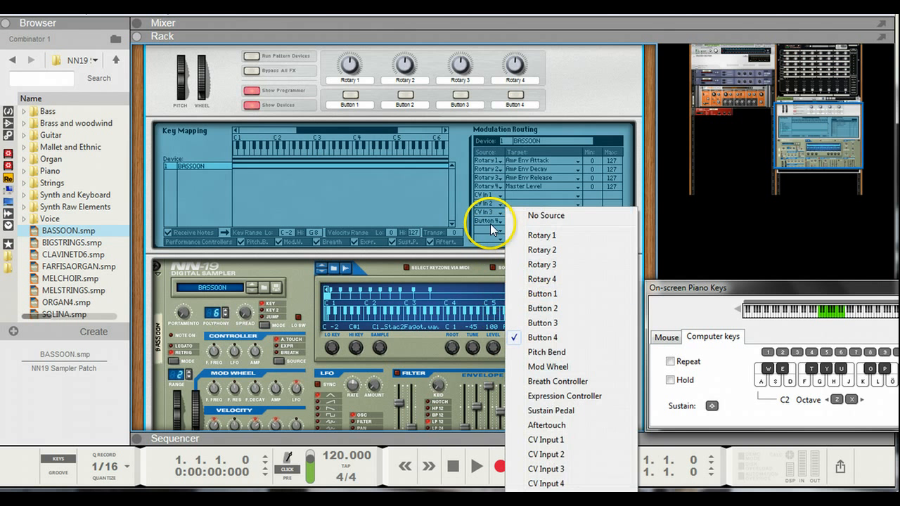
{"action": "left_click", "coordinate": [551, 483]}
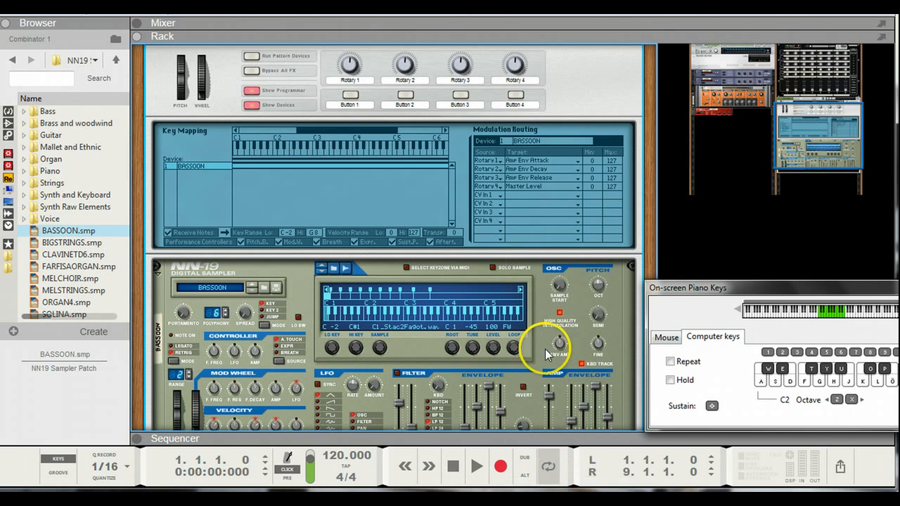
Route CV In 1 to Osc Octave and CV In 2 to Osc Semitone in the BASSOON modulation routing
{"action": "left_click", "coordinate": [543, 194]}
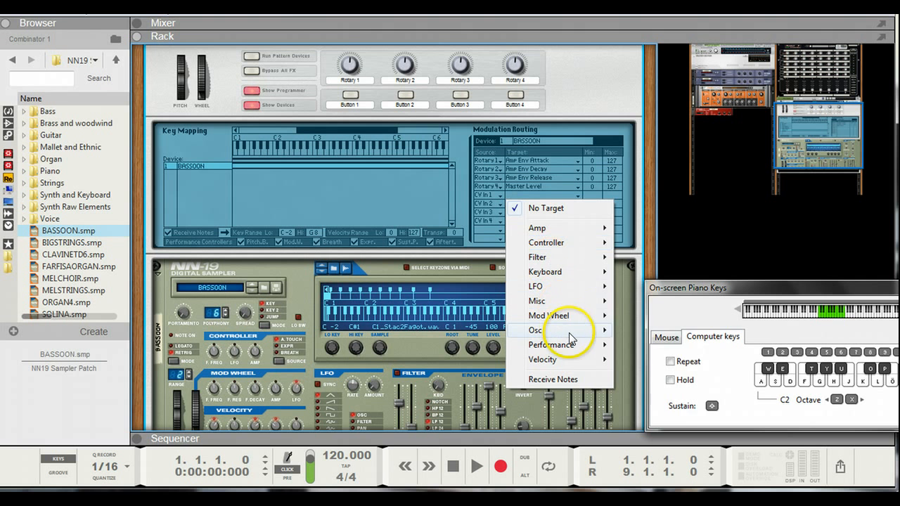
{"action": "mouse_move", "coordinate": [570, 338]}
{"action": "left_click", "coordinate": [646, 348]}
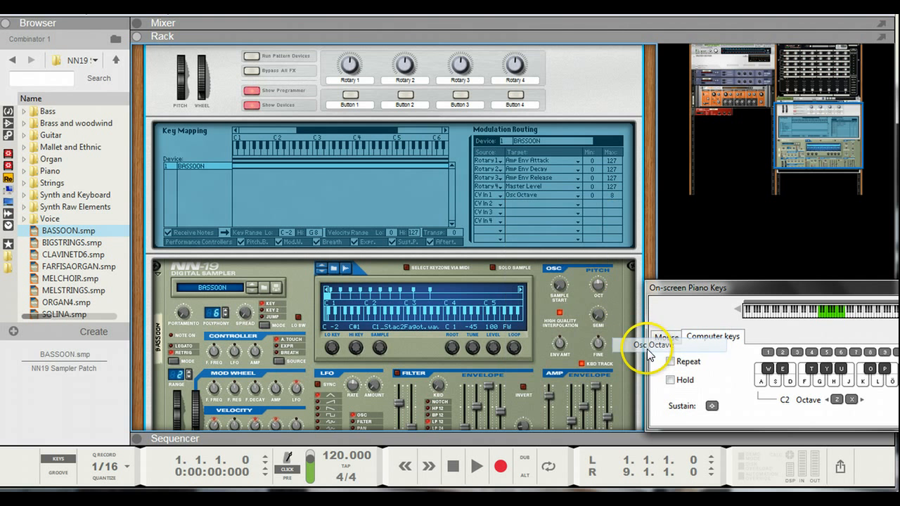
{"action": "left_click", "coordinate": [562, 201]}
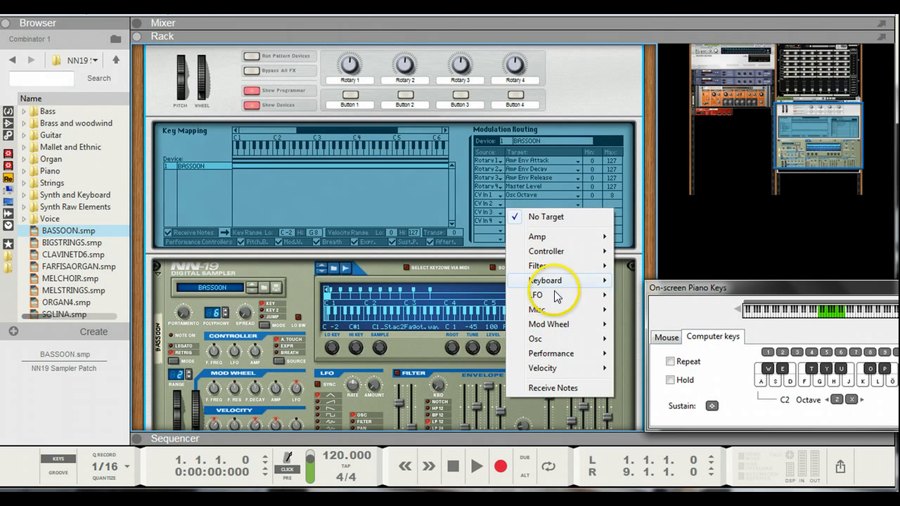
{"action": "mouse_move", "coordinate": [562, 339]}
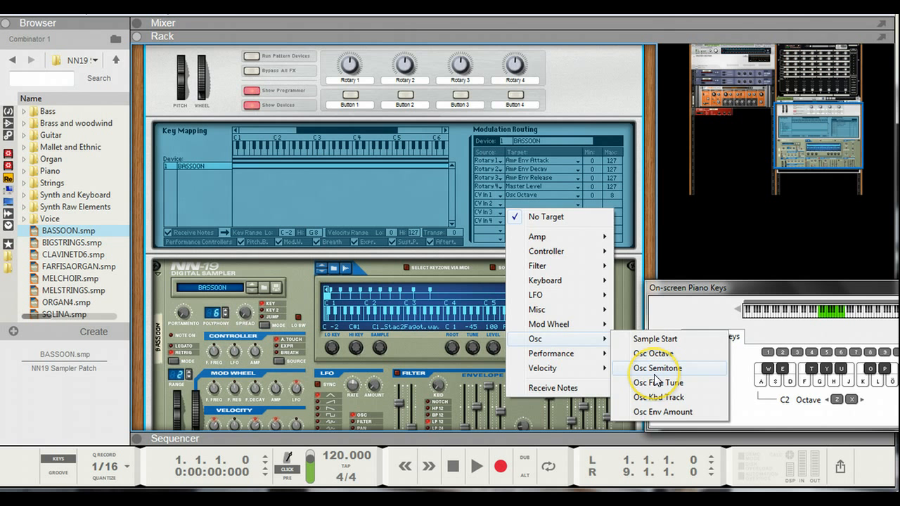
{"action": "left_click", "coordinate": [656, 370]}
Route CV In 3 to Filter Res and CV In 4 to Filter Freq in the BASSOON modulation routing
{"action": "left_click", "coordinate": [552, 212]}
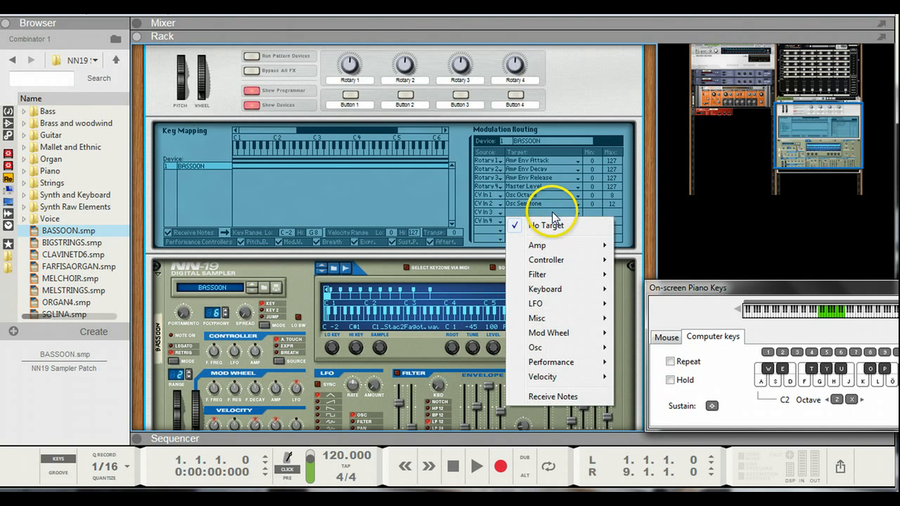
{"action": "mouse_move", "coordinate": [563, 274]}
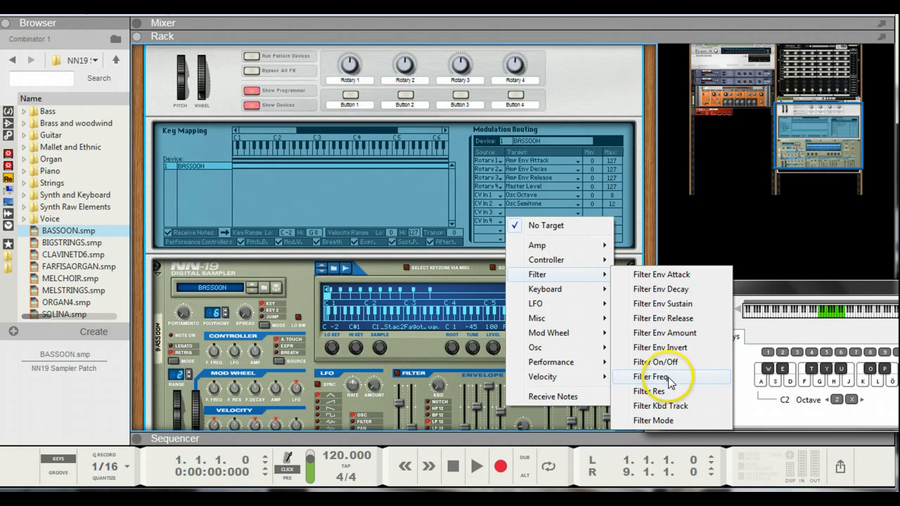
{"action": "left_click", "coordinate": [661, 392]}
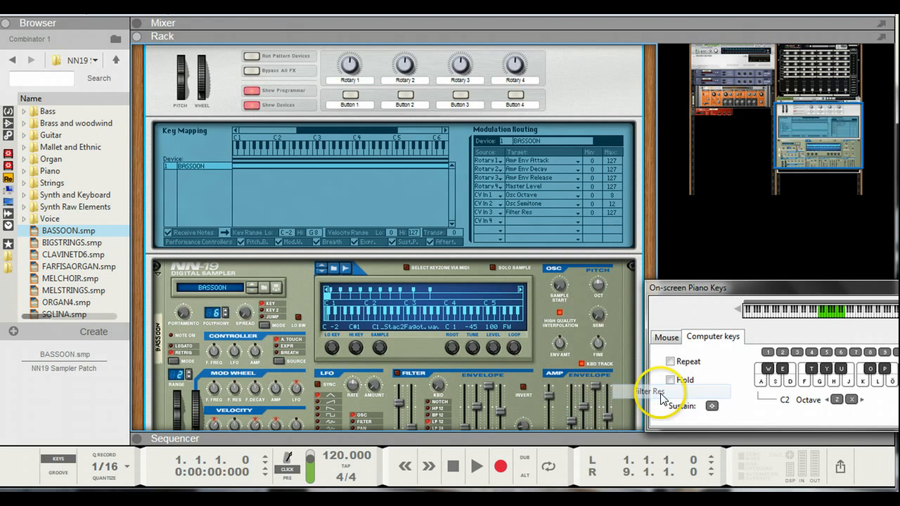
{"action": "left_click", "coordinate": [577, 221]}
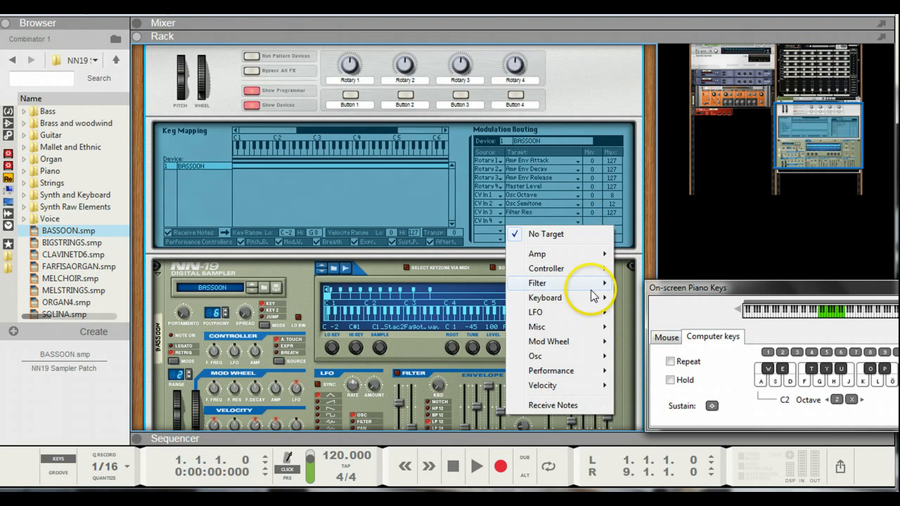
{"action": "mouse_move", "coordinate": [562, 284]}
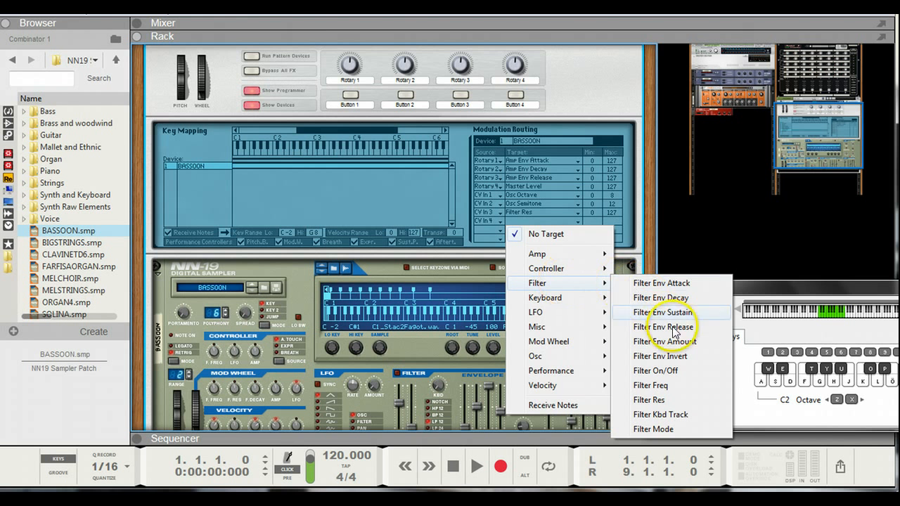
{"action": "left_click", "coordinate": [671, 386]}
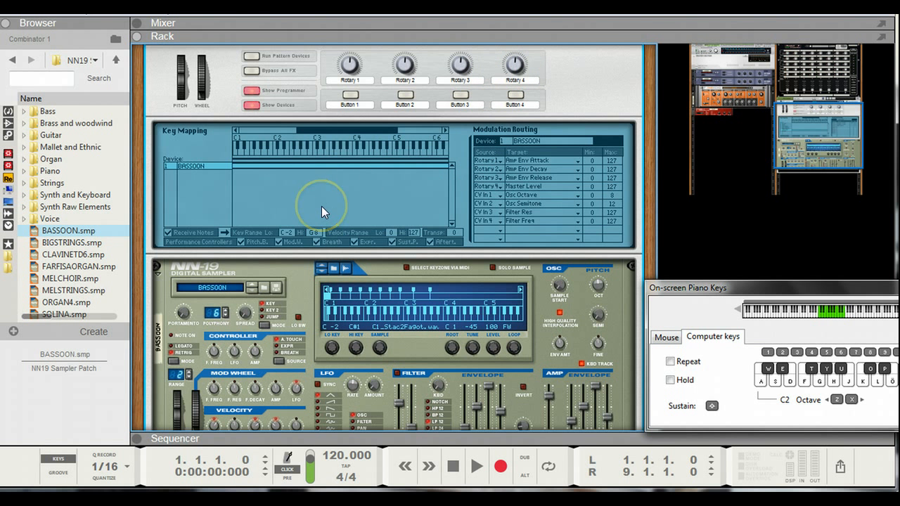
Play notes while adjusting the control board's VOLUME and FILT FREQ faders and trying the FILT RESON knob
{"action": "scroll", "coordinate": [321, 206], "scroll_direction": "up", "scroll_amount": 5}
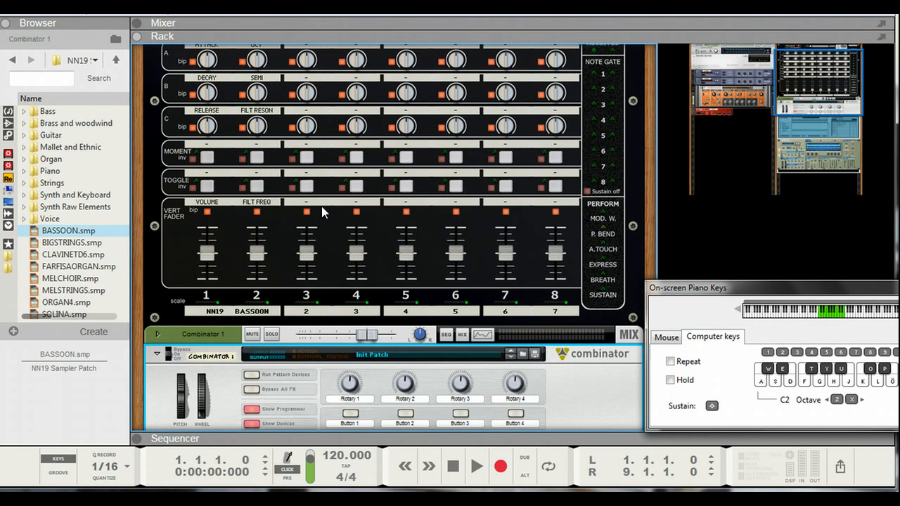
{"action": "scroll", "coordinate": [323, 209], "scroll_direction": "up", "scroll_amount": 1}
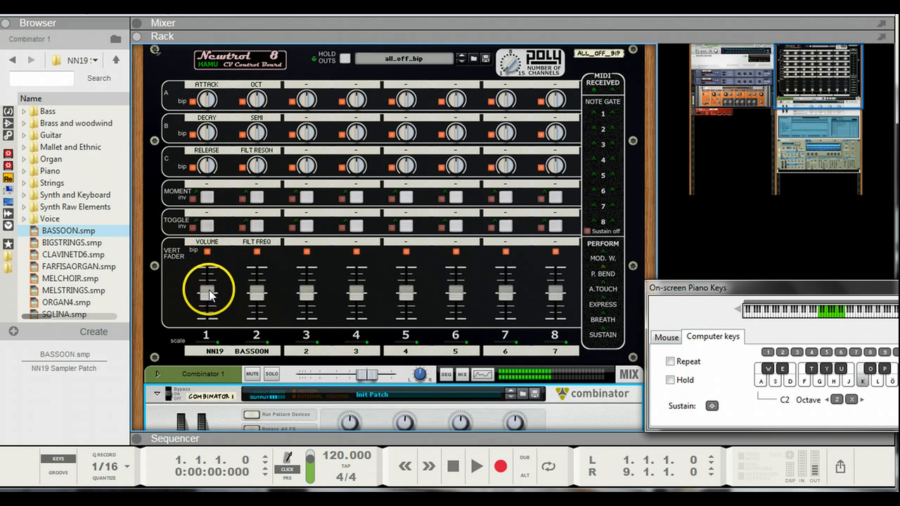
{"action": "left_click_drag", "start_coordinate": [208, 289], "coordinate": [256, 313]}
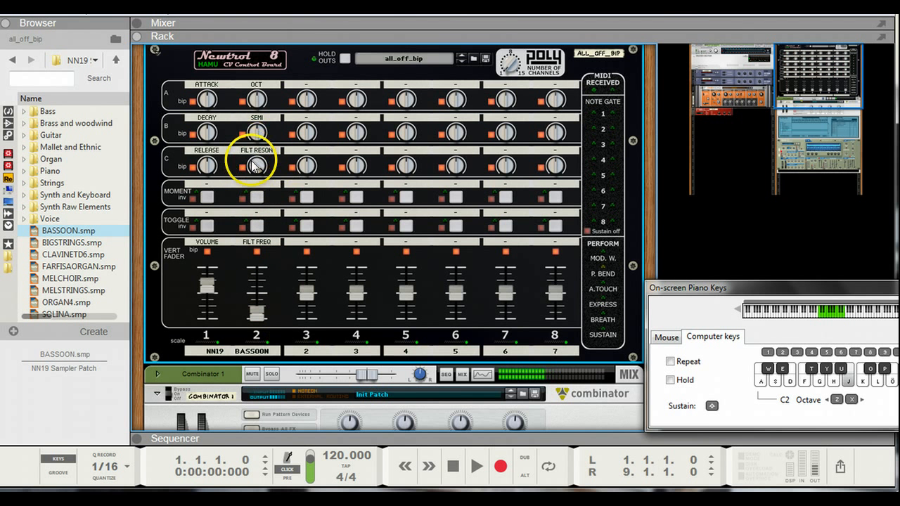
{"action": "left_click_drag", "start_coordinate": [253, 165], "coordinate": [252, 183]}
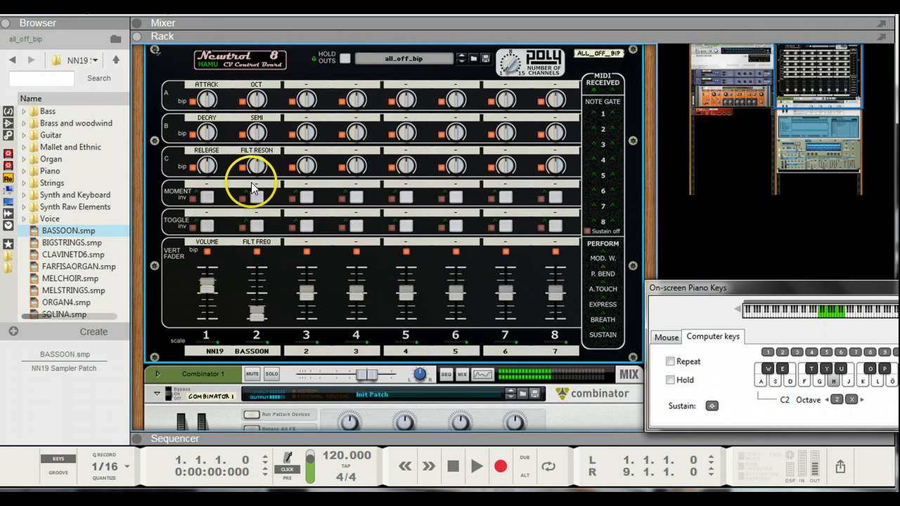
{"action": "scroll", "coordinate": [251, 182], "scroll_direction": "down", "scroll_amount": 5}
{"action": "scroll", "coordinate": [251, 182], "scroll_direction": "up", "scroll_amount": 4}
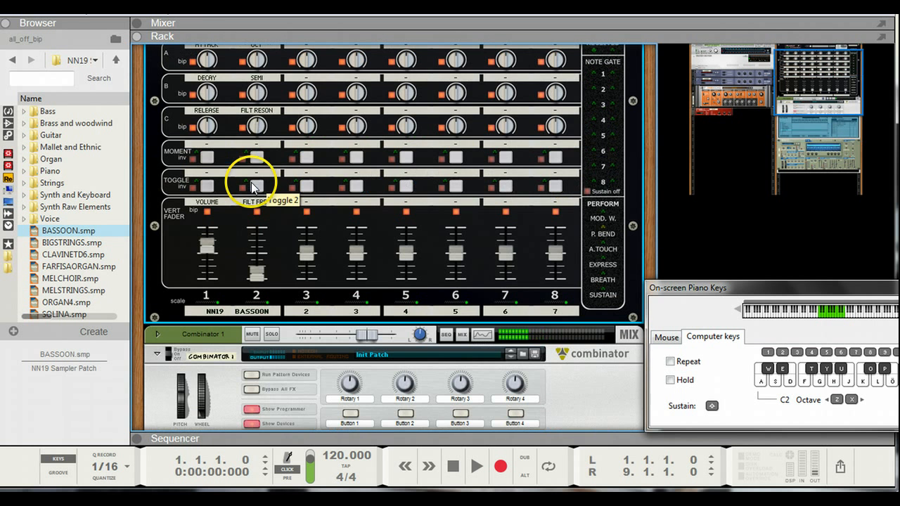
Play notes while turning channel 1's RELEASE knob to an extreme and bringing it back near the middle
{"action": "left_click_drag", "start_coordinate": [208, 124], "coordinate": [233, 163]}
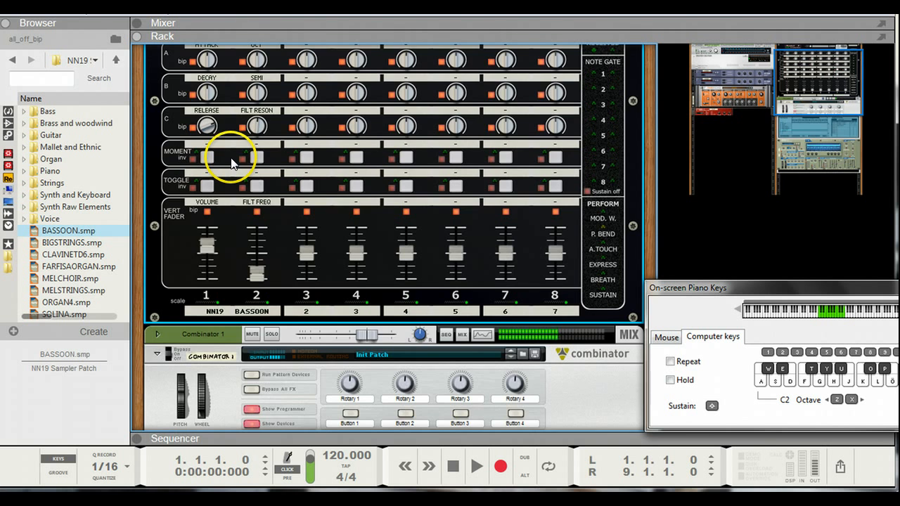
{"action": "scroll", "coordinate": [230, 158], "scroll_direction": "down", "scroll_amount": 4}
{"action": "scroll", "coordinate": [230, 157], "scroll_direction": "up", "scroll_amount": 4}
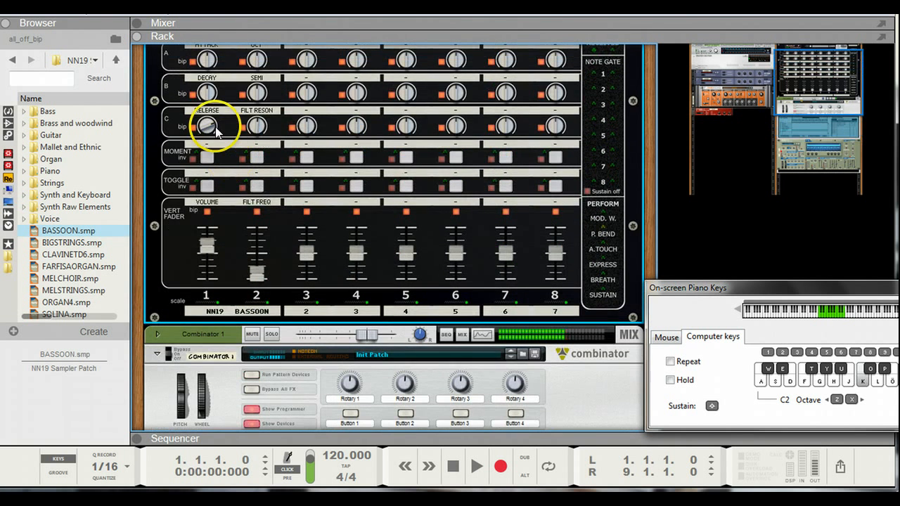
{"action": "key", "text": "h"}
{"action": "left_click_drag", "start_coordinate": [207, 127], "coordinate": [206, 139]}
{"action": "key", "text": "j"}
{"action": "left_click", "coordinate": [204, 138]}
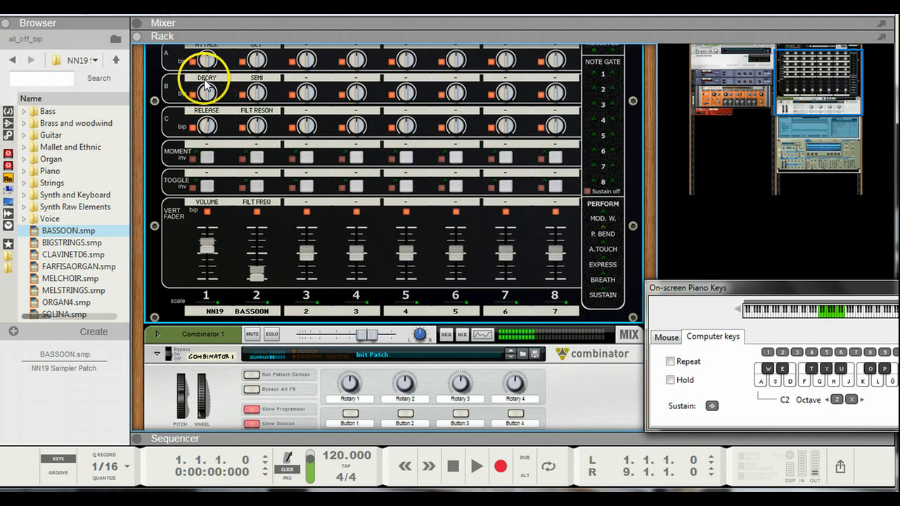
Turn up channel 1's ATTACK knob on the control board and play notes to test it
{"action": "scroll", "coordinate": [204, 85], "scroll_direction": "up", "scroll_amount": 2}
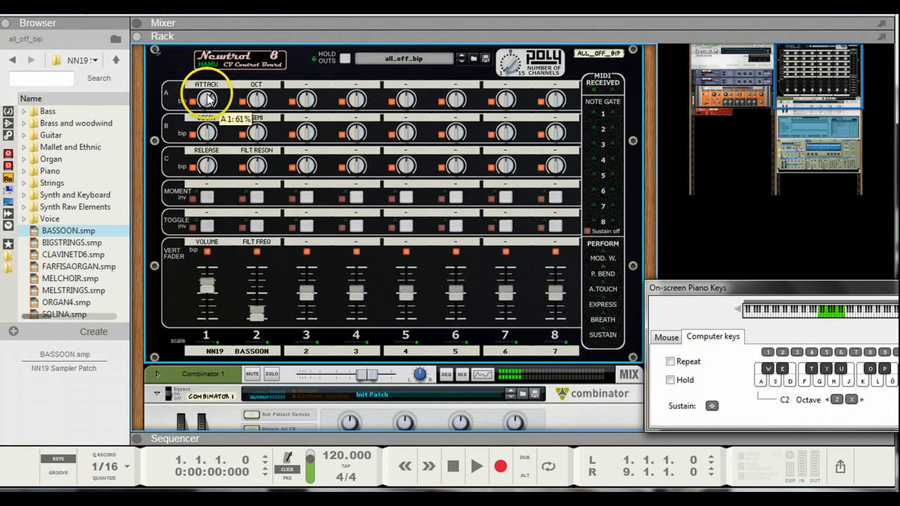
{"action": "left_click_drag", "start_coordinate": [207, 93], "coordinate": [206, 92]}
{"action": "key", "text": "h"}
{"action": "key", "text": "k"}
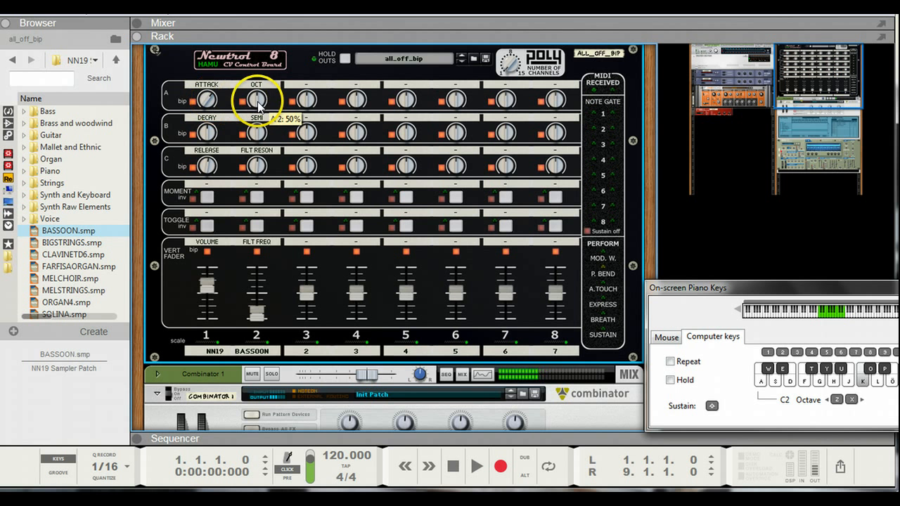
Set channel 2's OCT knob to about 43% and SEMI knob to about 56% while playing notes
{"action": "left_click_drag", "start_coordinate": [258, 104], "coordinate": [255, 108]}
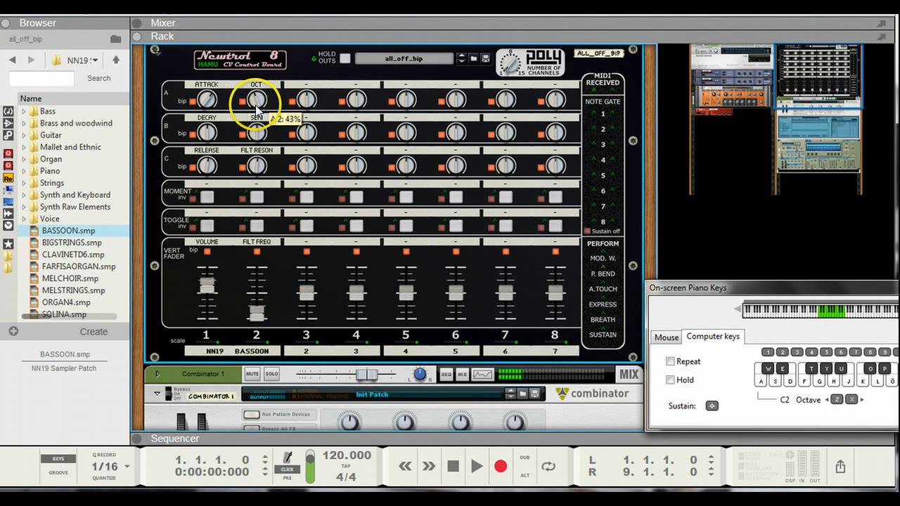
{"action": "key", "text": "k"}
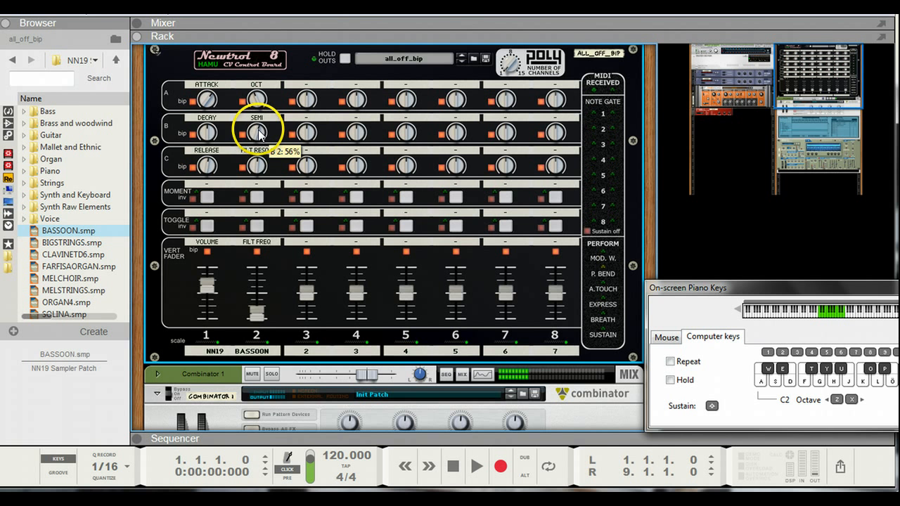
{"action": "key", "text": "h"}
{"action": "key", "text": "k"}
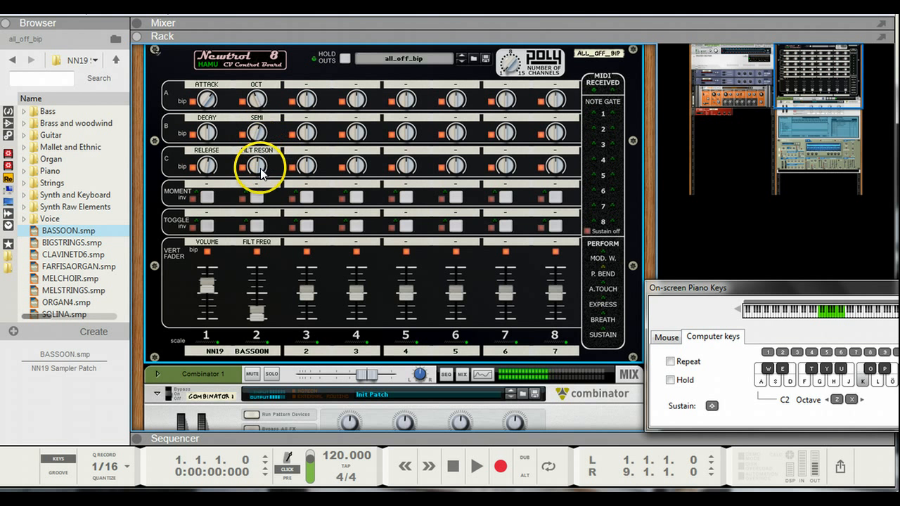
Switch on the NN-19's filter and raise channel 2's FILT FREQ fader to about 47% while playing notes
{"action": "scroll", "coordinate": [261, 171], "scroll_direction": "down", "scroll_amount": 1}
{"action": "scroll", "coordinate": [260, 170], "scroll_direction": "down", "scroll_amount": 10}
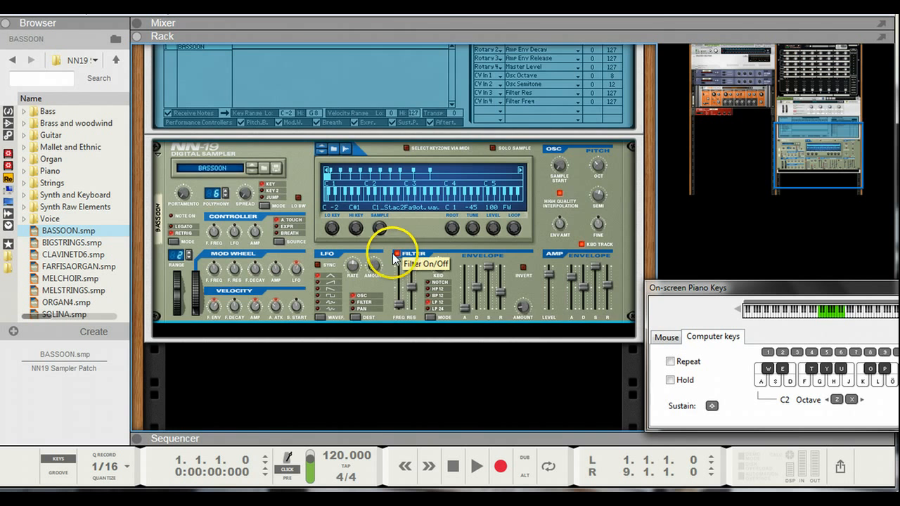
{"action": "scroll", "coordinate": [240, 85], "scroll_direction": "up", "scroll_amount": 7}
{"action": "scroll", "coordinate": [241, 85], "scroll_direction": "up", "scroll_amount": 2}
{"action": "key", "text": "h"}
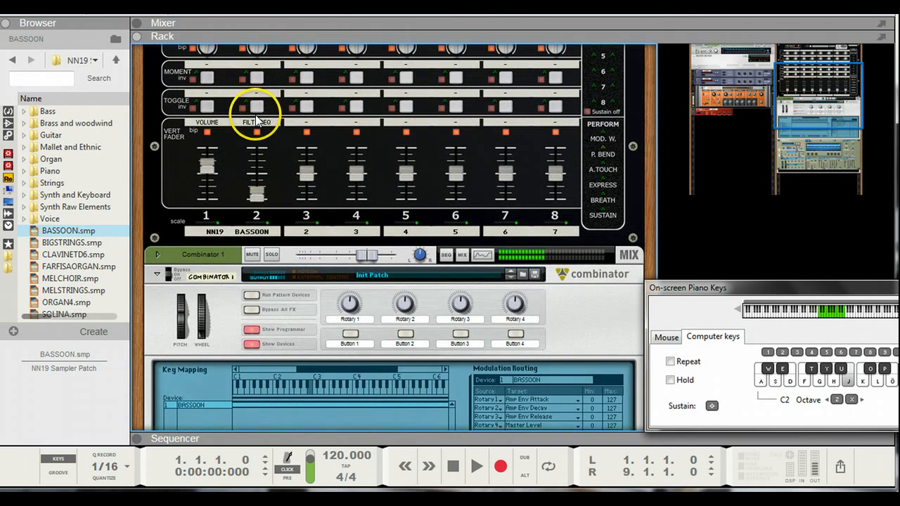
{"action": "key", "text": "j"}
{"action": "left_click_drag", "start_coordinate": [257, 189], "coordinate": [258, 177]}
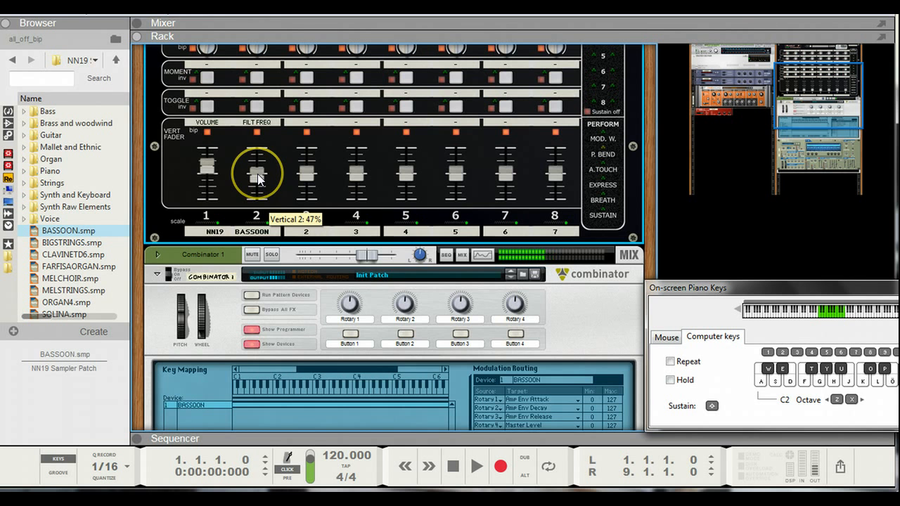
{"action": "left_click", "coordinate": [258, 178]}
Adjust channel 2's FILT RESON knob while playing notes to test the filter resonance
{"action": "scroll", "coordinate": [263, 166], "scroll_direction": "up", "scroll_amount": 5}
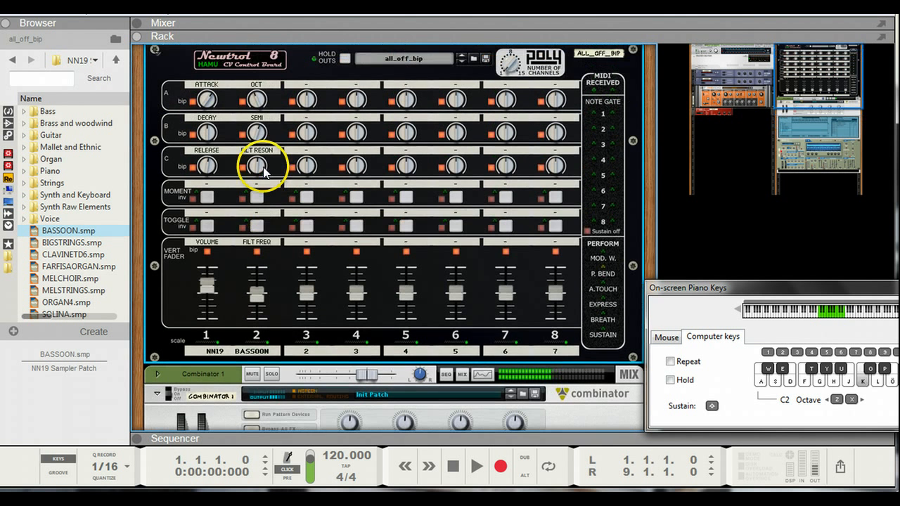
{"action": "key", "text": "h"}
{"action": "left_click_drag", "start_coordinate": [260, 167], "coordinate": [256, 205]}
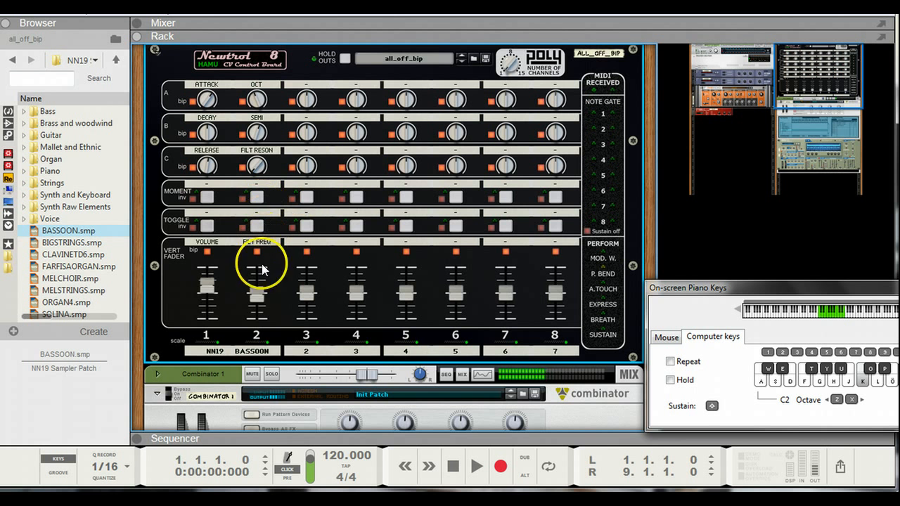
Set channel 2's FILT FREQ fader to 58% while playing notes and check the NN-19's filter and amp controls
{"action": "key", "text": "j"}
{"action": "key", "text": "j"}
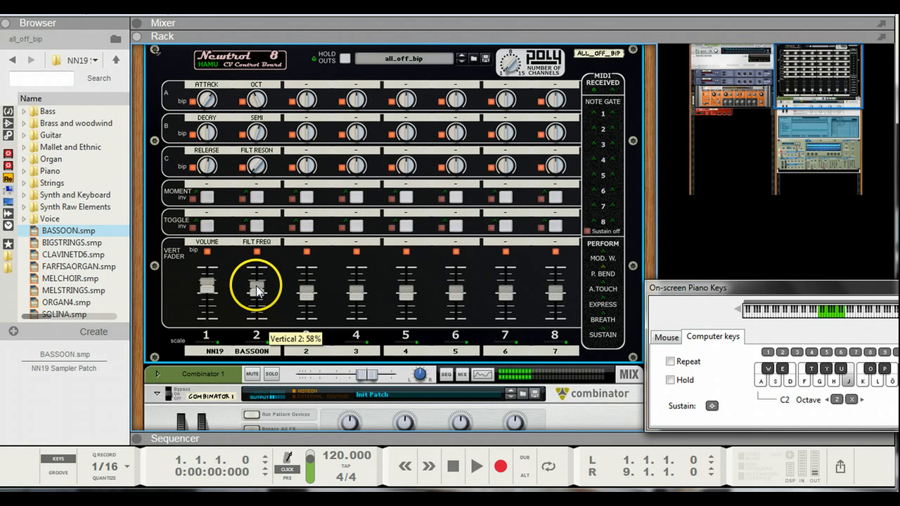
{"action": "key", "text": "h"}
{"action": "scroll", "coordinate": [429, 259], "scroll_direction": "down", "scroll_amount": 2}
{"action": "scroll", "coordinate": [429, 259], "scroll_direction": "down", "scroll_amount": 10}
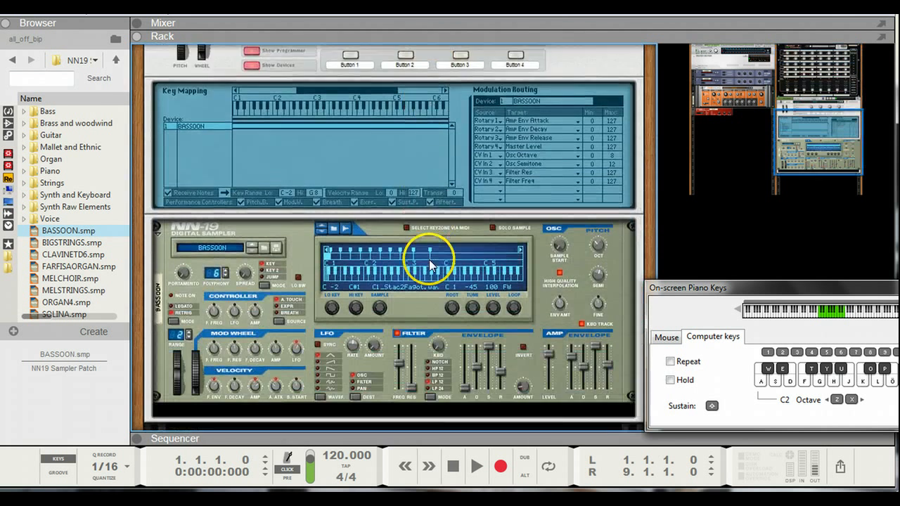
{"action": "key", "text": "h"}
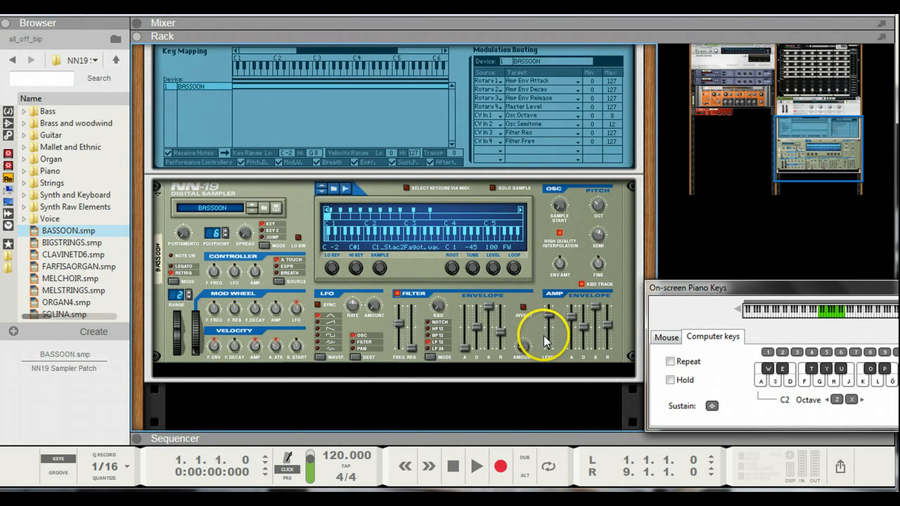
{"action": "scroll", "coordinate": [400, 231], "scroll_direction": "up", "scroll_amount": 10}
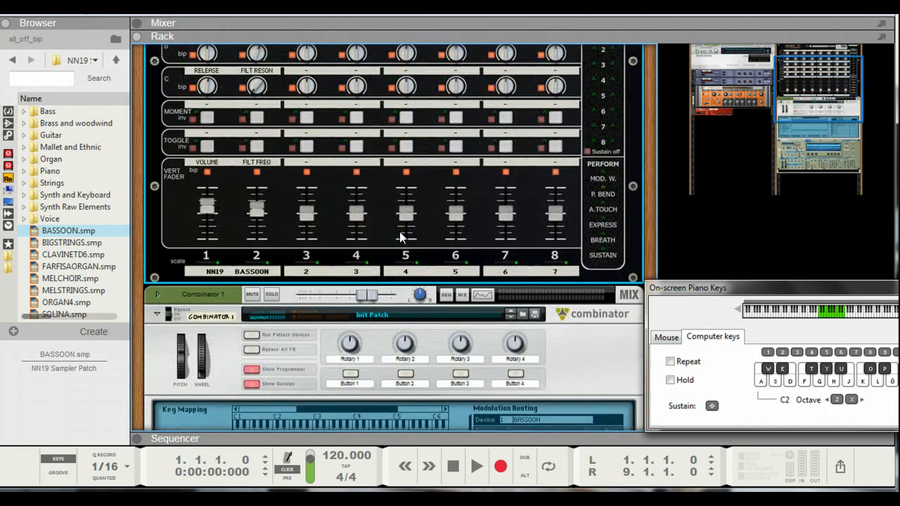
{"action": "scroll", "coordinate": [291, 120], "scroll_direction": "up", "scroll_amount": 2}
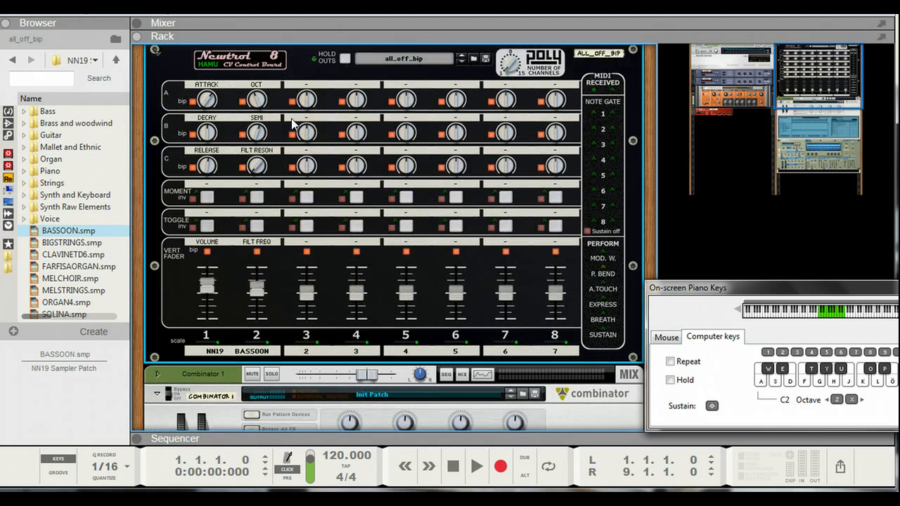
Save the Combinator patch as Combi1 in the 2015 folder
{"action": "scroll", "coordinate": [299, 129], "scroll_direction": "down", "scroll_amount": 6}
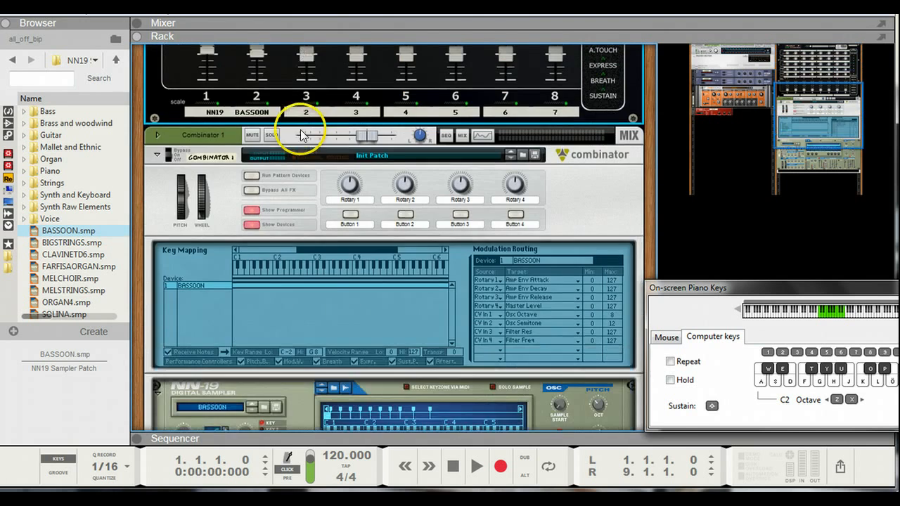
{"action": "left_click", "coordinate": [415, 157]}
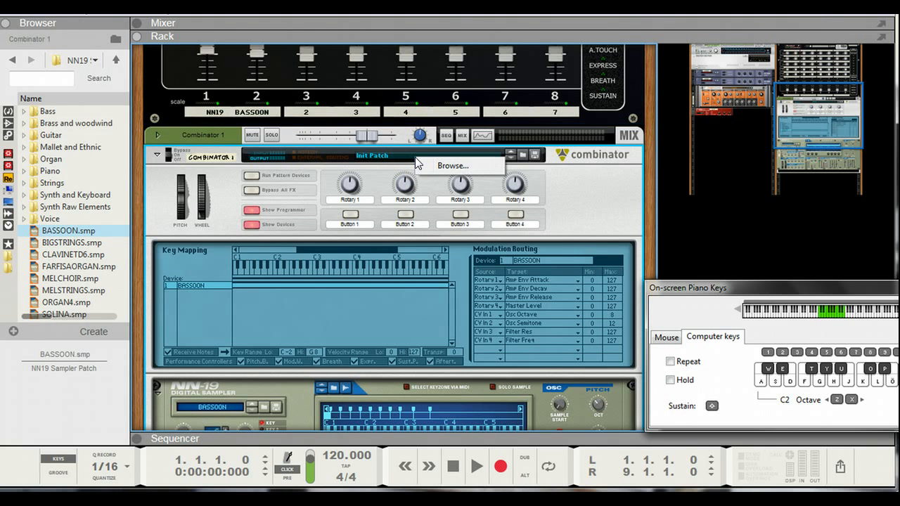
{"action": "left_click", "coordinate": [534, 157]}
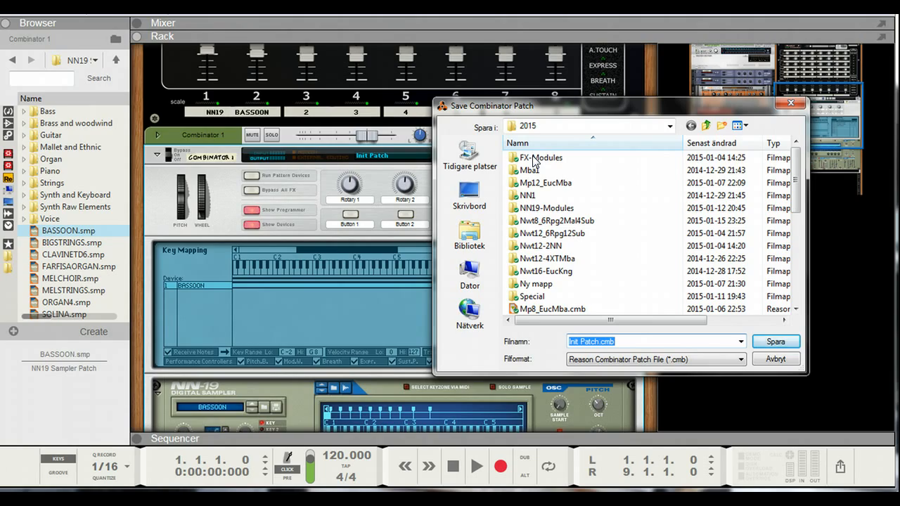
{"action": "type", "text": "c"}
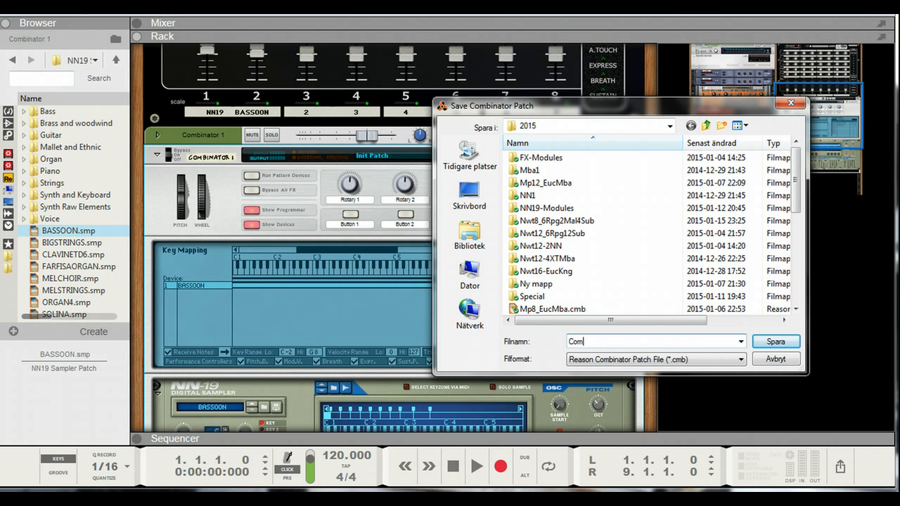
{"action": "key", "text": "Return"}
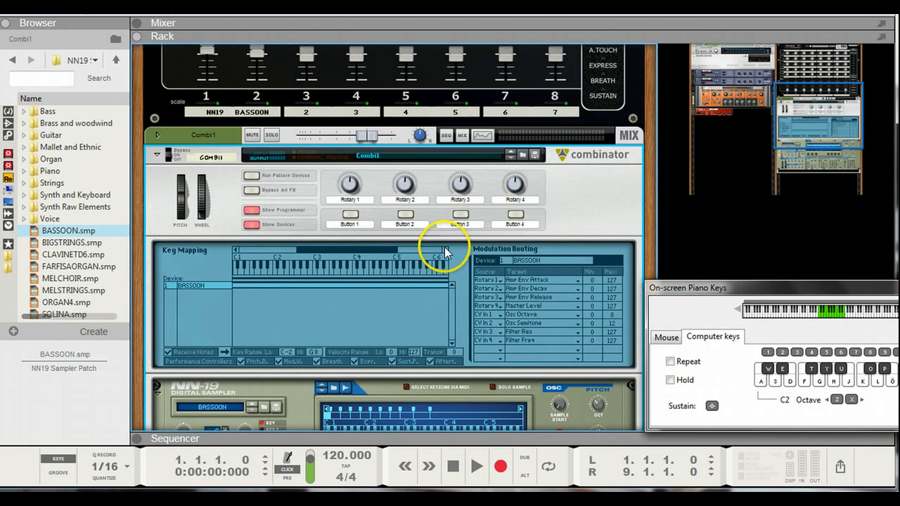
Create a second, empty Combinator in the rack below the NN-19 sampler
{"action": "scroll", "coordinate": [444, 246], "scroll_direction": "down", "scroll_amount": 2}
{"action": "scroll", "coordinate": [444, 247], "scroll_direction": "down", "scroll_amount": 8}
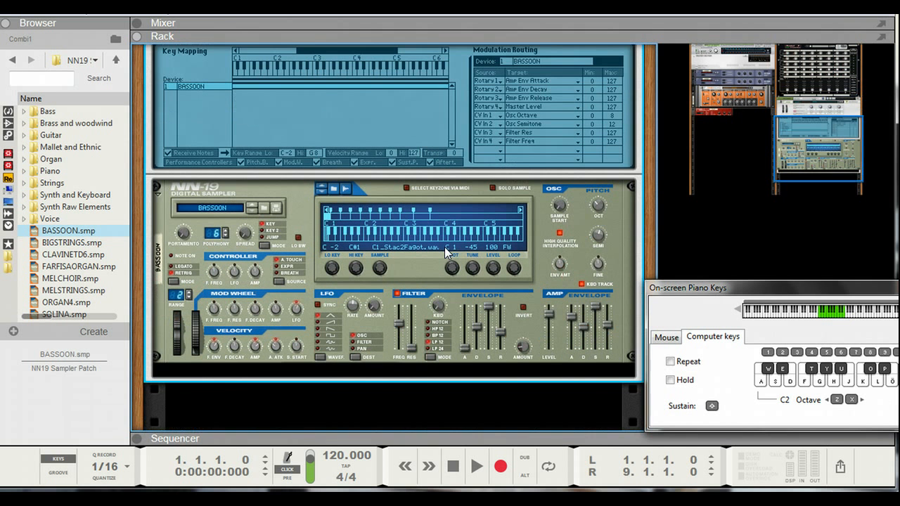
{"action": "left_click", "coordinate": [349, 389]}
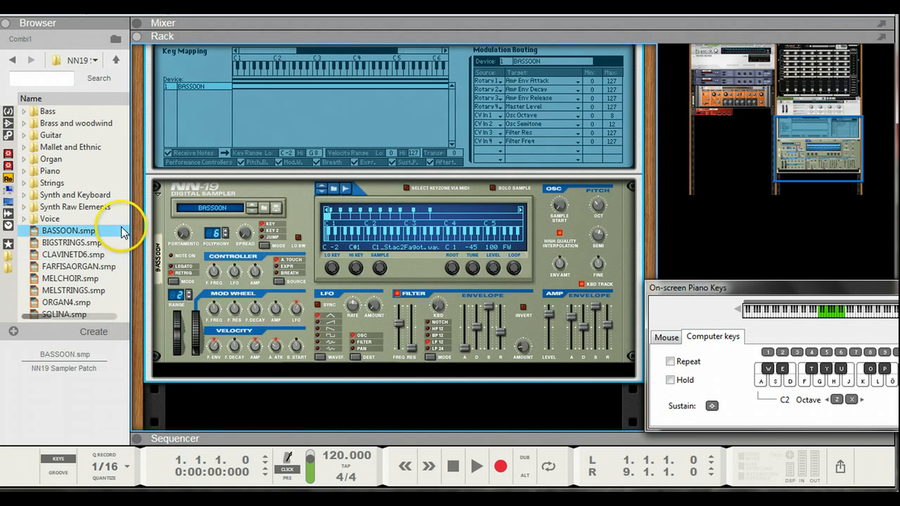
{"action": "right_click", "coordinate": [225, 392]}
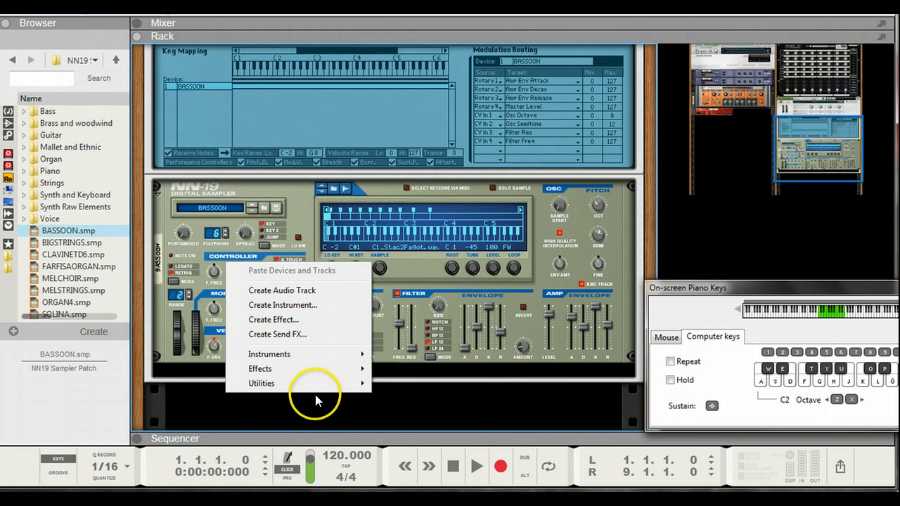
{"action": "mouse_move", "coordinate": [341, 383]}
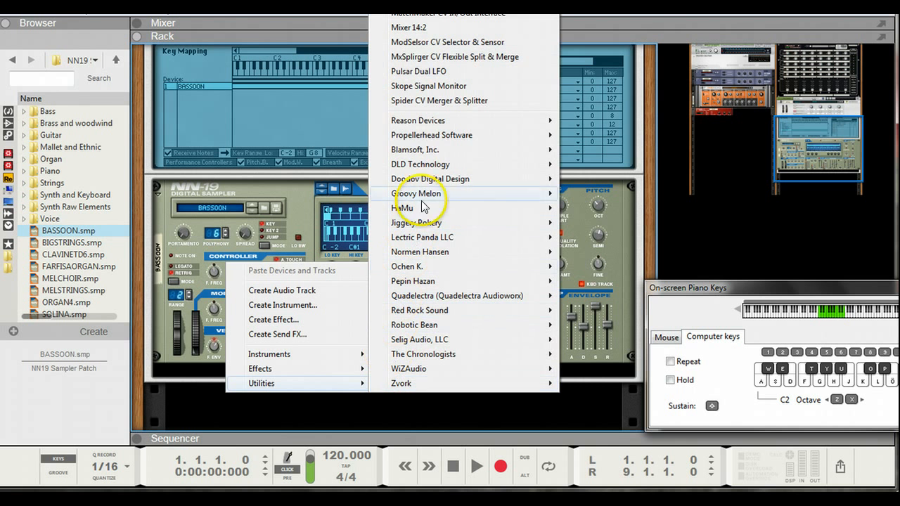
{"action": "mouse_move", "coordinate": [420, 193]}
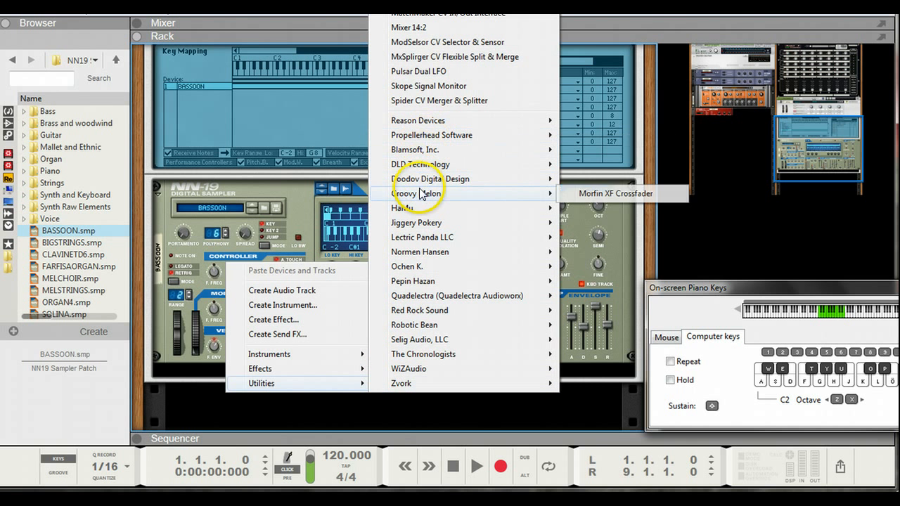
{"action": "mouse_move", "coordinate": [418, 123]}
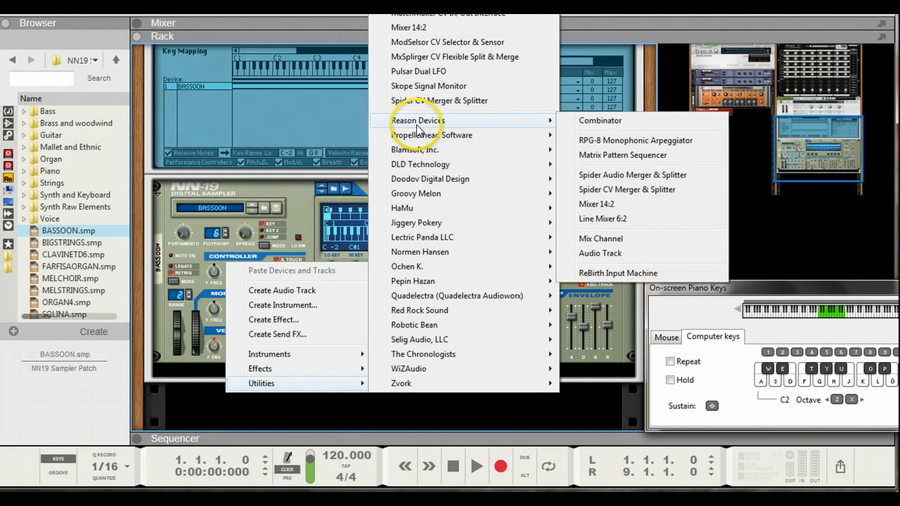
{"action": "left_click", "coordinate": [572, 126]}
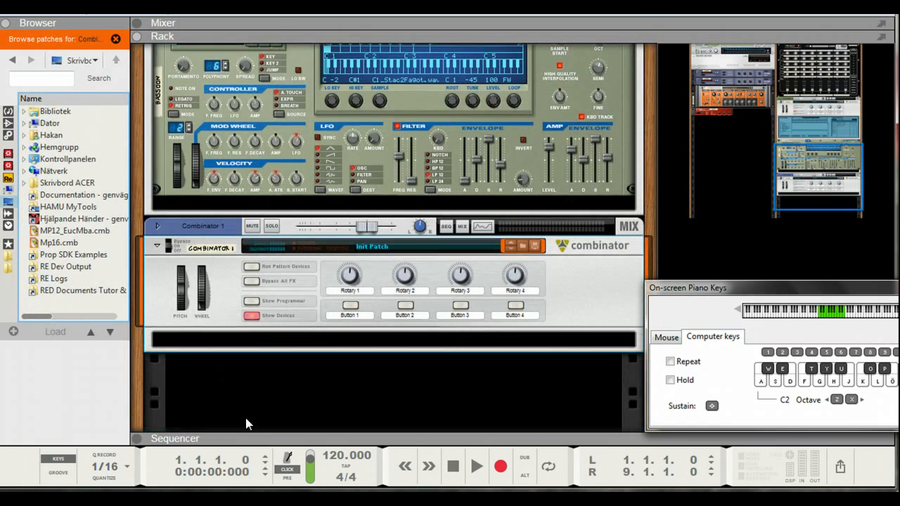
Copy the Combi1 patch from the first Combinator and paste it into the new Combinator
{"action": "scroll", "coordinate": [253, 411], "scroll_direction": "up", "scroll_amount": 3}
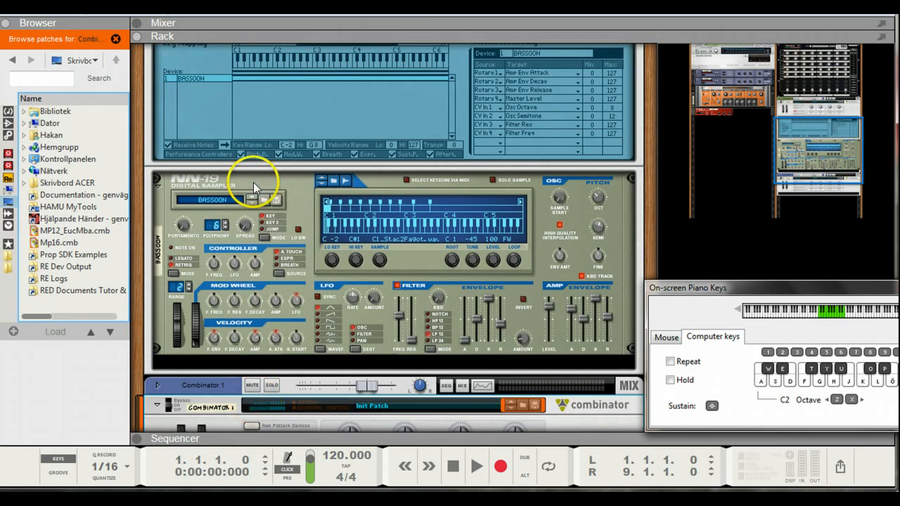
{"action": "scroll", "coordinate": [253, 182], "scroll_direction": "up", "scroll_amount": 2}
{"action": "right_click", "coordinate": [229, 114]}
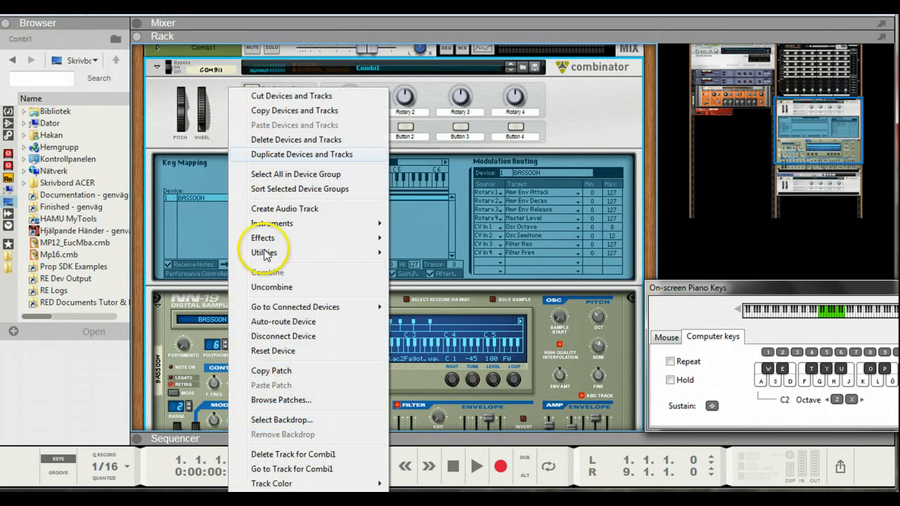
{"action": "scroll", "coordinate": [261, 343], "scroll_direction": "down", "scroll_amount": 2}
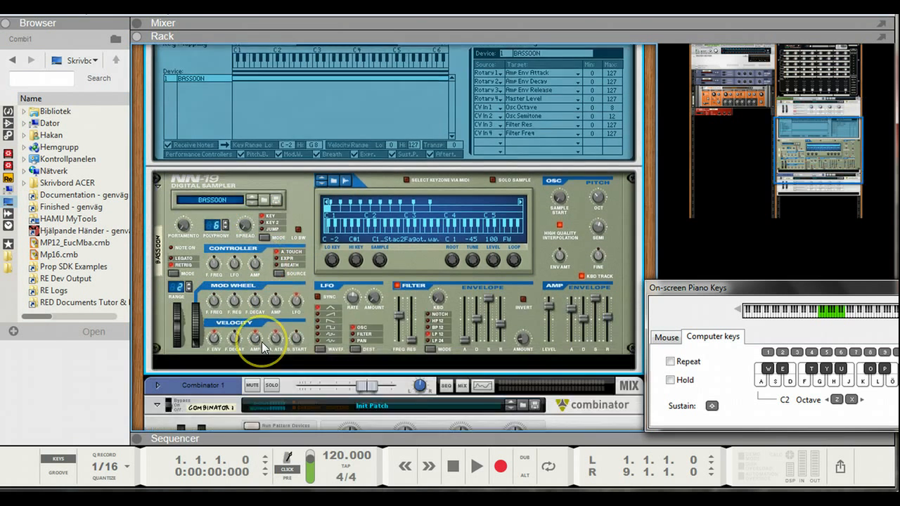
{"action": "right_click", "coordinate": [224, 328]}
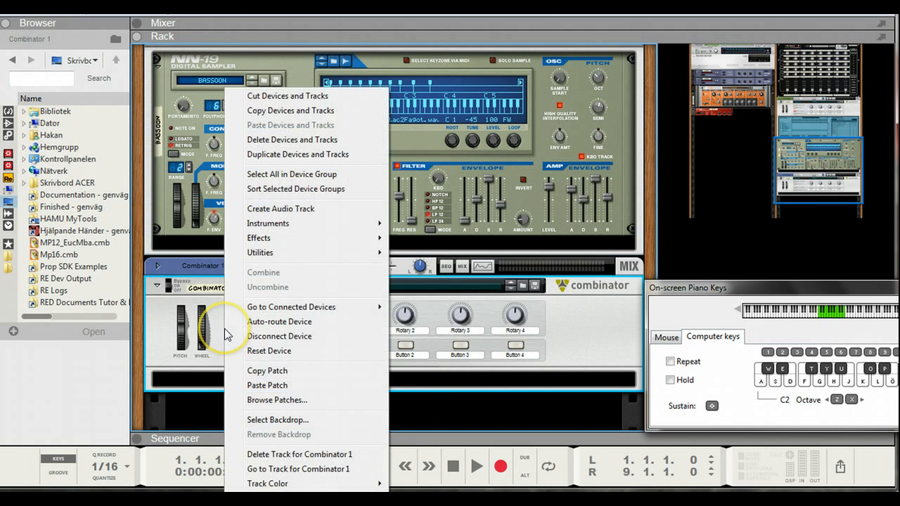
{"action": "mouse_move", "coordinate": [256, 310]}
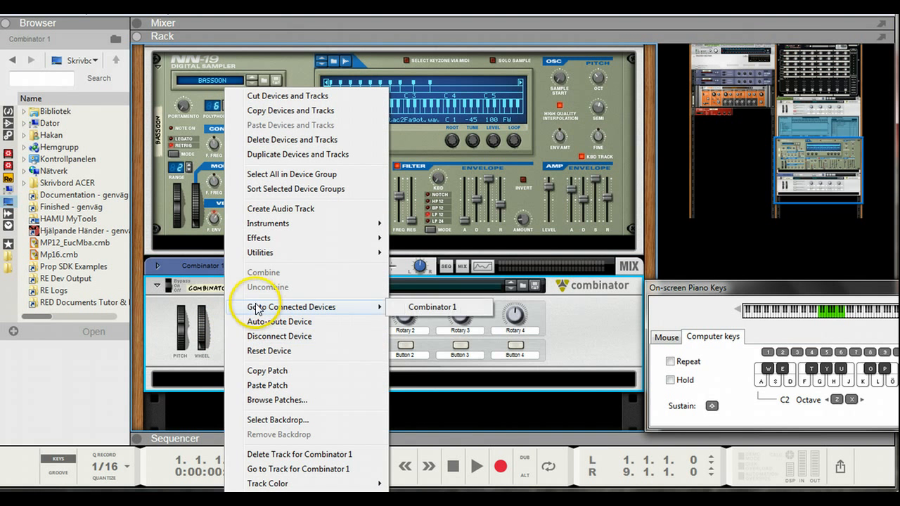
{"action": "left_click", "coordinate": [267, 384]}
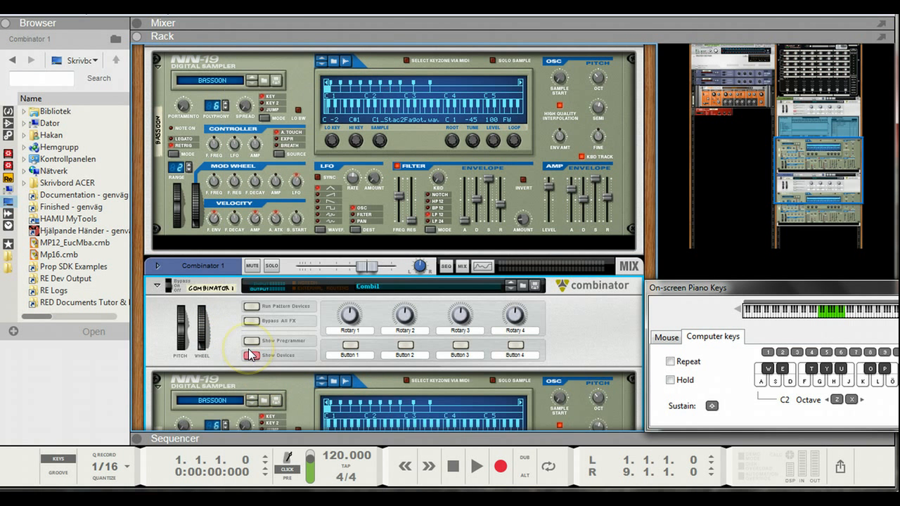
Compare the rear cabling of the original Combi1 with that of the duplicated Combinator
{"action": "scroll", "coordinate": [251, 355], "scroll_direction": "down", "scroll_amount": 2}
{"action": "key", "text": "Tab"}
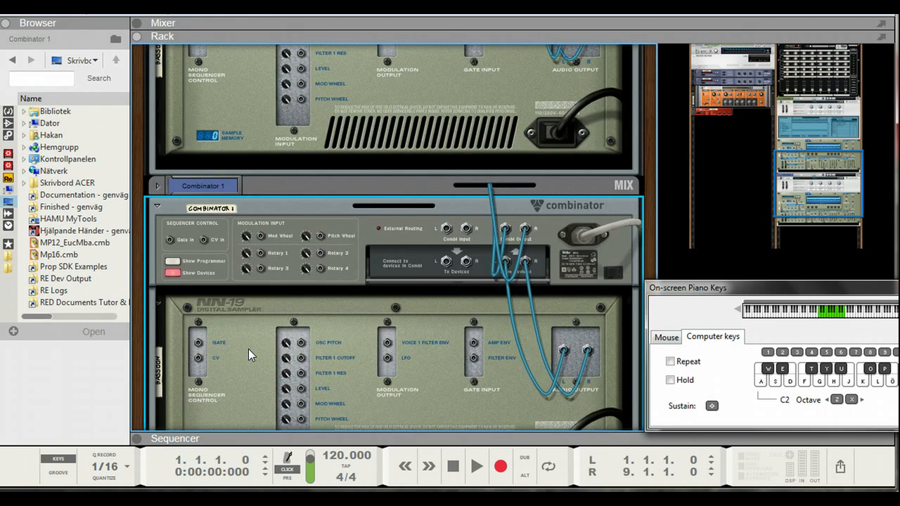
{"action": "scroll", "coordinate": [248, 341], "scroll_direction": "up", "scroll_amount": 10}
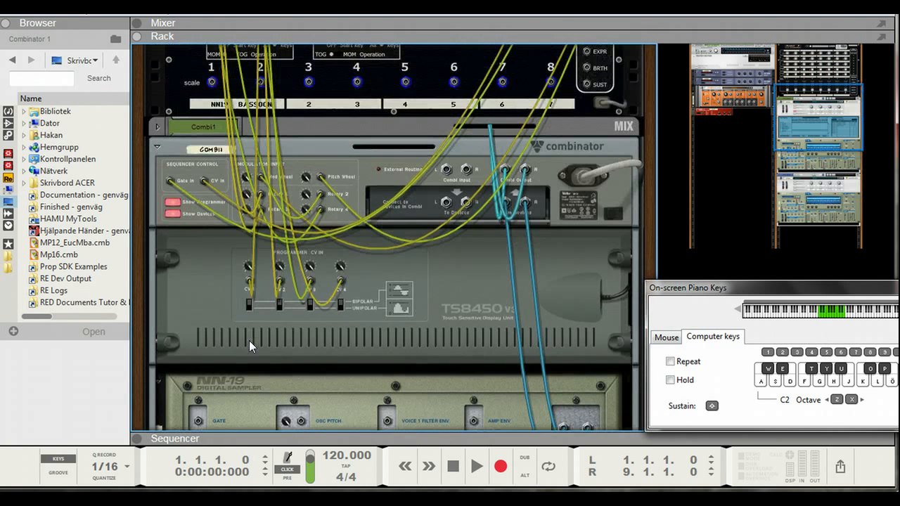
{"action": "scroll", "coordinate": [249, 340], "scroll_direction": "down", "scroll_amount": 7}
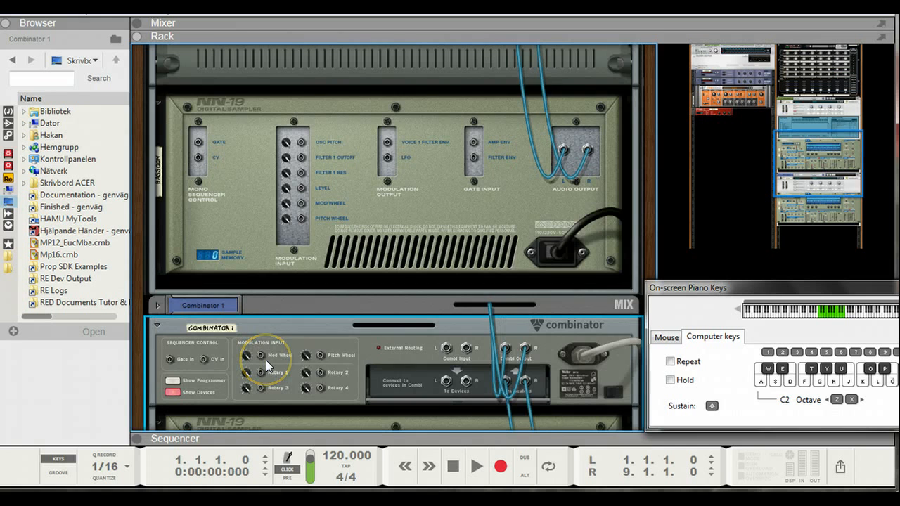
{"action": "key", "text": "Tab"}
Load the CLAVINETD6.smp patch into the second Combinator's NN-19 sampler
{"action": "scroll", "coordinate": [278, 373], "scroll_direction": "down", "scroll_amount": 2}
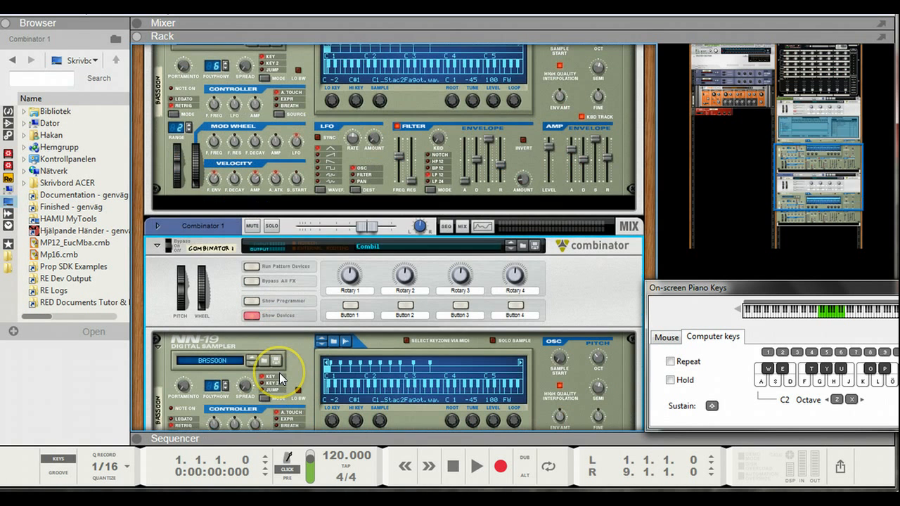
{"action": "left_click", "coordinate": [226, 360]}
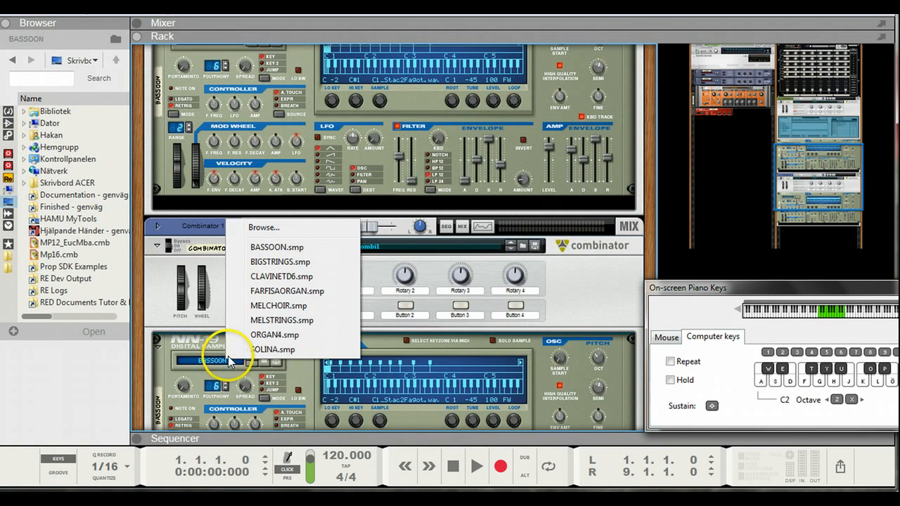
{"action": "left_click", "coordinate": [263, 278]}
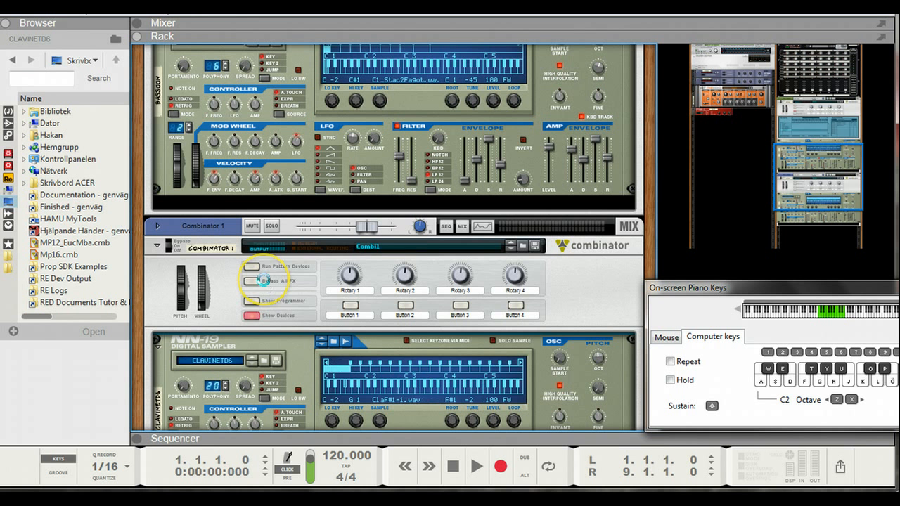
Save the second Combinator's patch as Combi2.cmb in the 2015 folder
{"action": "left_click", "coordinate": [535, 245]}
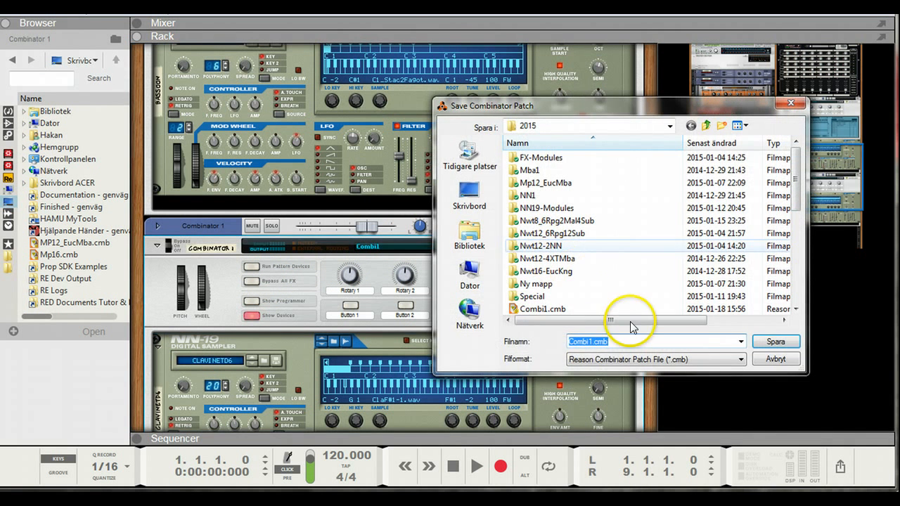
{"action": "left_click", "coordinate": [596, 342]}
{"action": "type", "text": "2"}
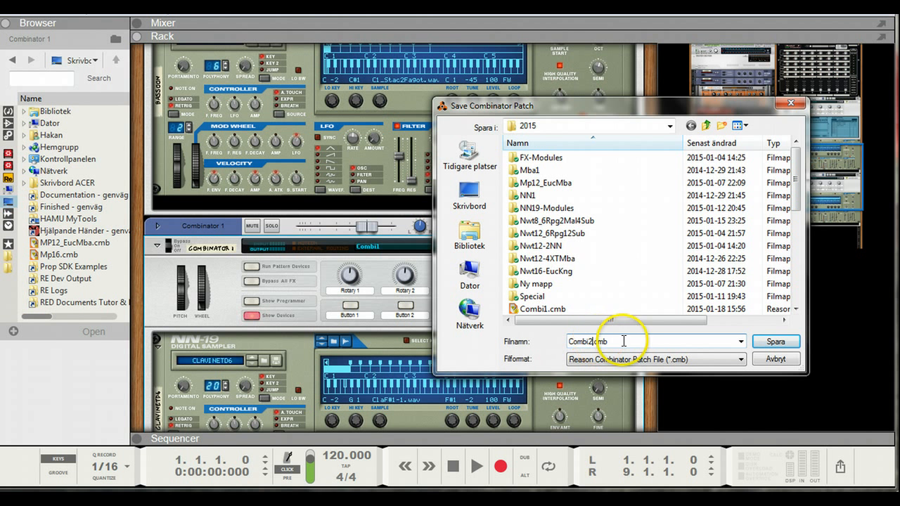
{"action": "left_click", "coordinate": [773, 343]}
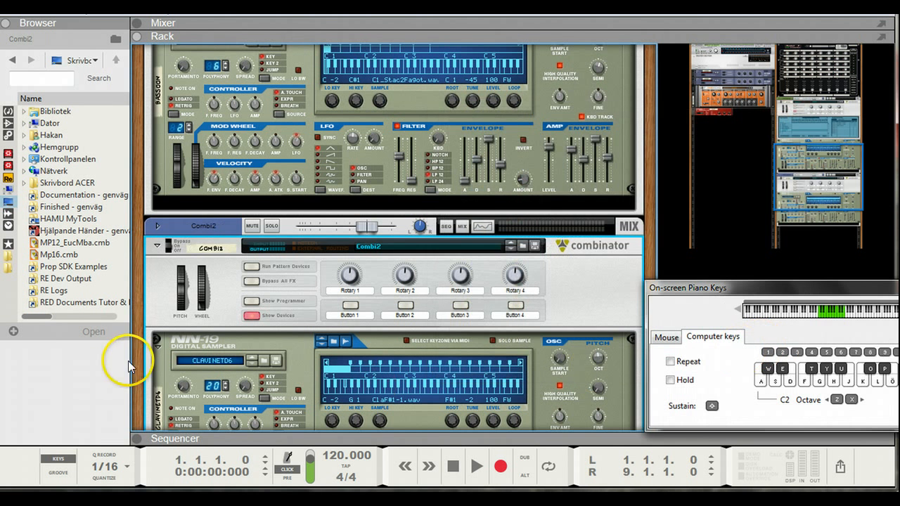
Show the Combi2 programmer on the rear of the rack and fold the Combi1 Combinator
{"action": "scroll", "coordinate": [307, 189], "scroll_direction": "up", "scroll_amount": 7}
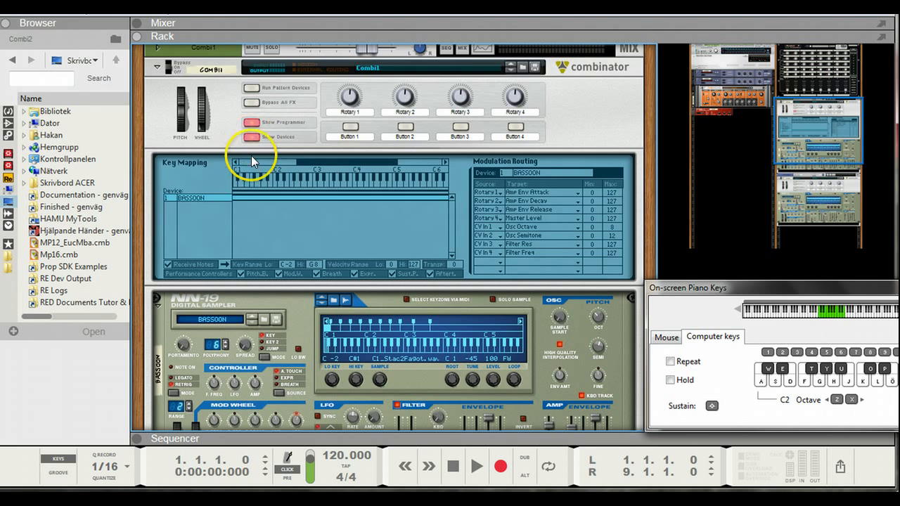
{"action": "scroll", "coordinate": [244, 166], "scroll_direction": "down", "scroll_amount": 6}
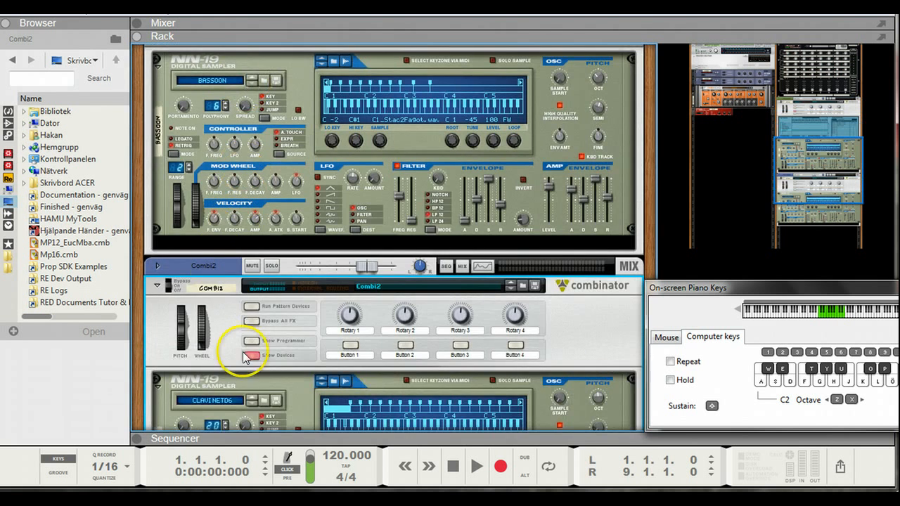
{"action": "key", "text": "Tab"}
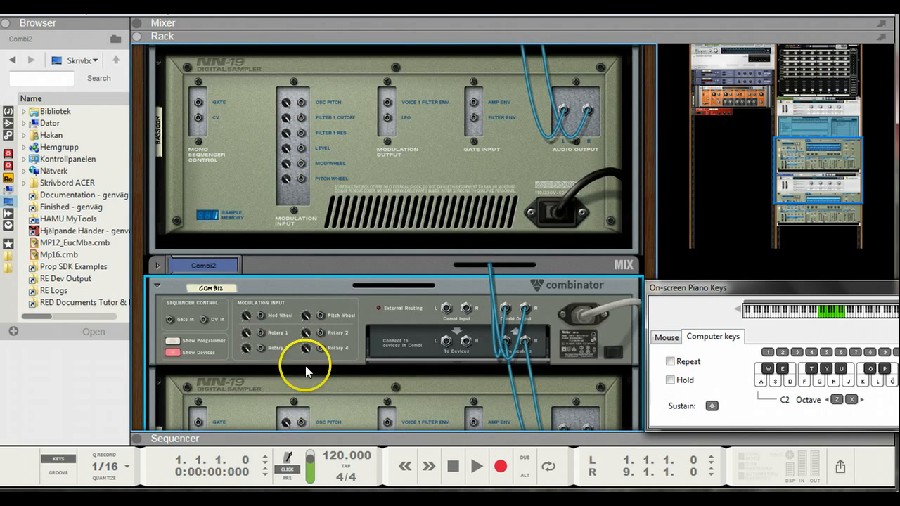
{"action": "left_click", "coordinate": [172, 341]}
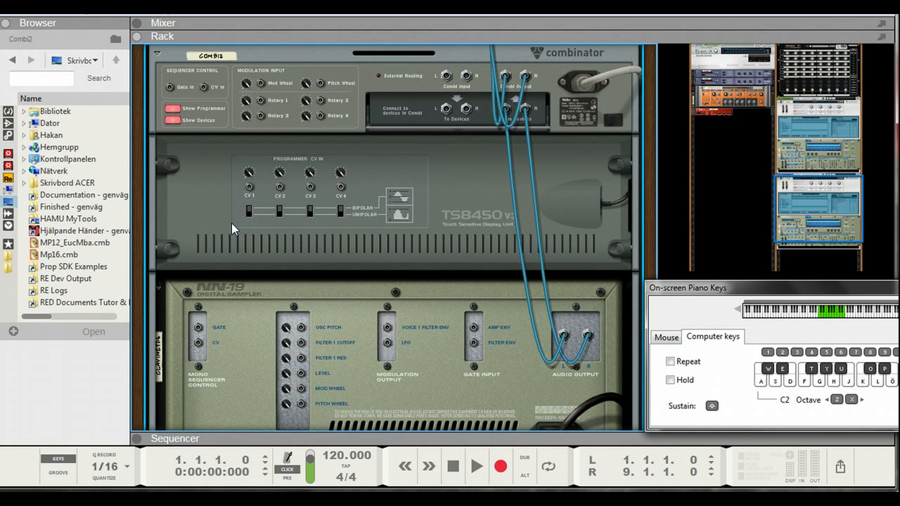
{"action": "scroll", "coordinate": [231, 223], "scroll_direction": "up", "scroll_amount": 9}
{"action": "scroll", "coordinate": [223, 182], "scroll_direction": "up", "scroll_amount": 5}
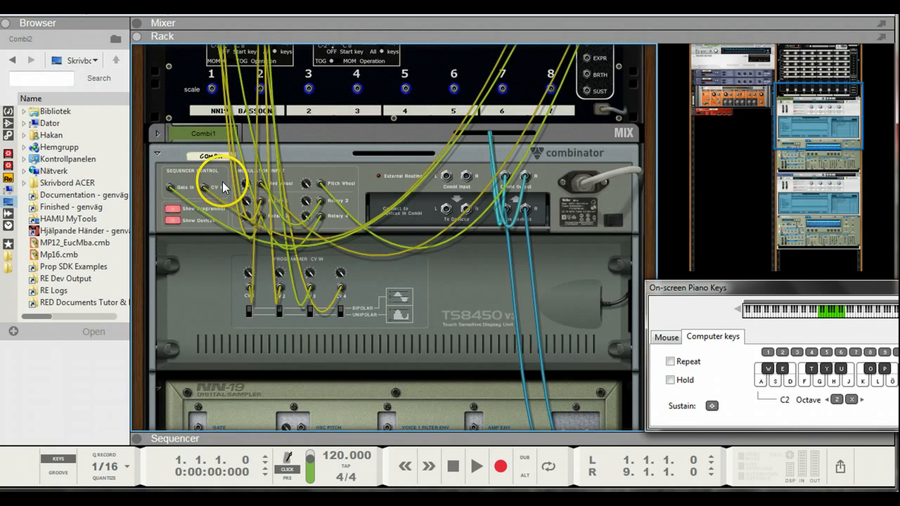
{"action": "left_click", "coordinate": [157, 152]}
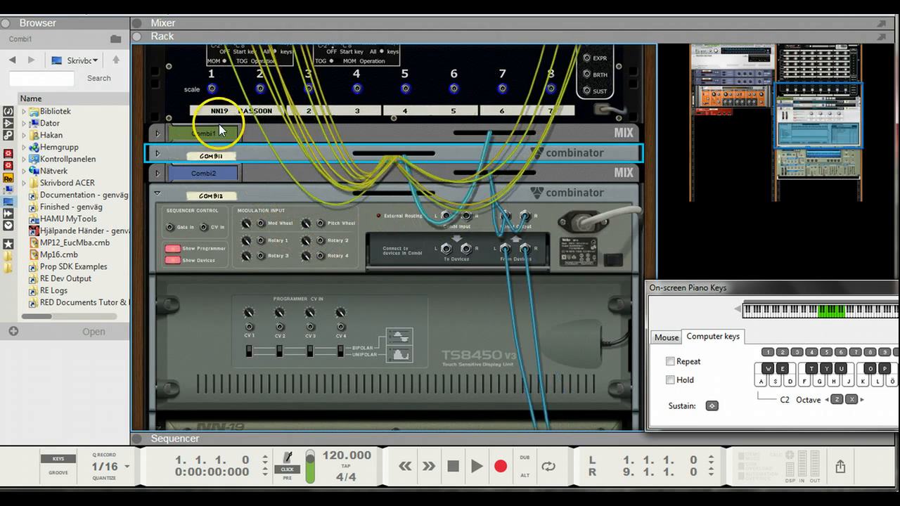
Cable the Newtrol 8's channel 3 outputs A, B, C and vertical fader to Combi2's Rotary 1 to 4 modulation inputs
{"action": "scroll", "coordinate": [219, 124], "scroll_direction": "up", "scroll_amount": 4}
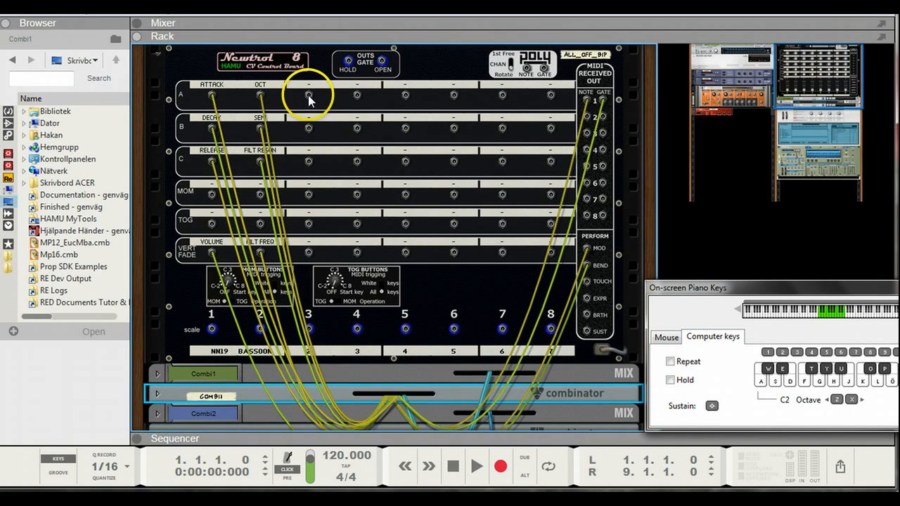
{"action": "left_click_drag", "start_coordinate": [308, 96], "coordinate": [261, 325]}
{"action": "scroll", "coordinate": [272, 312], "scroll_direction": "up", "scroll_amount": 5}
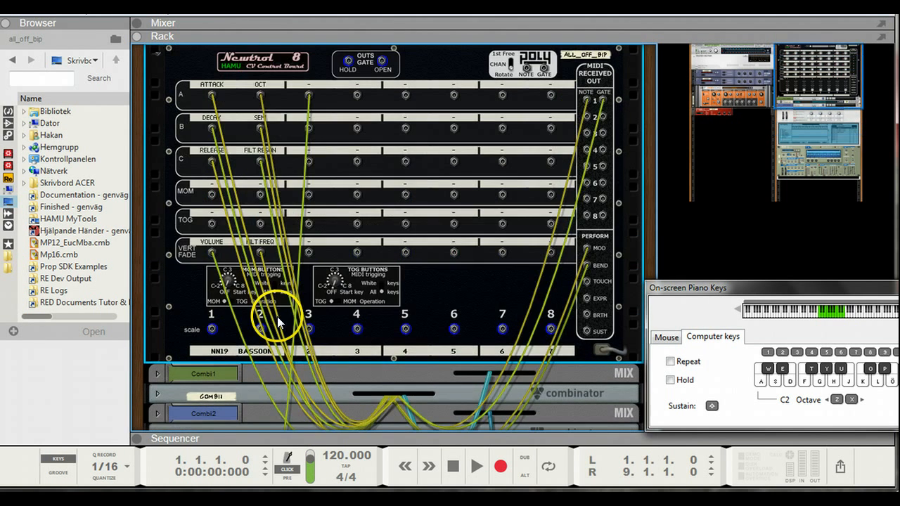
{"action": "mouse_move", "coordinate": [310, 129]}
{"action": "left_mouse_down"}
{"action": "mouse_move", "coordinate": [305, 392]}
{"action": "mouse_move", "coordinate": [290, 423]}
{"action": "mouse_move", "coordinate": [288, 361]}
{"action": "mouse_move", "coordinate": [321, 387]}
{"action": "left_mouse_up"}
{"action": "left_click_drag", "start_coordinate": [262, 402], "coordinate": [309, 71]}
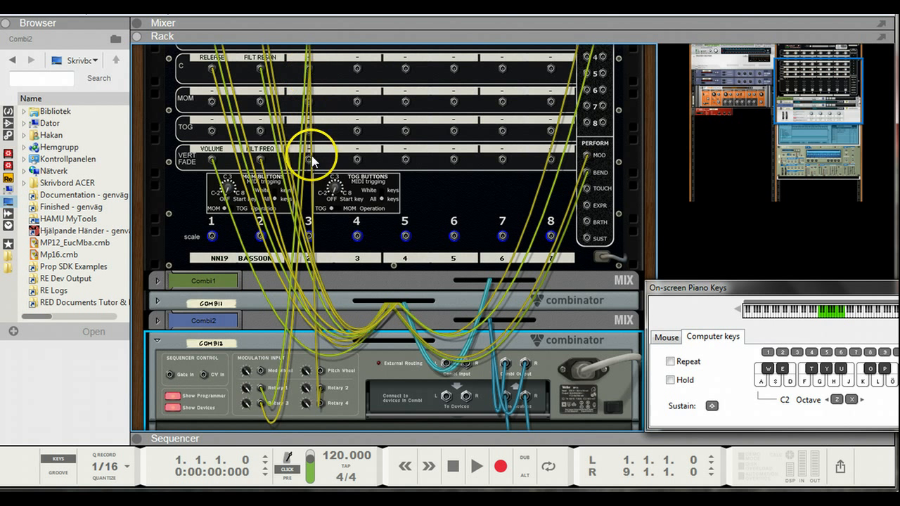
{"action": "left_click_drag", "start_coordinate": [309, 161], "coordinate": [320, 364]}
Cable the Newtrol 8's channel 4 outputs A, B, C and vertical fader to Combi2's Programmer CV In 1 to 4
{"action": "scroll", "coordinate": [291, 415], "scroll_direction": "down", "scroll_amount": 3}
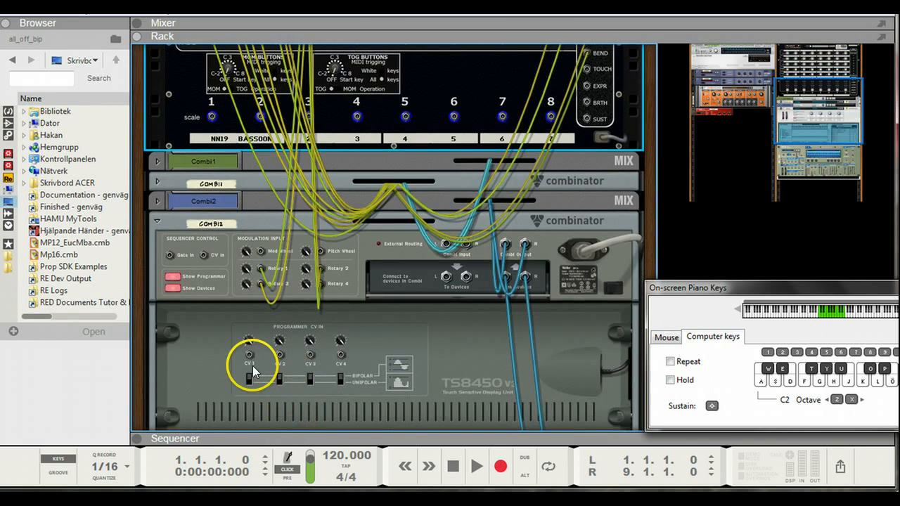
{"action": "left_click_drag", "start_coordinate": [249, 360], "coordinate": [282, 316]}
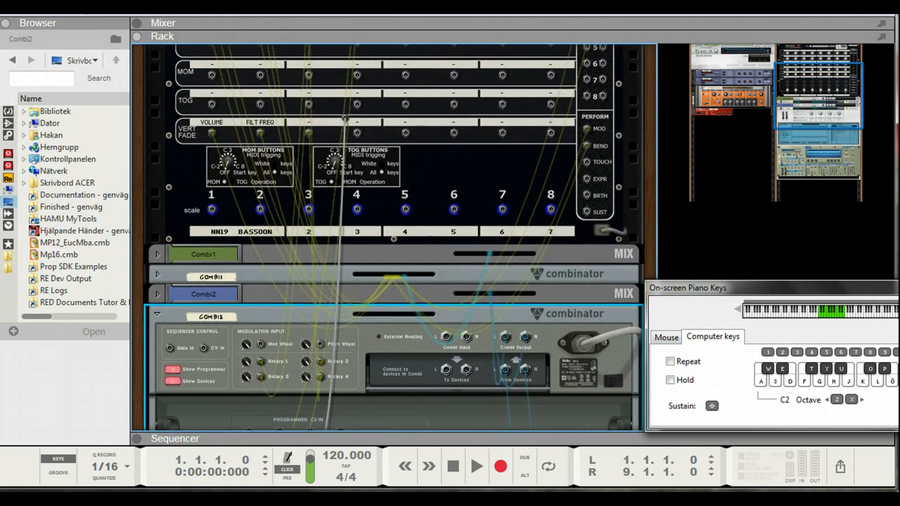
{"action": "left_click_drag", "start_coordinate": [344, 119], "coordinate": [357, 163]}
{"action": "left_click_drag", "start_coordinate": [358, 256], "coordinate": [340, 356]}
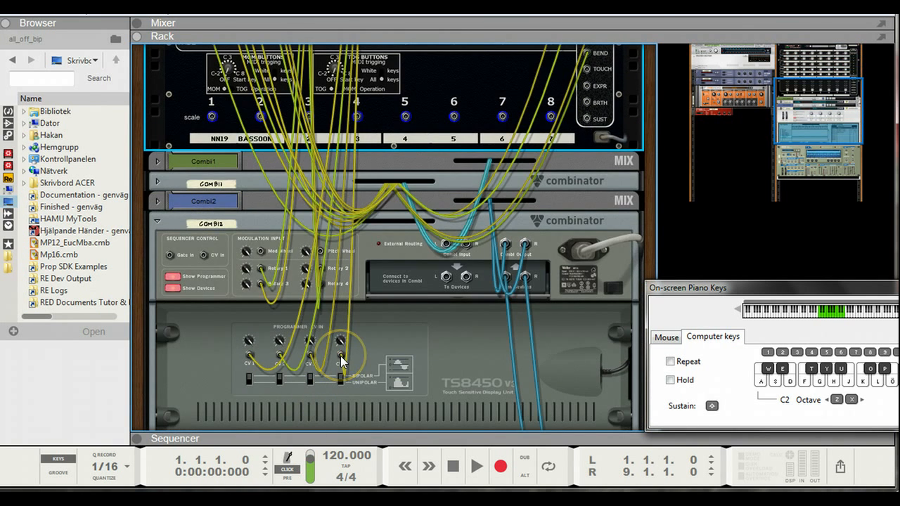
Copy the channel 1 labels ATTACK and DECAY to the A and B knobs of channel 3 on the Newtrol 8 front
{"action": "key", "text": "Tab"}
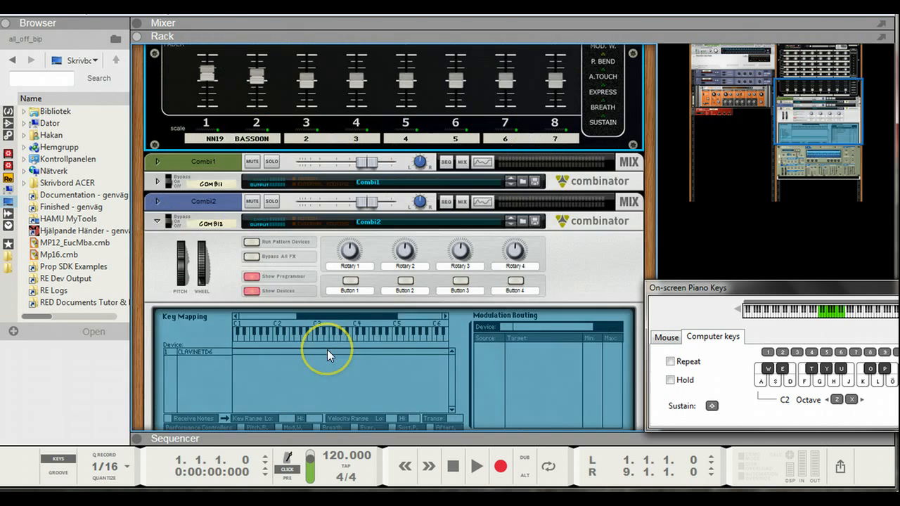
{"action": "scroll", "coordinate": [326, 349], "scroll_direction": "up", "scroll_amount": 10}
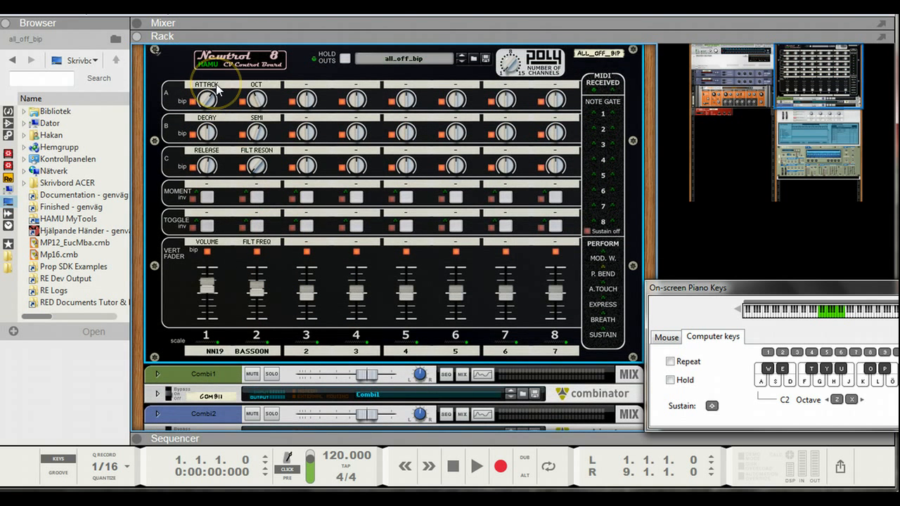
{"action": "double_click", "coordinate": [211, 85]}
{"action": "key", "text": "ctrl+c"}
{"action": "double_click", "coordinate": [309, 86]}
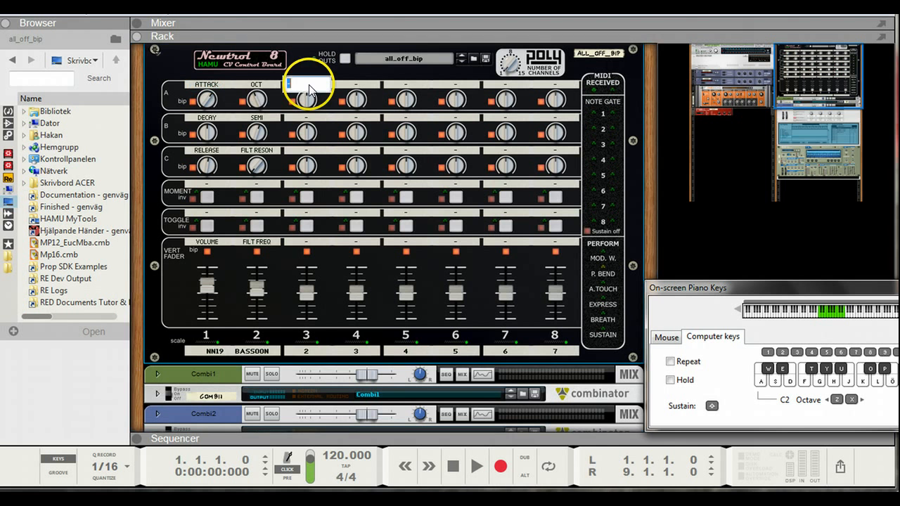
{"action": "key", "text": "ctrl+v"}
{"action": "double_click", "coordinate": [201, 118]}
{"action": "key", "text": "ctrl+c"}
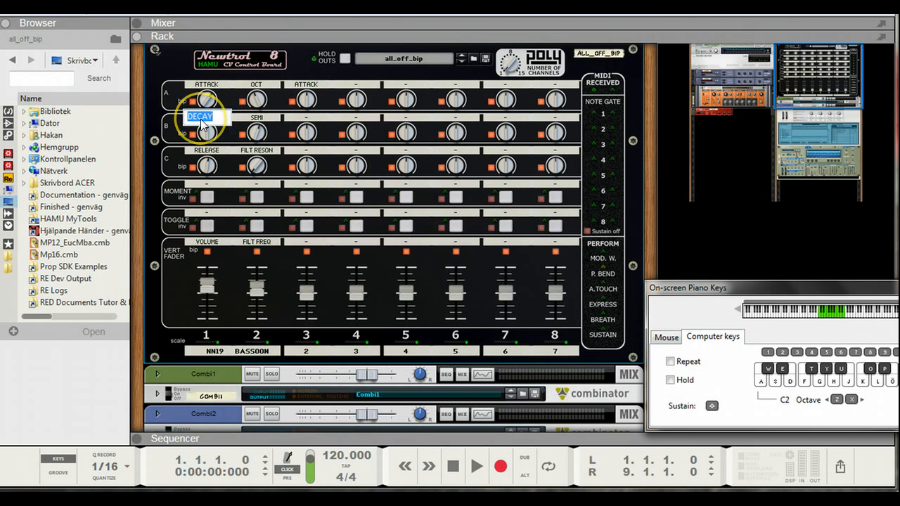
{"action": "double_click", "coordinate": [308, 118]}
{"action": "key", "text": "ctrl+v"}
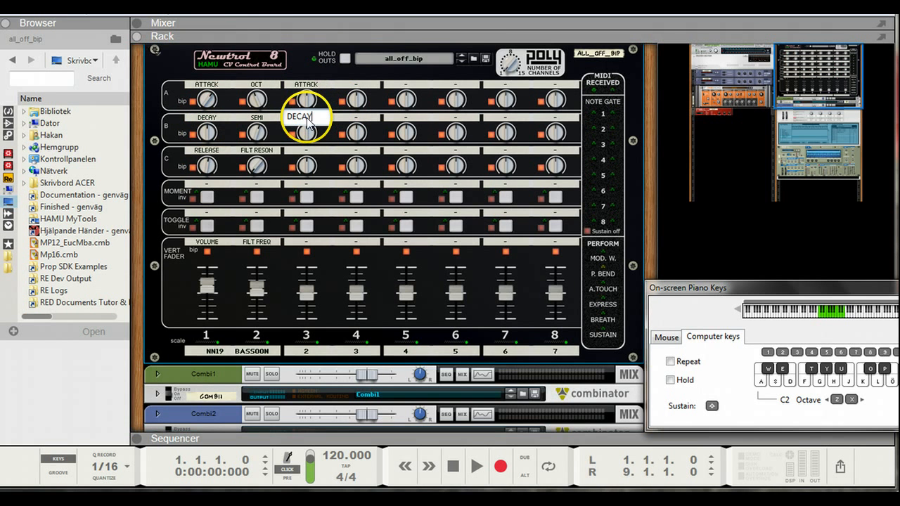
Copy the channel 1 labels RELEASE and VOLUME to channel 3's C knob and vertical fader
{"action": "double_click", "coordinate": [206, 150]}
{"action": "key", "text": "ctrl+c"}
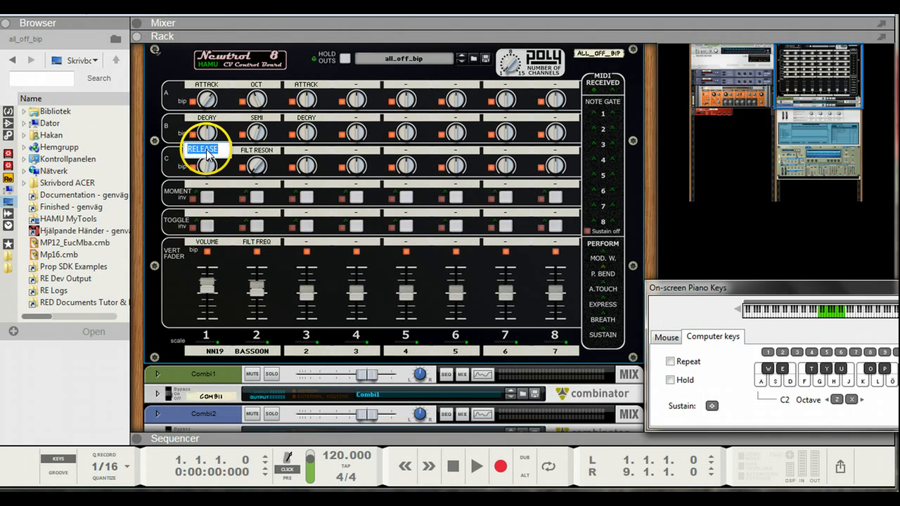
{"action": "double_click", "coordinate": [301, 152]}
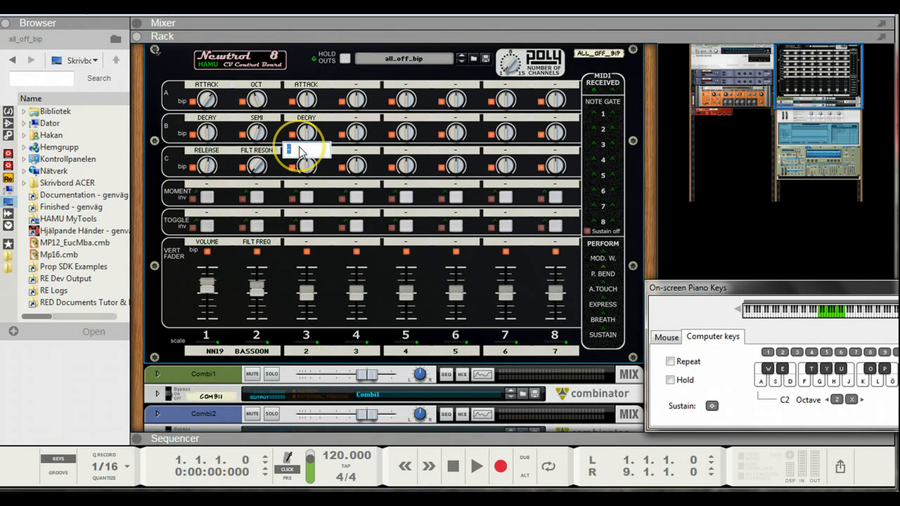
{"action": "key", "text": "ctrl+v"}
{"action": "left_click", "coordinate": [204, 245]}
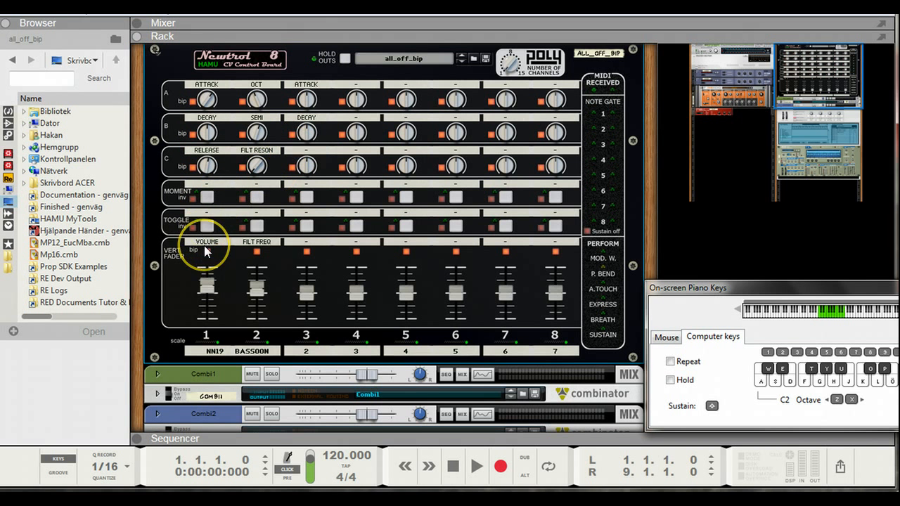
{"action": "double_click", "coordinate": [204, 245]}
{"action": "key", "text": "ctrl+c"}
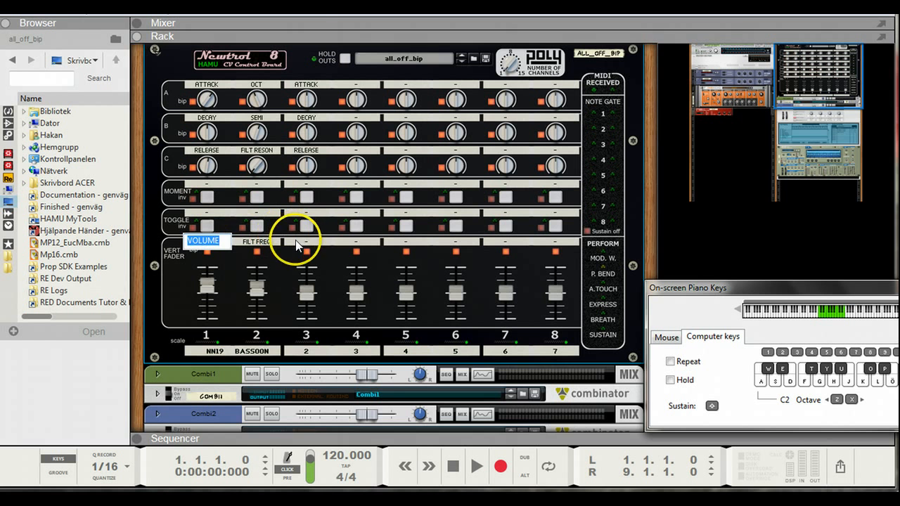
{"action": "double_click", "coordinate": [296, 242]}
{"action": "key", "text": "ctrl+v"}
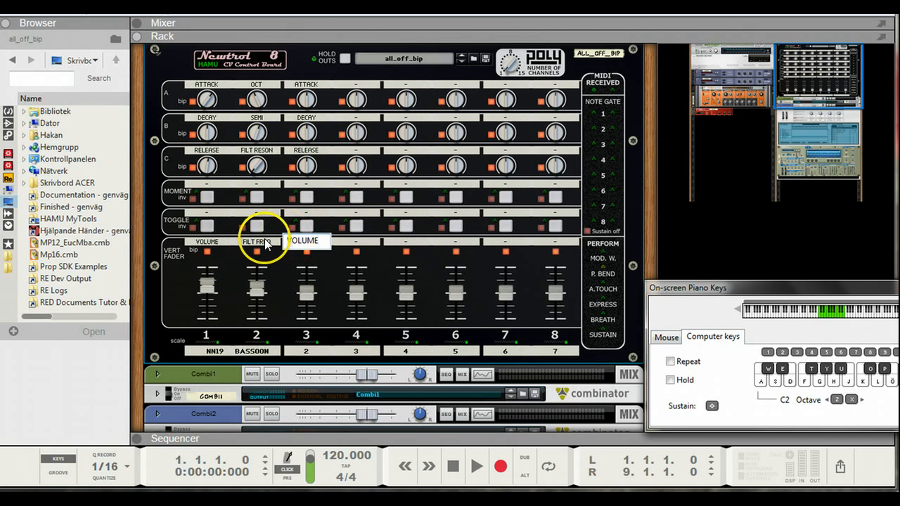
Label channel 4's vertical fader FILT FREQ and its C knob FILT RESON, copying the channel 2 labels
{"action": "double_click", "coordinate": [266, 243]}
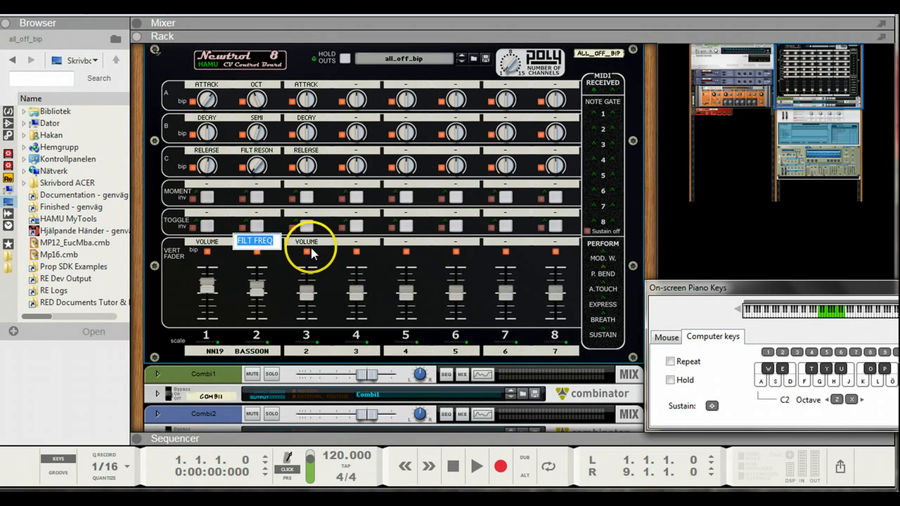
{"action": "double_click", "coordinate": [359, 242]}
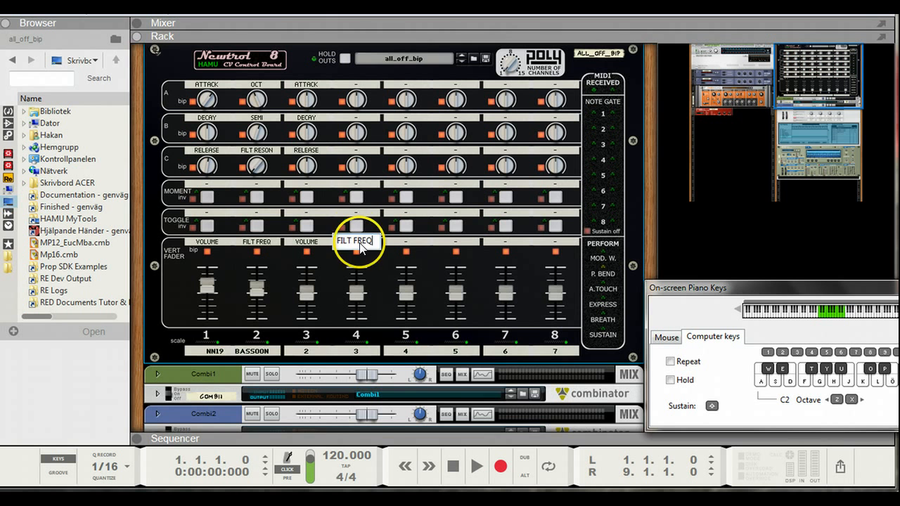
{"action": "type", "text": "FILT FREQ"}
{"action": "double_click", "coordinate": [258, 150]}
{"action": "key", "text": "ctrl+c"}
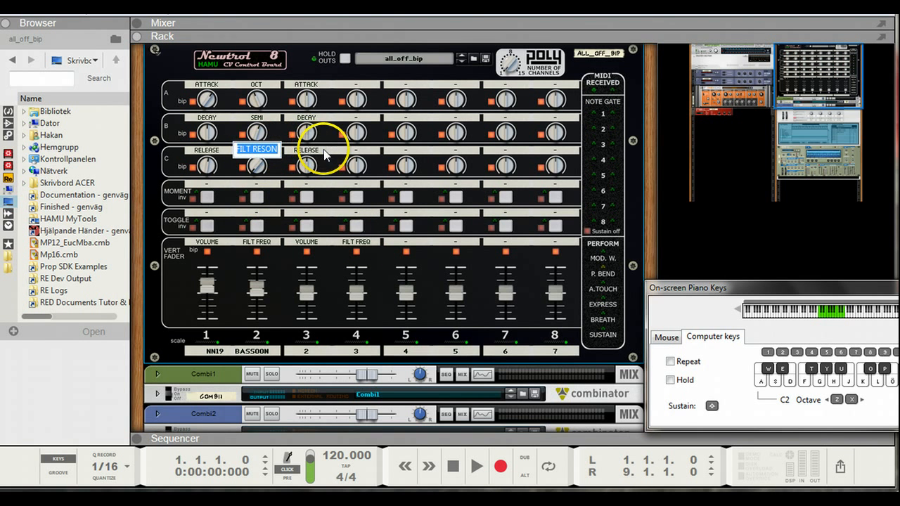
{"action": "double_click", "coordinate": [365, 151]}
{"action": "key", "text": "ctrl+v"}
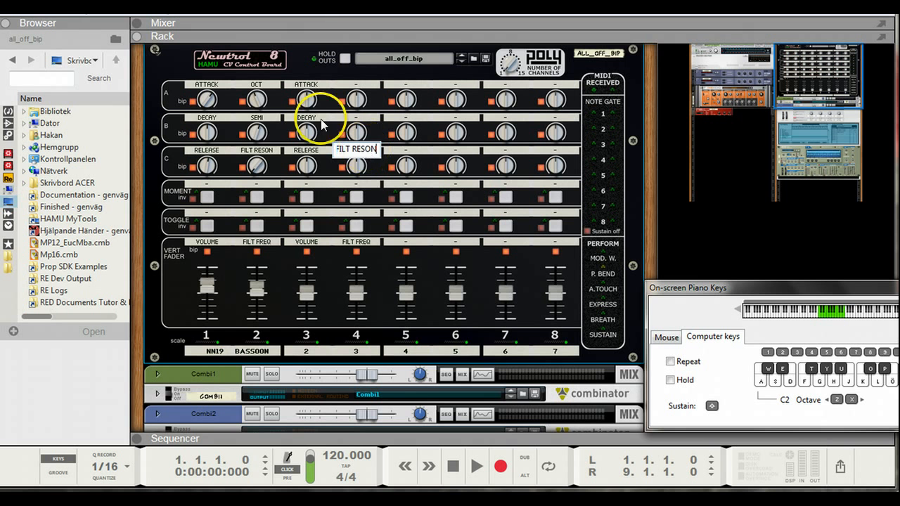
Copy the channel 2 labels SEMI and OCT to channel 4's B and A knobs
{"action": "double_click", "coordinate": [264, 121]}
{"action": "key", "text": "ctrl+c"}
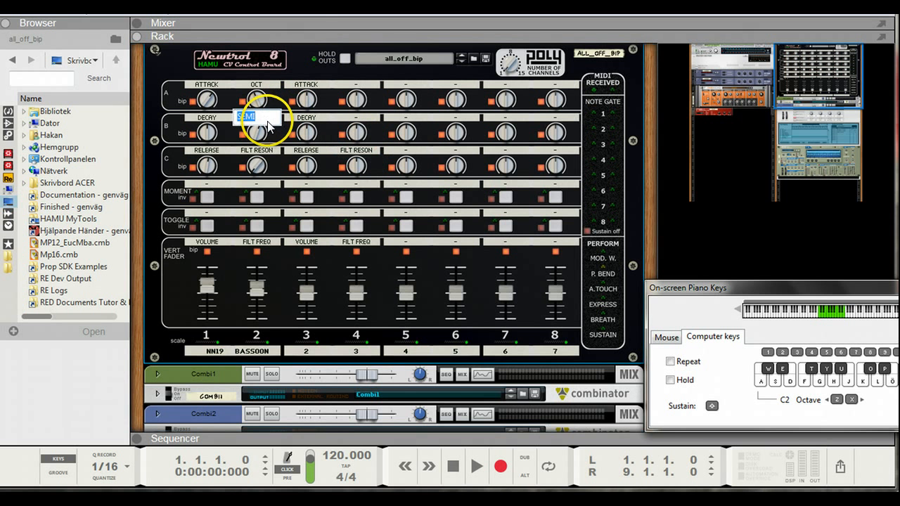
{"action": "double_click", "coordinate": [354, 121]}
{"action": "key", "text": "ctrl+v"}
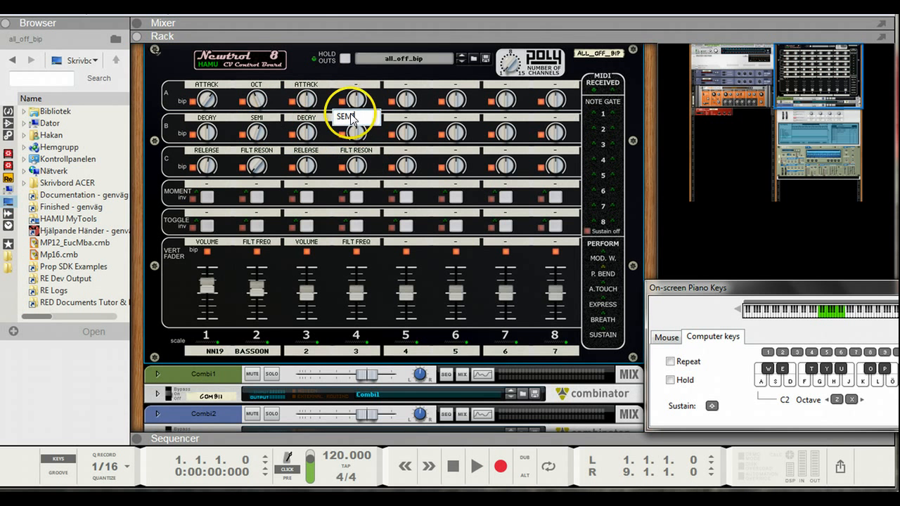
{"action": "double_click", "coordinate": [259, 84]}
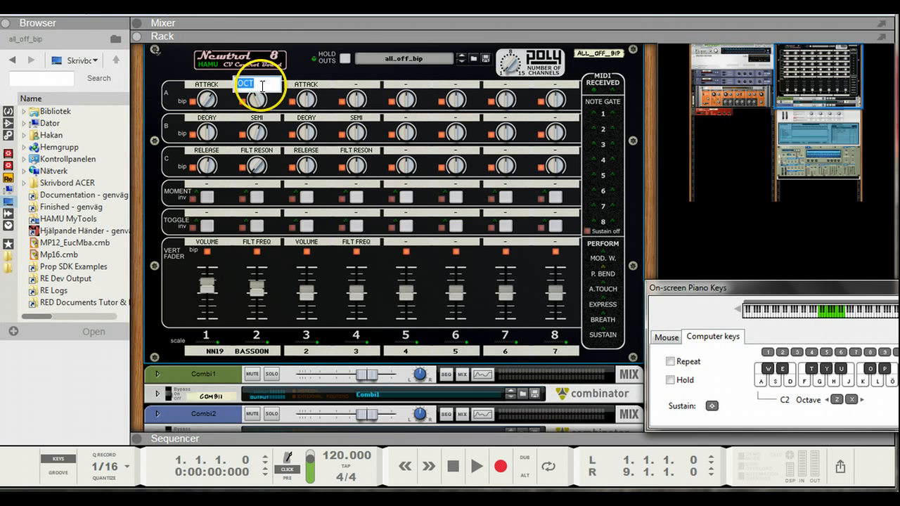
{"action": "double_click", "coordinate": [349, 85]}
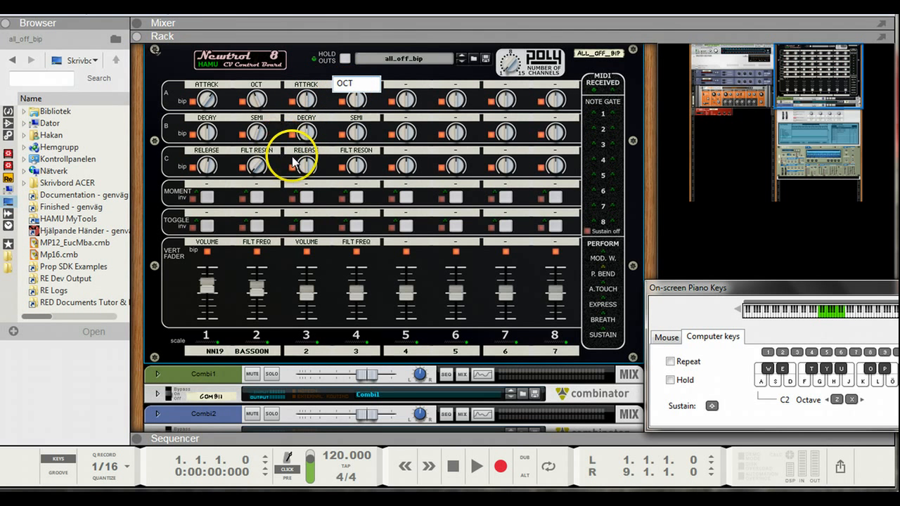
{"action": "left_click", "coordinate": [313, 170]}
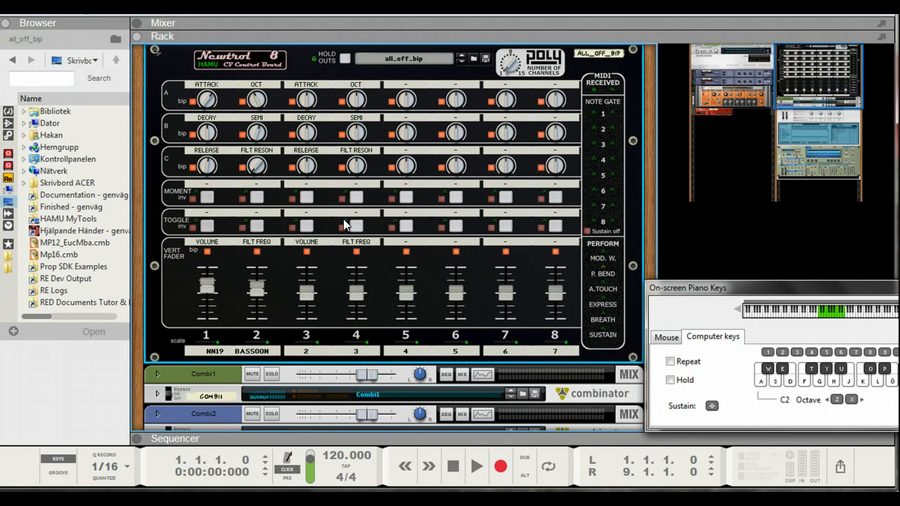
Add two Spider CV Merger & Splitter devices side by side directly below the Newtrol 8 on the rack's rear
{"action": "key", "text": "Tab"}
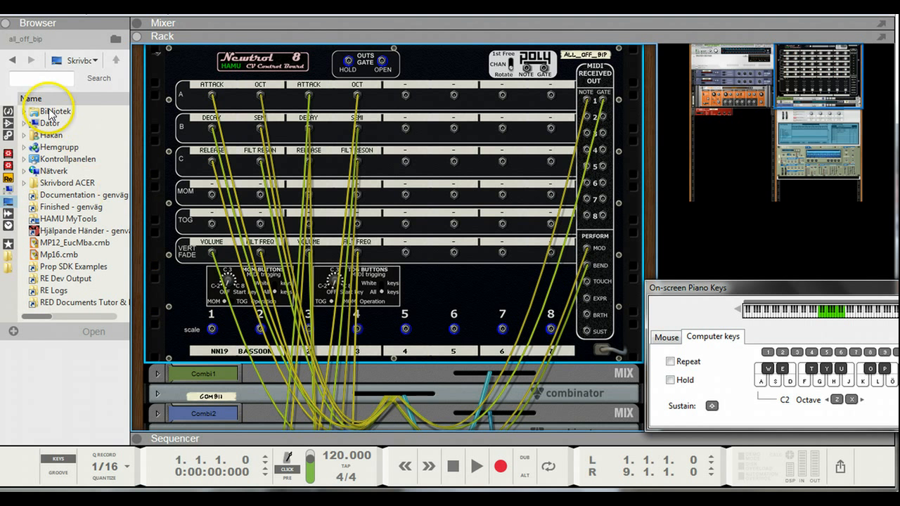
{"action": "left_click", "coordinate": [8, 111]}
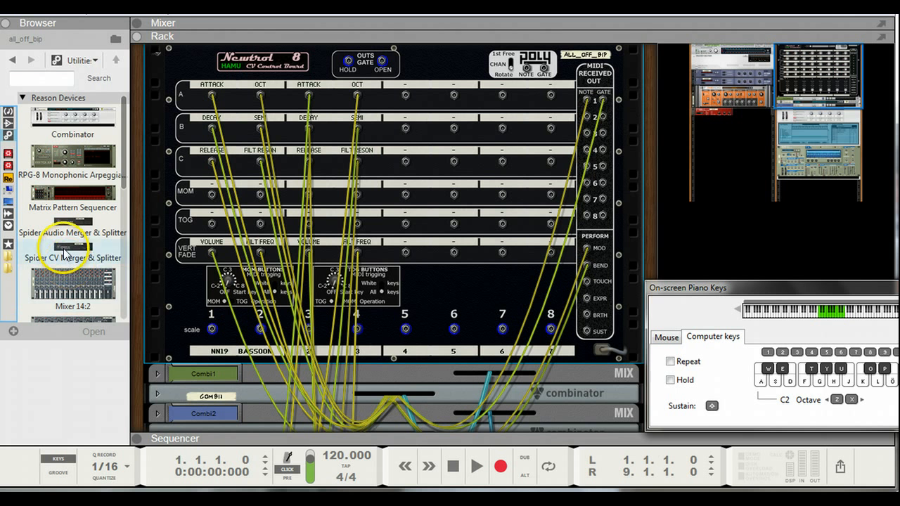
{"action": "left_click_drag", "start_coordinate": [65, 253], "coordinate": [212, 359]}
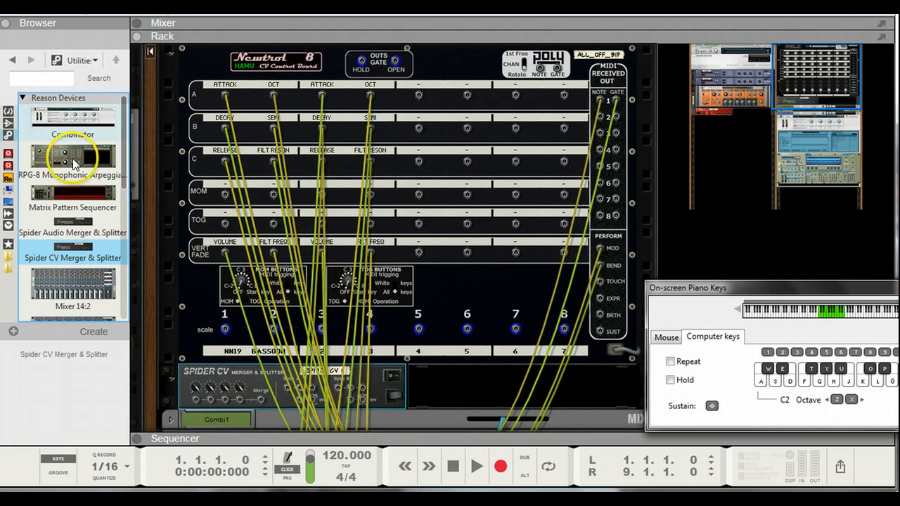
{"action": "mouse_move", "coordinate": [71, 256]}
{"action": "left_mouse_down"}
{"action": "mouse_move", "coordinate": [512, 345]}
{"action": "mouse_move", "coordinate": [506, 379]}
{"action": "left_mouse_up"}
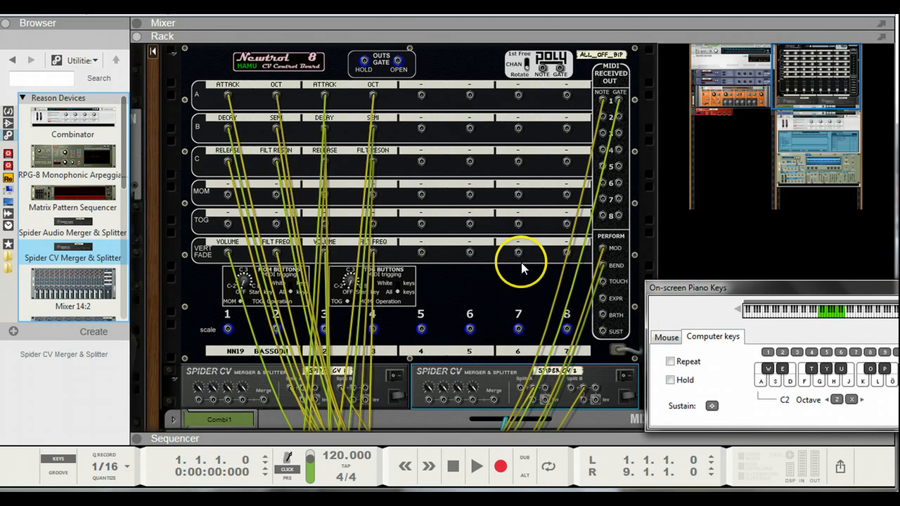
Unfold Combi1 on the rack's rear, fold its NN-19 BASSOON sampler and hide its programmer
{"action": "scroll", "coordinate": [518, 264], "scroll_direction": "down", "scroll_amount": 3}
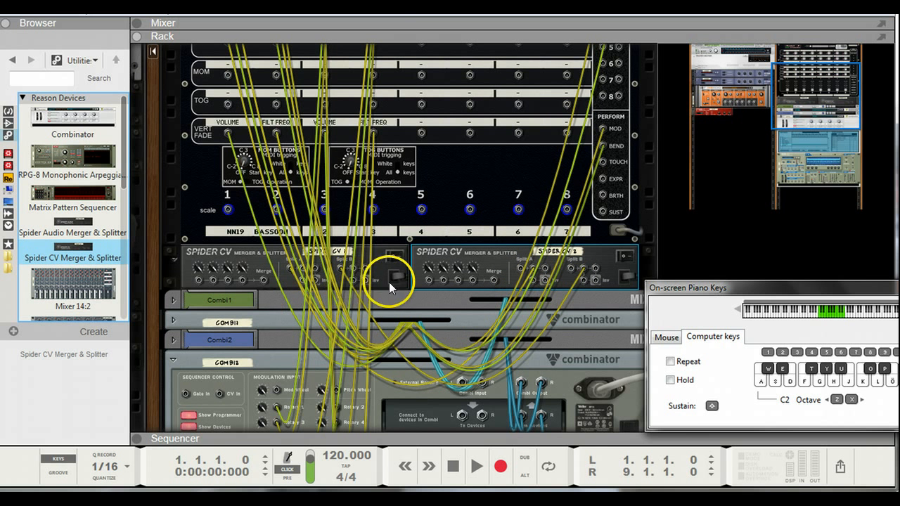
{"action": "left_click", "coordinate": [172, 321]}
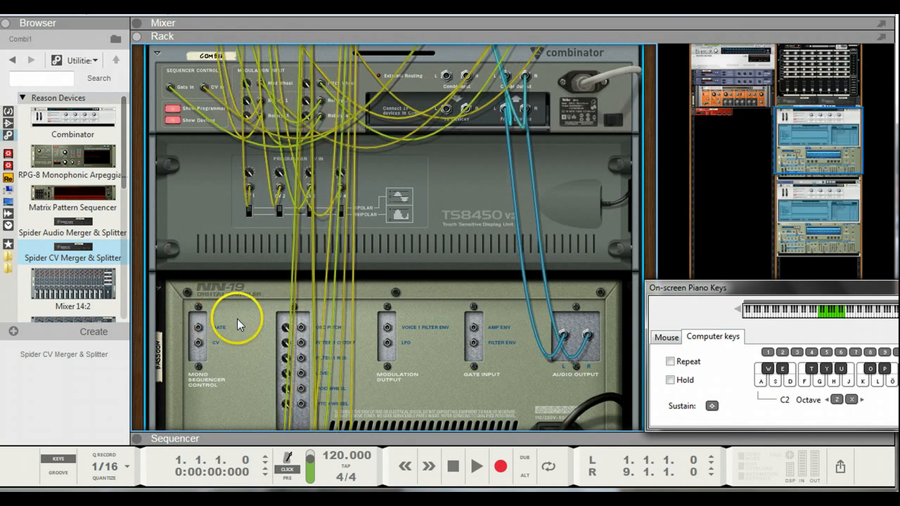
{"action": "left_click", "coordinate": [158, 288]}
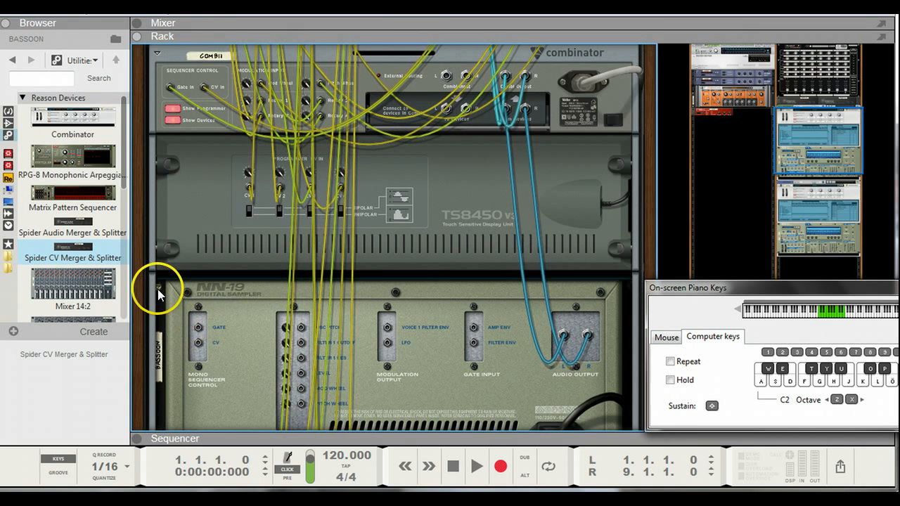
{"action": "left_click", "coordinate": [171, 108]}
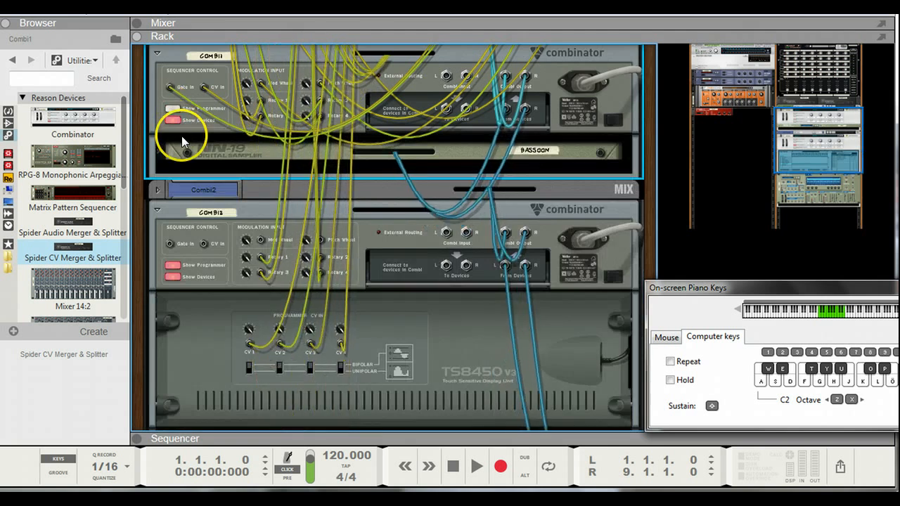
{"action": "scroll", "coordinate": [181, 136], "scroll_direction": "up", "scroll_amount": 3}
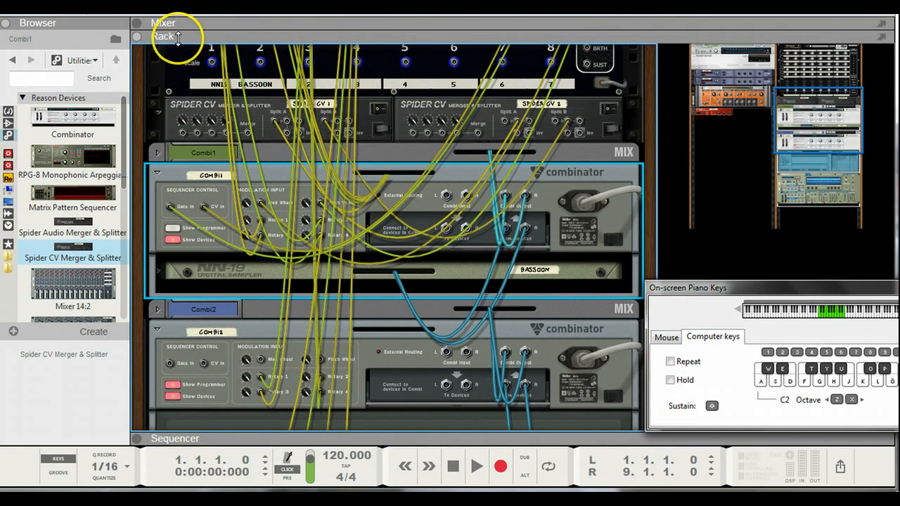
Reduce the cable clutter and move Combi1's Gate In and CV In cables to Spider CV 1's Split A and Split B inputs
{"action": "left_click", "coordinate": [92, 11]}
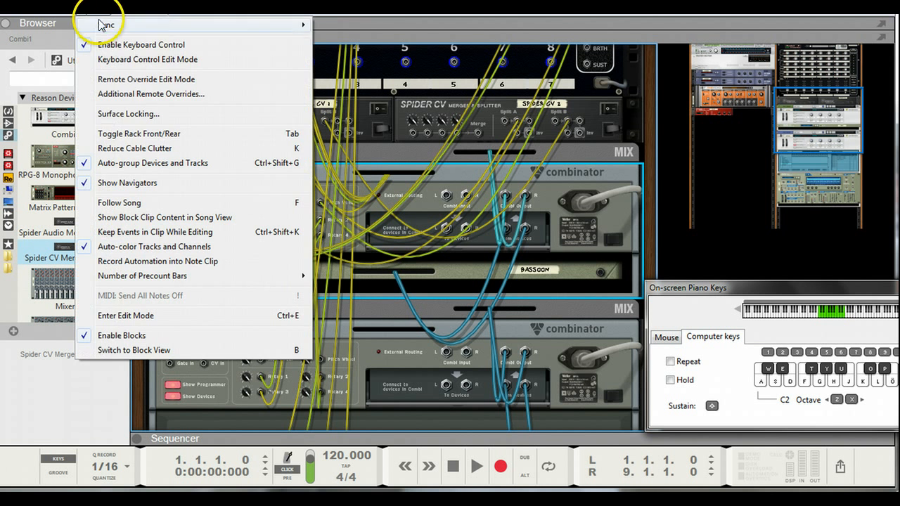
{"action": "left_click", "coordinate": [138, 150]}
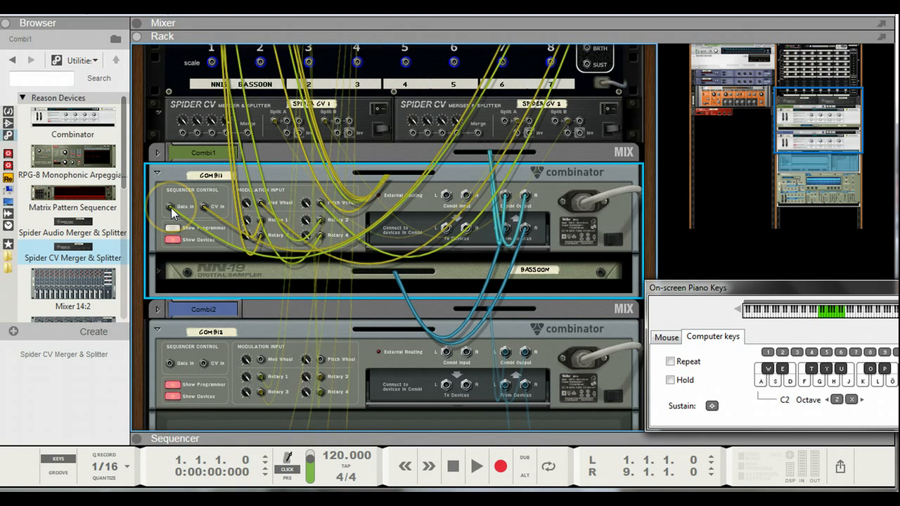
{"action": "mouse_move", "coordinate": [171, 208]}
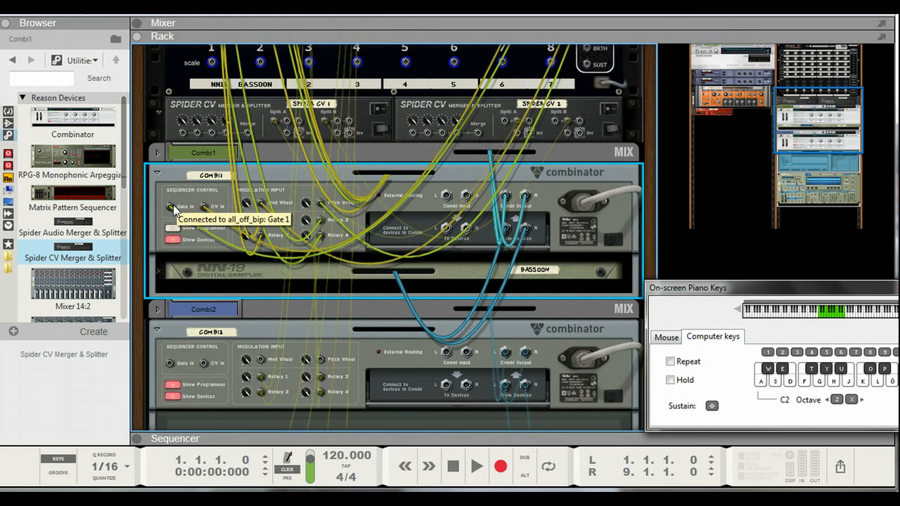
{"action": "left_click_drag", "start_coordinate": [172, 206], "coordinate": [275, 128]}
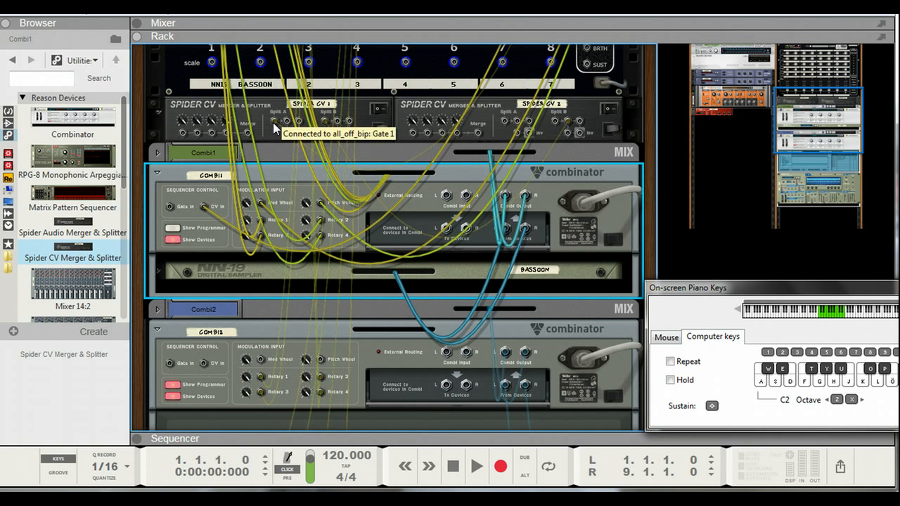
{"action": "left_click_drag", "start_coordinate": [271, 131], "coordinate": [328, 123]}
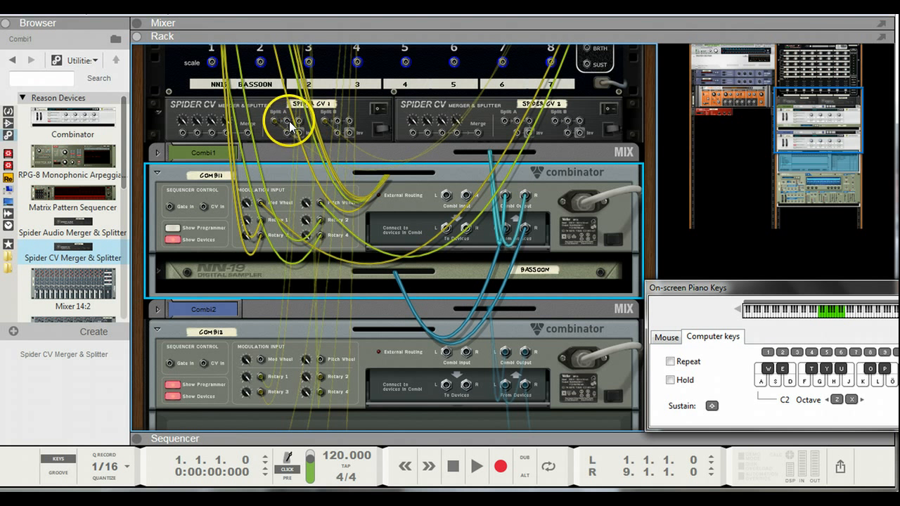
Connect Spider CV 1's Split A outputs to the Gate In of Combi1 and Combi2, and its Split B outputs to their CV In
{"action": "left_click_drag", "start_coordinate": [289, 127], "coordinate": [171, 206]}
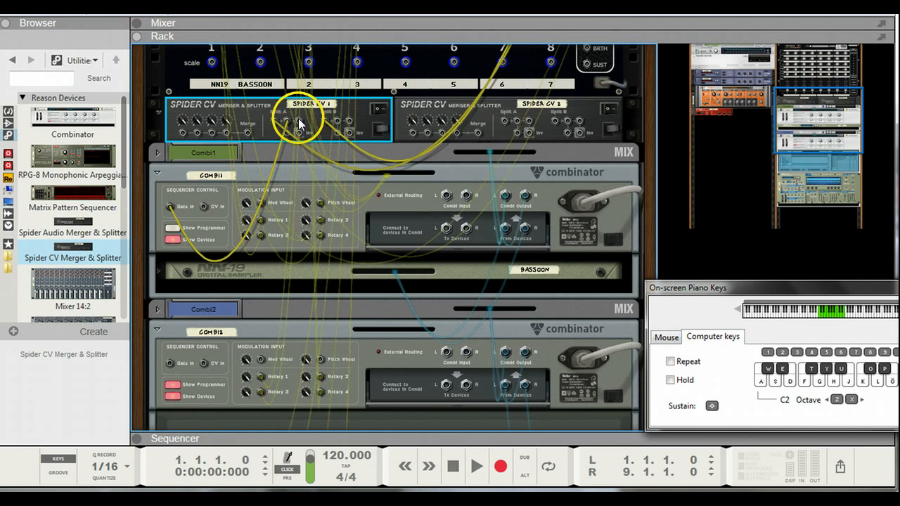
{"action": "left_click_drag", "start_coordinate": [300, 120], "coordinate": [172, 364]}
{"action": "left_click", "coordinate": [213, 329]}
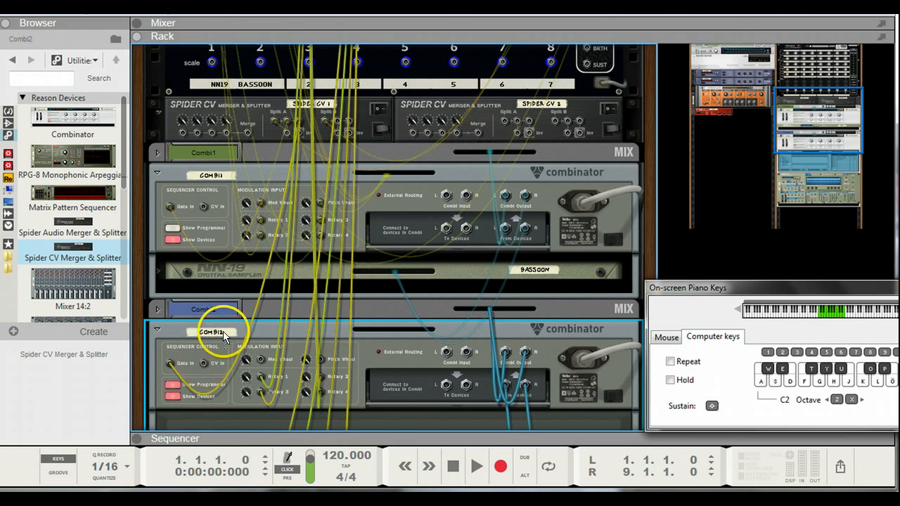
{"action": "left_click_drag", "start_coordinate": [332, 116], "coordinate": [201, 207]}
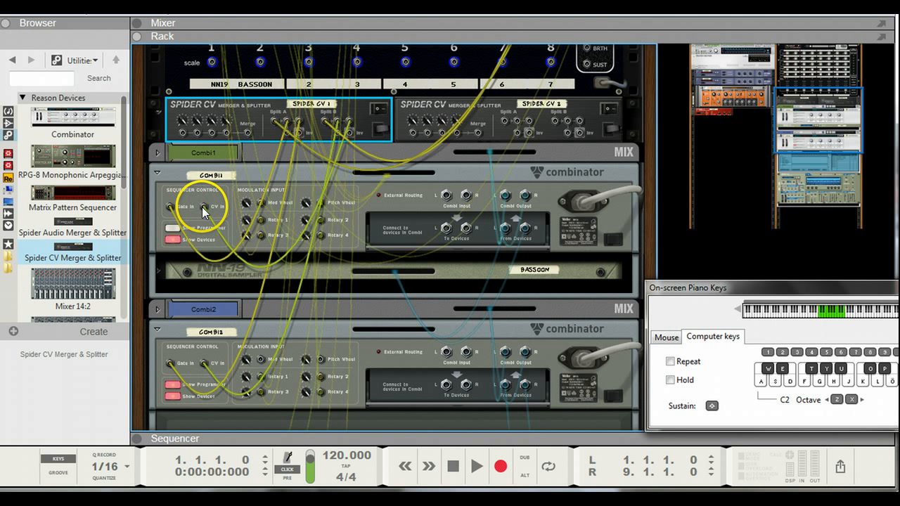
{"action": "left_click", "coordinate": [291, 206]}
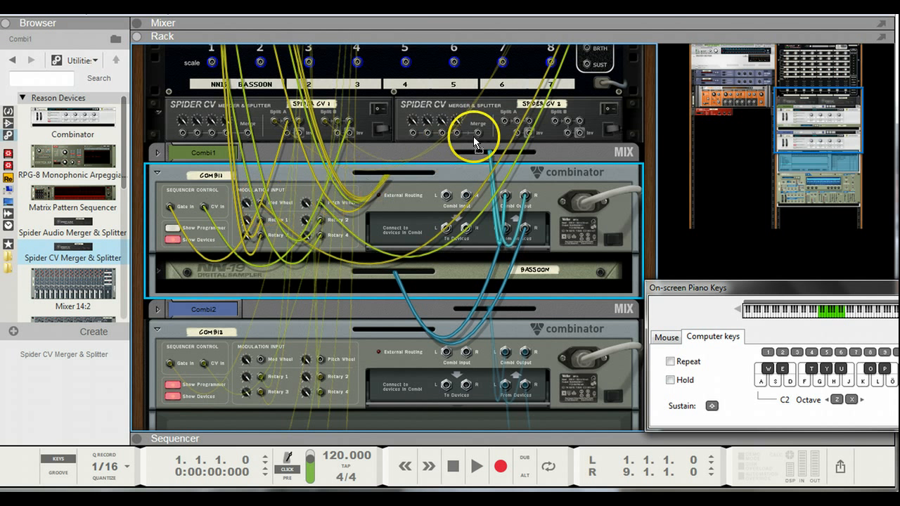
Split the mod wheel cable through Spider CV 2's Split A and the pitch wheel cable through Split B to both Combi1 and Combi2
{"action": "left_click_drag", "start_coordinate": [478, 133], "coordinate": [262, 203]}
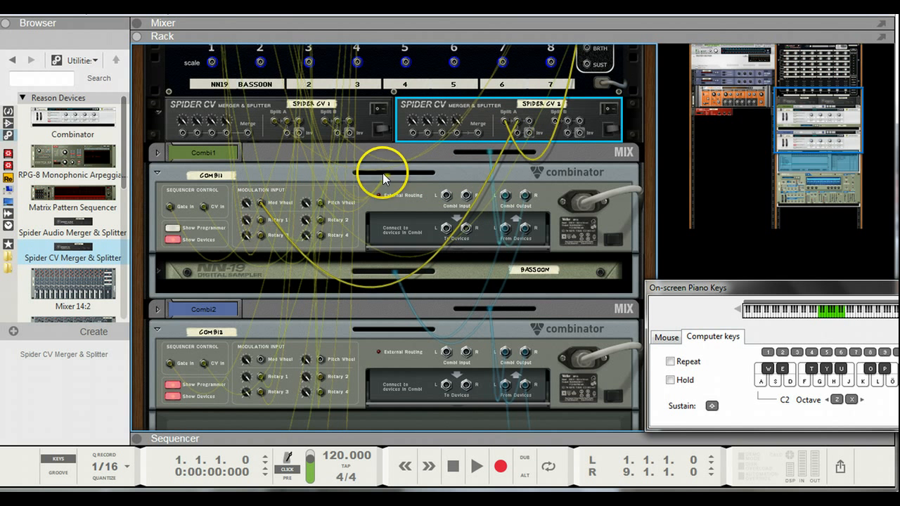
{"action": "left_click_drag", "start_coordinate": [530, 121], "coordinate": [264, 361]}
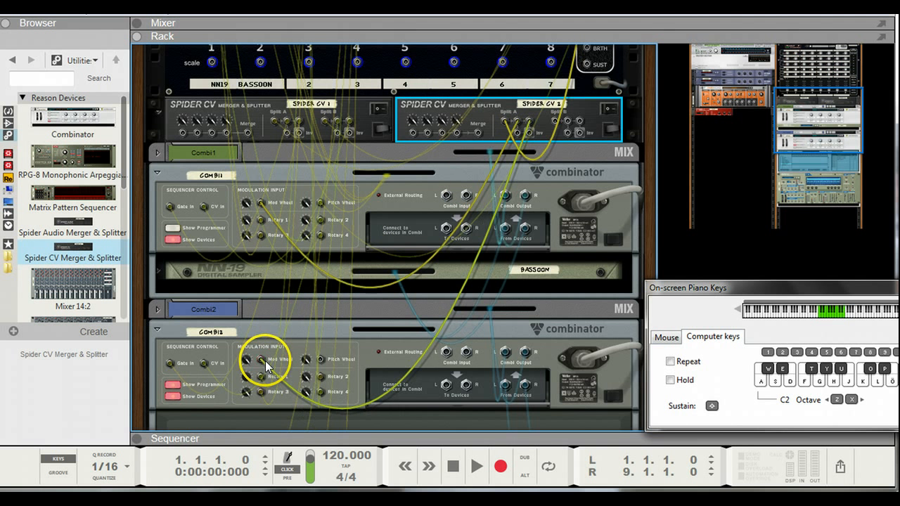
{"action": "left_click_drag", "start_coordinate": [321, 361], "coordinate": [552, 132]}
{"action": "left_click", "coordinate": [571, 125]}
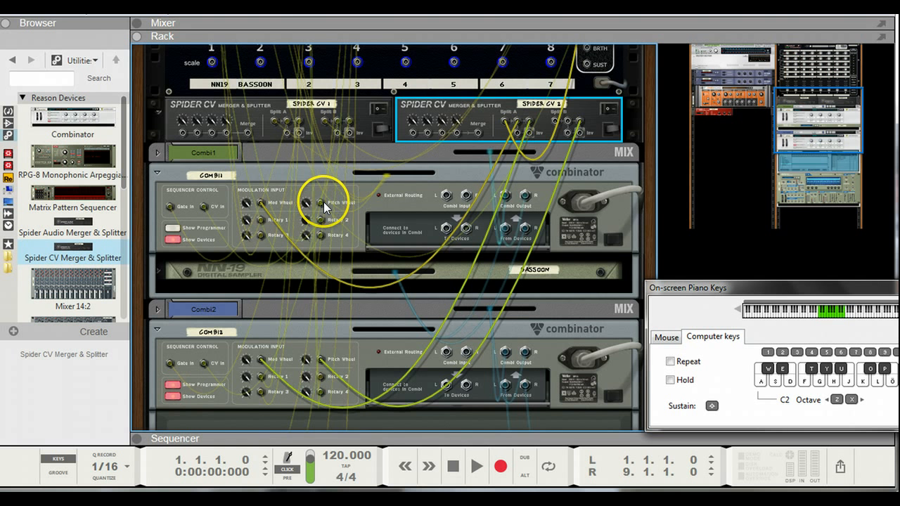
{"action": "mouse_move", "coordinate": [323, 201]}
{"action": "left_mouse_down"}
{"action": "mouse_move", "coordinate": [555, 126]}
{"action": "mouse_move", "coordinate": [383, 209]}
{"action": "mouse_move", "coordinate": [321, 203]}
{"action": "left_mouse_up"}
{"action": "left_click", "coordinate": [559, 138]}
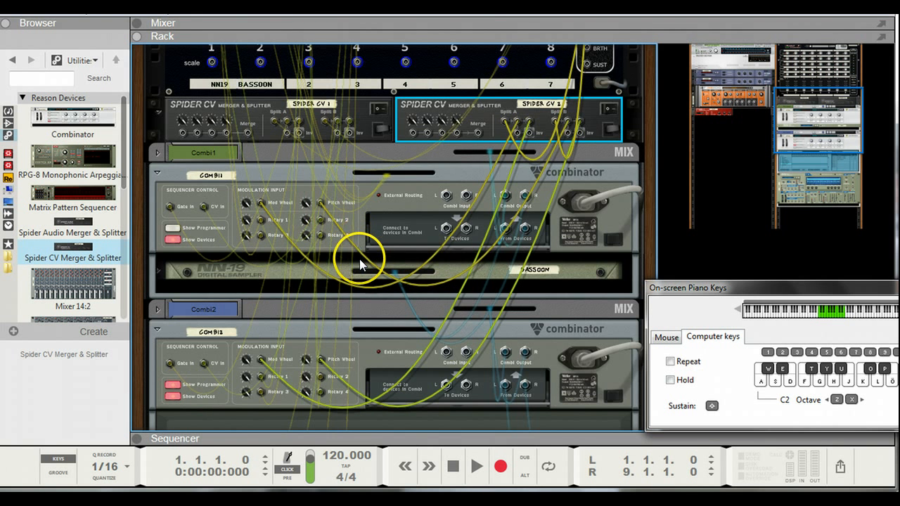
Turn the rack to its front and play a few test notes
{"action": "key", "text": "Tab"}
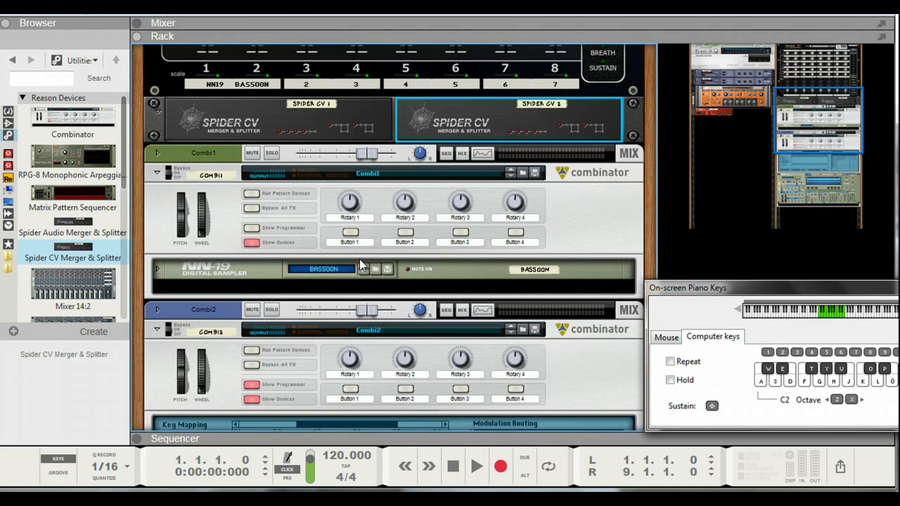
{"action": "key", "text": "g"}
{"action": "key", "text": "f"}
{"action": "key", "text": "h"}
{"action": "key", "text": "g"}
Give the all_off_bip track the keyboard input in the sequencer and return to the rack
{"action": "scroll", "coordinate": [284, 239], "scroll_direction": "up", "scroll_amount": 3}
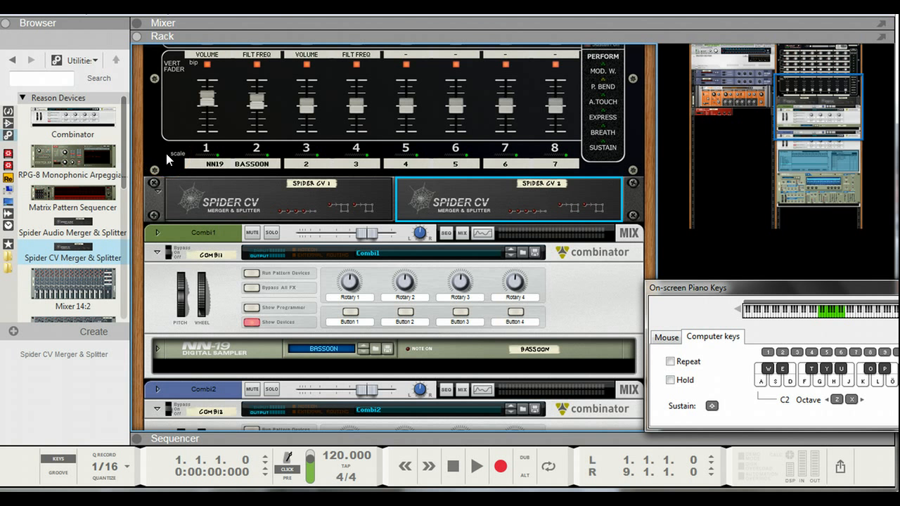
{"action": "key", "text": "F7"}
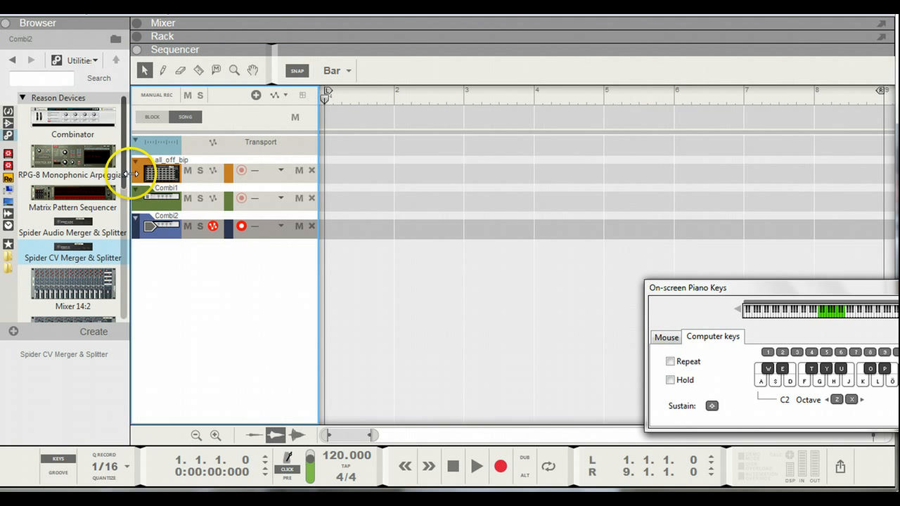
{"action": "left_click", "coordinate": [139, 175]}
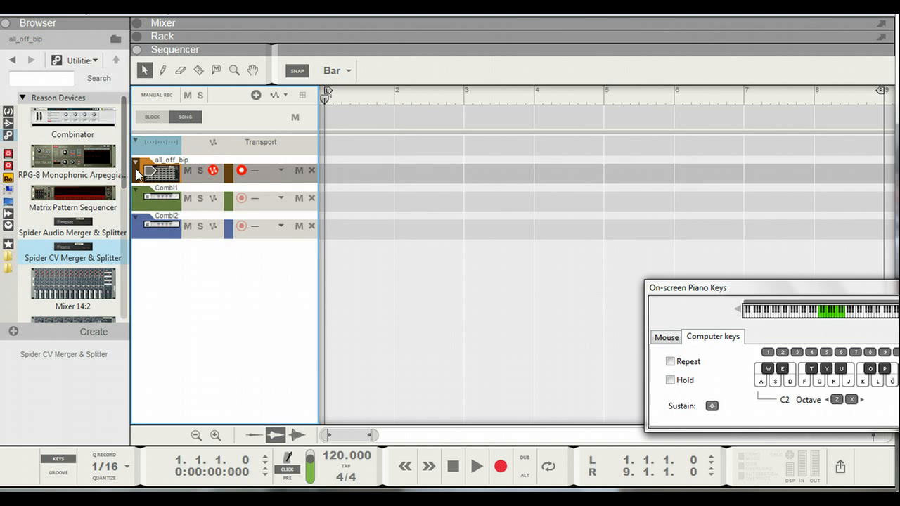
{"action": "key", "text": "F6"}
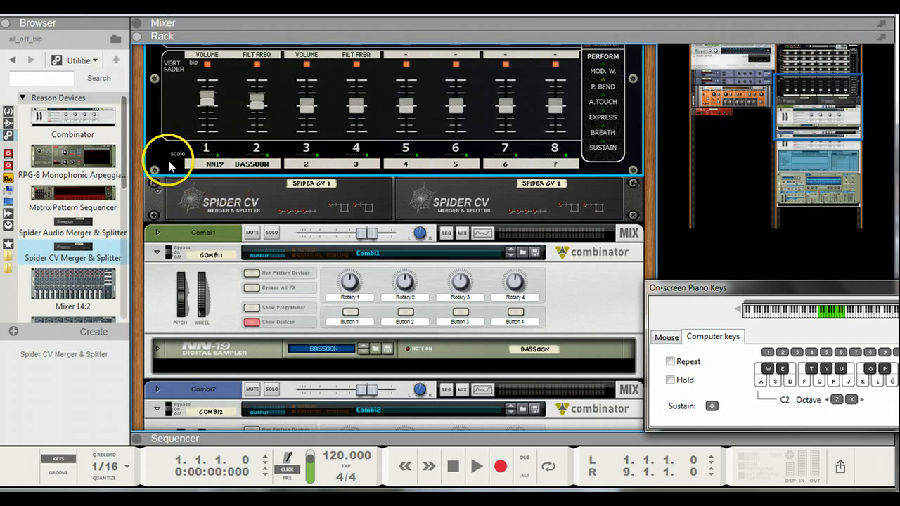
Play test notes through the Newtrol 8 and check the level meters of Combi1 and Combi2
{"action": "scroll", "coordinate": [189, 168], "scroll_direction": "up", "scroll_amount": 3}
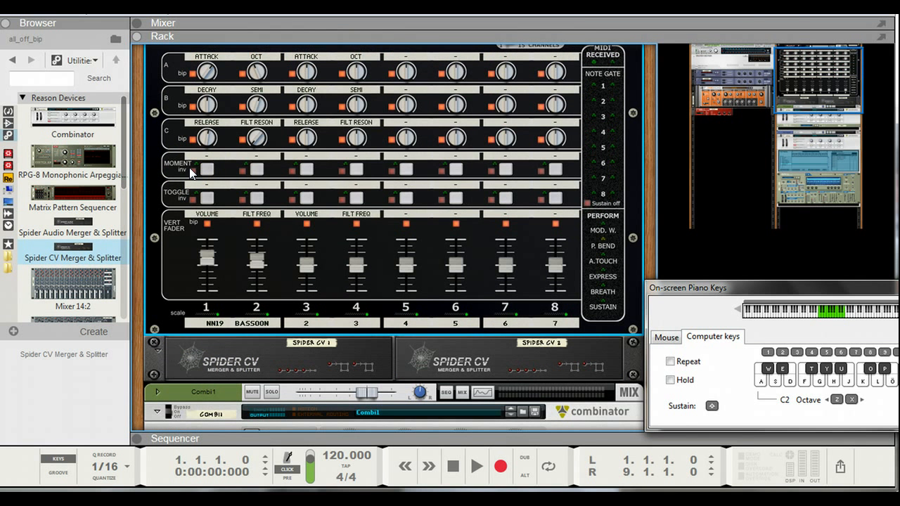
{"action": "key", "text": "g"}
{"action": "key", "text": "j"}
{"action": "scroll", "coordinate": [189, 167], "scroll_direction": "down", "scroll_amount": 5}
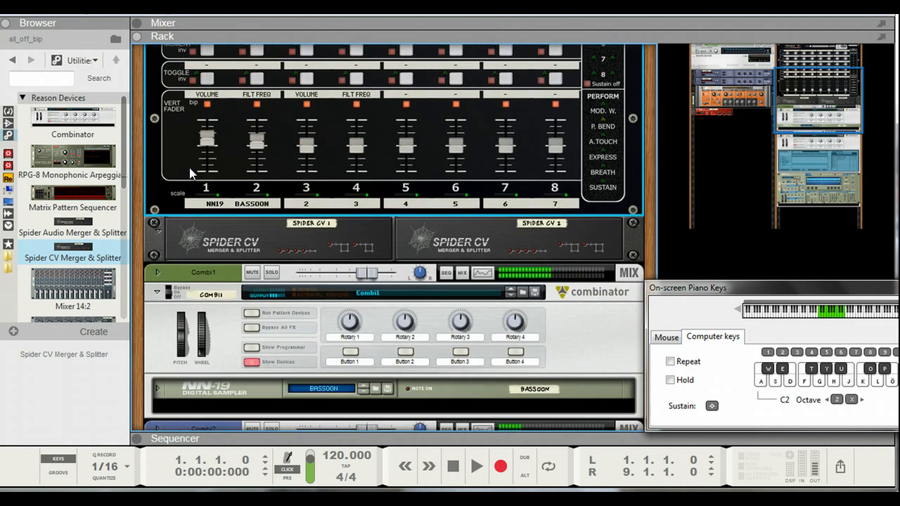
{"action": "key", "text": "f"}
{"action": "key", "text": "h"}
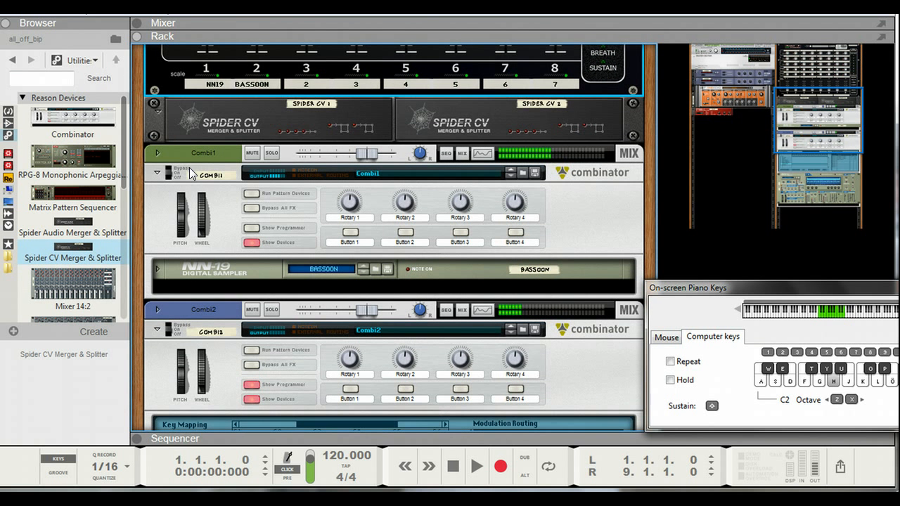
{"action": "key", "text": "j"}
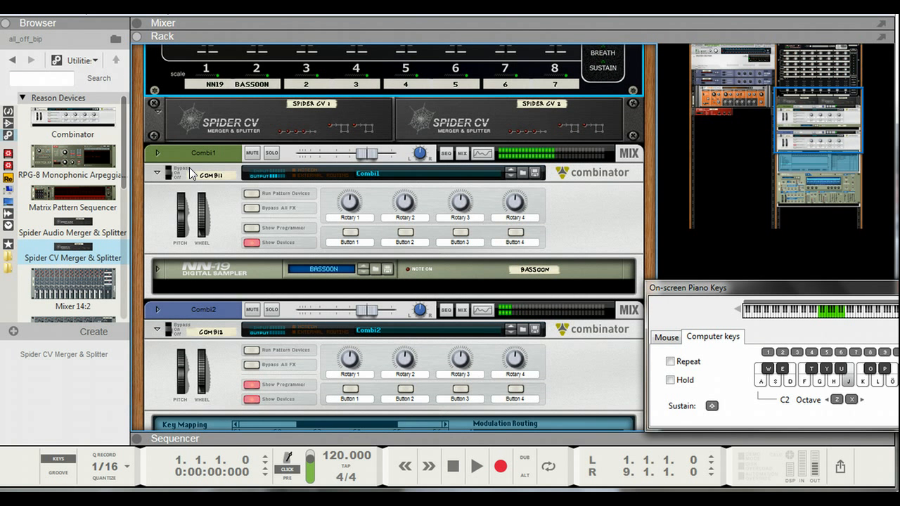
Lower channel 1's VOLUME fader to 0% and play notes to test the volume control of Combi1
{"action": "scroll", "coordinate": [190, 172], "scroll_direction": "up", "scroll_amount": 1}
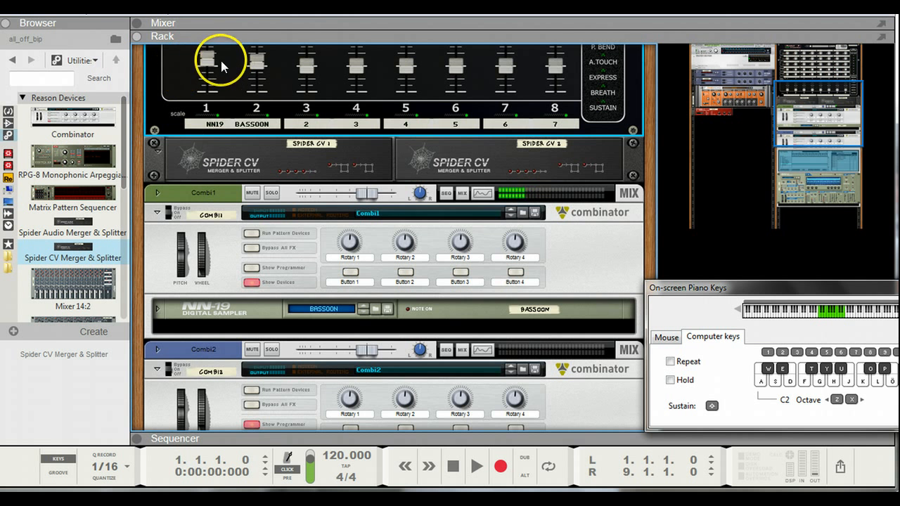
{"action": "left_click_drag", "start_coordinate": [213, 63], "coordinate": [218, 107]}
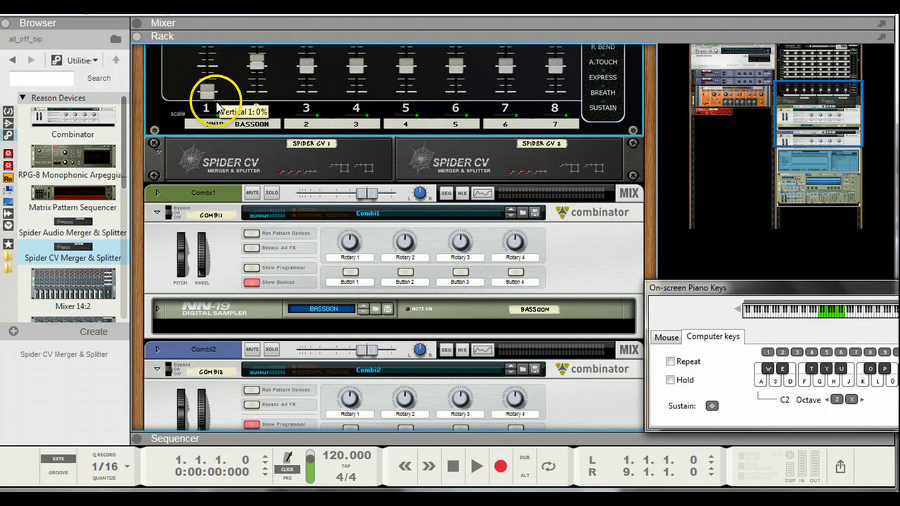
{"action": "key", "text": "f"}
{"action": "key", "text": "h"}
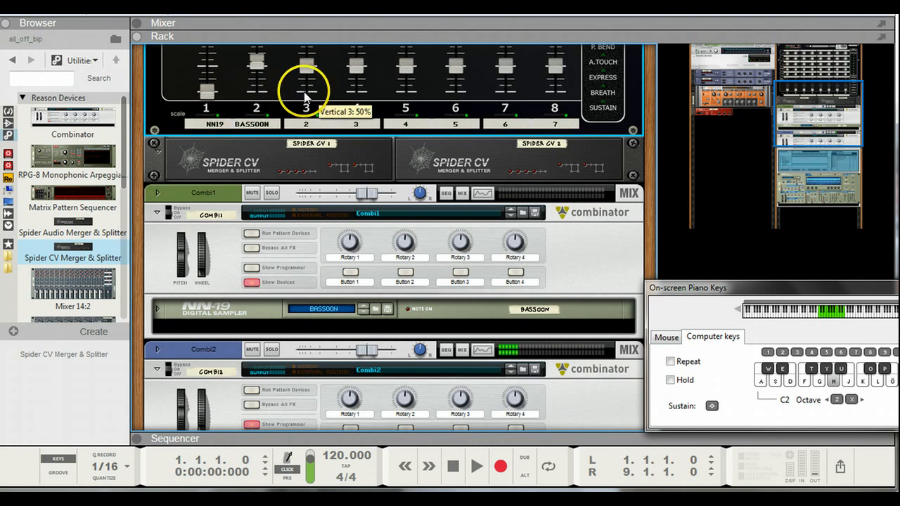
{"action": "key", "text": "g"}
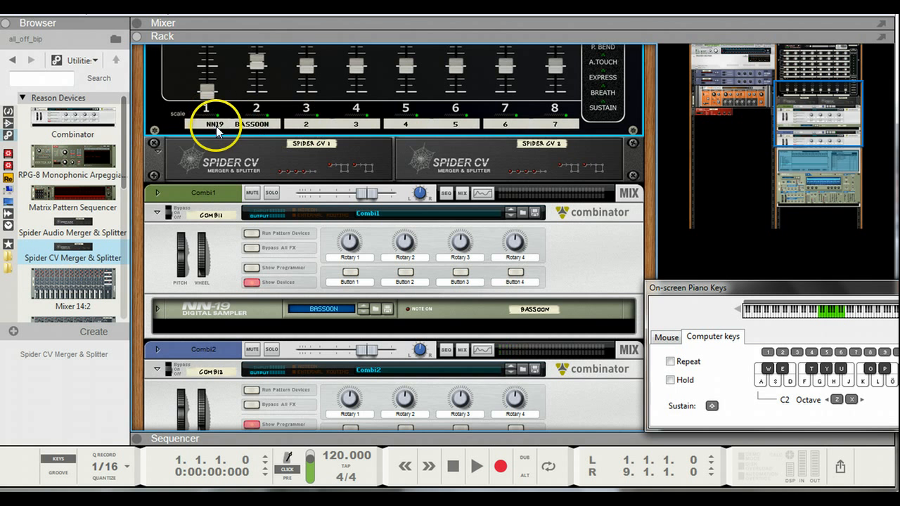
Copy the name labels NN19 and BASSOON from channels 1 and 2 to channels 3 and 4
{"action": "double_click", "coordinate": [216, 126]}
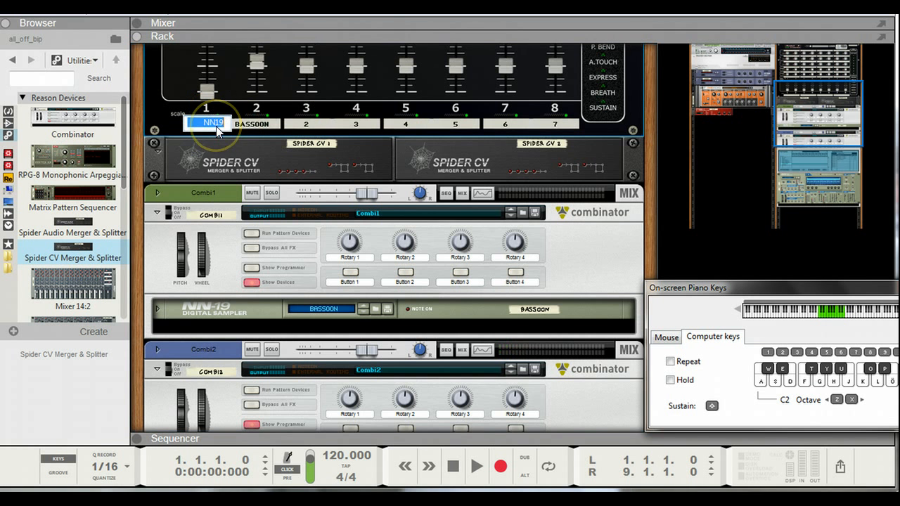
{"action": "double_click", "coordinate": [310, 125]}
{"action": "type", "text": "NN19"}
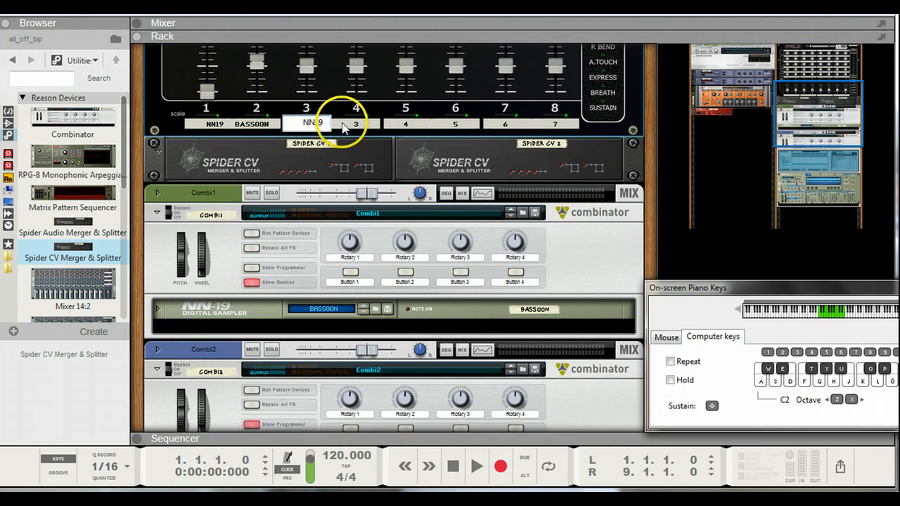
{"action": "left_click", "coordinate": [267, 132]}
{"action": "double_click", "coordinate": [267, 131]}
{"action": "key", "text": "ctrl+c"}
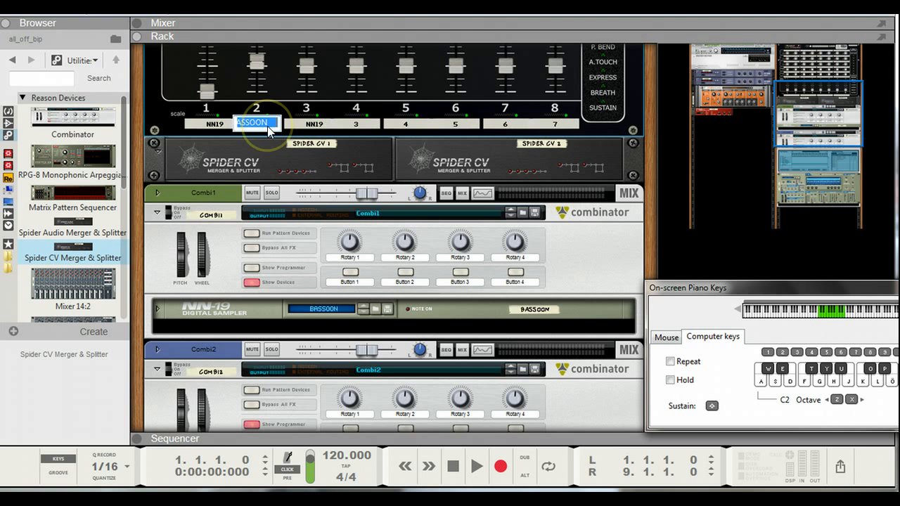
{"action": "double_click", "coordinate": [360, 131]}
{"action": "key", "text": "ctrl+v"}
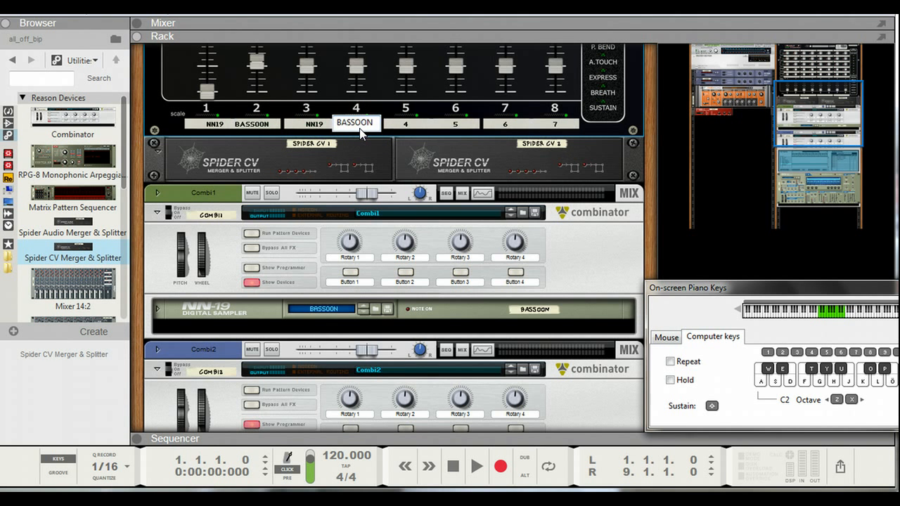
Rename channel 4's name label to CLAVINET on the Newtrol 8
{"action": "double_click", "coordinate": [360, 130]}
{"action": "key", "text": "Return"}
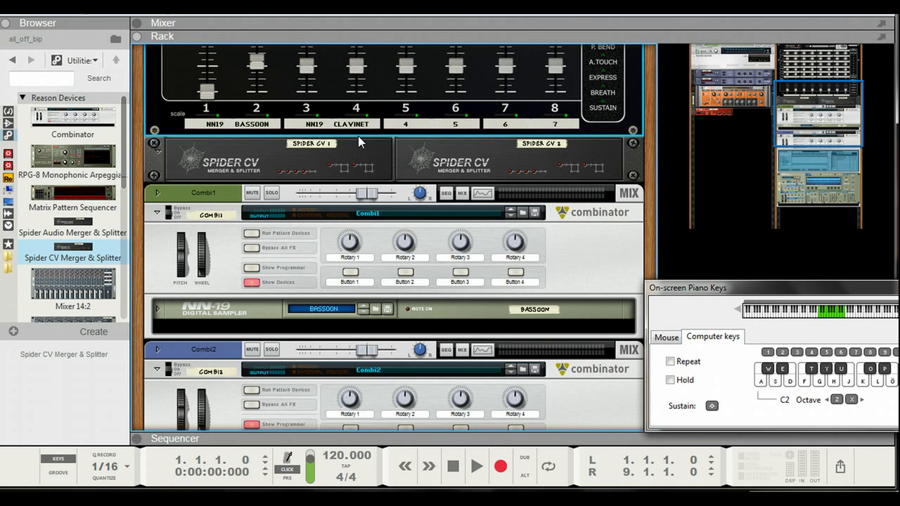
Raise channel 1's VOLUME fader to 56% and play notes to test Combi1's volume
{"action": "scroll", "coordinate": [281, 80], "scroll_direction": "up", "scroll_amount": 5}
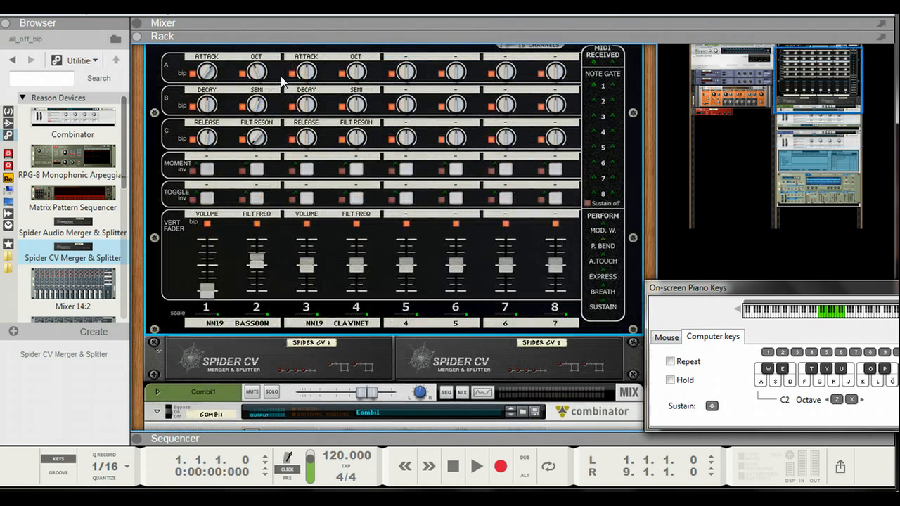
{"action": "left_click", "coordinate": [290, 91]}
{"action": "key", "text": "h"}
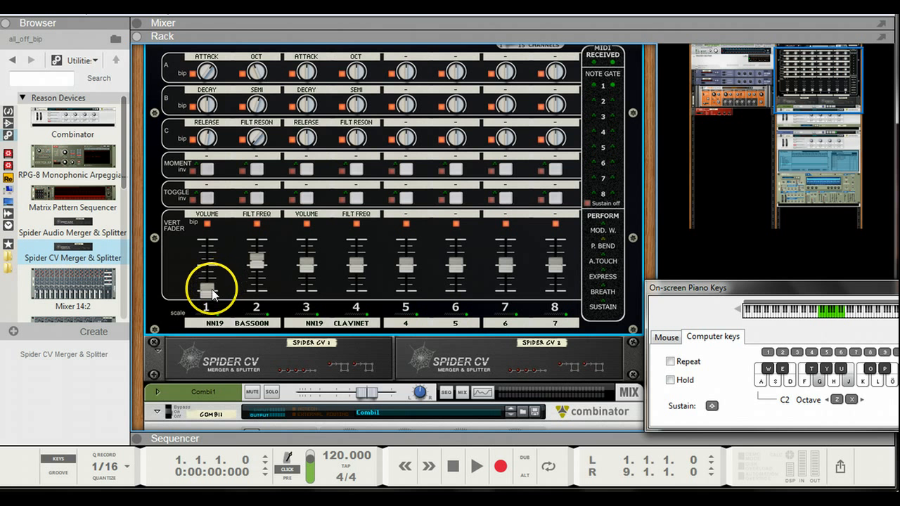
{"action": "left_click_drag", "start_coordinate": [212, 289], "coordinate": [209, 266]}
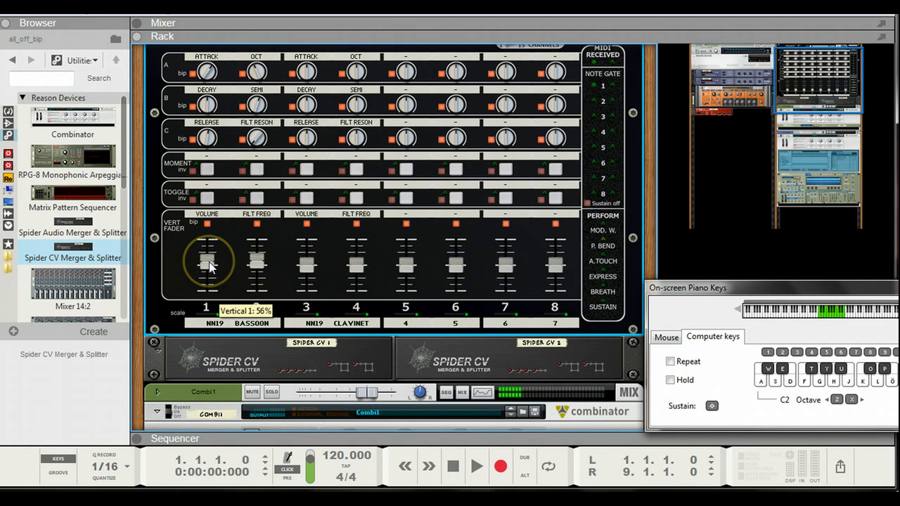
{"action": "key", "text": "f"}
{"action": "key", "text": "h"}
{"action": "key", "text": "a"}
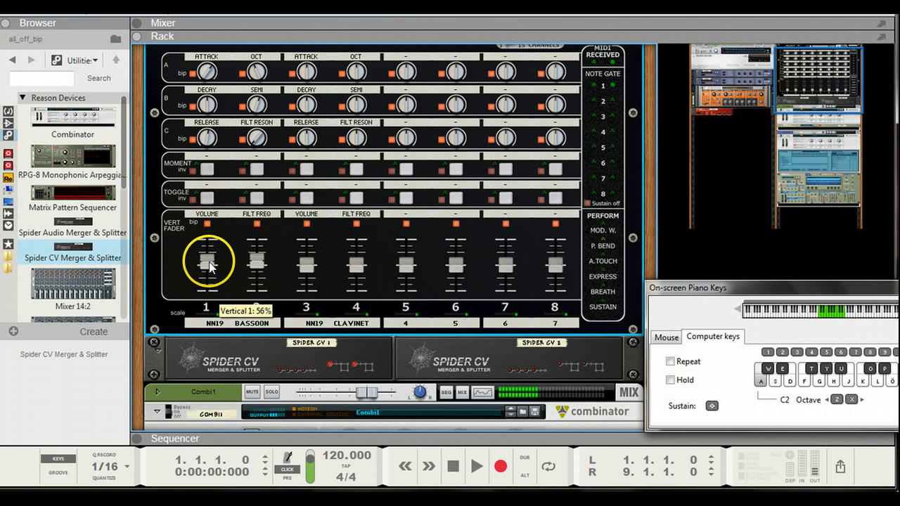
{"action": "key", "text": "k"}
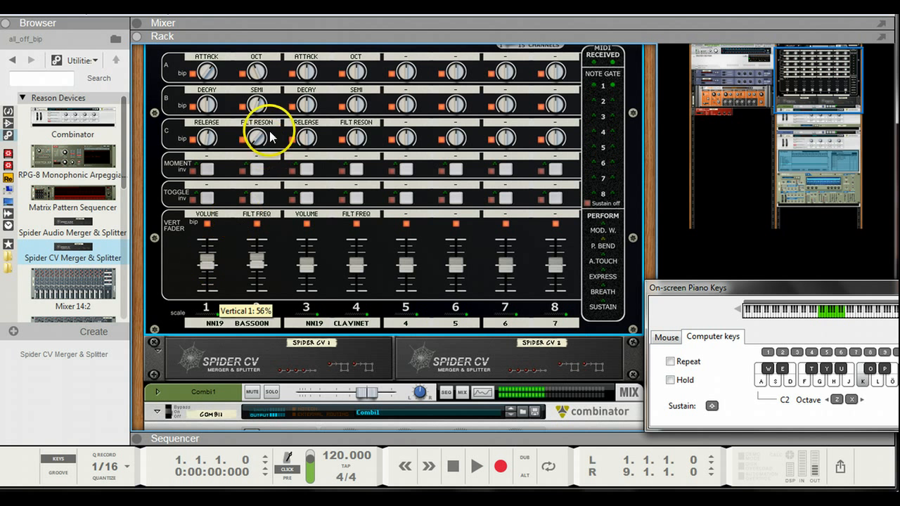
{"action": "key", "text": "h"}
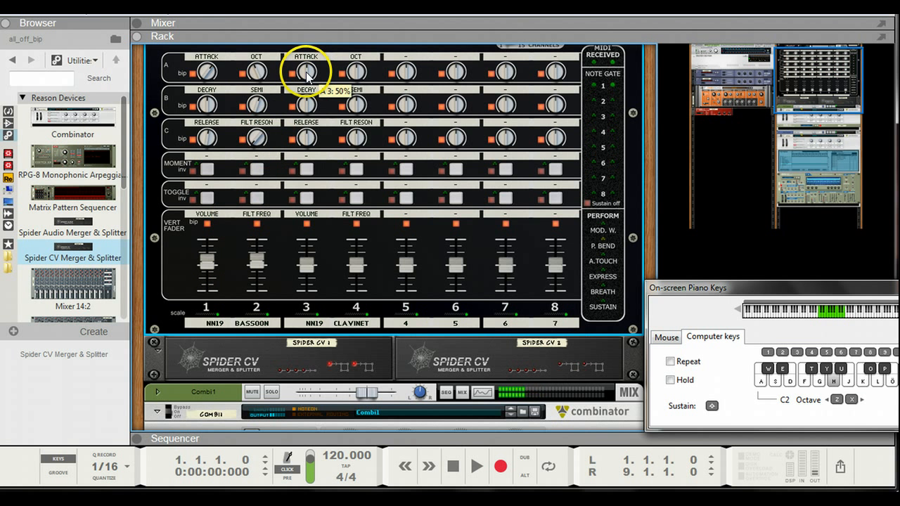
Lower channel 3's ATTACK knob and play notes to test it
{"action": "left_click_drag", "start_coordinate": [306, 76], "coordinate": [302, 99]}
{"action": "key", "text": "g"}
{"action": "key", "text": "j"}
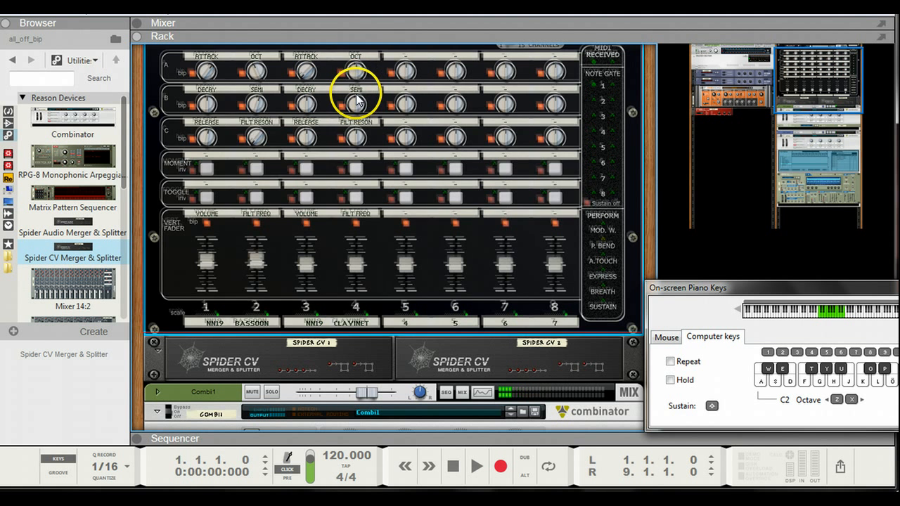
Set channel 4's SEMI knob to 62% while playing test notes
{"action": "left_click_drag", "start_coordinate": [357, 103], "coordinate": [356, 97]}
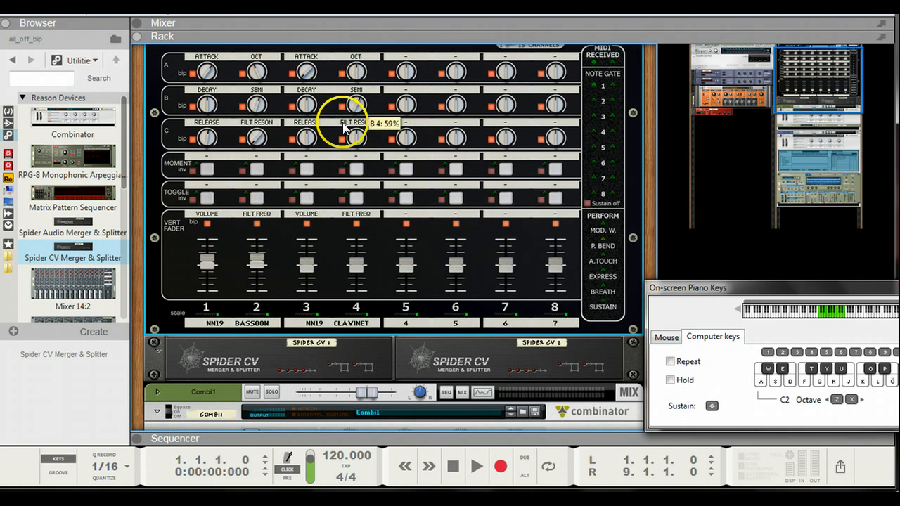
{"action": "key", "text": "h"}
{"action": "key", "text": "g"}
{"action": "key", "text": "f"}
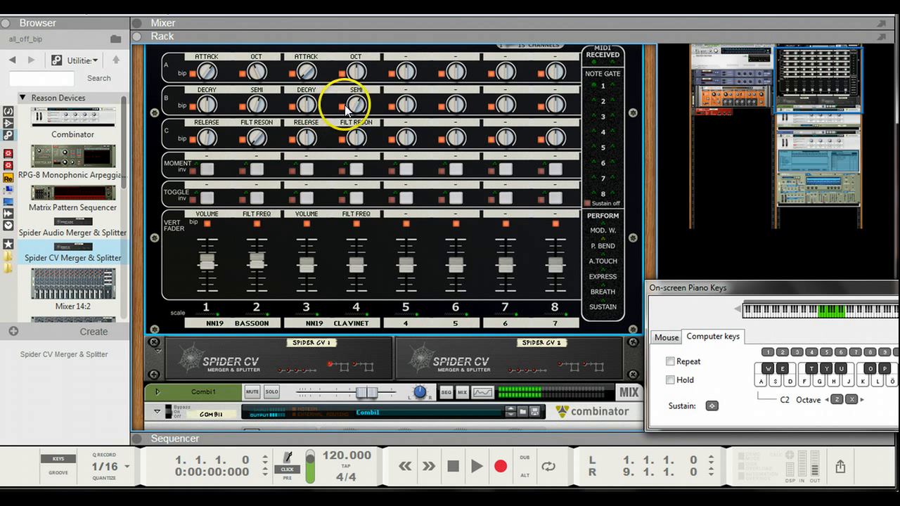
{"action": "key", "text": "h"}
{"action": "mouse_move", "coordinate": [363, 106]}
{"action": "left_mouse_down"}
{"action": "mouse_move", "coordinate": [361, 91]}
{"action": "mouse_move", "coordinate": [356, 118]}
{"action": "left_mouse_up"}
{"action": "key", "text": "g"}
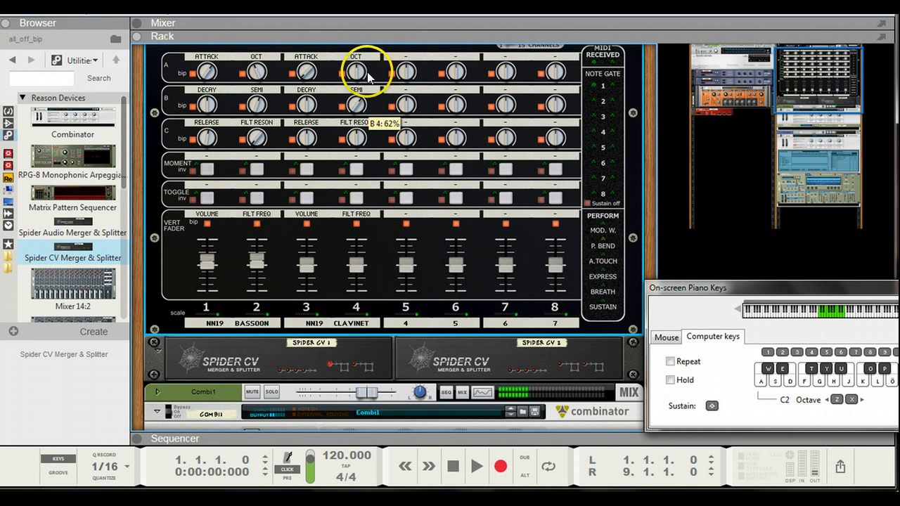
Set channel 4's OCT knob to 38% and play notes to test the octave control
{"action": "left_click_drag", "start_coordinate": [358, 70], "coordinate": [356, 79]}
{"action": "key", "text": "h"}
{"action": "key", "text": "g"}
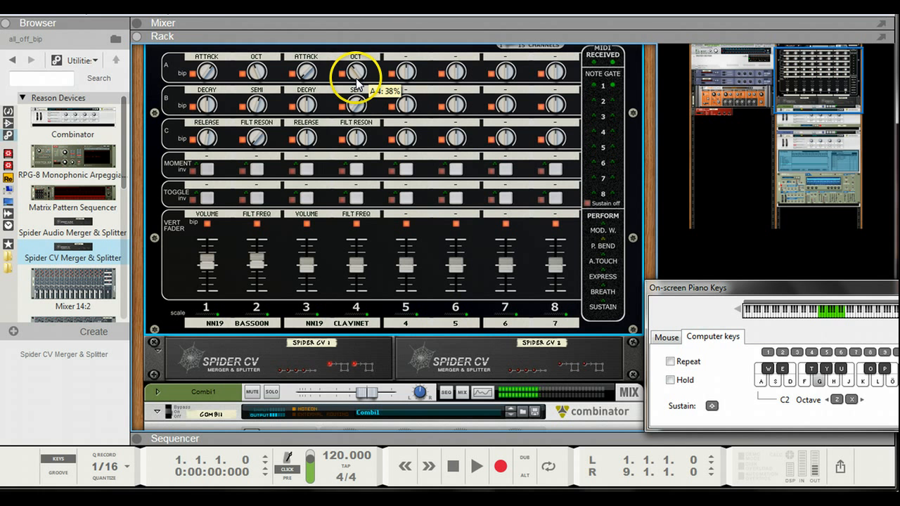
{"action": "key", "text": "f"}
{"action": "key", "text": "h"}
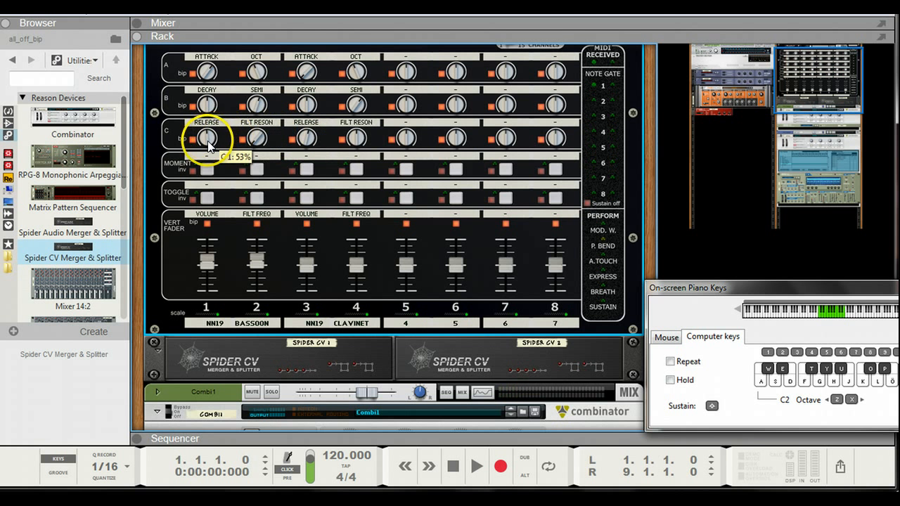
Lower channel 1's RELEASE knob and set channel 2's FILT RESON knob to 39%, playing test notes
{"action": "left_click_drag", "start_coordinate": [208, 140], "coordinate": [209, 147]}
{"action": "key", "text": "f"}
{"action": "key", "text": "d"}
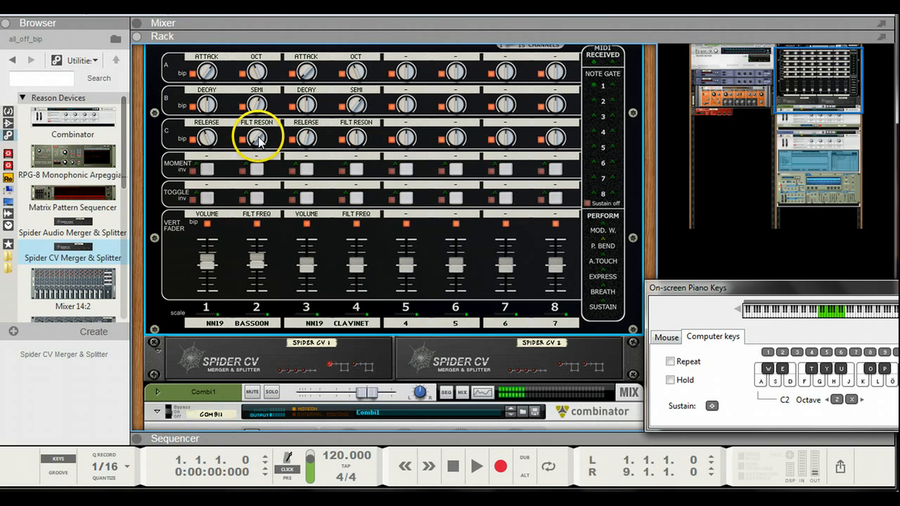
{"action": "left_click_drag", "start_coordinate": [258, 141], "coordinate": [257, 135]}
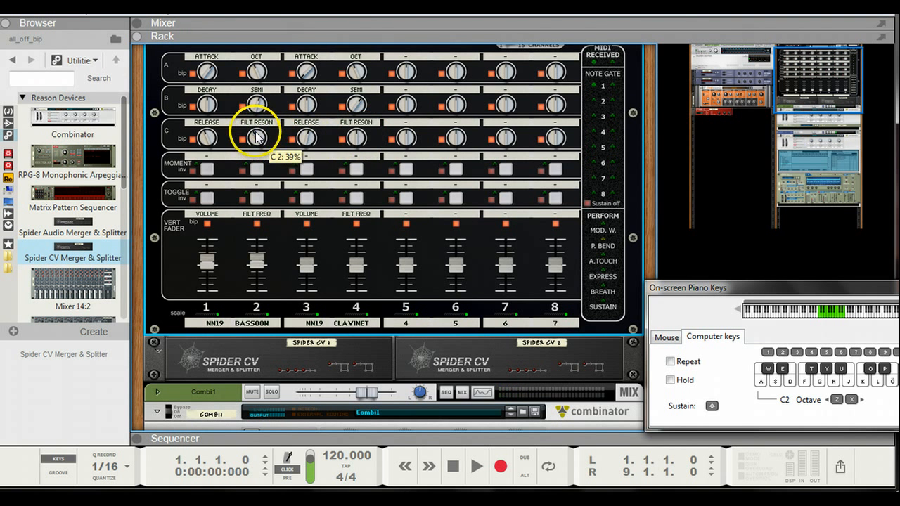
{"action": "key", "text": "g"}
{"action": "key", "text": "d"}
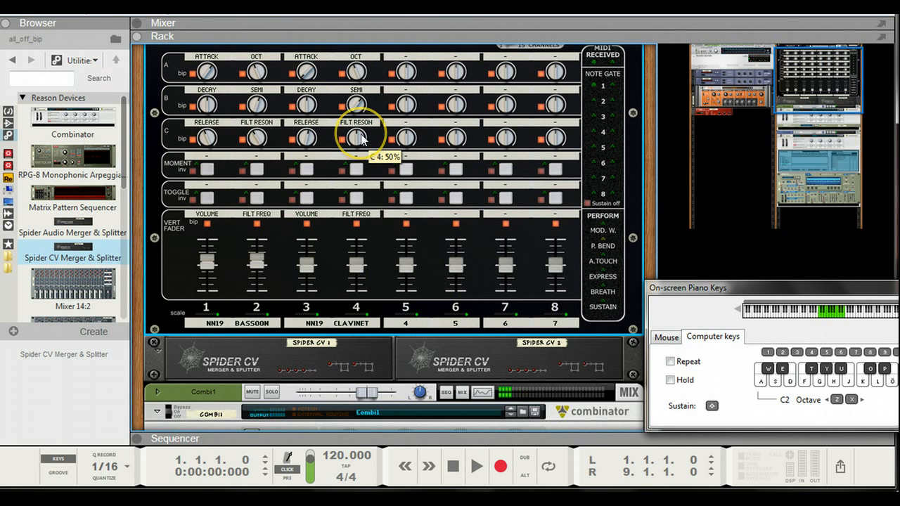
Set channel 4's FILT RESON knob to 39% and raise its FILT FREQ fader, checking the CLAVINETD6 sampler's filter section
{"action": "left_click_drag", "start_coordinate": [361, 139], "coordinate": [357, 144]}
{"action": "key", "text": "g"}
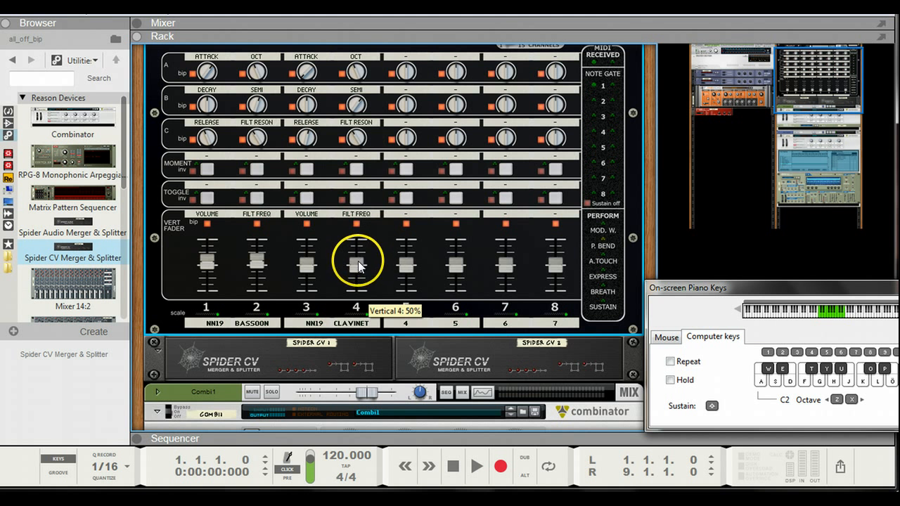
{"action": "left_click_drag", "start_coordinate": [359, 261], "coordinate": [354, 246]}
{"action": "scroll", "coordinate": [354, 246], "scroll_direction": "down", "scroll_amount": 3}
{"action": "scroll", "coordinate": [355, 247], "scroll_direction": "down", "scroll_amount": 8}
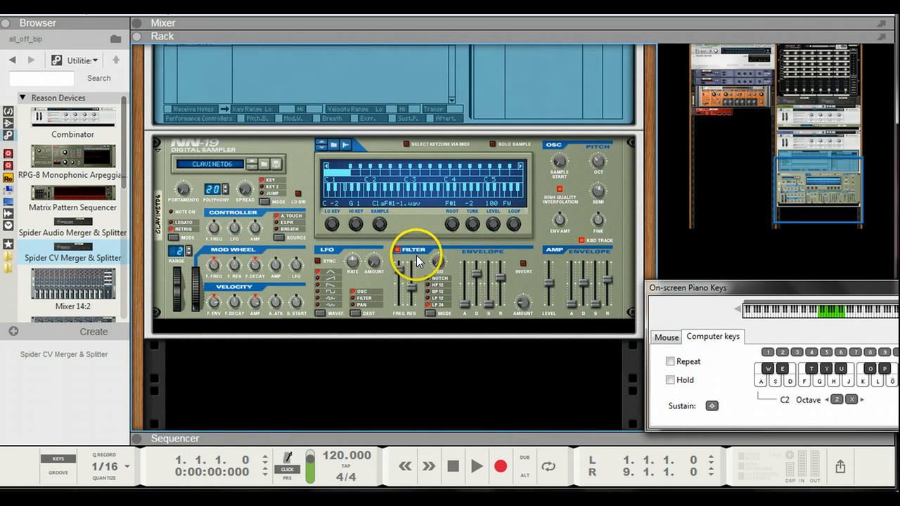
{"action": "scroll", "coordinate": [389, 164], "scroll_direction": "up", "scroll_amount": 10}
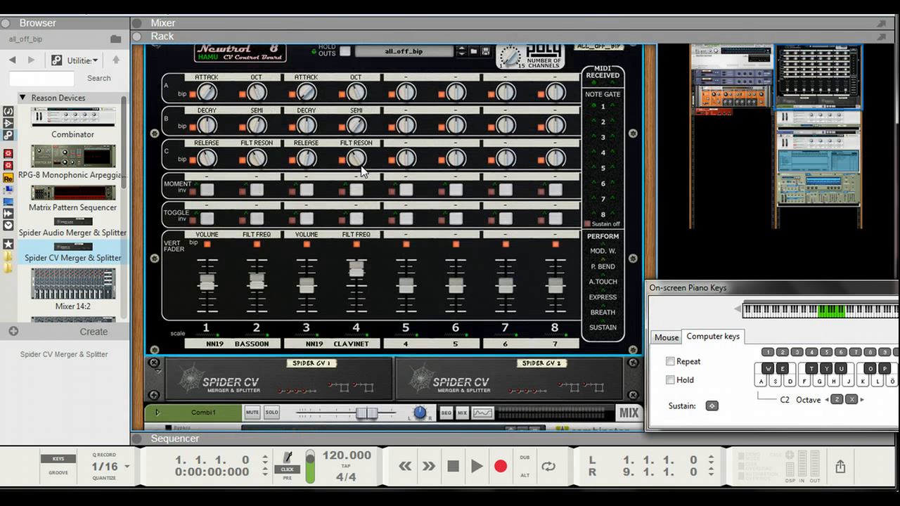
{"action": "mouse_move", "coordinate": [361, 171]}
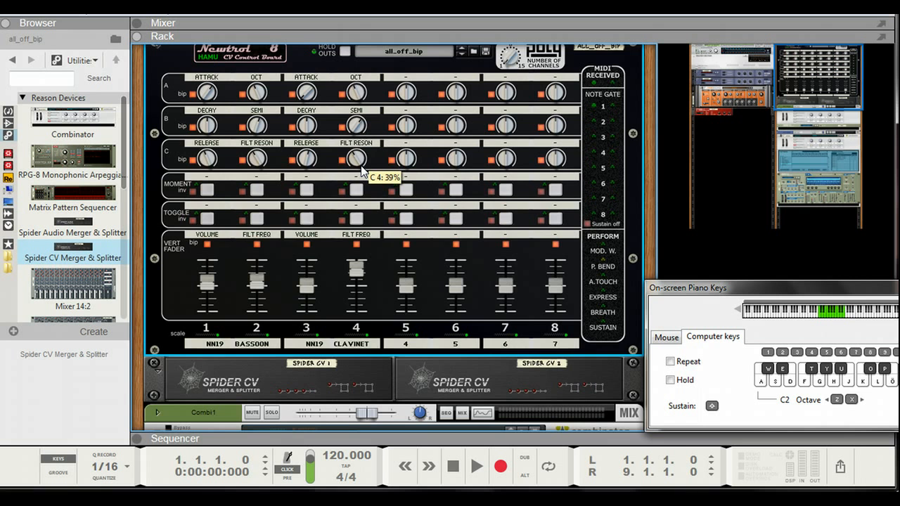
Collapse the Combi2 combinator in the rack
{"action": "scroll", "coordinate": [361, 169], "scroll_direction": "down", "scroll_amount": 10}
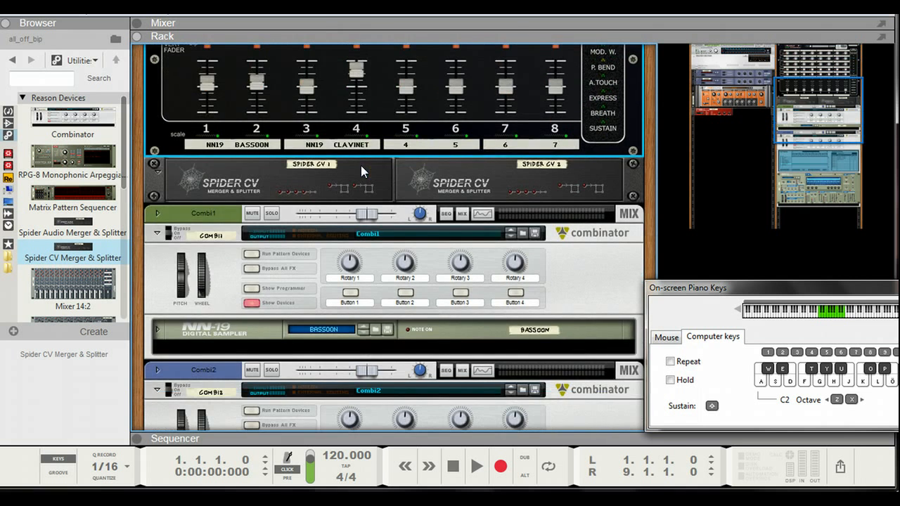
{"action": "scroll", "coordinate": [361, 166], "scroll_direction": "down", "scroll_amount": 6}
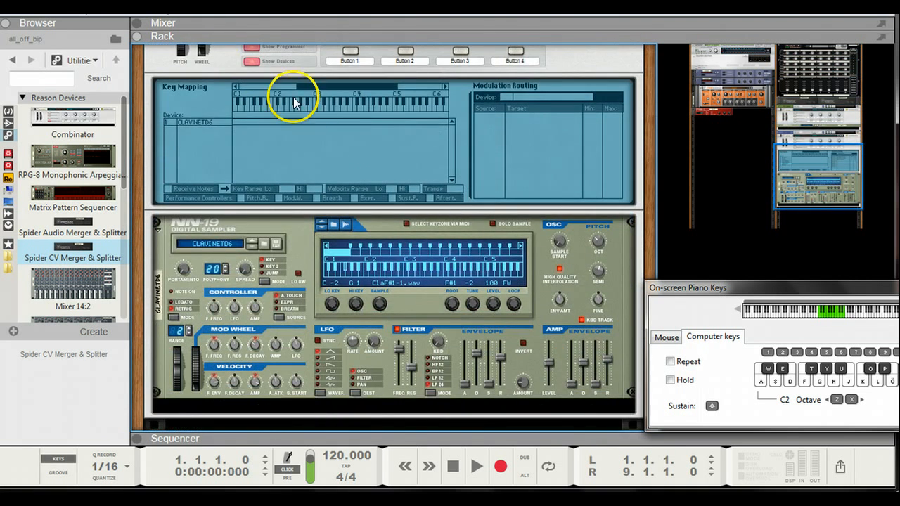
{"action": "scroll", "coordinate": [215, 77], "scroll_direction": "up", "scroll_amount": 2}
{"action": "left_click", "coordinate": [156, 71]}
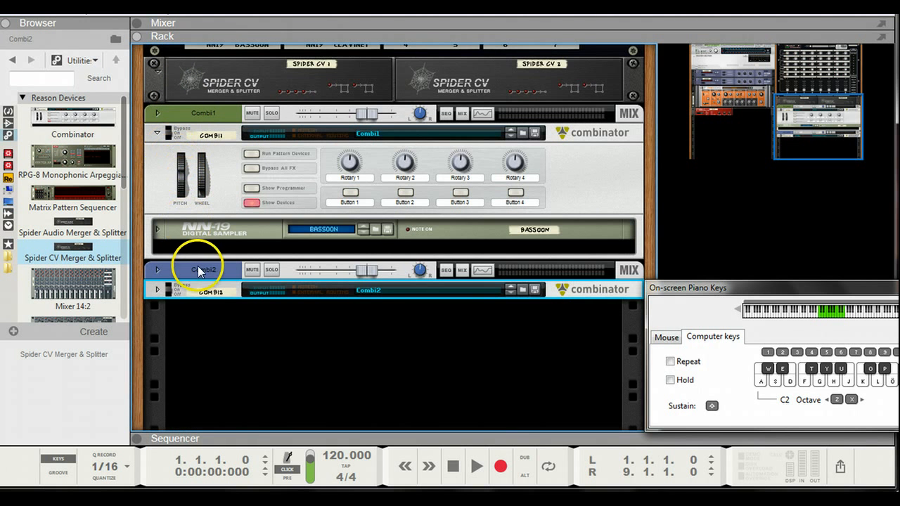
Search the effects for "scre" and add a Scream 4 Distortion to the rack below Combi2
{"action": "left_click", "coordinate": [281, 356]}
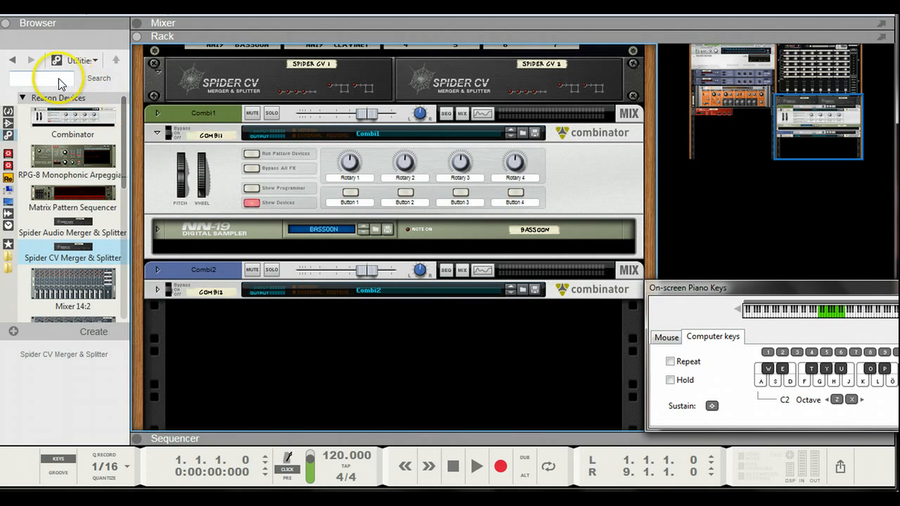
{"action": "left_click", "coordinate": [12, 124]}
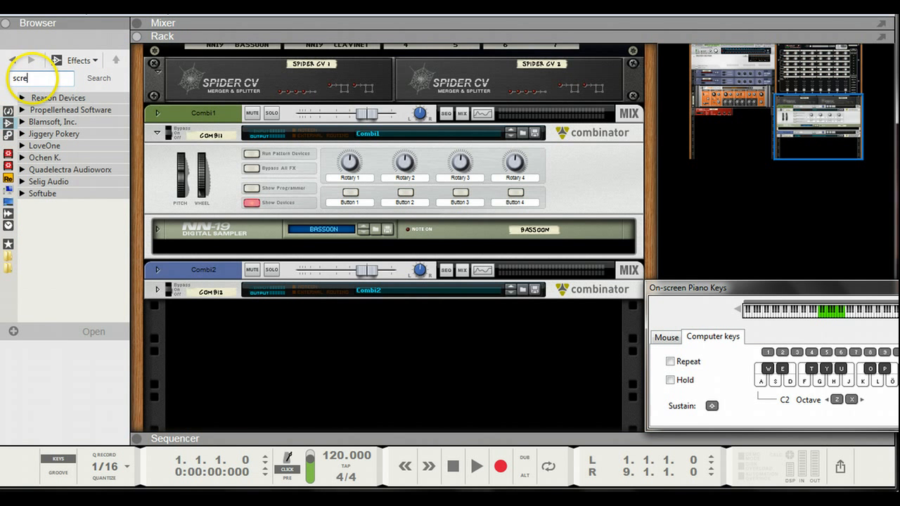
{"action": "left_click", "coordinate": [98, 78]}
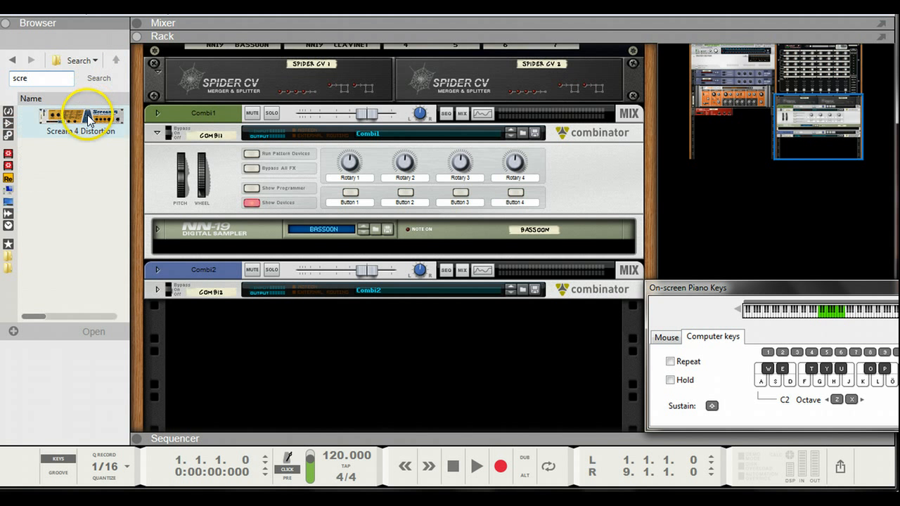
{"action": "mouse_move", "coordinate": [91, 113]}
{"action": "left_mouse_down"}
{"action": "mouse_move", "coordinate": [277, 304]}
{"action": "mouse_move", "coordinate": [384, 357]}
{"action": "left_mouse_up"}
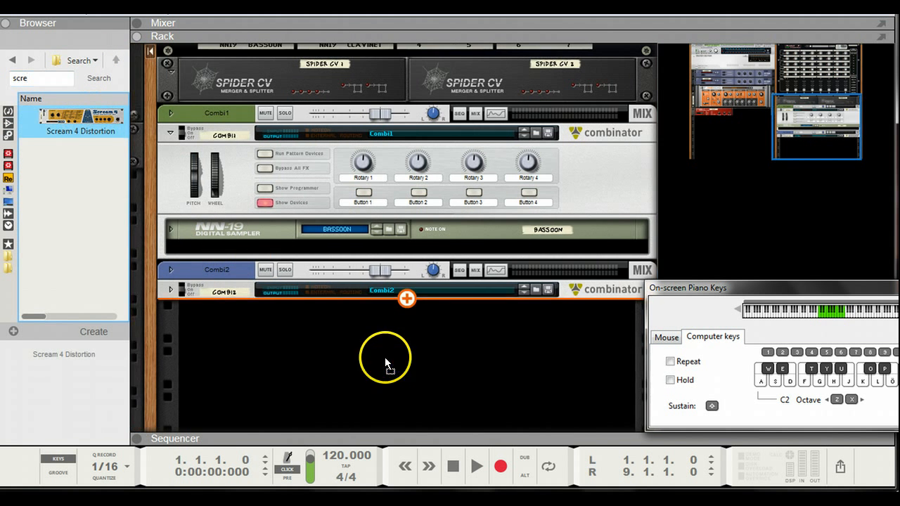
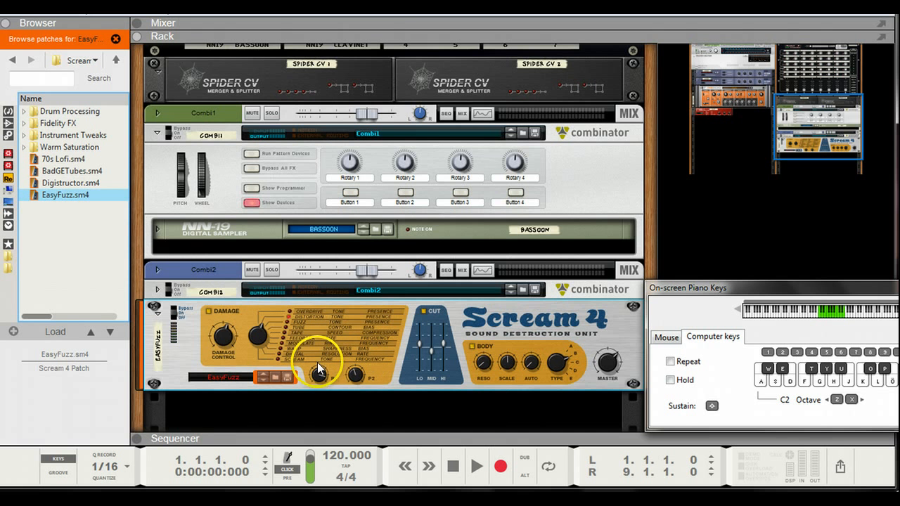
Combine the Scream 4 into a new Combinator and select EasyFuzz in its programmer
{"action": "right_click", "coordinate": [190, 355]}
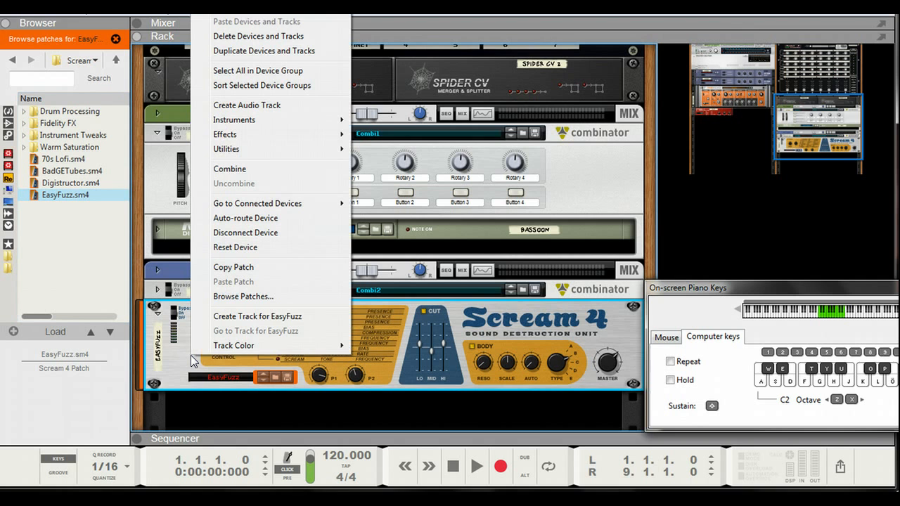
{"action": "left_click", "coordinate": [267, 163]}
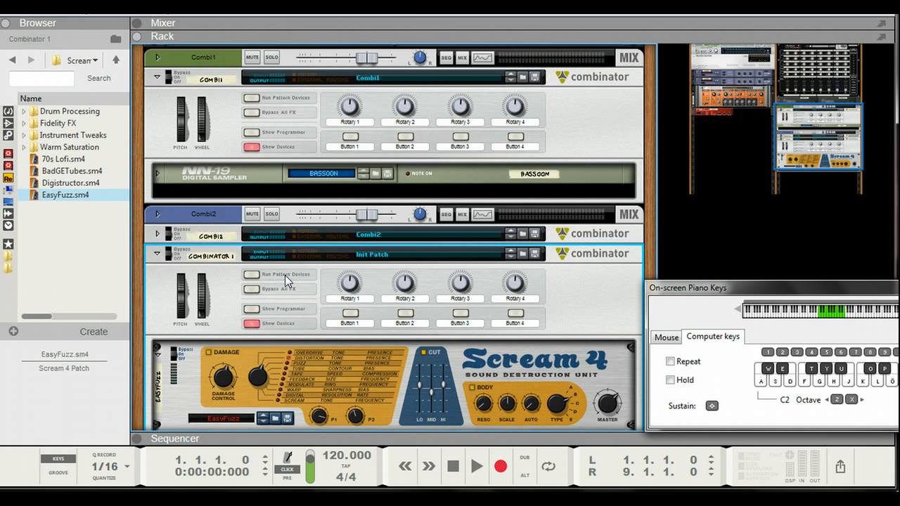
{"action": "left_click", "coordinate": [252, 309]}
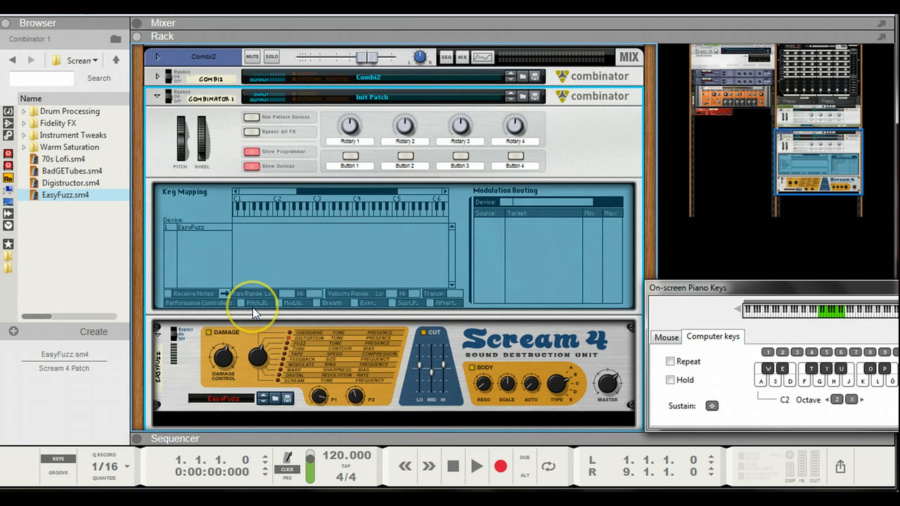
{"action": "left_click", "coordinate": [226, 228]}
Route Rotary 1 to EasyFuzz's Damage Control
{"action": "left_click", "coordinate": [519, 224]}
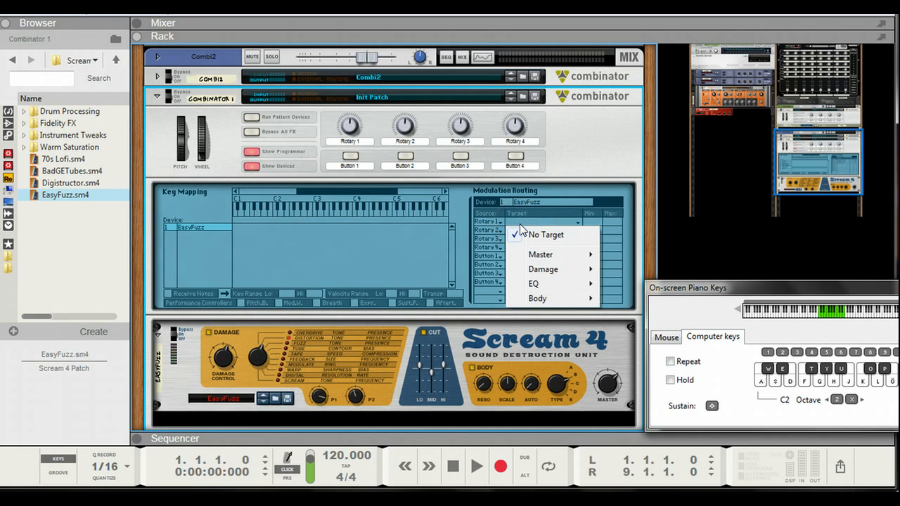
{"action": "mouse_move", "coordinate": [555, 258]}
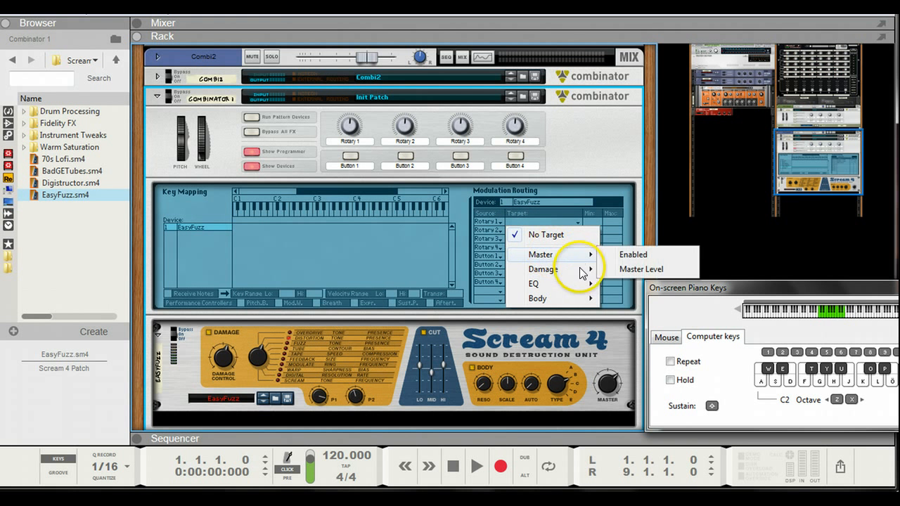
{"action": "mouse_move", "coordinate": [581, 272]}
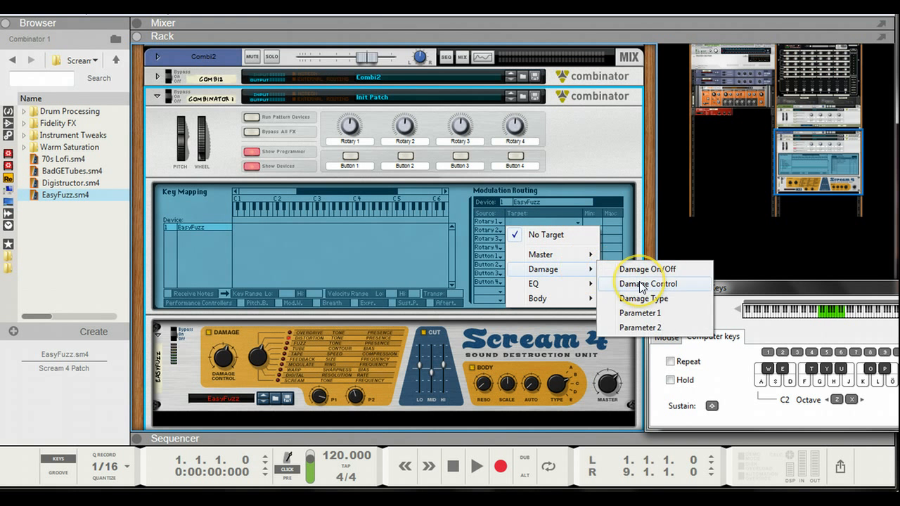
{"action": "left_click", "coordinate": [642, 284]}
Route Rotary 2 to EasyFuzz's damage Parameter 1
{"action": "left_click", "coordinate": [575, 231]}
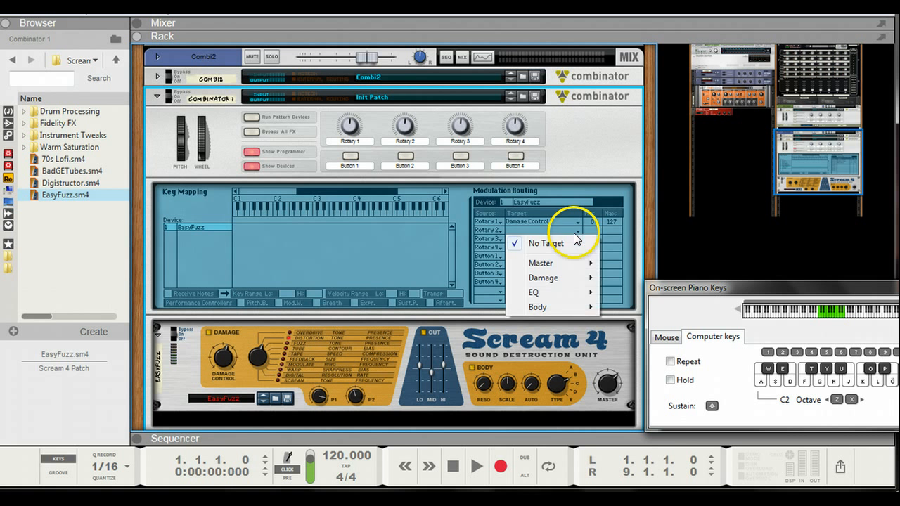
{"action": "mouse_move", "coordinate": [576, 280]}
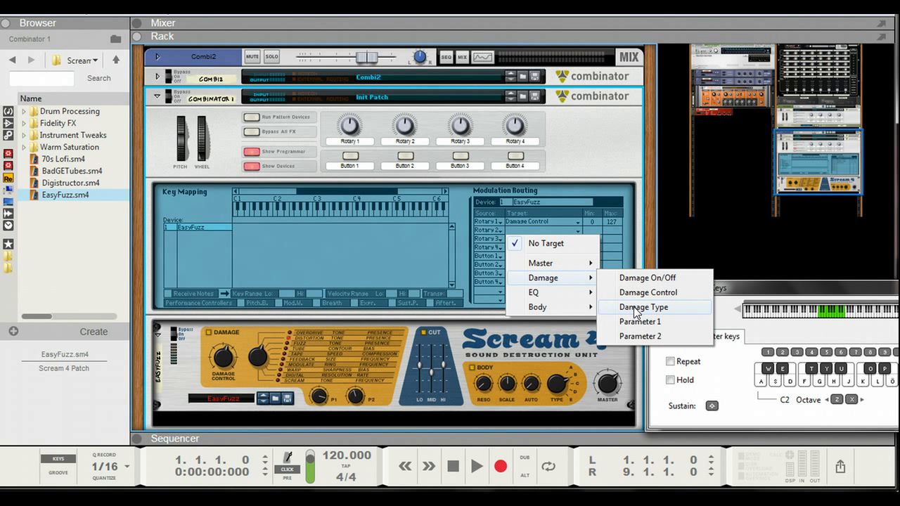
{"action": "left_click", "coordinate": [640, 278]}
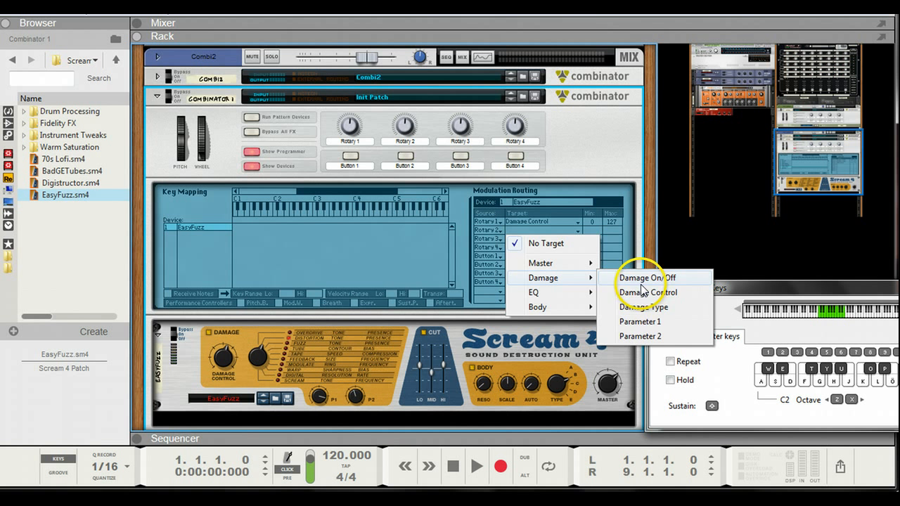
{"action": "left_click", "coordinate": [638, 321]}
Reassign Rotary 1 to EasyFuzz's Damage Type
{"action": "left_click", "coordinate": [566, 222]}
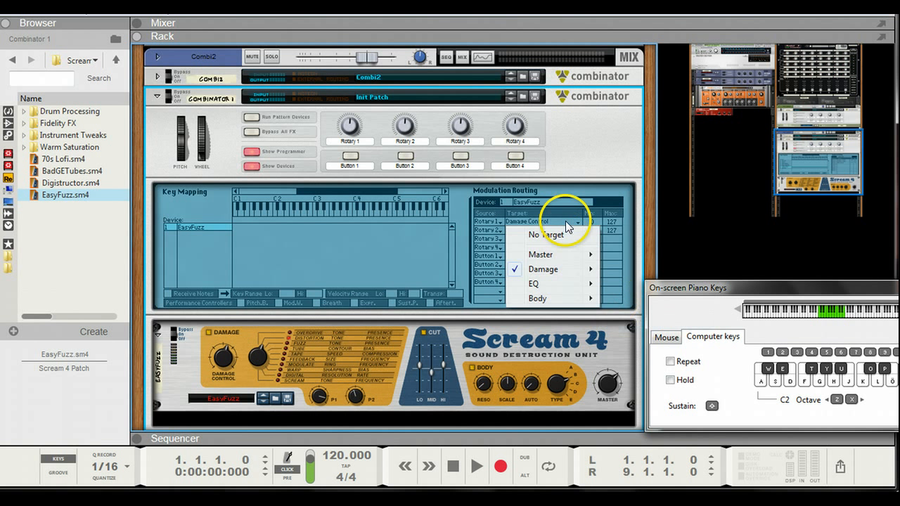
{"action": "mouse_move", "coordinate": [568, 270]}
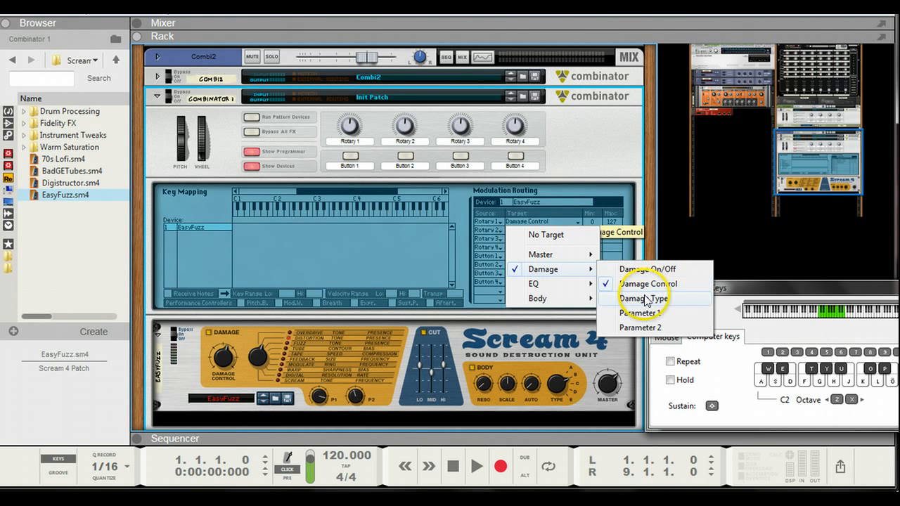
{"action": "left_click", "coordinate": [644, 300]}
Open the modulation target choices for Rotary 3
{"action": "left_click", "coordinate": [565, 240]}
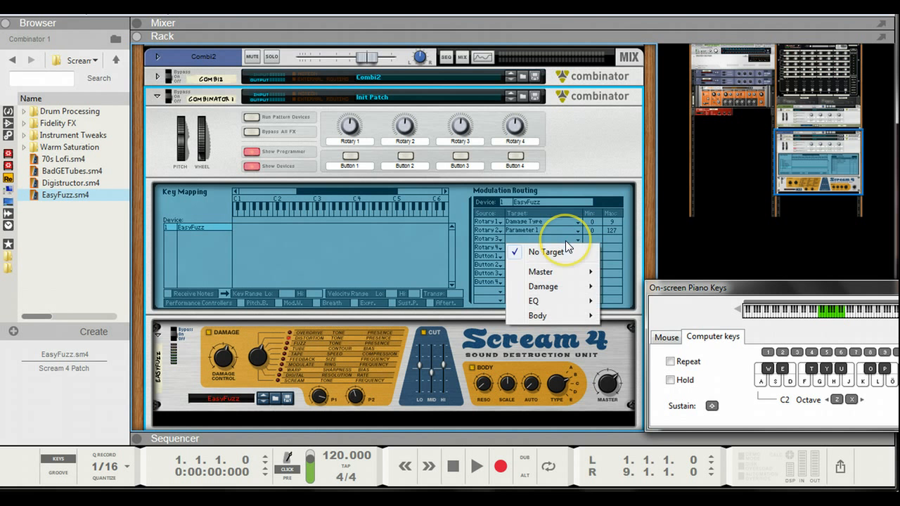
Route Rotary 3 to Parameter 2 and Rotary 4 to Damage Control in the EasyFuzz modulation routing
{"action": "mouse_move", "coordinate": [594, 287]}
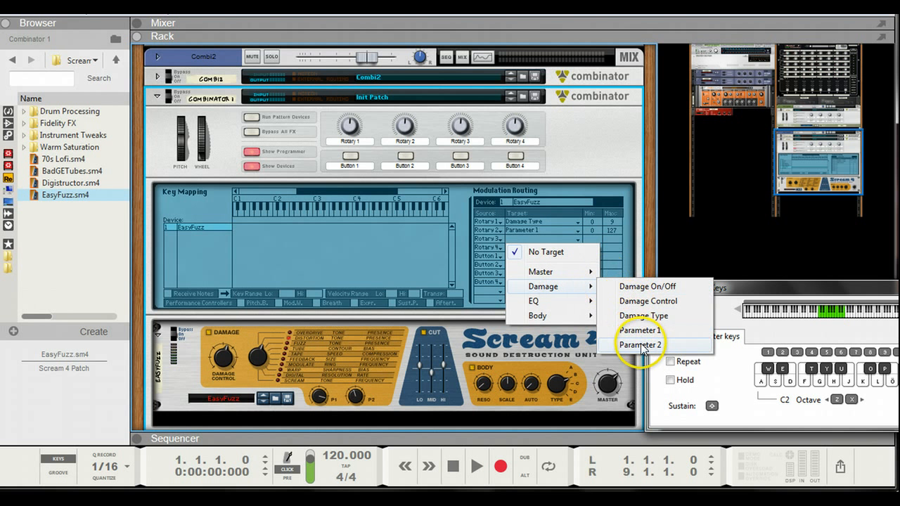
{"action": "left_click", "coordinate": [642, 345]}
{"action": "left_click", "coordinate": [577, 247]}
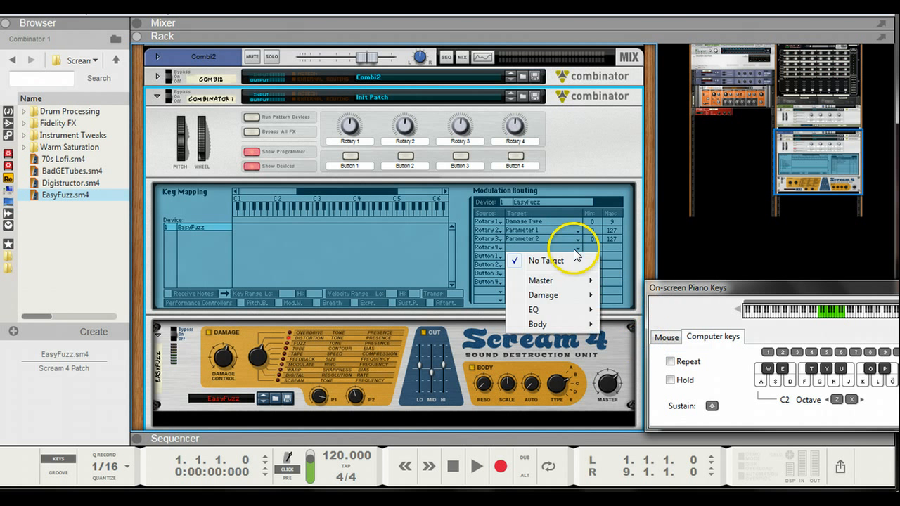
{"action": "mouse_move", "coordinate": [576, 299]}
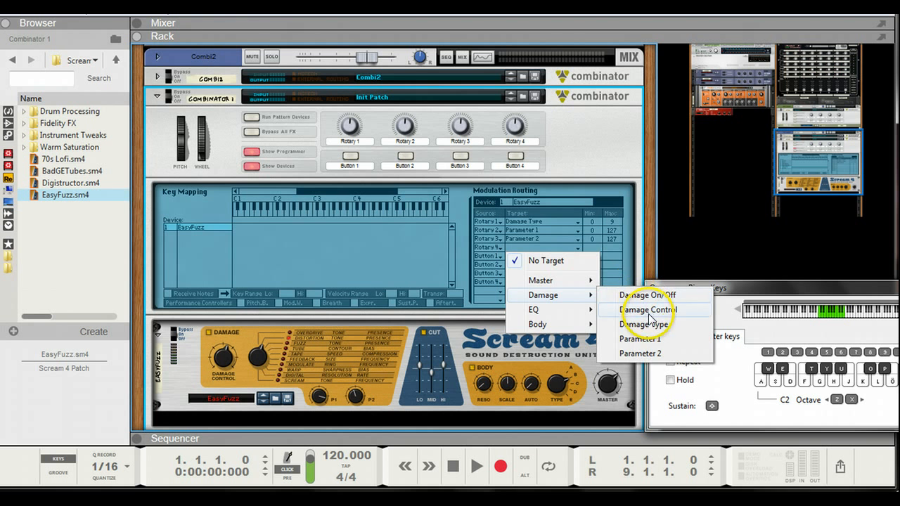
{"action": "left_click", "coordinate": [648, 313]}
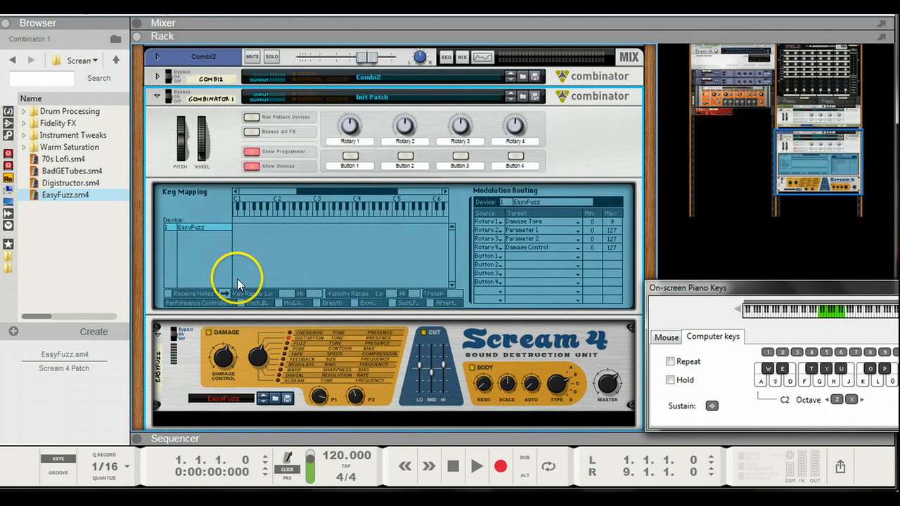
Flip the rack to its rear side, hide Combinator 1's programmer and fold the Combi1 combinator
{"action": "key", "text": "Tab"}
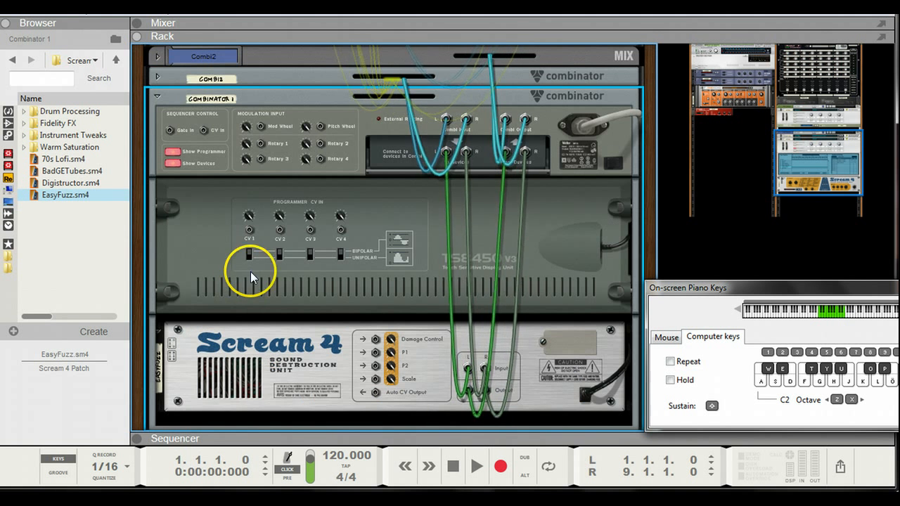
{"action": "left_click", "coordinate": [172, 151]}
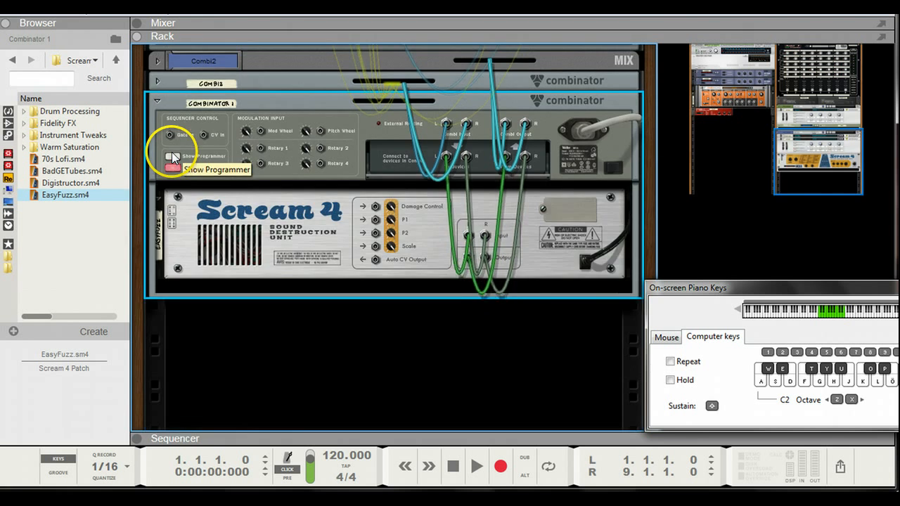
{"action": "scroll", "coordinate": [184, 160], "scroll_direction": "up", "scroll_amount": 3}
{"action": "scroll", "coordinate": [189, 158], "scroll_direction": "up", "scroll_amount": 2}
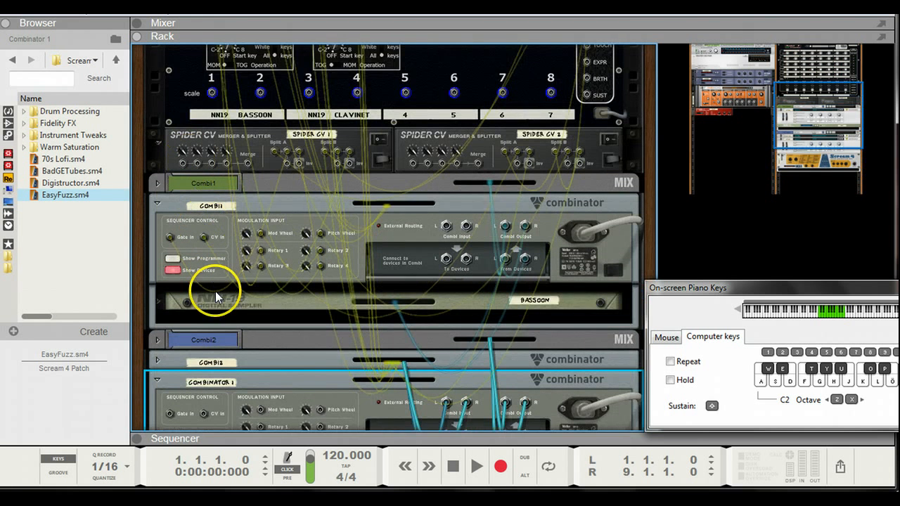
{"action": "scroll", "coordinate": [215, 291], "scroll_direction": "down", "scroll_amount": 1}
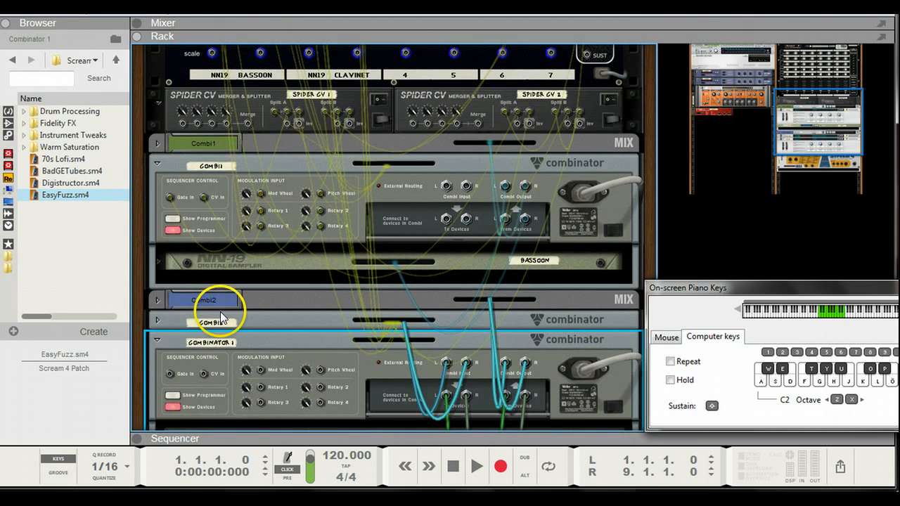
{"action": "left_click", "coordinate": [156, 164]}
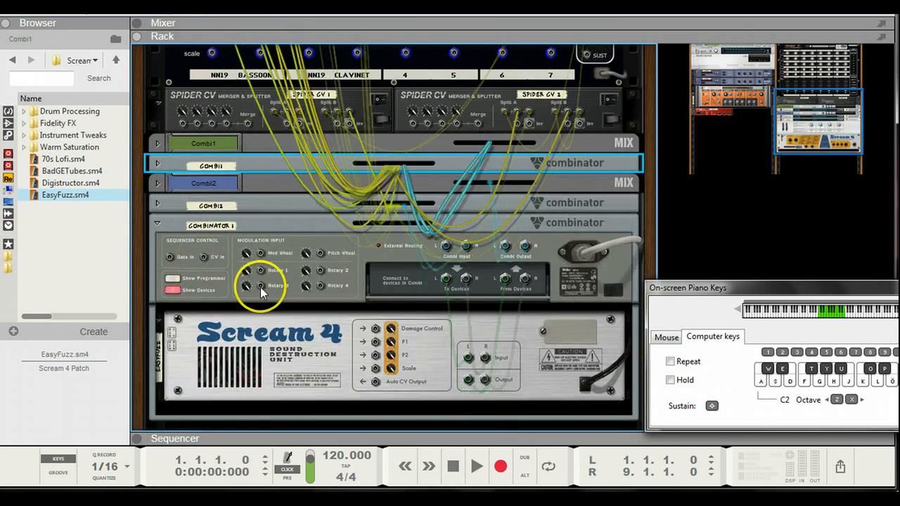
Cable Combinator 1's Rotary 1 and Rotary 2 modulation inputs to the row A and row B outputs of Newtrol 8 channel 5
{"action": "scroll", "coordinate": [270, 269], "scroll_direction": "up", "scroll_amount": 2}
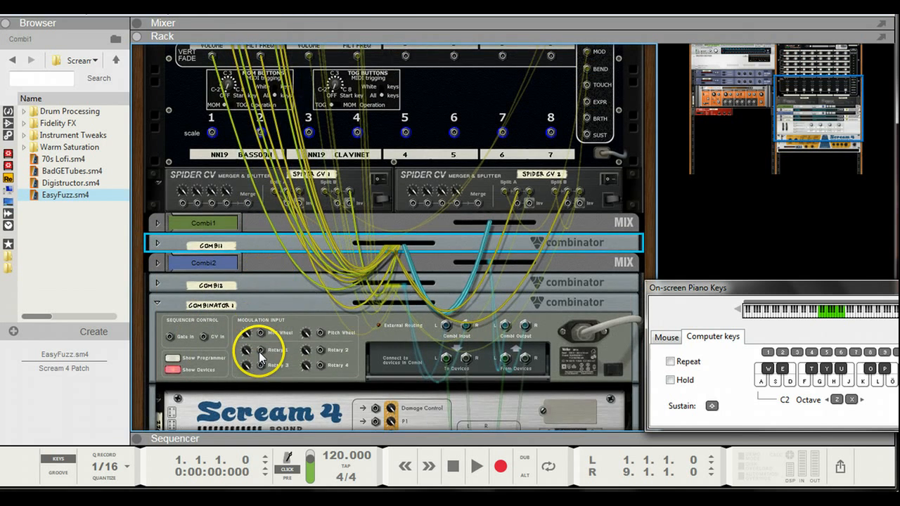
{"action": "left_click_drag", "start_coordinate": [259, 351], "coordinate": [404, 85]}
{"action": "left_click", "coordinate": [401, 146]}
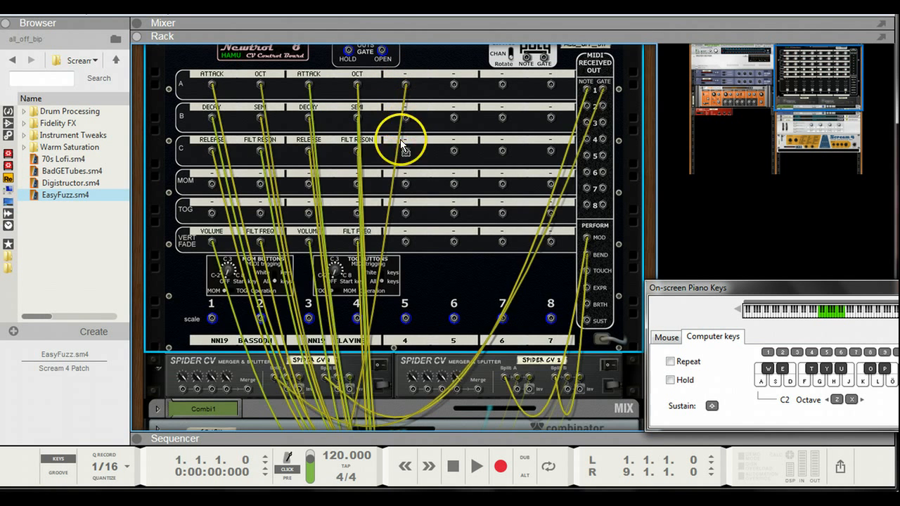
{"action": "left_click_drag", "start_coordinate": [402, 142], "coordinate": [320, 338]}
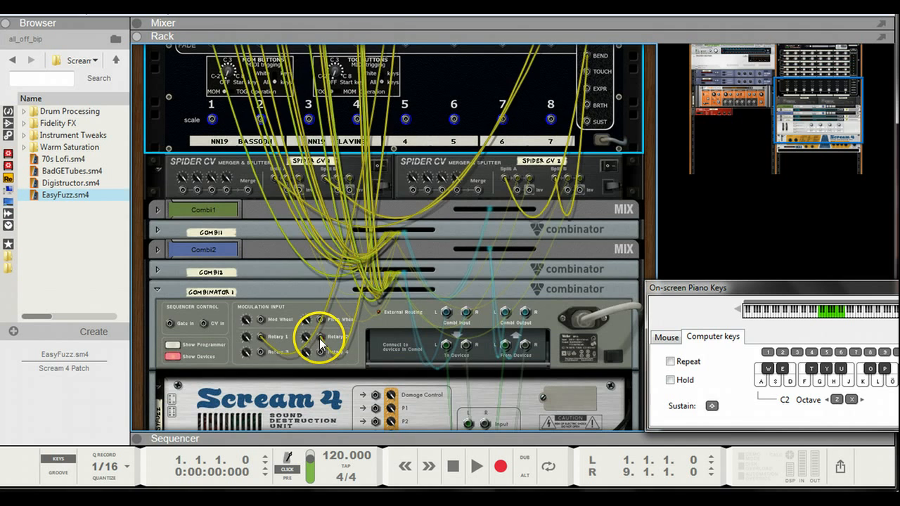
Cable Rotary 3 to the channel 5 row C output and Rotary 4 to its vertical fader output, and flip the rack to the front
{"action": "left_click", "coordinate": [261, 351]}
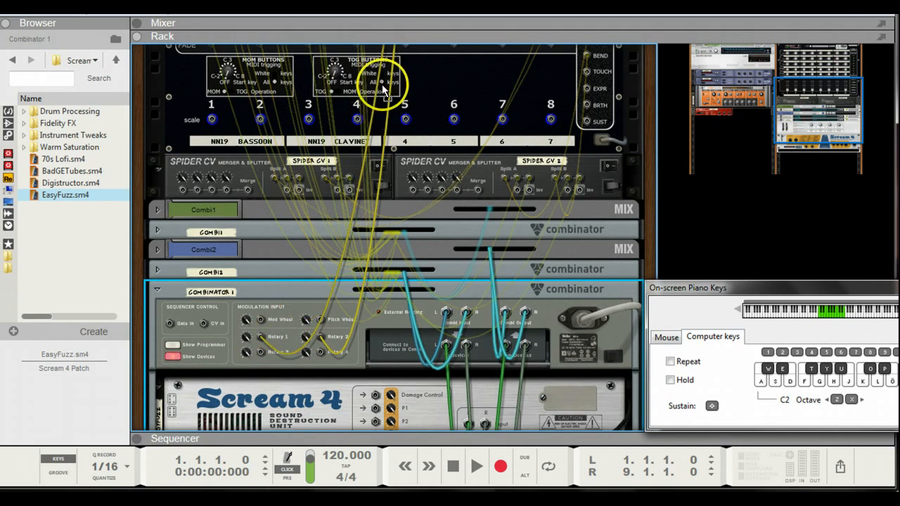
{"action": "left_click_drag", "start_coordinate": [382, 86], "coordinate": [403, 160]}
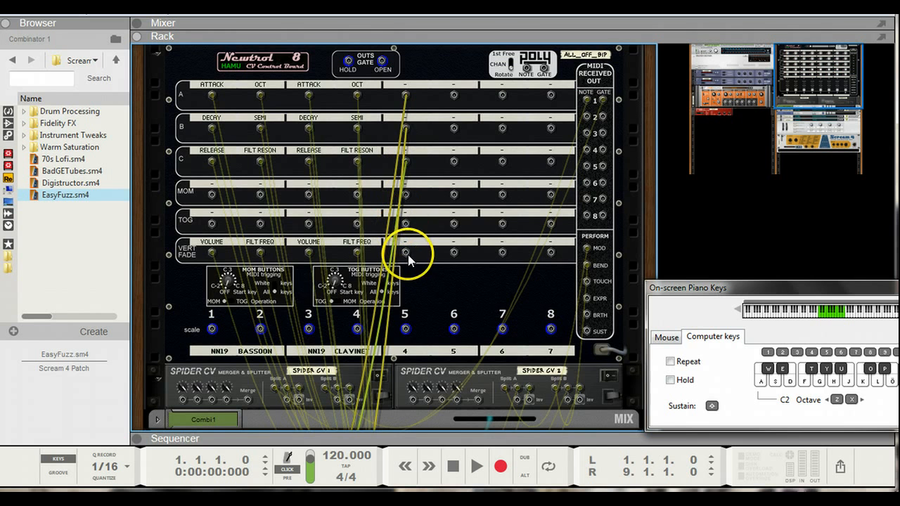
{"action": "left_click_drag", "start_coordinate": [408, 254], "coordinate": [320, 336]}
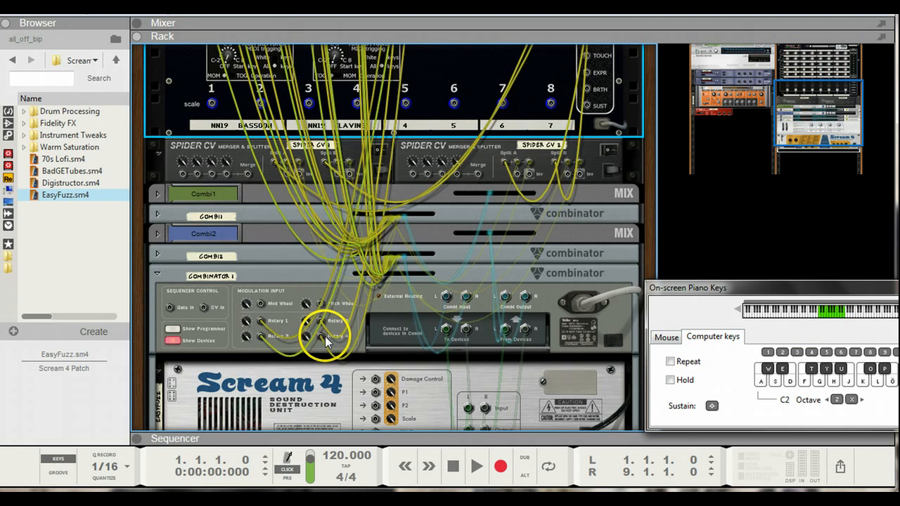
{"action": "scroll", "coordinate": [360, 270], "scroll_direction": "up", "scroll_amount": 2}
{"action": "key", "text": "Tab"}
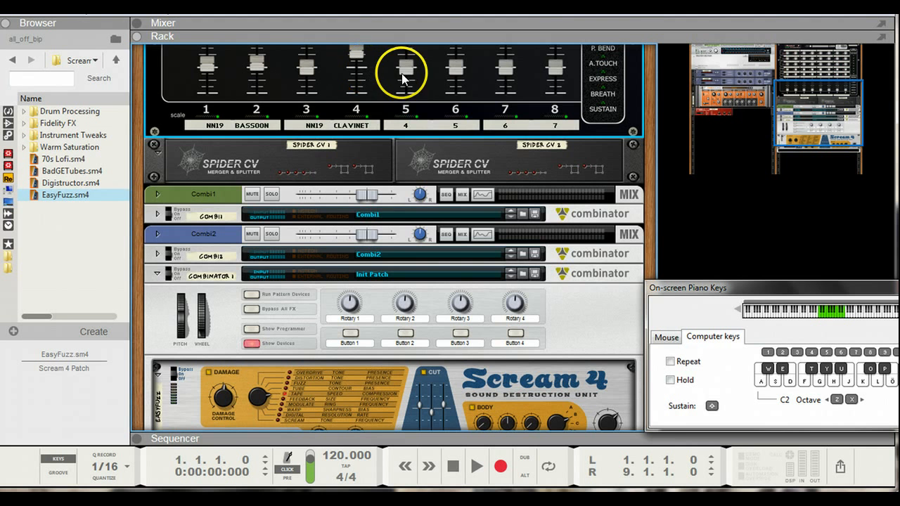
Test channel 5's vertical fader and row A knob against the Scream 4 damage type, and return the knob to 50%
{"action": "mouse_move", "coordinate": [408, 71]}
{"action": "left_mouse_down"}
{"action": "mouse_move", "coordinate": [405, 83]}
{"action": "mouse_move", "coordinate": [403, 67]}
{"action": "left_mouse_up"}
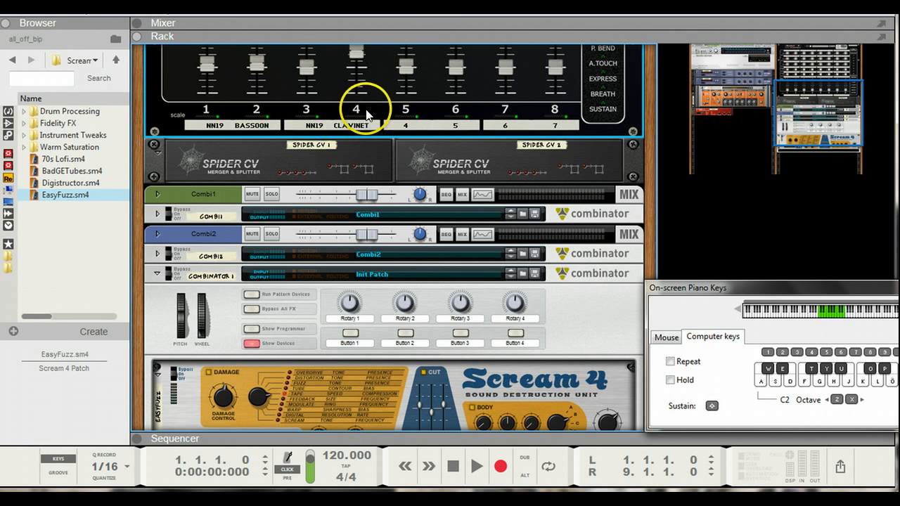
{"action": "scroll", "coordinate": [376, 102], "scroll_direction": "up", "scroll_amount": 5}
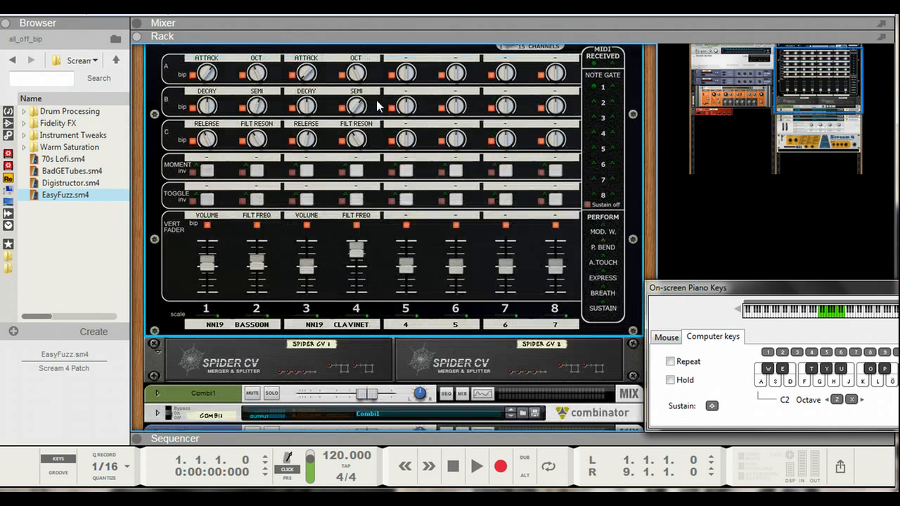
{"action": "mouse_move", "coordinate": [402, 71]}
{"action": "left_mouse_down"}
{"action": "mouse_move", "coordinate": [414, 72]}
{"action": "mouse_move", "coordinate": [403, 79]}
{"action": "mouse_move", "coordinate": [406, 36]}
{"action": "mouse_move", "coordinate": [412, 75]}
{"action": "left_mouse_up"}
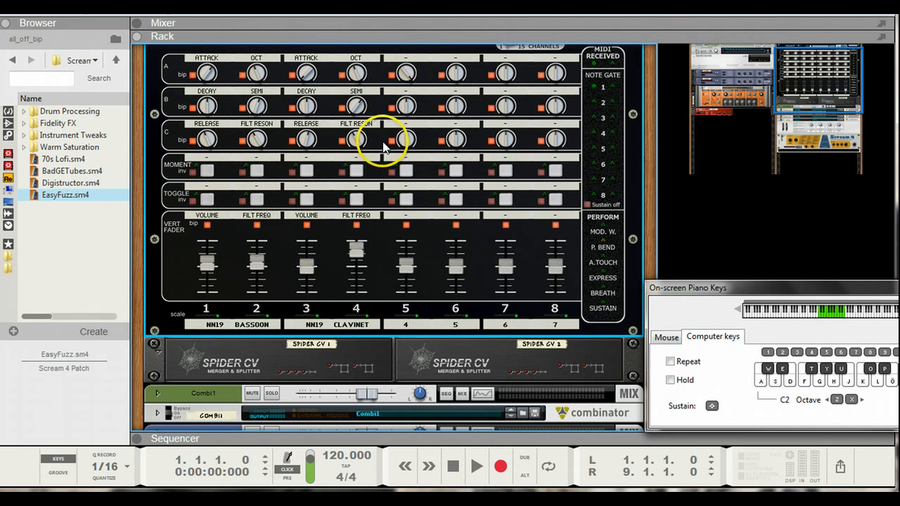
{"action": "scroll", "coordinate": [383, 147], "scroll_direction": "down", "scroll_amount": 6}
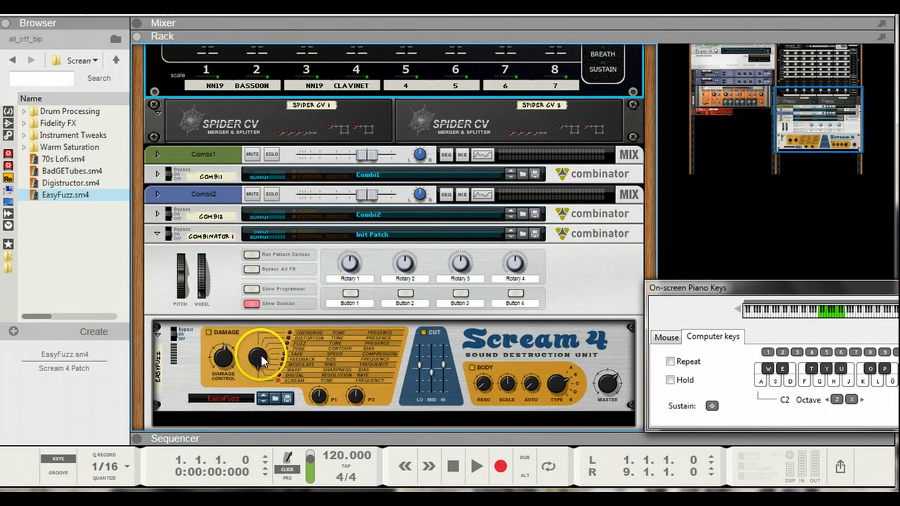
{"action": "scroll", "coordinate": [338, 267], "scroll_direction": "up", "scroll_amount": 5}
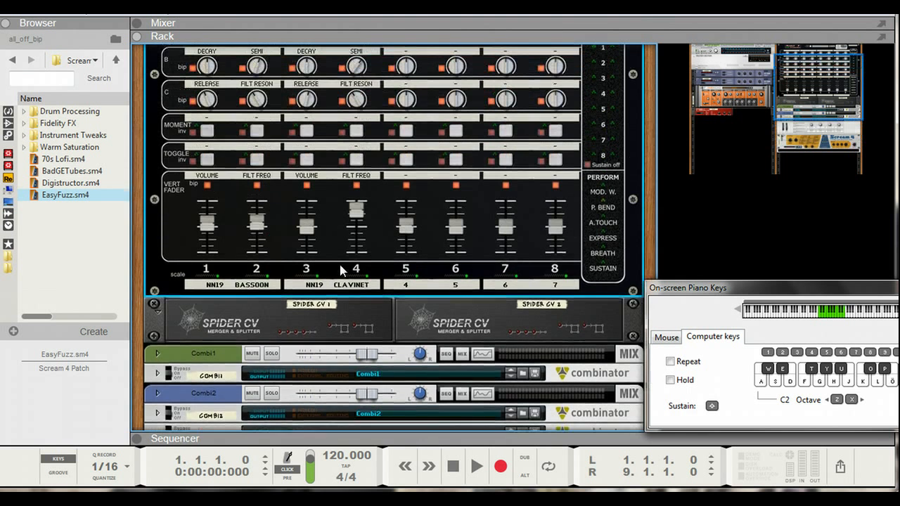
{"action": "scroll", "coordinate": [419, 83], "scroll_direction": "up", "scroll_amount": 1}
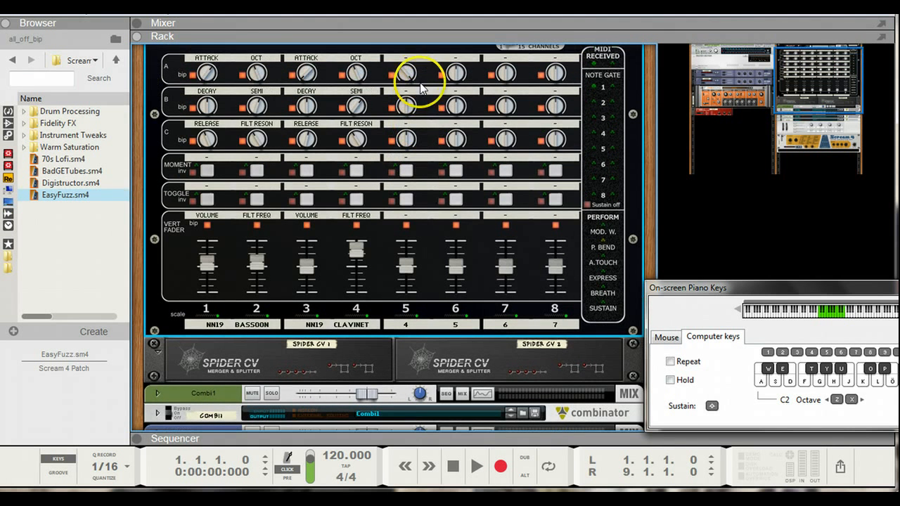
{"action": "left_click_drag", "start_coordinate": [405, 67], "coordinate": [405, 59]}
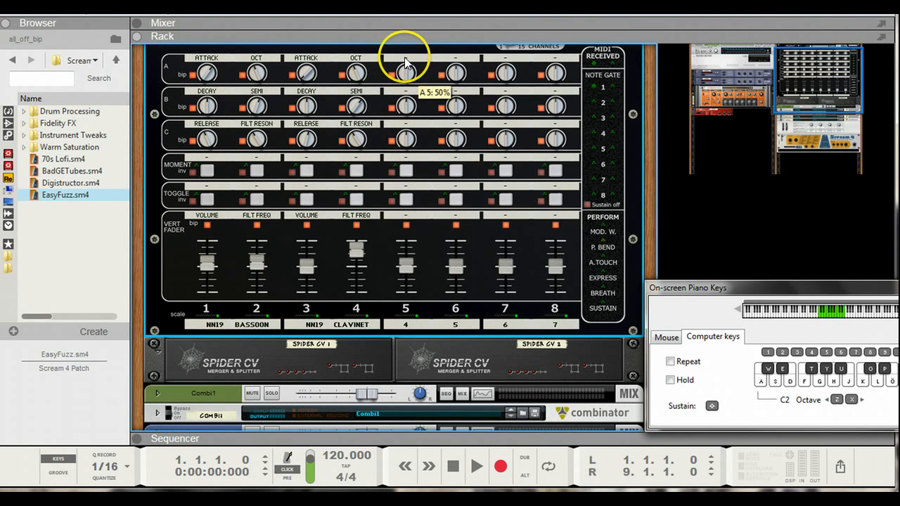
Label channel 5's vertical fader DAMAGE, its row A knob TYPE and its row B knob P1
{"action": "double_click", "coordinate": [402, 215]}
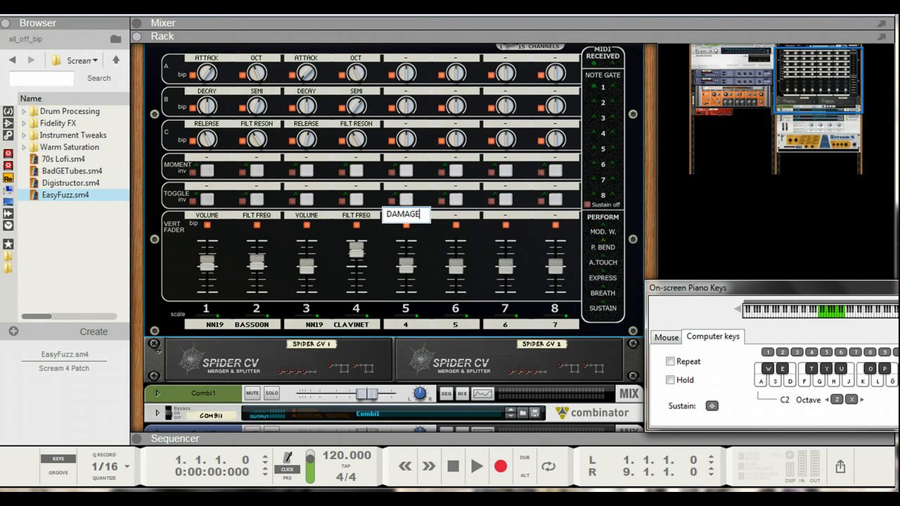
{"action": "key", "text": "Return"}
{"action": "double_click", "coordinate": [405, 60]}
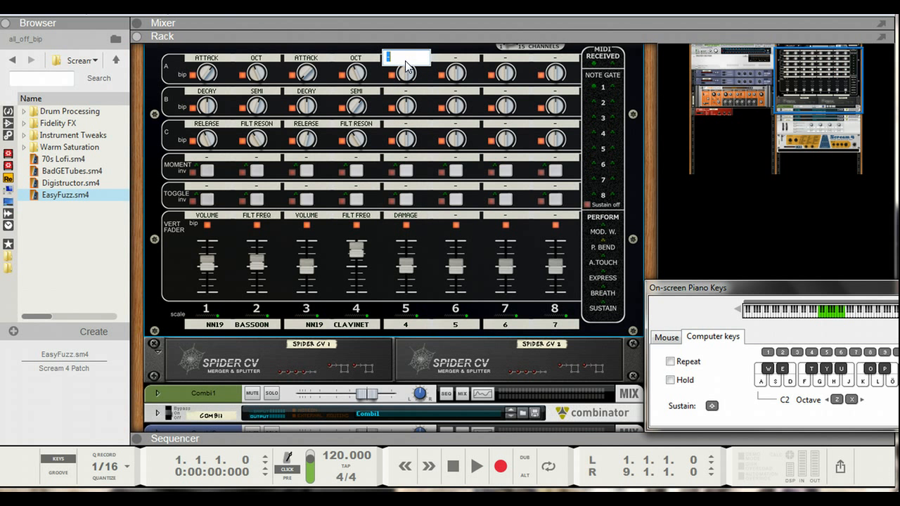
{"action": "type", "text": "TYPE"}
{"action": "key", "text": "Return"}
{"action": "double_click", "coordinate": [405, 92]}
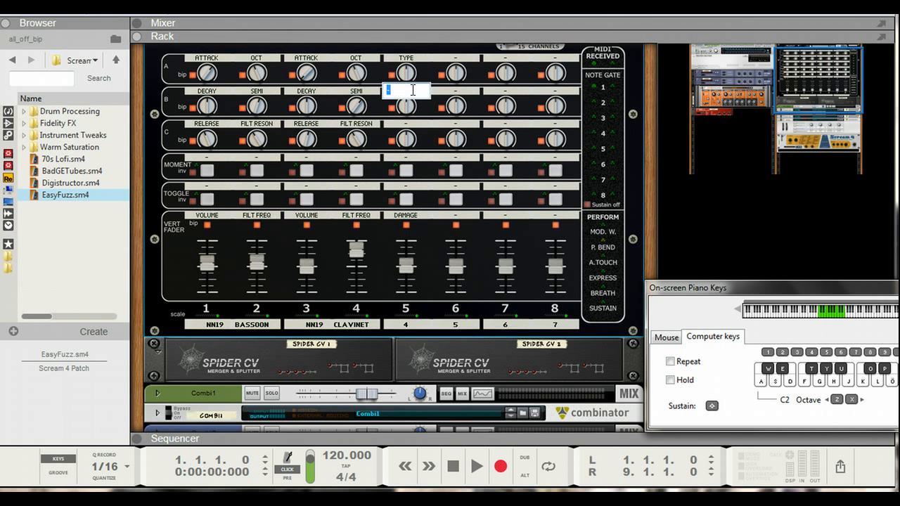
{"action": "type", "text": "P1"}
{"action": "key", "text": "Return"}
Label channel 5's row C knob P2 and name the channel SCREAM
{"action": "double_click", "coordinate": [408, 123]}
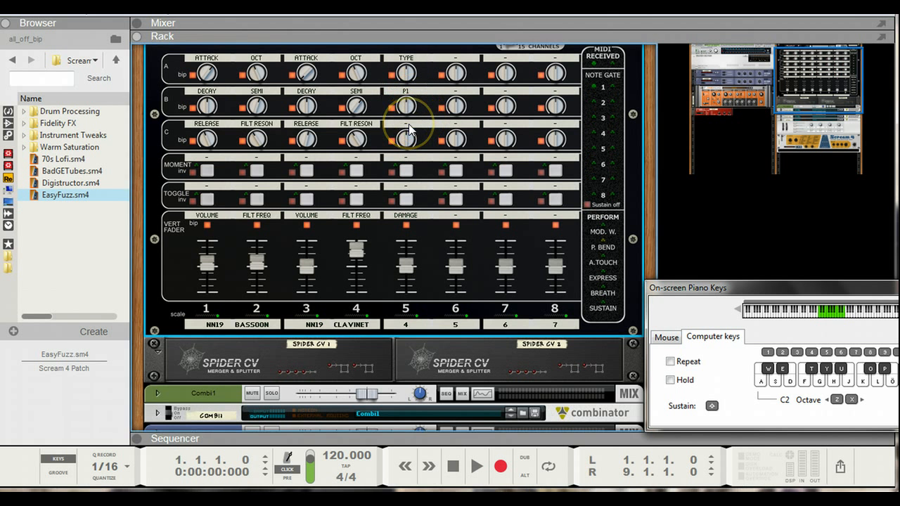
{"action": "type", "text": "P"}
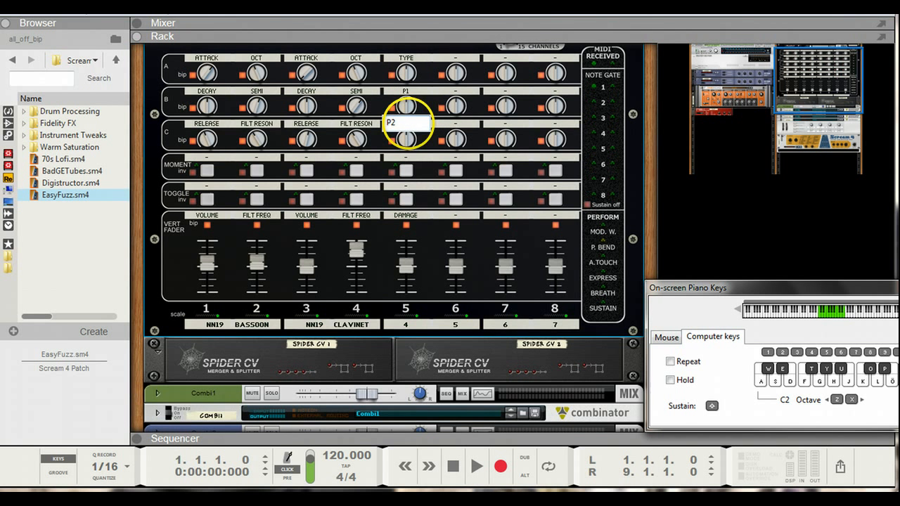
{"action": "type", "text": "2"}
{"action": "key", "text": "Return"}
{"action": "double_click", "coordinate": [407, 325]}
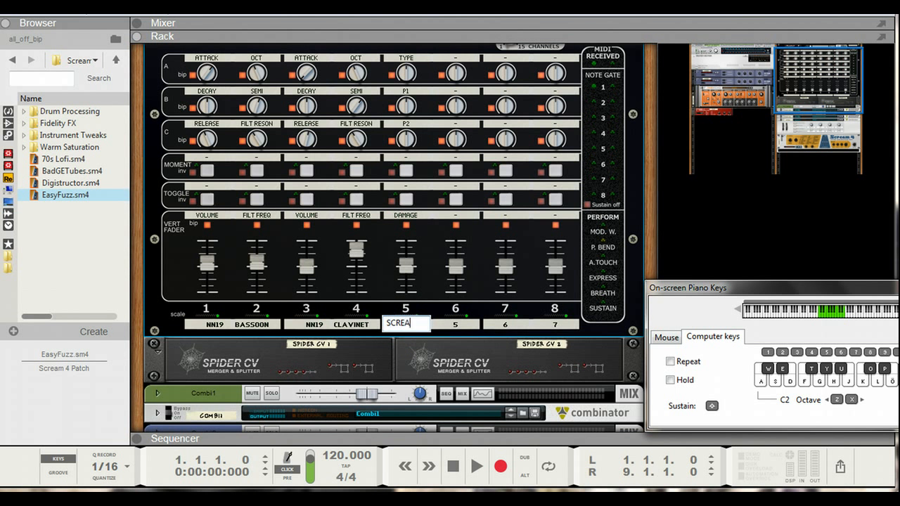
{"action": "key", "text": "Return"}
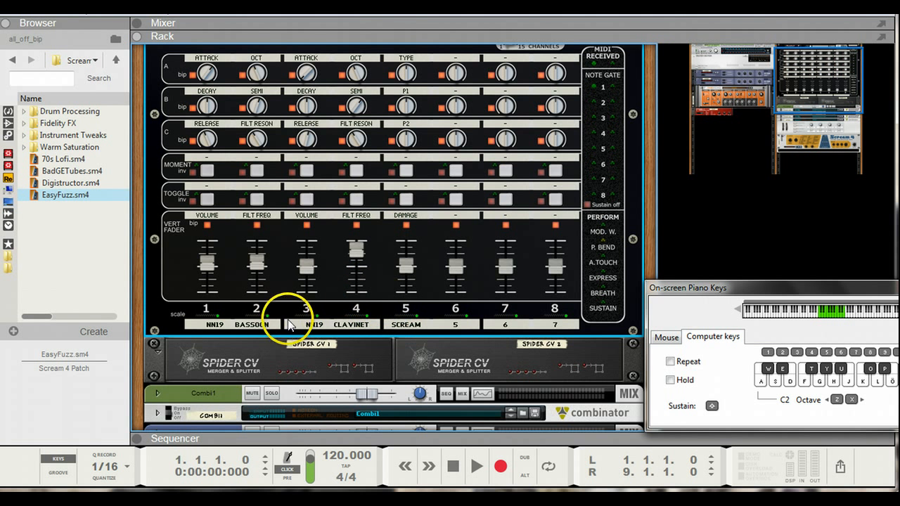
Direct the keyboard input to the all_off_bip track in the sequencer and return to the rack
{"action": "key", "text": "g"}
{"action": "key", "text": "f"}
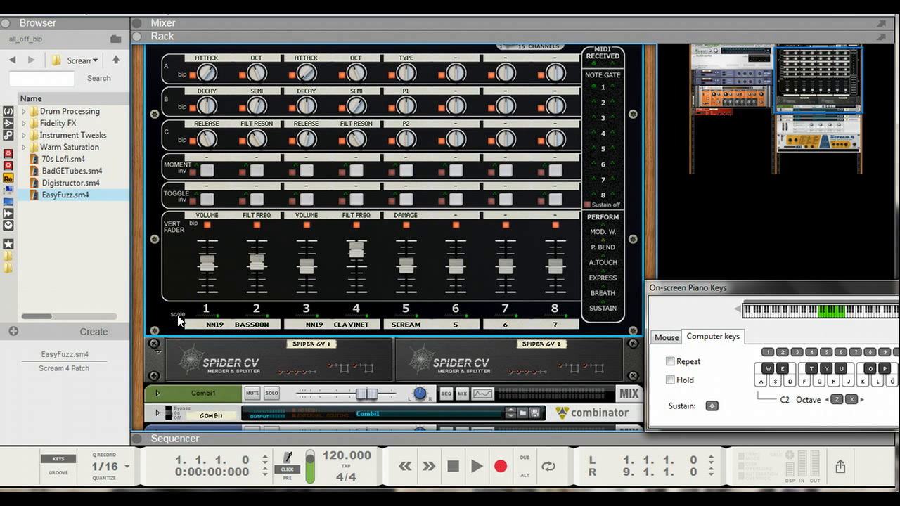
{"action": "key", "text": "F7"}
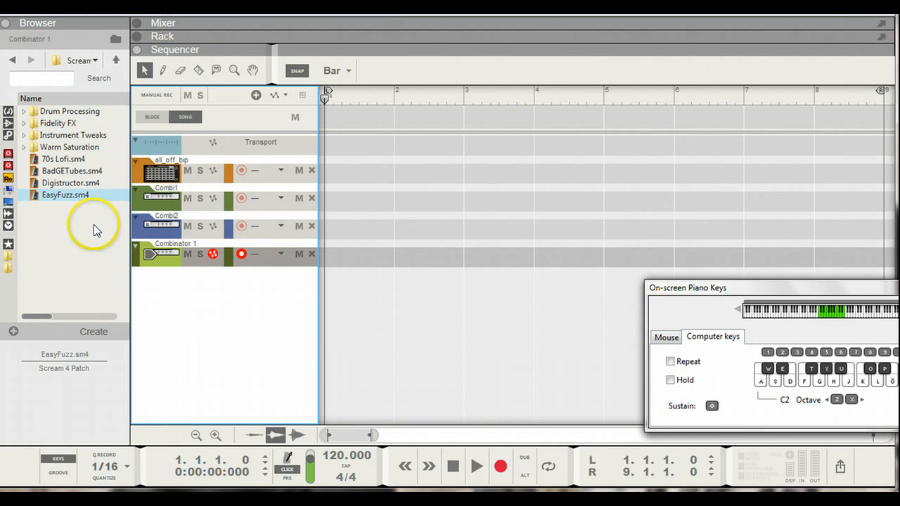
{"action": "left_click", "coordinate": [147, 174]}
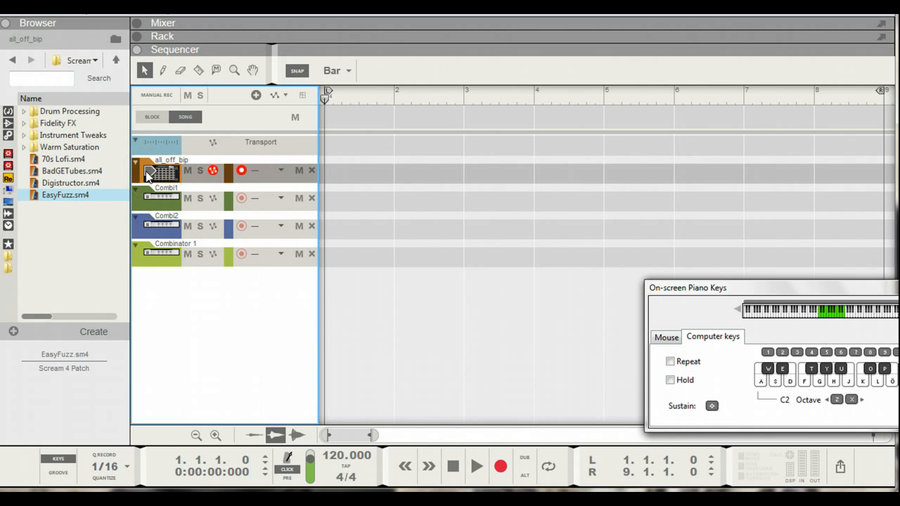
{"action": "key", "text": "F6"}
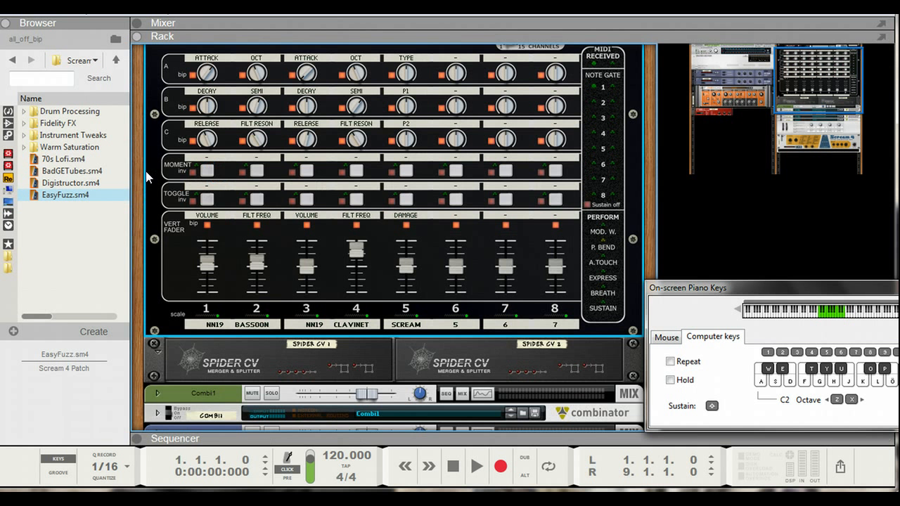
Play a few test notes through the Newtrol 8 setup
{"action": "key", "text": "f"}
{"action": "key", "text": "h"}
{"action": "key", "text": "j"}
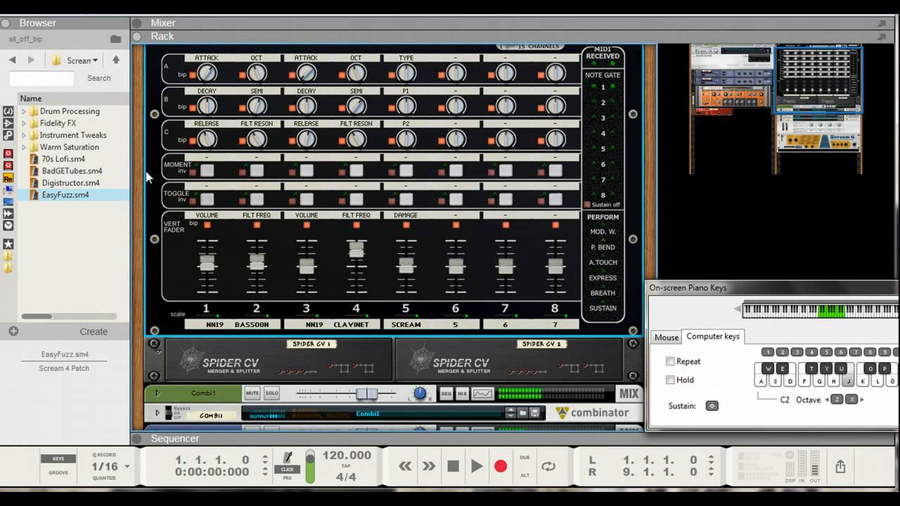
Play test notes while raising channel 5's DAMAGE fader to hear its effect on the distortion
{"action": "key", "text": "s"}
{"action": "key", "text": "d"}
{"action": "key", "text": "g"}
{"action": "key", "text": "j"}
{"action": "left_click", "coordinate": [151, 154]}
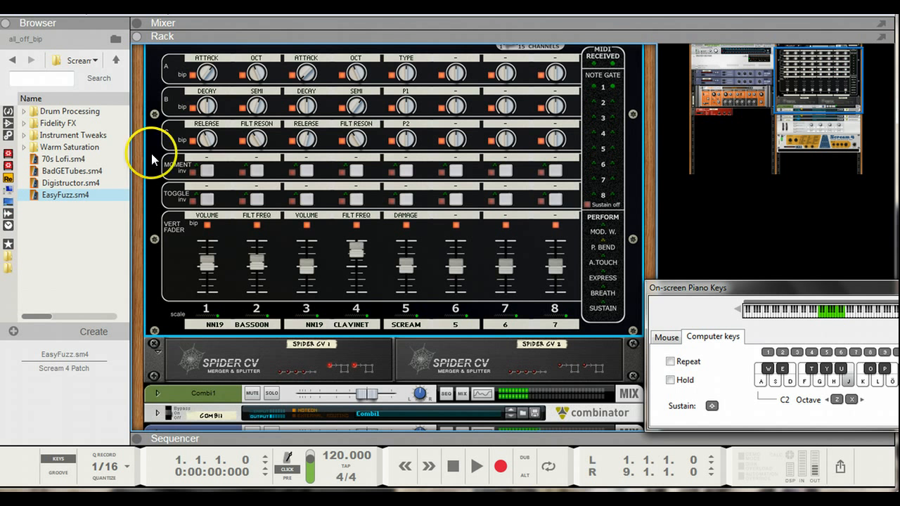
{"action": "left_click_drag", "start_coordinate": [402, 265], "coordinate": [406, 246]}
{"action": "key", "text": "g"}
{"action": "left_click", "coordinate": [248, 267]}
{"action": "key", "text": "j"}
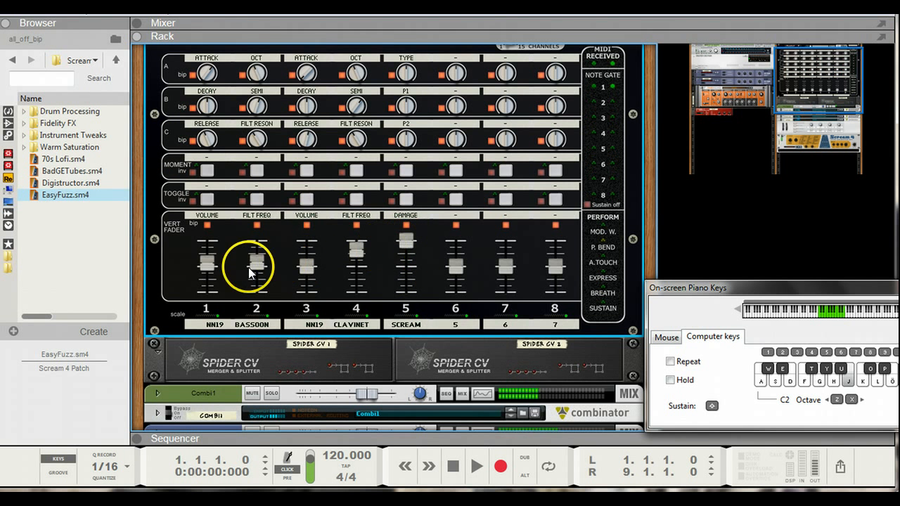
Play more notes while turning channel 5's TYPE knob to 69% and varying its P1 and P2 knobs
{"action": "key", "text": "f"}
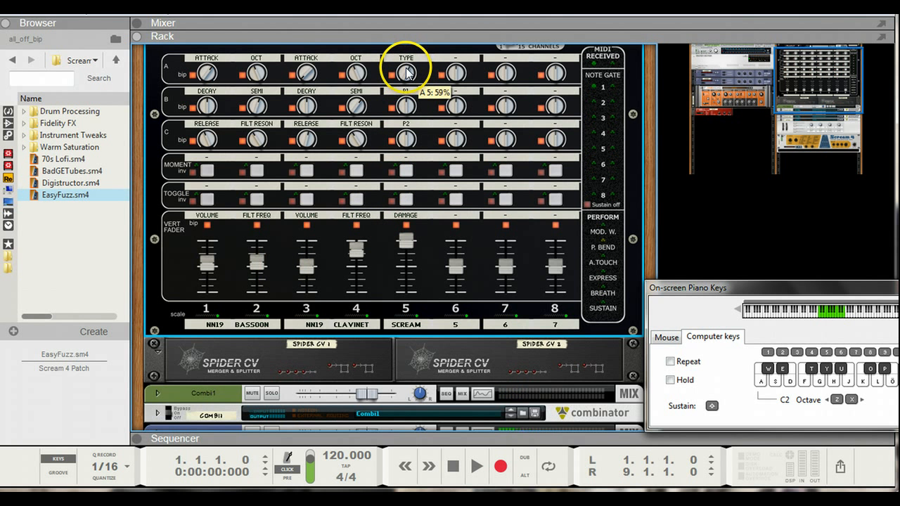
{"action": "key", "text": "j"}
{"action": "key", "text": "g"}
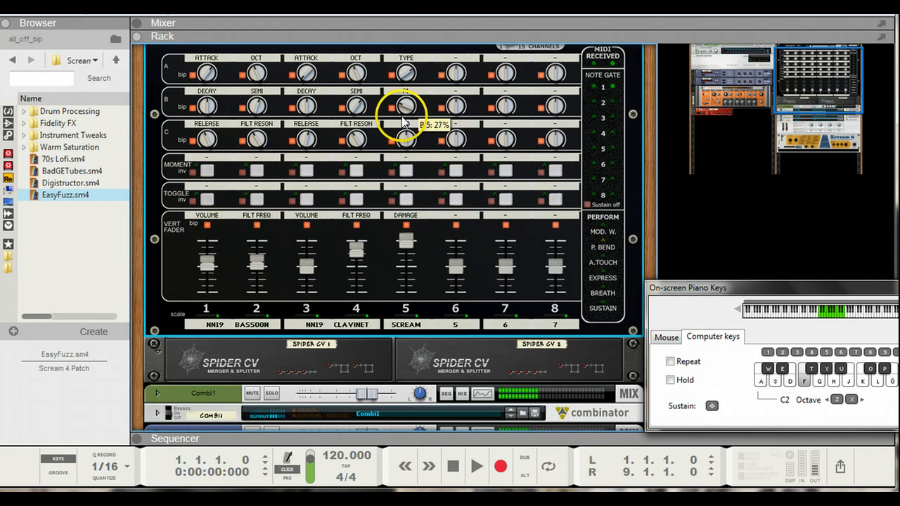
{"action": "left_click_drag", "start_coordinate": [402, 120], "coordinate": [404, 102]}
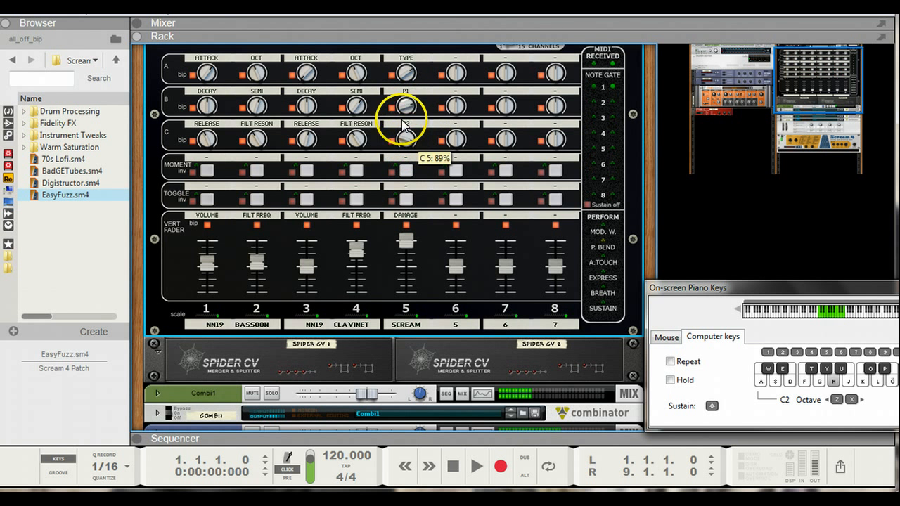
{"action": "left_click_drag", "start_coordinate": [402, 100], "coordinate": [405, 125]}
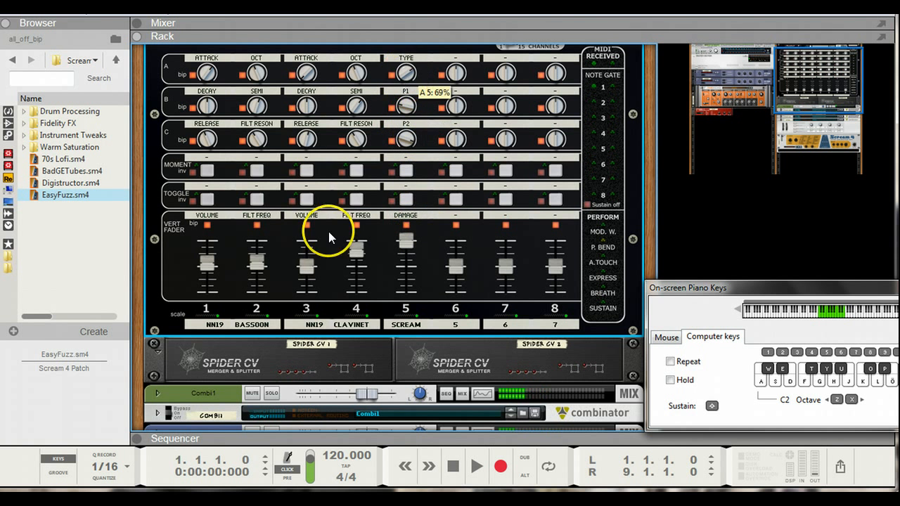
Add a Mixer 14:2 from the Reason utilities to the rack, between the Newtrol 8 board and the Spider CV units
{"action": "scroll", "coordinate": [329, 232], "scroll_direction": "down", "scroll_amount": 6}
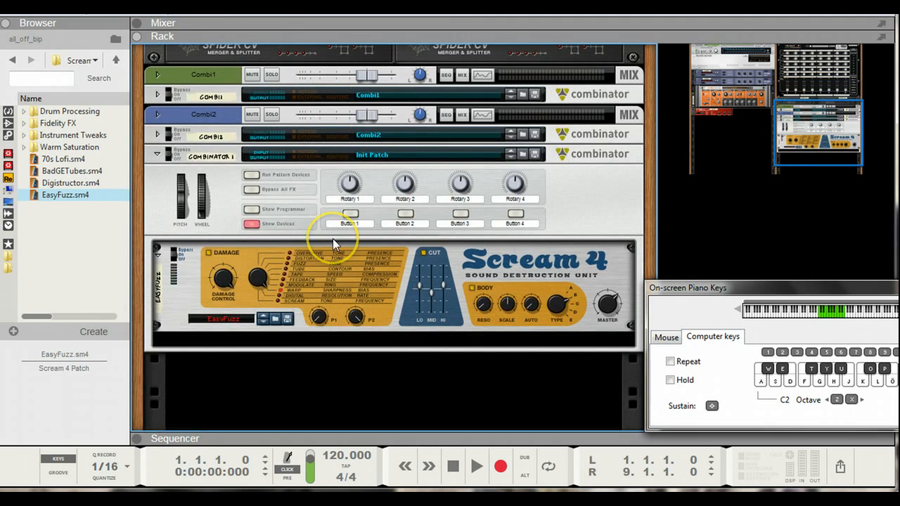
{"action": "scroll", "coordinate": [332, 238], "scroll_direction": "up", "scroll_amount": 5}
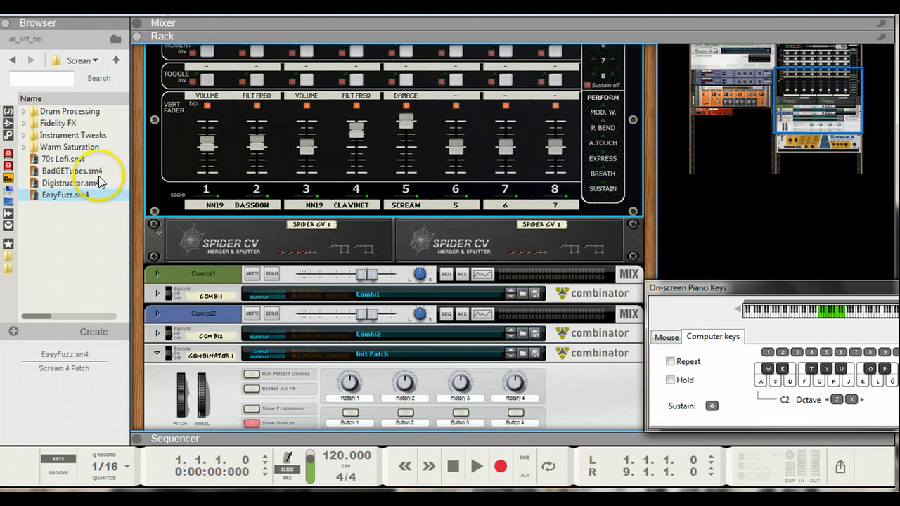
{"action": "left_click", "coordinate": [8, 134]}
{"action": "left_click_drag", "start_coordinate": [67, 290], "coordinate": [281, 220]}
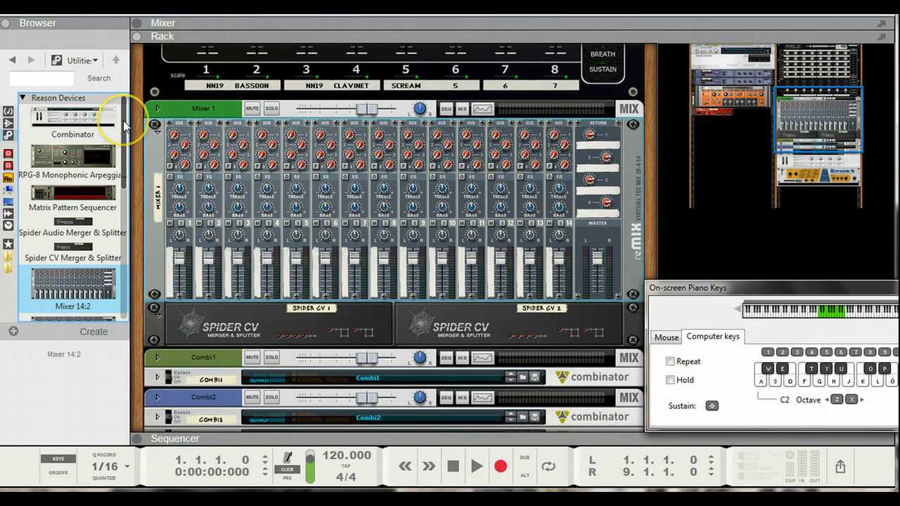
Add a Blamsoft Polymodular Audio Splitter between the Mixer 14:2 and the Spider CV units
{"action": "left_click_drag", "start_coordinate": [124, 125], "coordinate": [124, 197]}
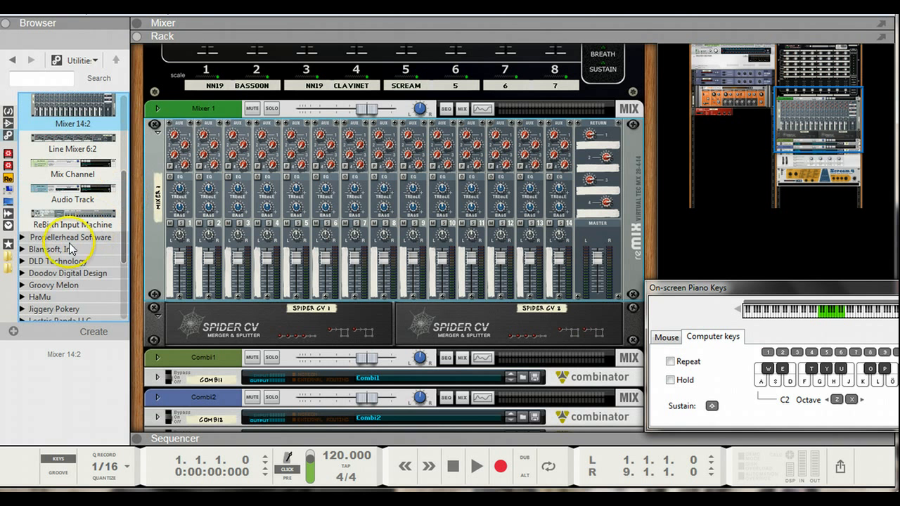
{"action": "left_click", "coordinate": [22, 249]}
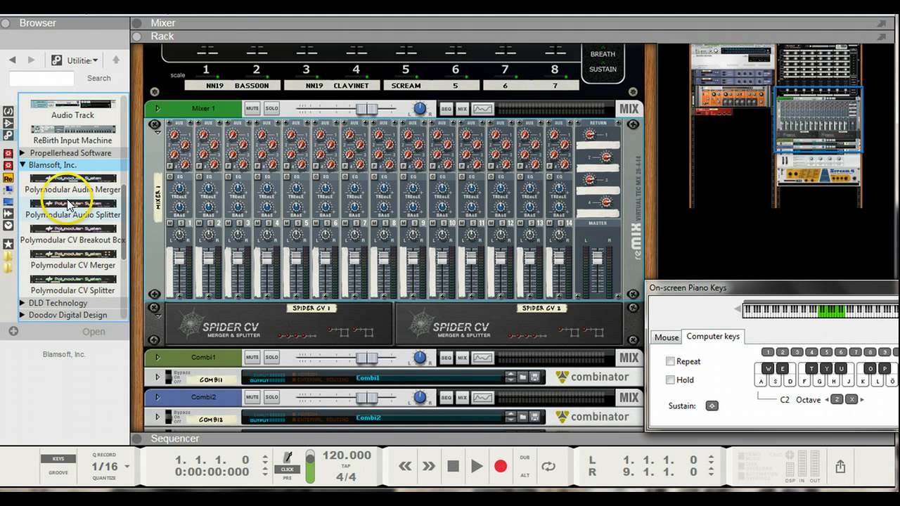
{"action": "mouse_move", "coordinate": [71, 211]}
{"action": "left_mouse_down"}
{"action": "mouse_move", "coordinate": [231, 296]}
{"action": "mouse_move", "coordinate": [317, 312]}
{"action": "mouse_move", "coordinate": [316, 301]}
{"action": "mouse_move", "coordinate": [312, 310]}
{"action": "left_mouse_up"}
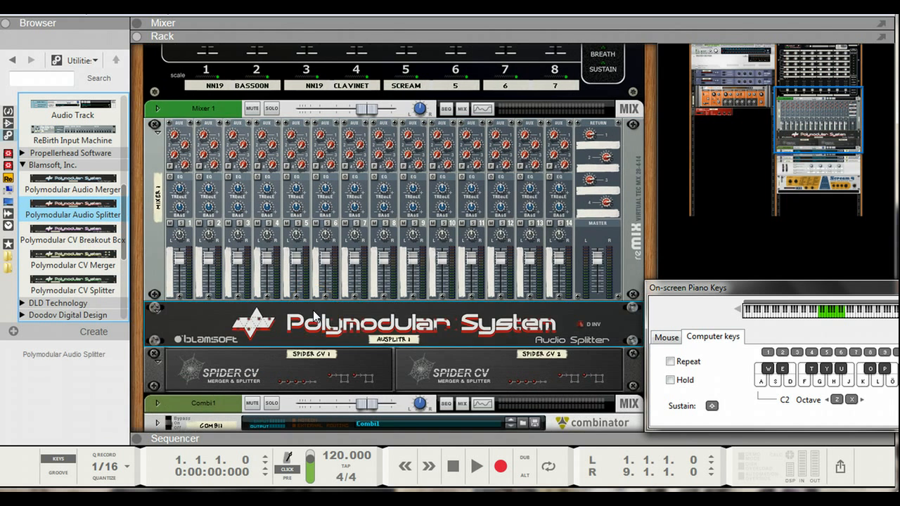
On the rack's rear, unfold Combi1 and its mix channel and reroute Combi1's left and right outputs to channel 1 of Mixer 1
{"action": "key", "text": "Tab"}
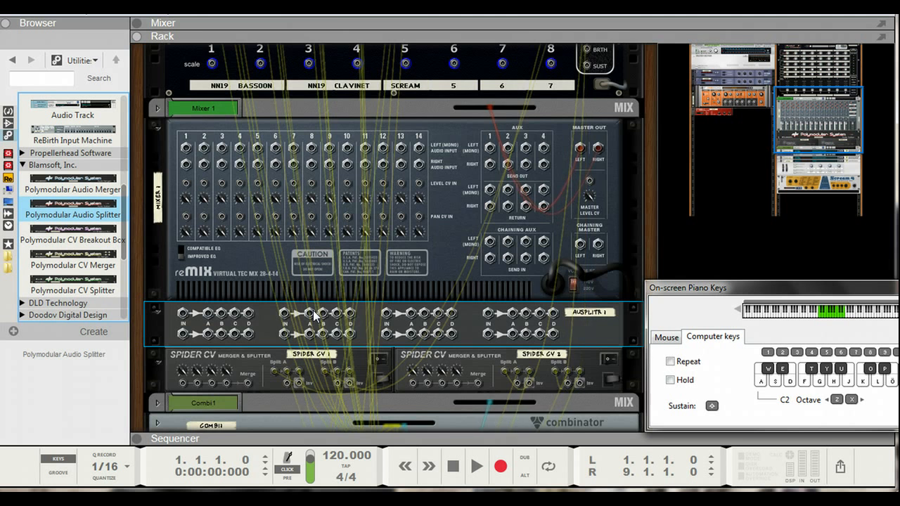
{"action": "scroll", "coordinate": [443, 303], "scroll_direction": "down", "scroll_amount": 2}
{"action": "scroll", "coordinate": [444, 303], "scroll_direction": "down", "scroll_amount": 2}
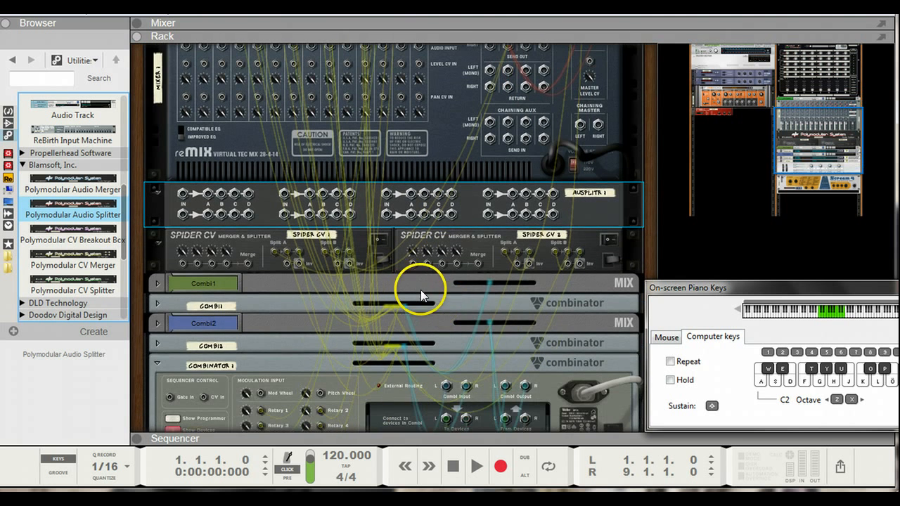
{"action": "left_click", "coordinate": [158, 282]}
{"action": "left_click", "coordinate": [154, 328]}
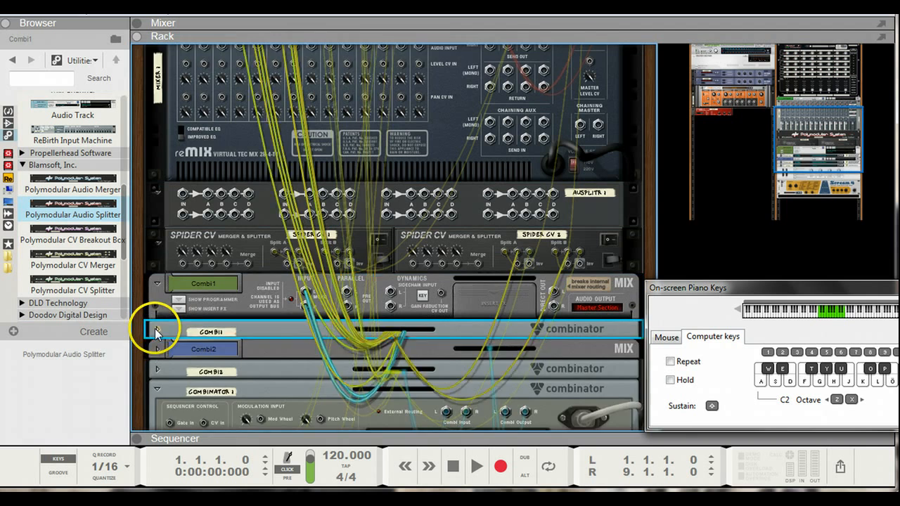
{"action": "left_click", "coordinate": [156, 329]}
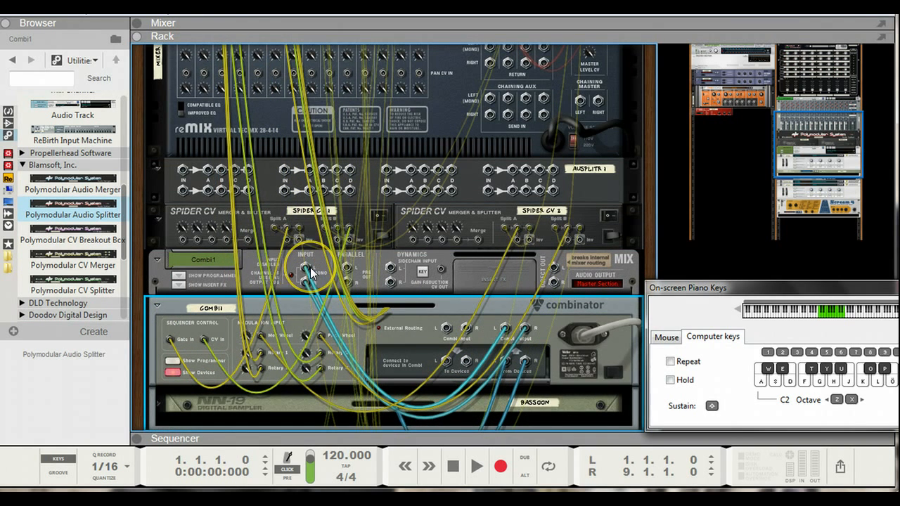
{"action": "mouse_move", "coordinate": [309, 271]}
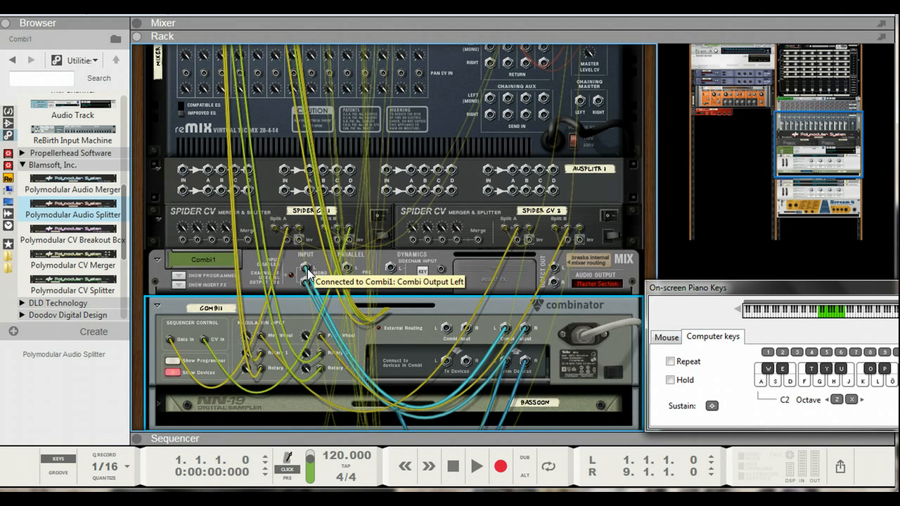
{"action": "left_click_drag", "start_coordinate": [310, 270], "coordinate": [186, 128]}
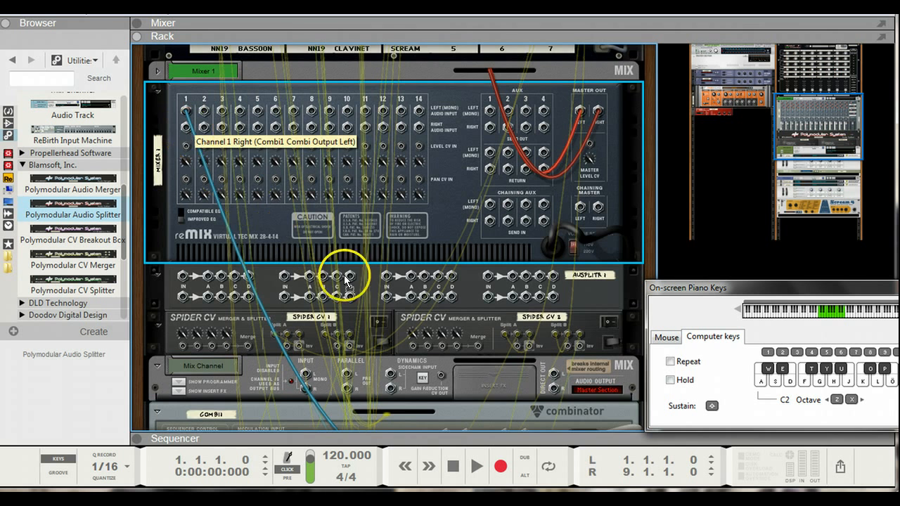
{"action": "scroll", "coordinate": [495, 384], "scroll_direction": "down", "scroll_amount": 3}
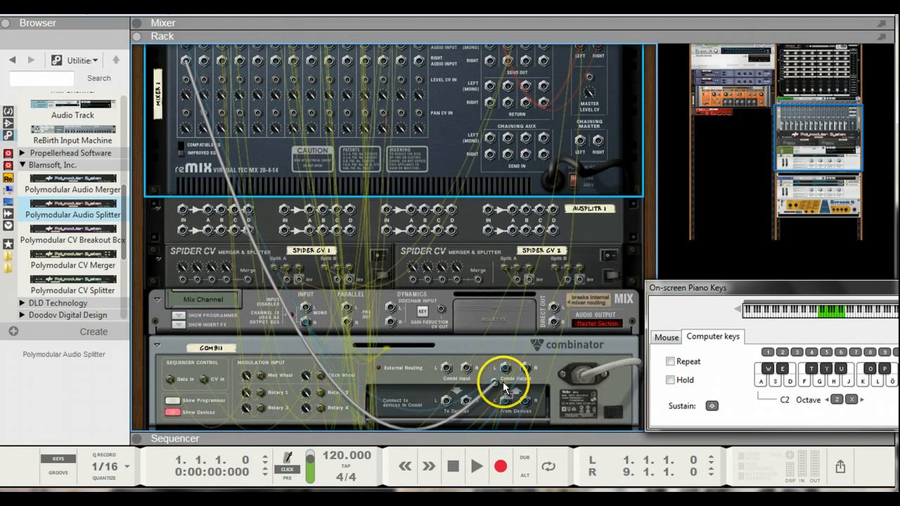
{"action": "left_click_drag", "start_coordinate": [502, 382], "coordinate": [510, 367]}
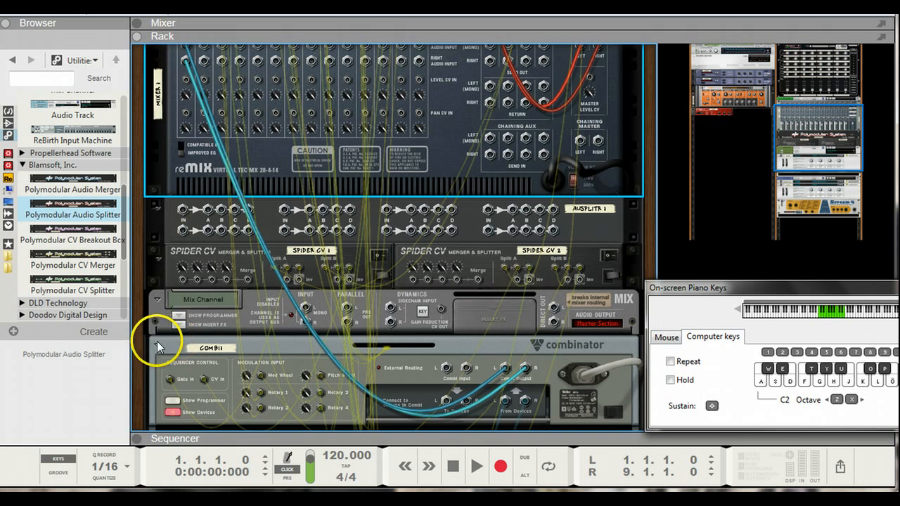
Delete the disconnected Mix Channel above the Combi1 Combinator
{"action": "left_click", "coordinate": [157, 307]}
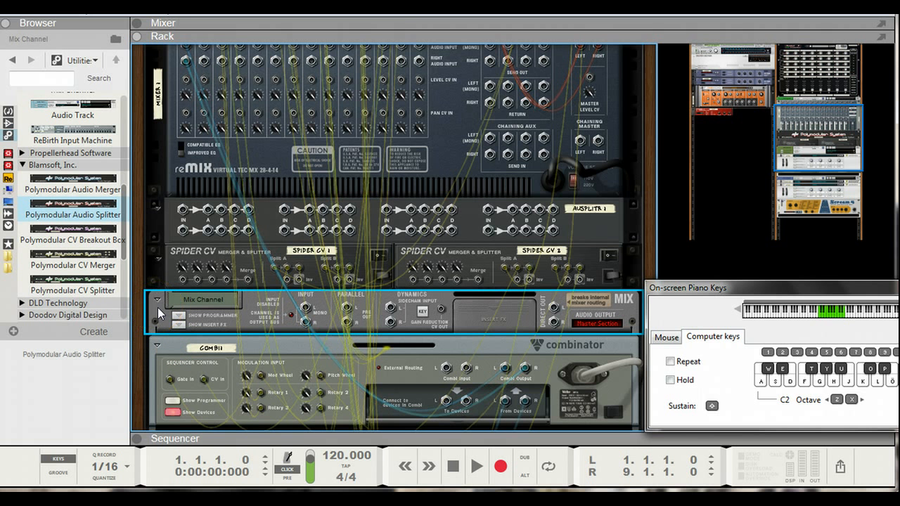
{"action": "key", "text": "Delete"}
{"action": "key", "text": "Return"}
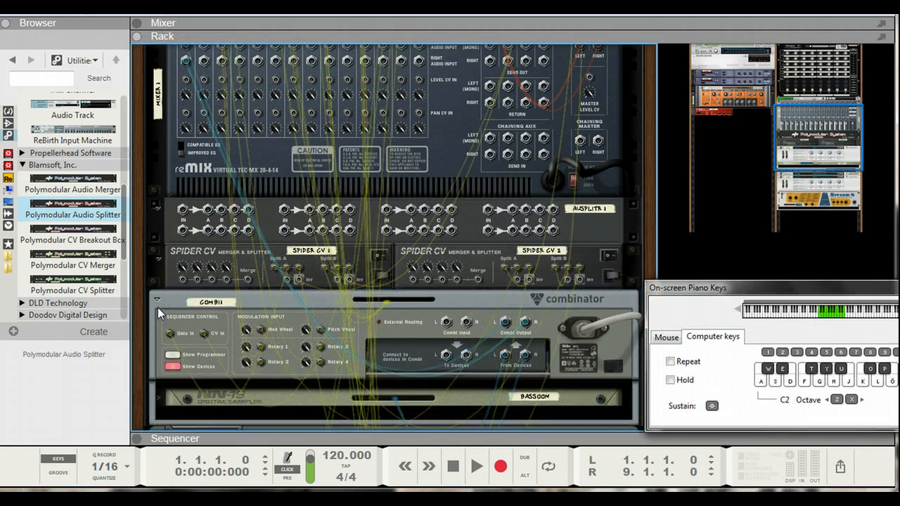
Connect Combi2's stereo output to the audio splitter's second input pair and move Combi1's stereo output to its first input pair
{"action": "scroll", "coordinate": [155, 364], "scroll_direction": "down", "scroll_amount": 2}
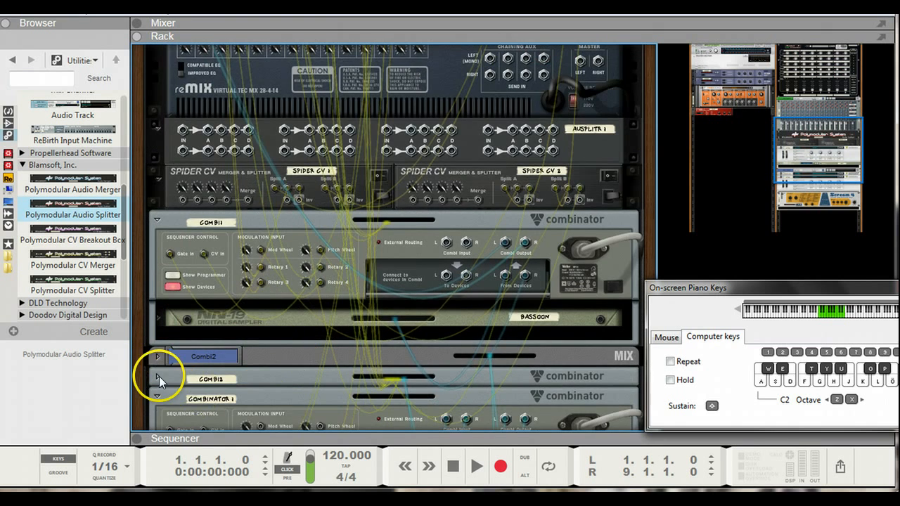
{"action": "left_click", "coordinate": [159, 376]}
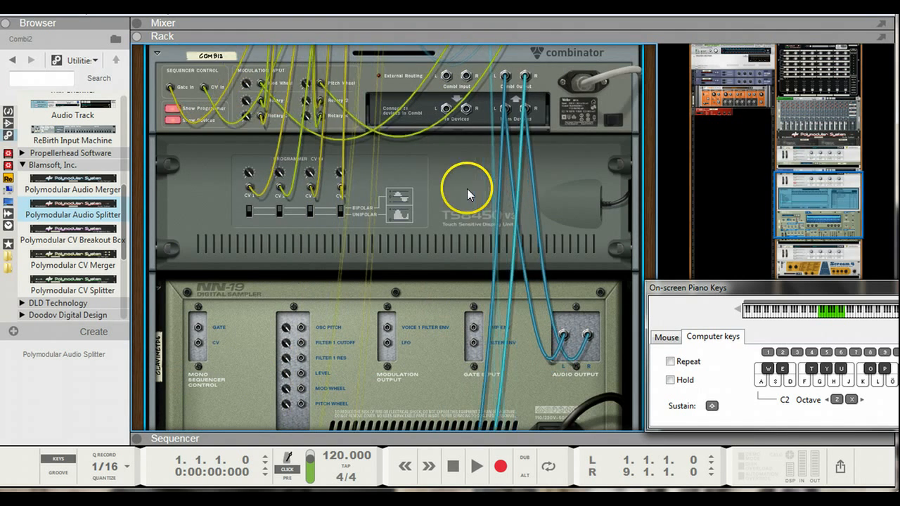
{"action": "scroll", "coordinate": [442, 72], "scroll_direction": "up", "scroll_amount": 2}
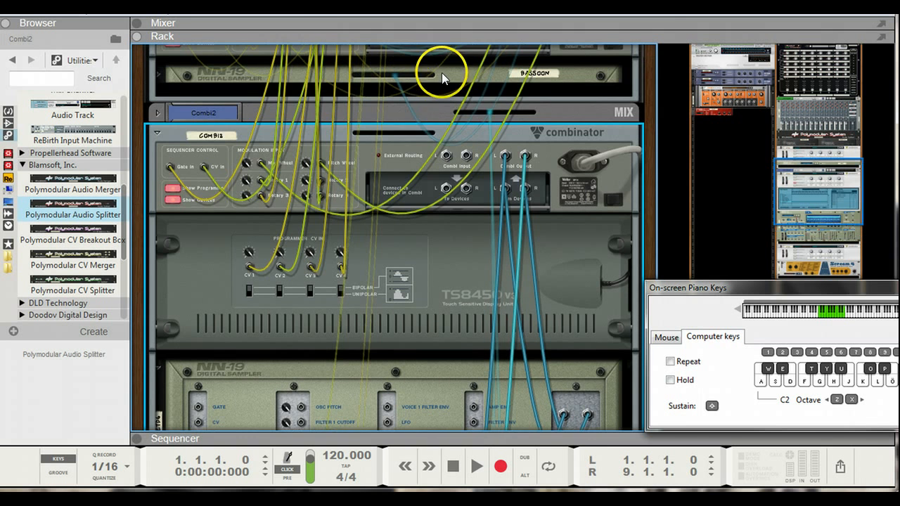
{"action": "left_click", "coordinate": [434, 114]}
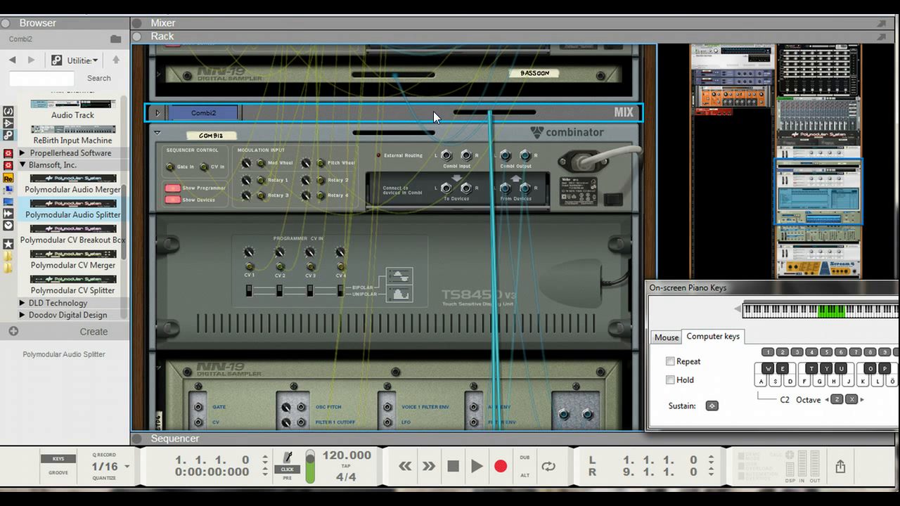
{"action": "left_click", "coordinate": [510, 159]}
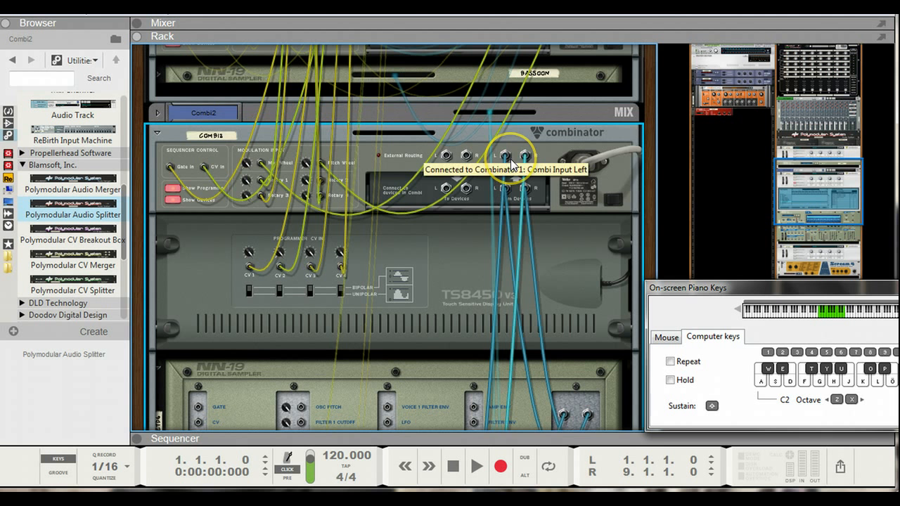
{"action": "left_click_drag", "start_coordinate": [534, 140], "coordinate": [286, 286]}
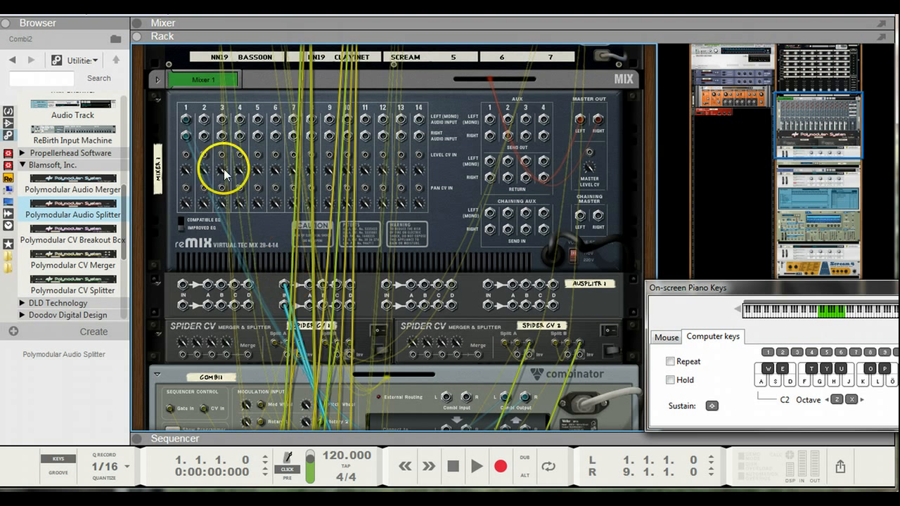
{"action": "left_click_drag", "start_coordinate": [186, 137], "coordinate": [182, 302]}
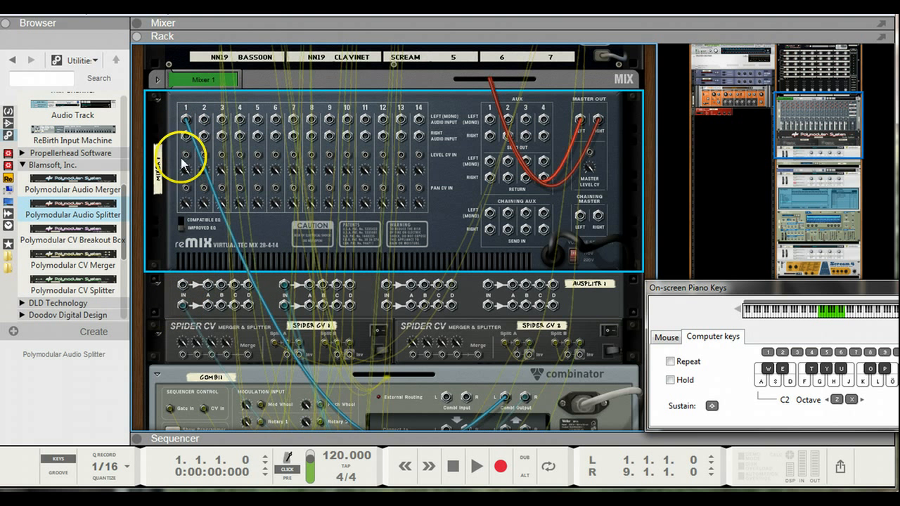
{"action": "left_click_drag", "start_coordinate": [186, 120], "coordinate": [183, 285]}
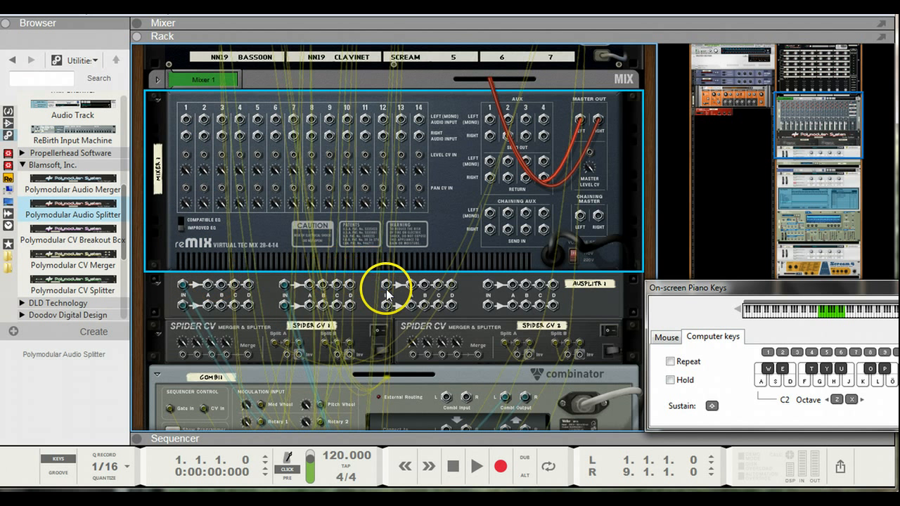
Connect the A outputs of the audio splitter's first and second sections to channels 1 and 2 of Mixer 1
{"action": "left_click", "coordinate": [211, 293]}
{"action": "left_click_drag", "start_coordinate": [170, 160], "coordinate": [186, 121]}
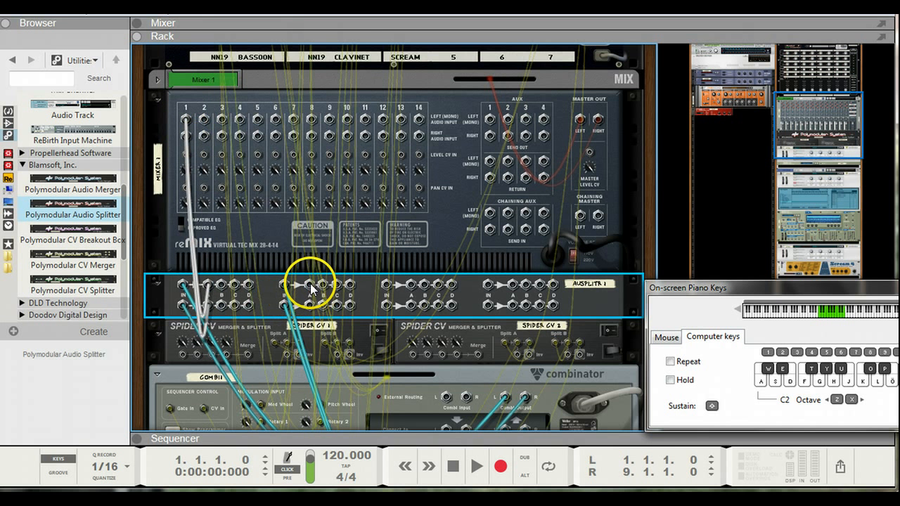
{"action": "left_click_drag", "start_coordinate": [307, 284], "coordinate": [206, 125]}
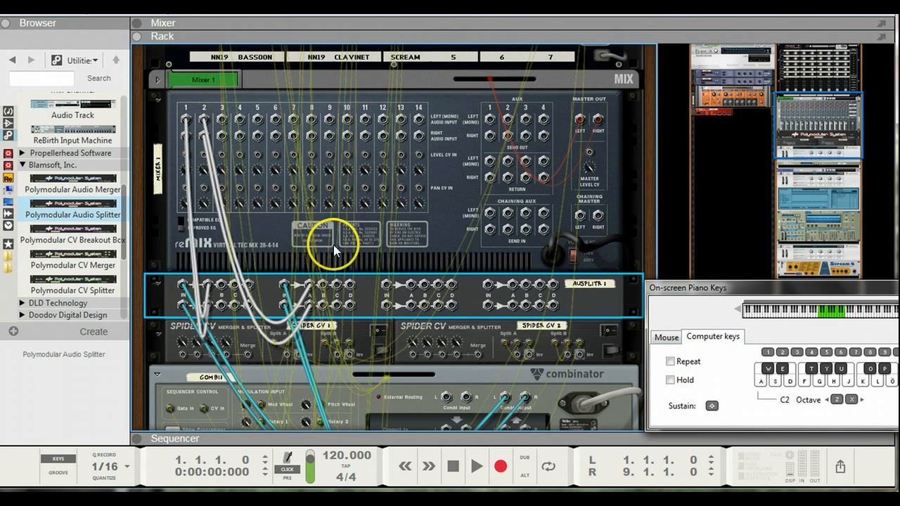
On the rack's rear, fold the Combi2 Combinator below the Mix Channel to bring Combinator 1 with the Scream 4 into reach
{"action": "scroll", "coordinate": [352, 267], "scroll_direction": "down", "scroll_amount": 5}
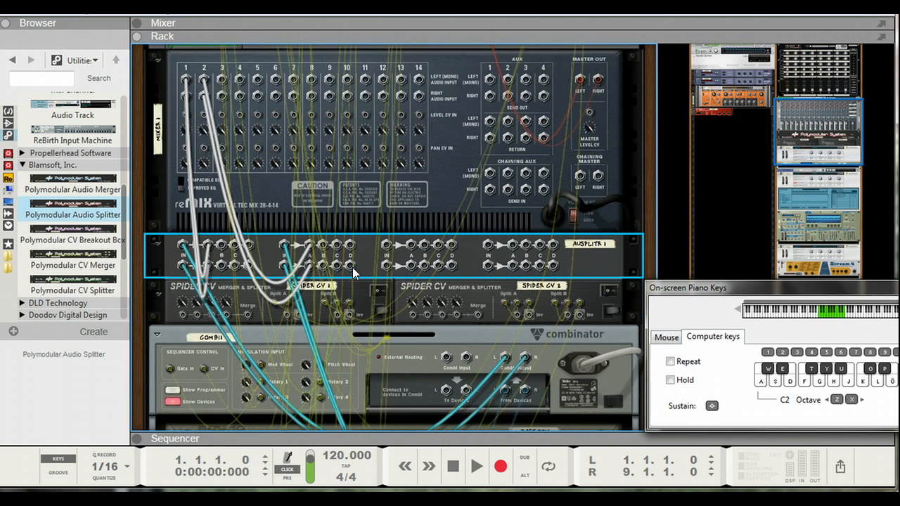
{"action": "scroll", "coordinate": [492, 394], "scroll_direction": "down", "scroll_amount": 2}
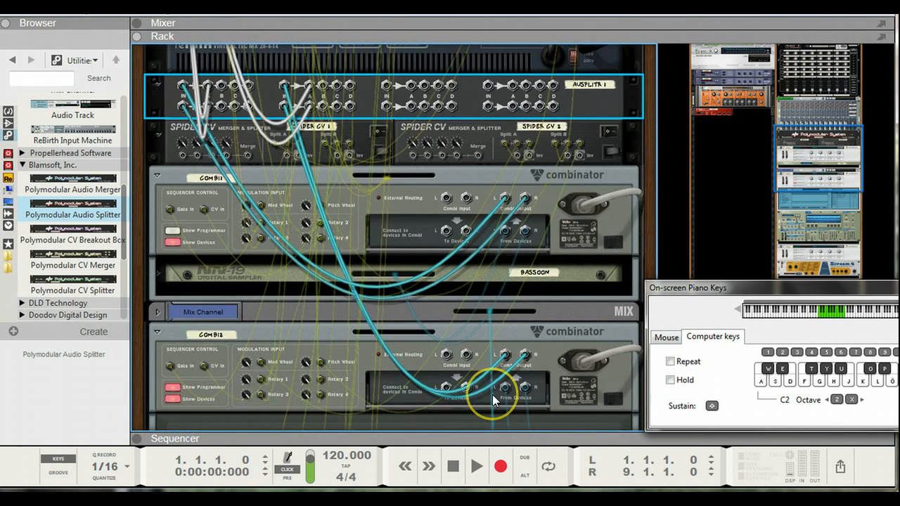
{"action": "scroll", "coordinate": [490, 391], "scroll_direction": "down", "scroll_amount": 3}
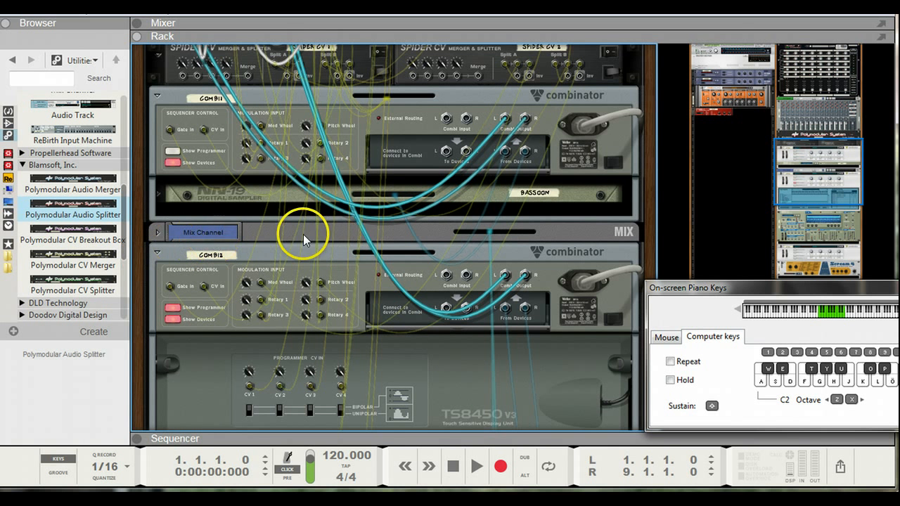
{"action": "left_click", "coordinate": [279, 229]}
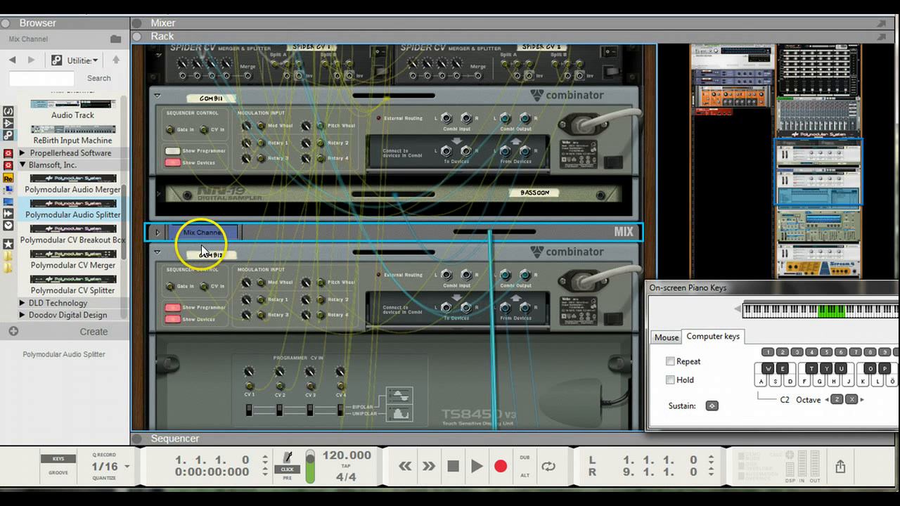
{"action": "scroll", "coordinate": [236, 271], "scroll_direction": "down", "scroll_amount": 2}
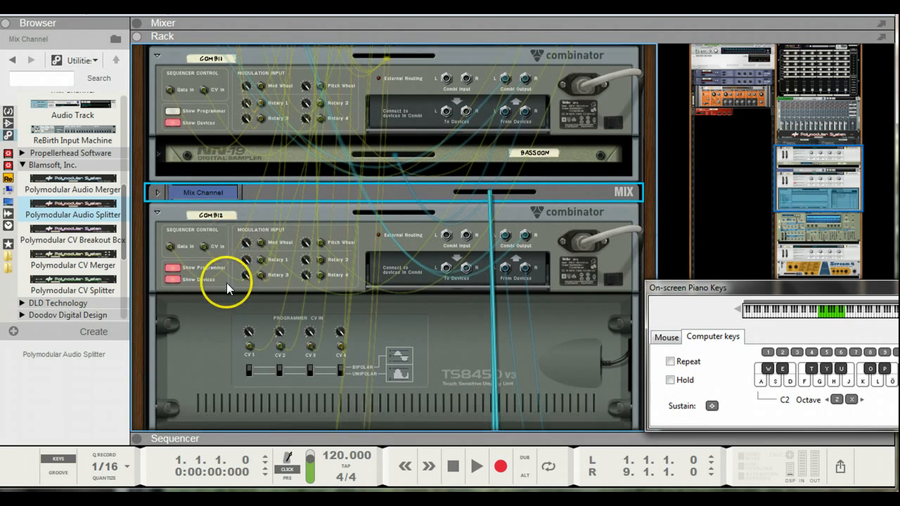
{"action": "scroll", "coordinate": [302, 278], "scroll_direction": "down", "scroll_amount": 8}
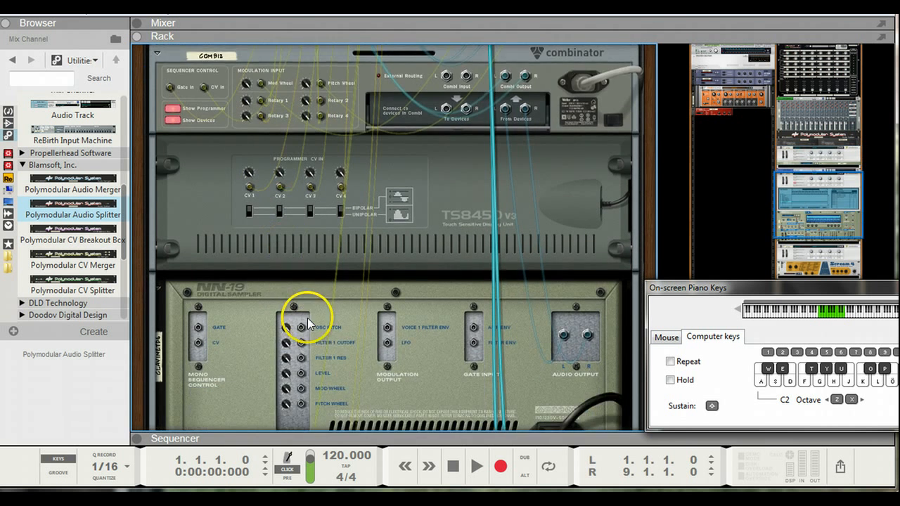
{"action": "scroll", "coordinate": [191, 119], "scroll_direction": "up", "scroll_amount": 3}
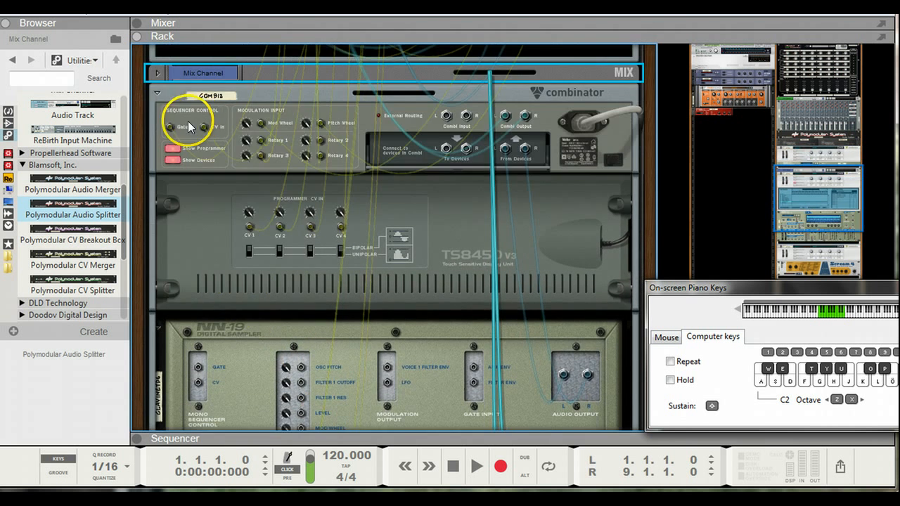
{"action": "left_click", "coordinate": [158, 94]}
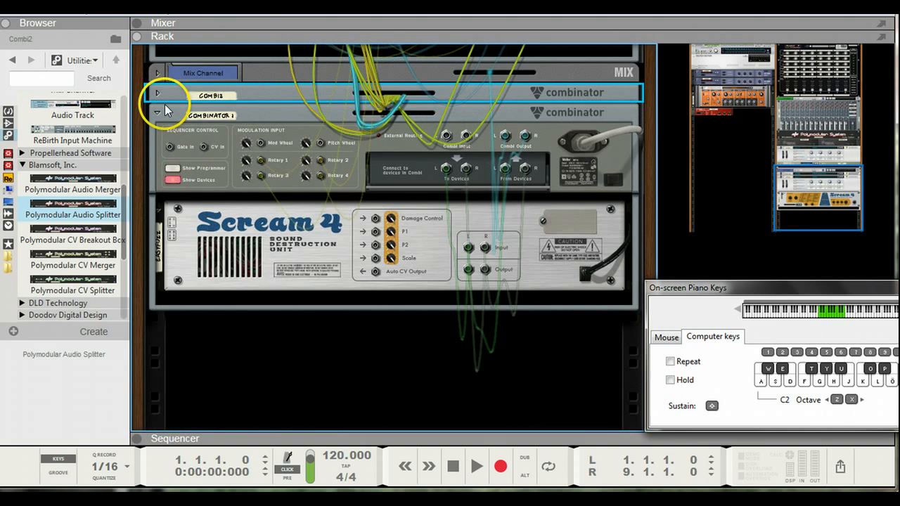
Move Combinator 1's stereo output to the audio splitter's third input pair and connect that section's A outputs to channel 3 of Mixer 1
{"action": "left_click", "coordinate": [541, 146]}
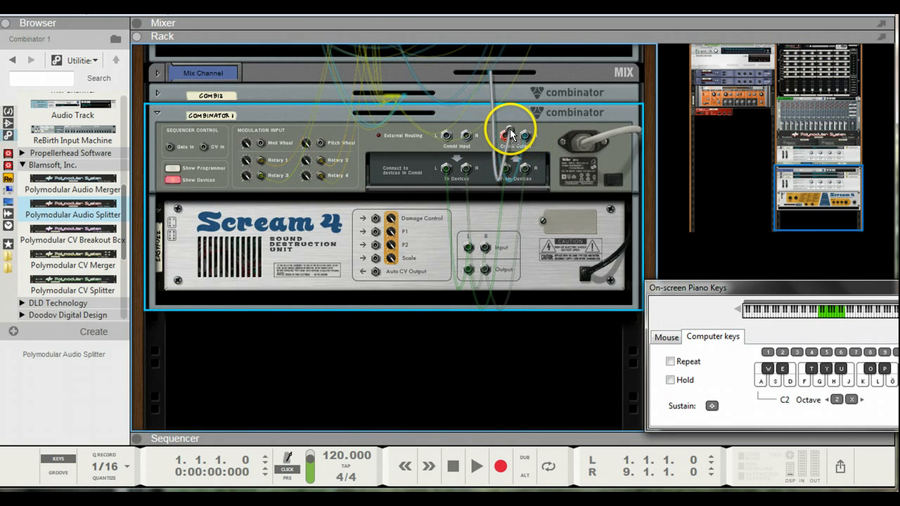
{"action": "left_click_drag", "start_coordinate": [510, 128], "coordinate": [546, 145]}
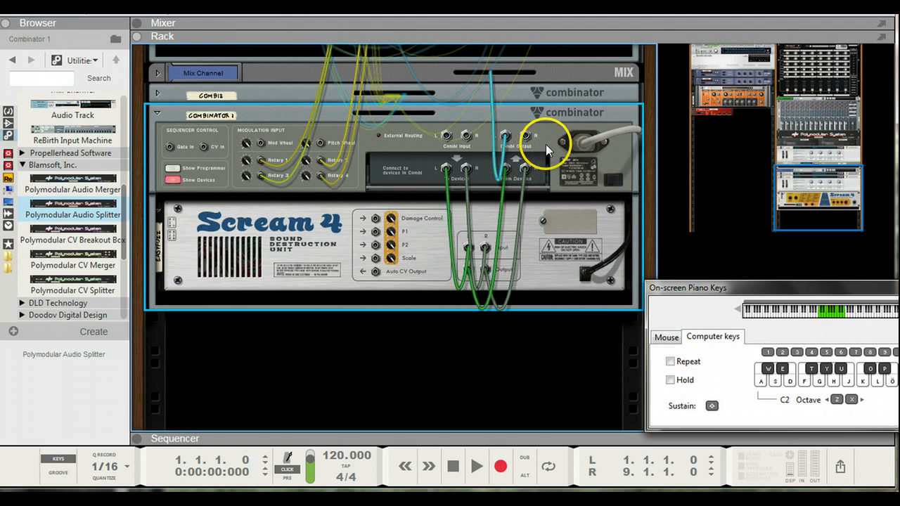
{"action": "left_click", "coordinate": [507, 135]}
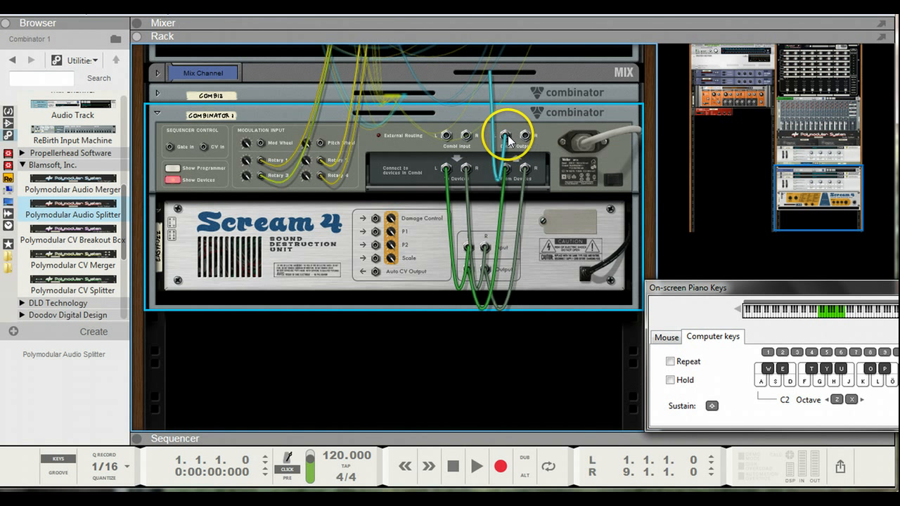
{"action": "left_click_drag", "start_coordinate": [509, 140], "coordinate": [224, 118]}
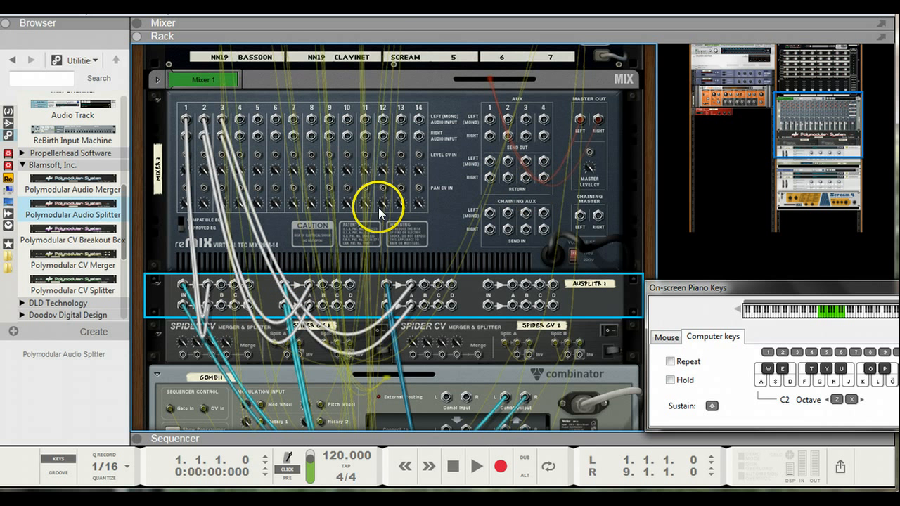
{"action": "mouse_move", "coordinate": [378, 207]}
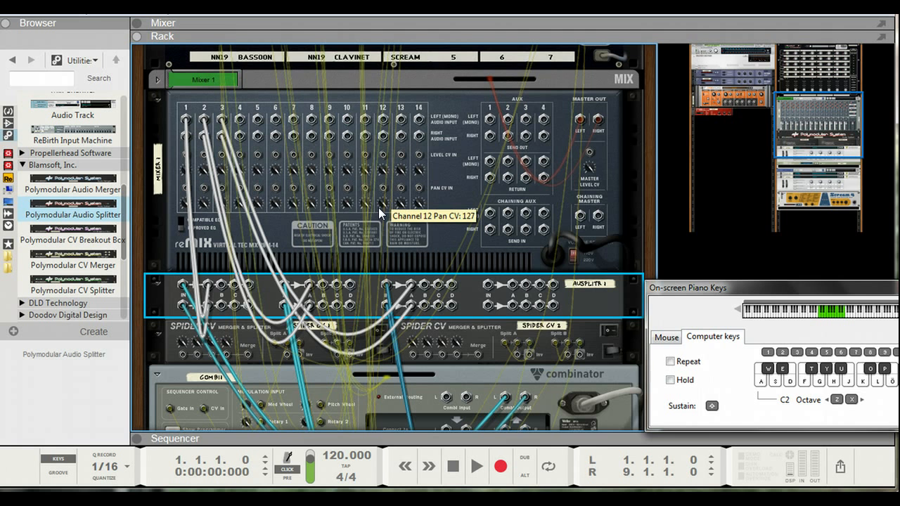
{"action": "key", "text": "F7"}
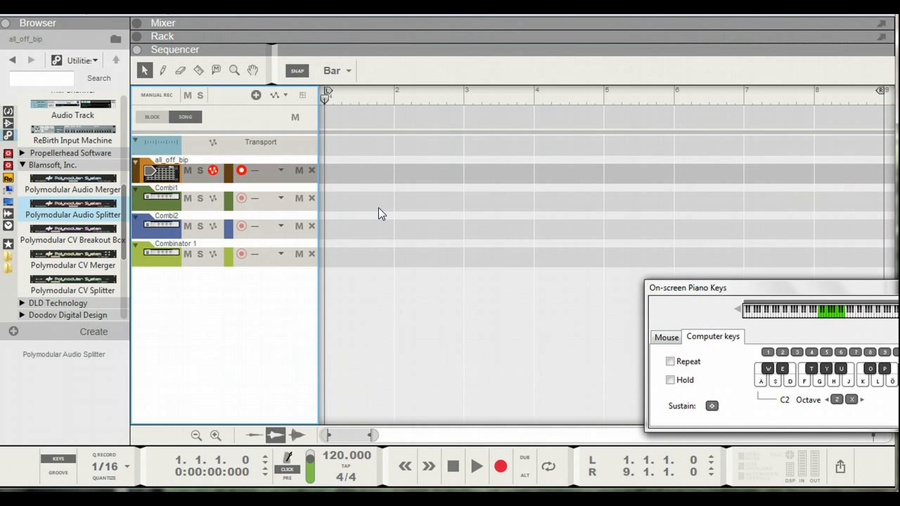
{"action": "key", "text": "F6"}
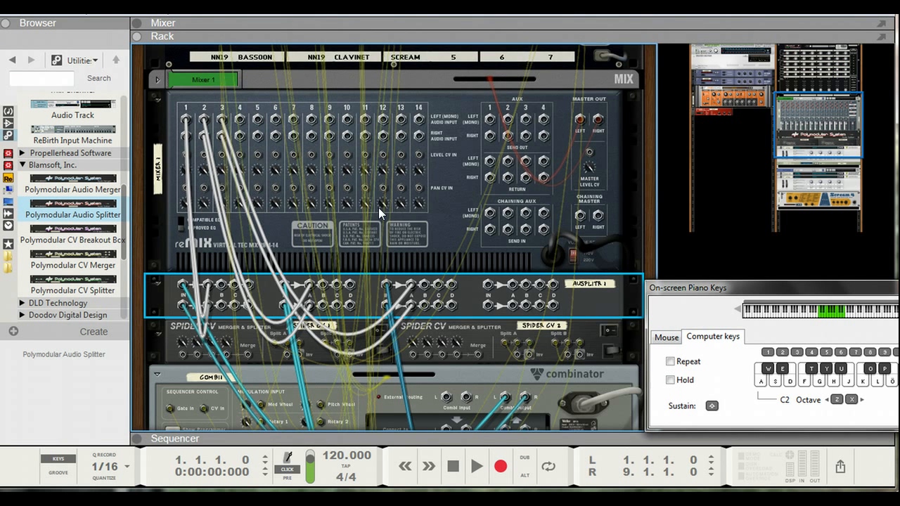
On the rack's front, lower and reset the channel 1 and 2 levels of Mixer 1, and pull the channel 3 level fully down
{"action": "key", "text": "Tab"}
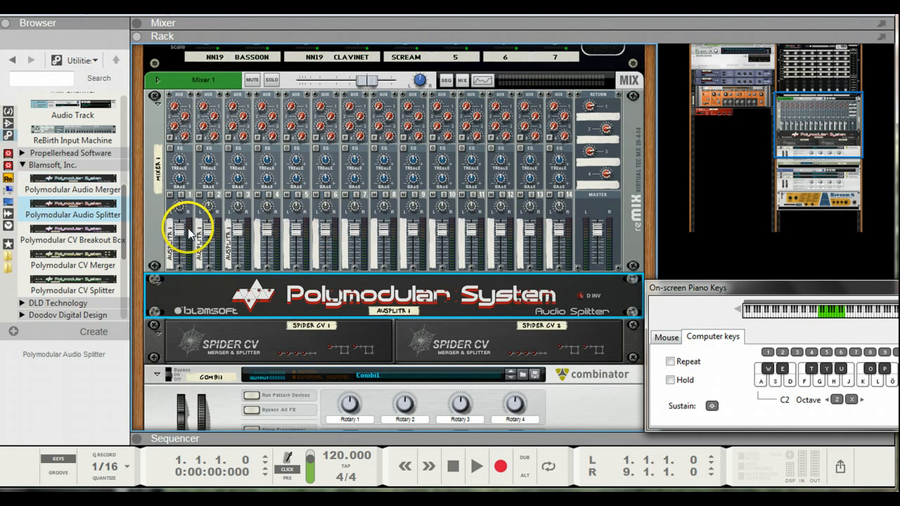
{"action": "left_click_drag", "start_coordinate": [179, 230], "coordinate": [191, 294]}
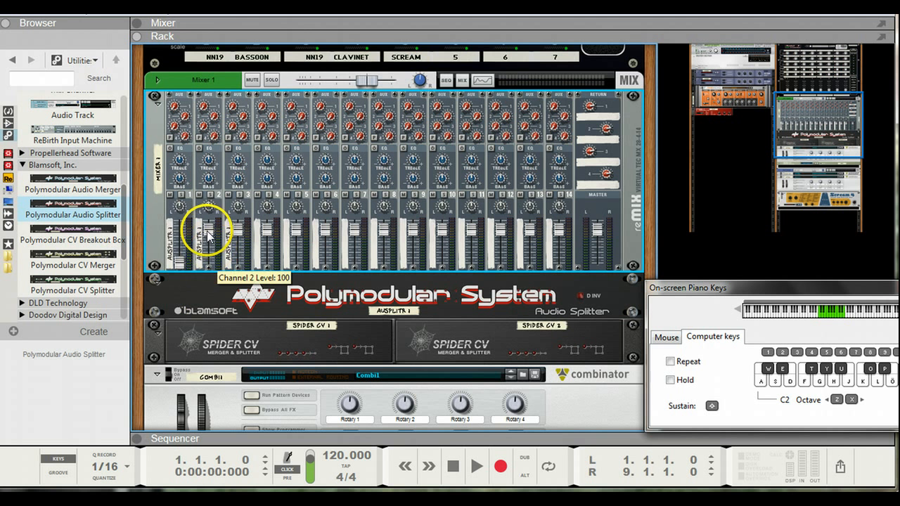
{"action": "left_click_drag", "start_coordinate": [208, 234], "coordinate": [208, 294]}
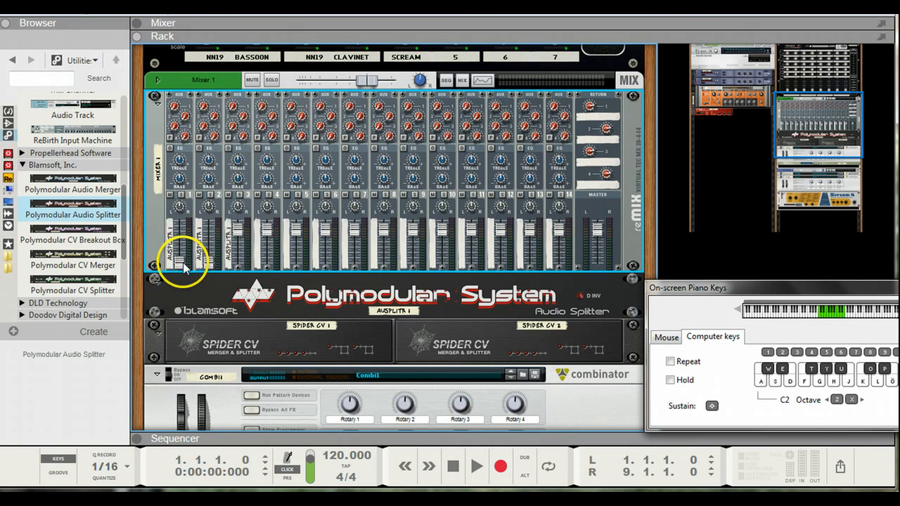
{"action": "left_click", "coordinate": [180, 260], "text": "ctrl"}
{"action": "left_click", "coordinate": [208, 262], "text": "ctrl"}
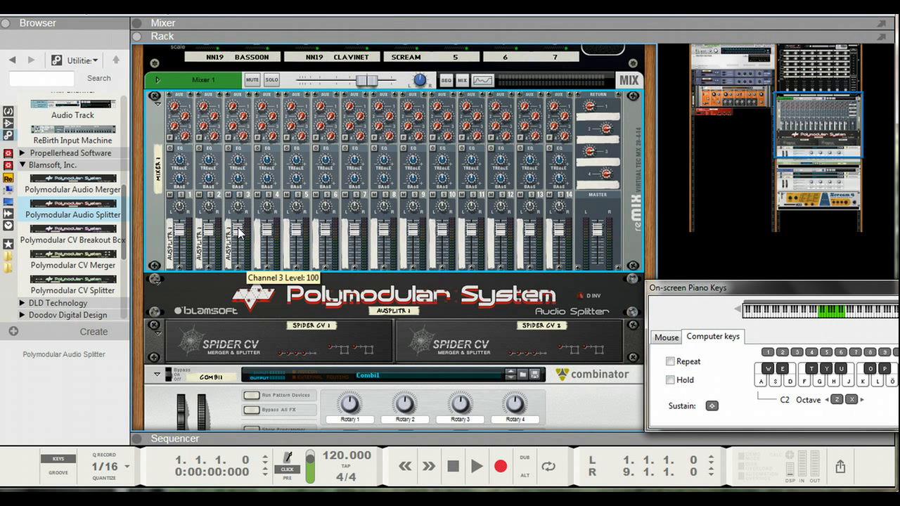
{"action": "left_click_drag", "start_coordinate": [239, 233], "coordinate": [244, 296]}
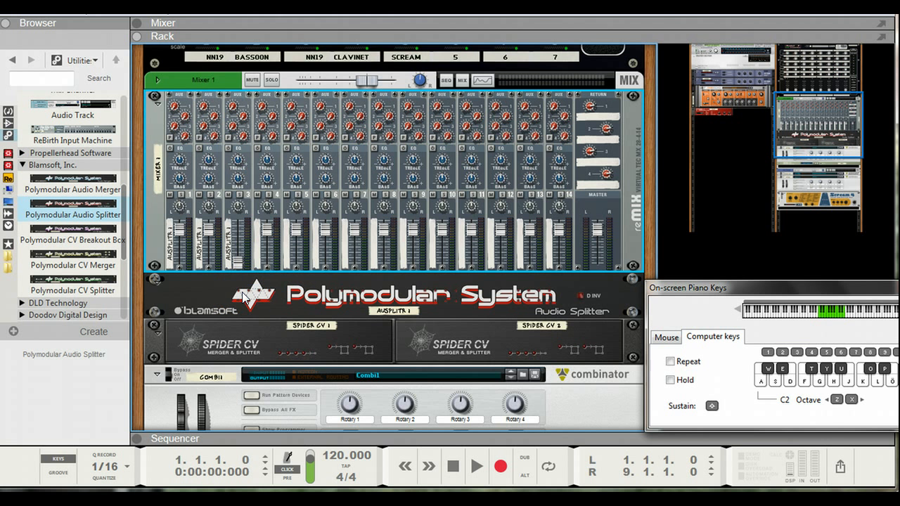
On the rack's rear, connect Mixer 1's channel 4 level CV input to the Newtrol's vertical fader 6 output
{"action": "key", "text": "Tab"}
{"action": "left_click", "coordinate": [250, 186]}
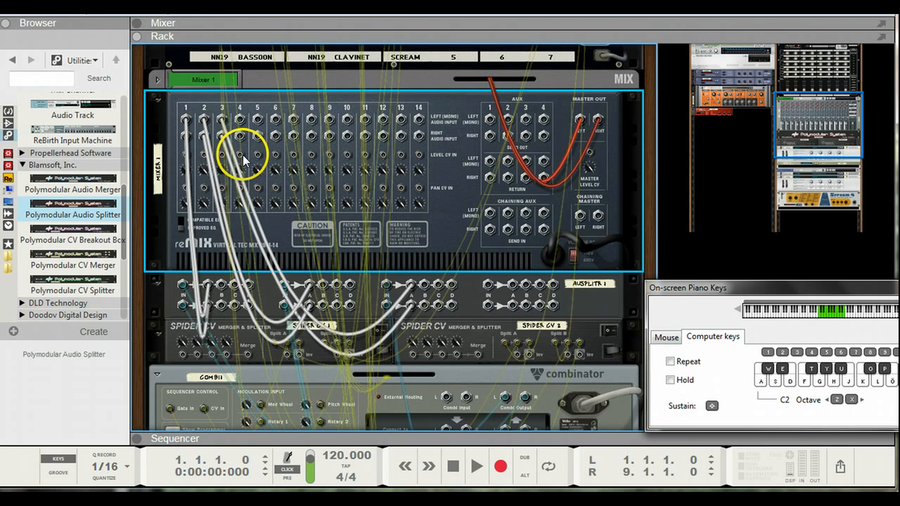
{"action": "left_click_drag", "start_coordinate": [242, 158], "coordinate": [456, 68]}
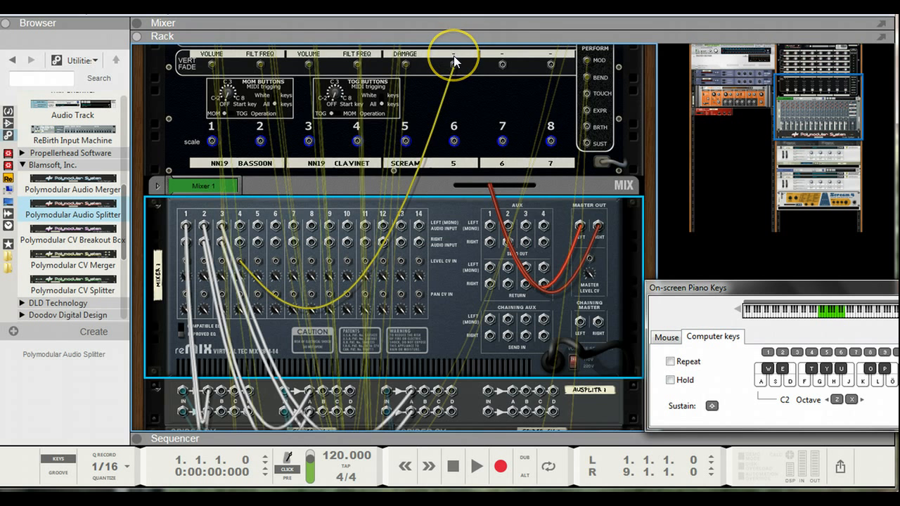
Label the Newtrol's vertical fader 6 VOLUME and rename its channel 6 scribble strip SCREAM
{"action": "double_click", "coordinate": [453, 55]}
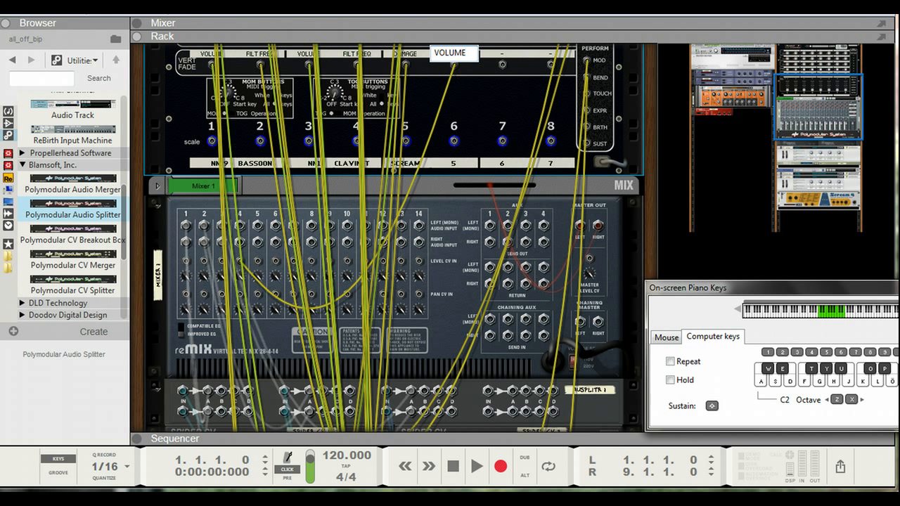
{"action": "key", "text": "Return"}
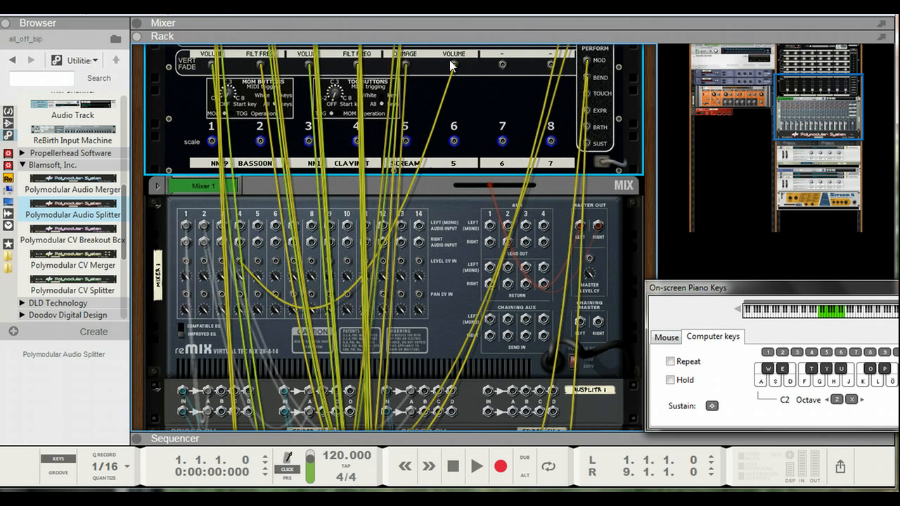
{"action": "double_click", "coordinate": [416, 164]}
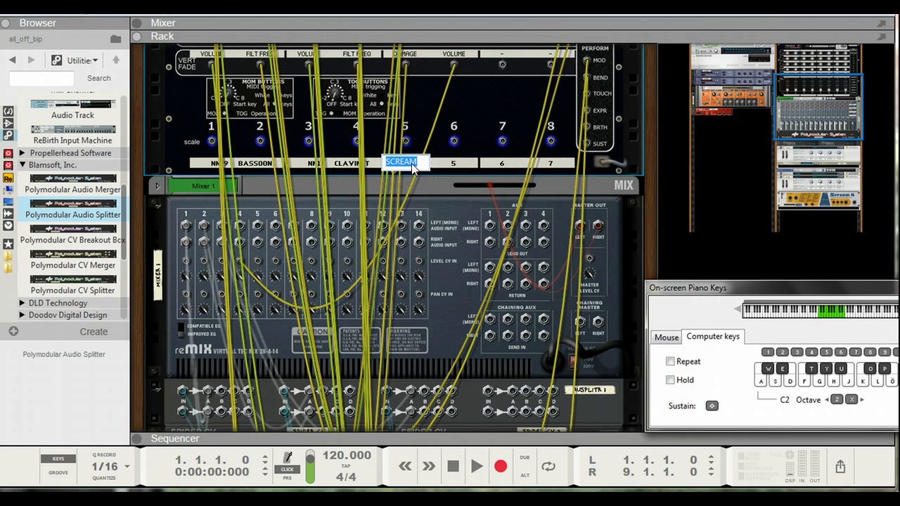
{"action": "key", "text": "ctrl+c"}
{"action": "double_click", "coordinate": [453, 169]}
{"action": "key", "text": "ctrl+v"}
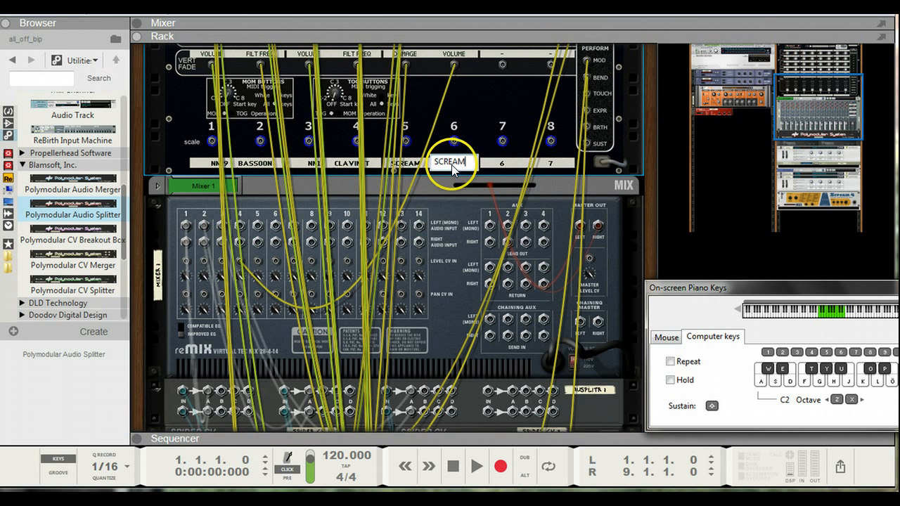
{"action": "key", "text": "Return"}
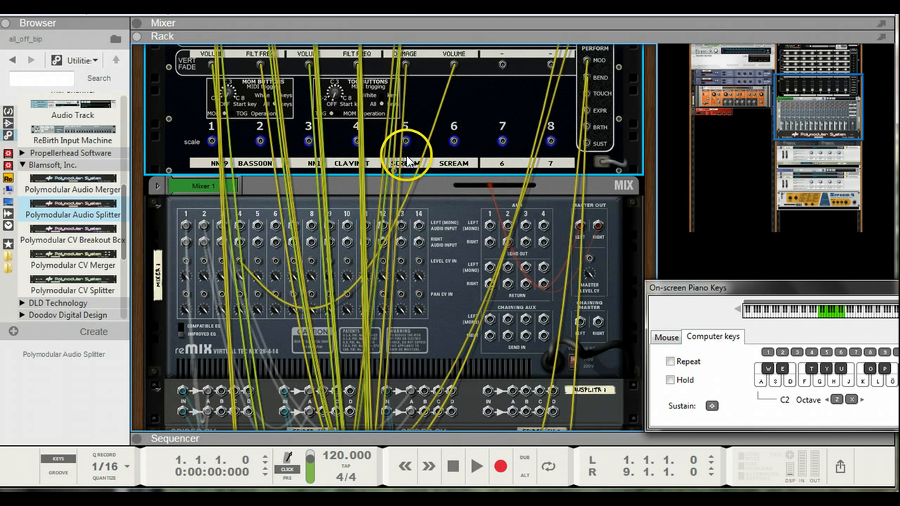
On the rack's front, play test notes, switch off bipolar mode for Newtrol vertical fader 6 and raise that fader fully
{"action": "scroll", "coordinate": [406, 154], "scroll_direction": "up", "scroll_amount": 2}
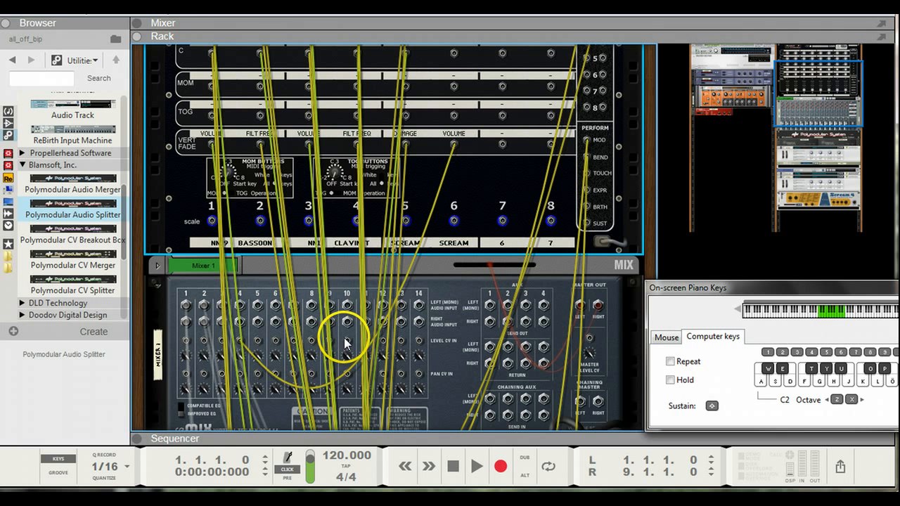
{"action": "key", "text": "Tab"}
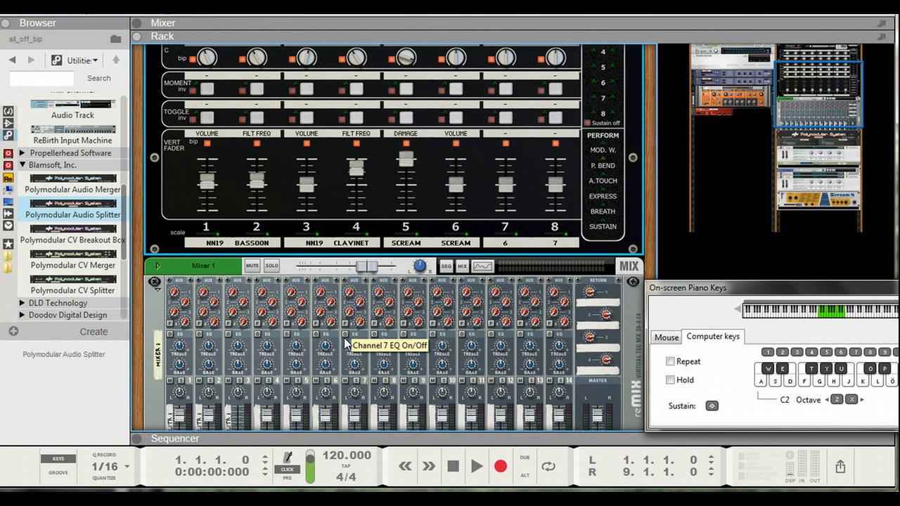
{"action": "key", "text": "k"}
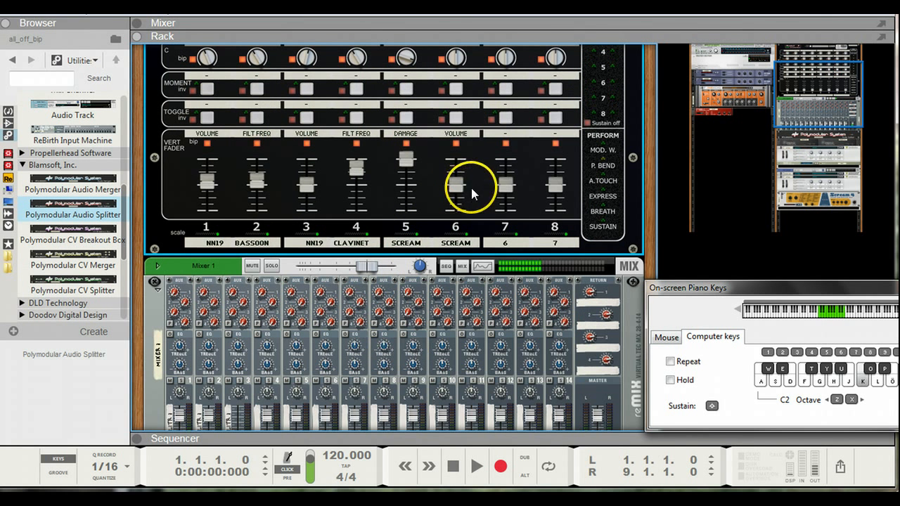
{"action": "left_click_drag", "start_coordinate": [457, 187], "coordinate": [458, 169]}
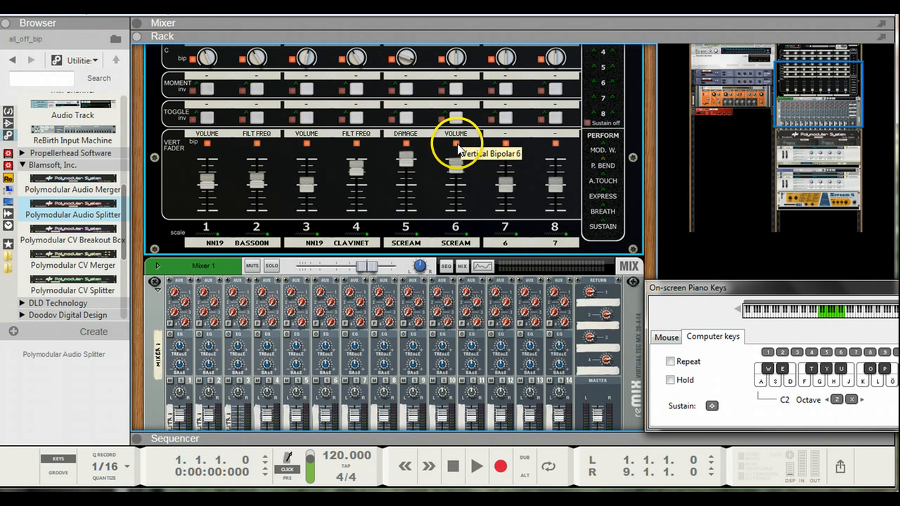
{"action": "left_click", "coordinate": [456, 144]}
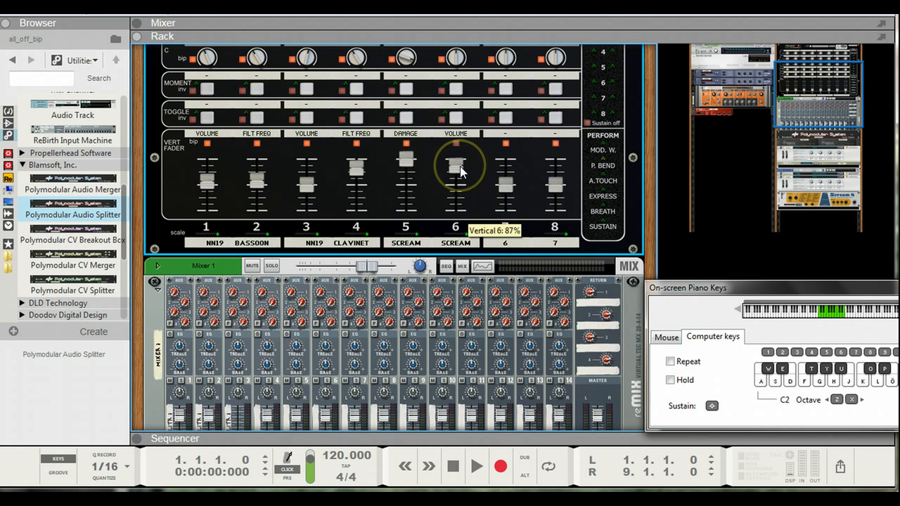
{"action": "key", "text": "h"}
{"action": "key", "text": "k"}
{"action": "left_click_drag", "start_coordinate": [459, 166], "coordinate": [462, 142]}
Play test notes while checking Mixer 1's channel level meters, and inspect the Scream 4 in Combinator 1
{"action": "scroll", "coordinate": [451, 161], "scroll_direction": "down", "scroll_amount": 3}
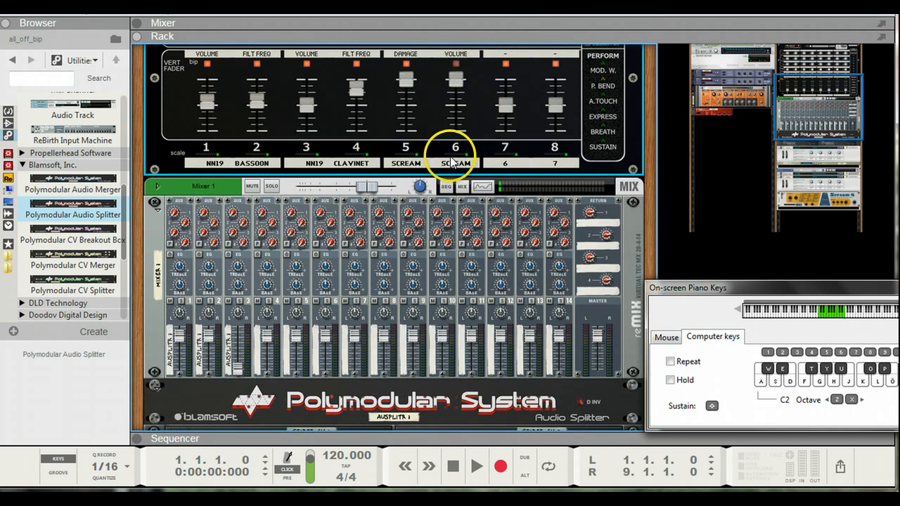
{"action": "key", "text": "k"}
{"action": "key", "text": "h"}
{"action": "key", "text": "k"}
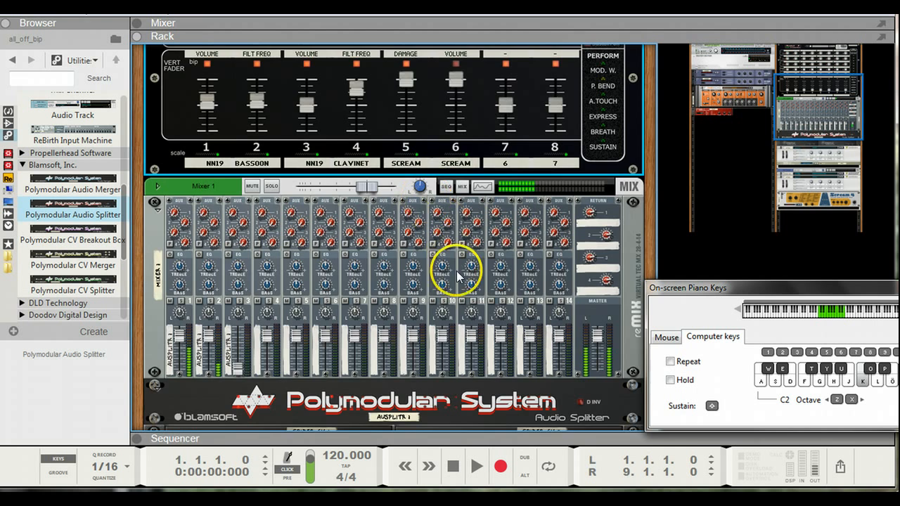
{"action": "scroll", "coordinate": [447, 309], "scroll_direction": "down", "scroll_amount": 20}
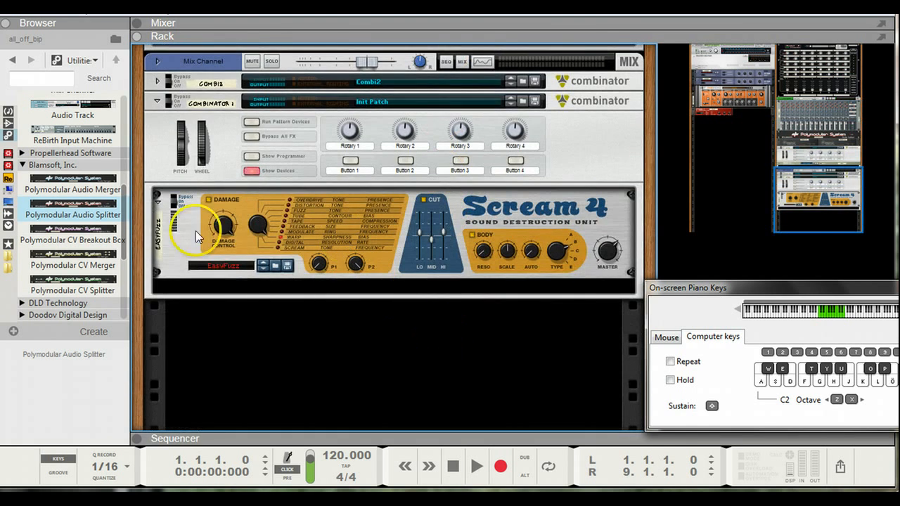
On the rack's rear, connect Combinator 1's Combi input to Mixer 1's aux 1 send output
{"action": "left_click", "coordinate": [231, 154]}
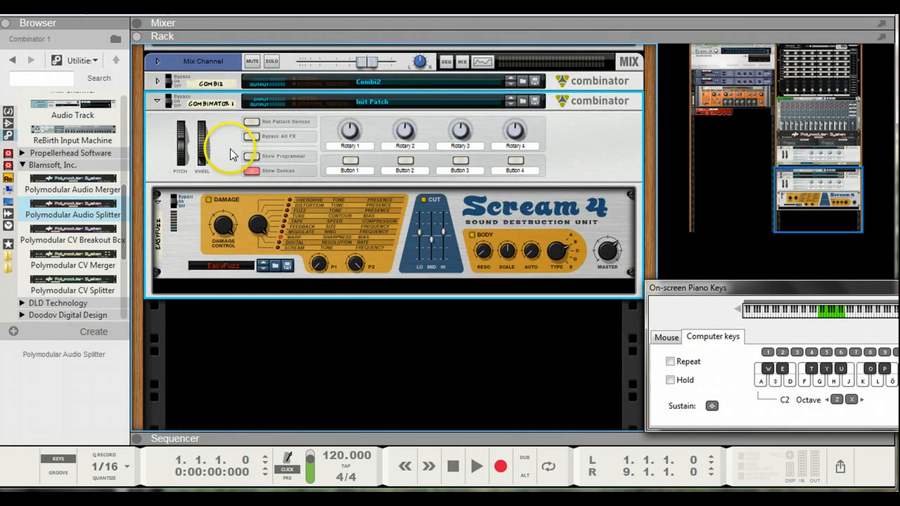
{"action": "key", "text": "Tab"}
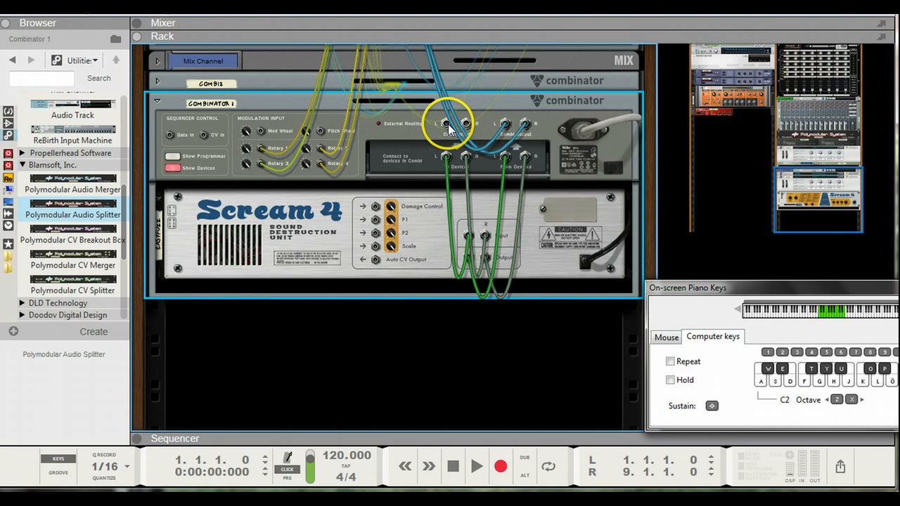
{"action": "left_click_drag", "start_coordinate": [448, 127], "coordinate": [490, 173]}
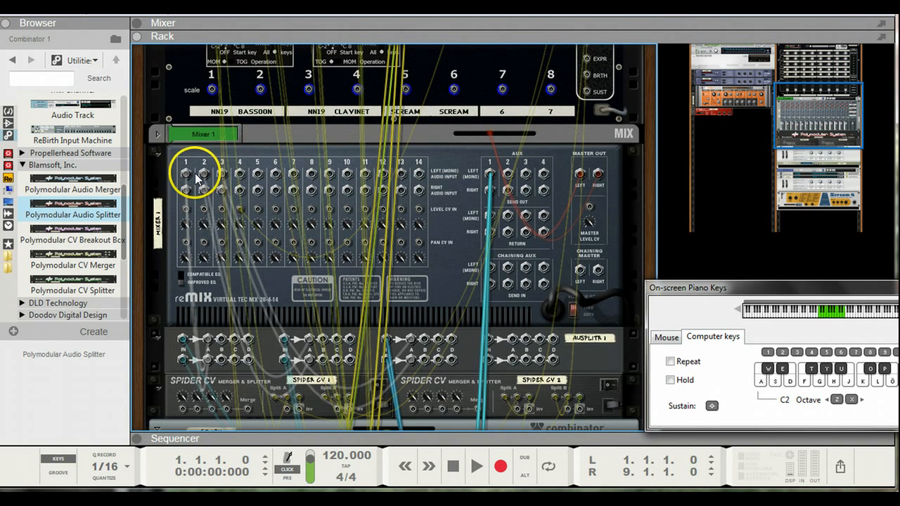
Connect output B of the audio splitter's first and second sections to Mixer 1's channel 11 and channel 12 audio inputs
{"action": "key", "text": "Tab"}
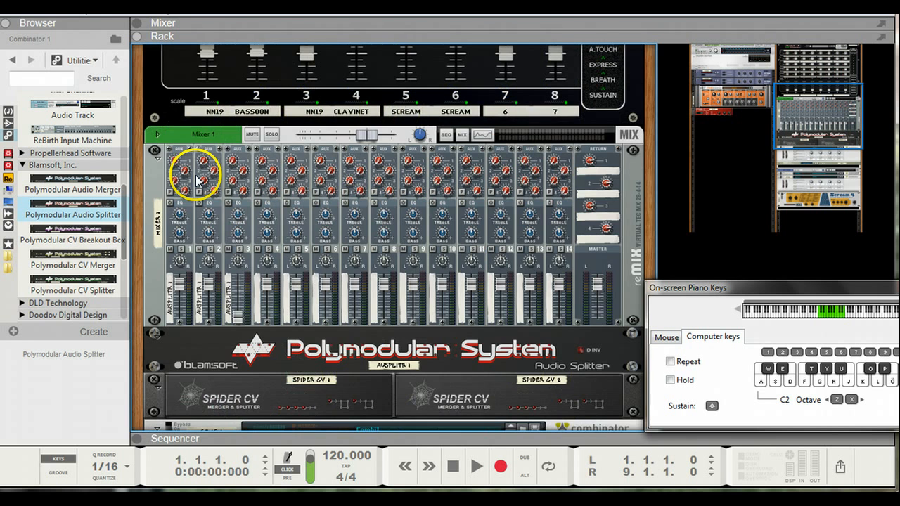
{"action": "left_click", "coordinate": [180, 169]}
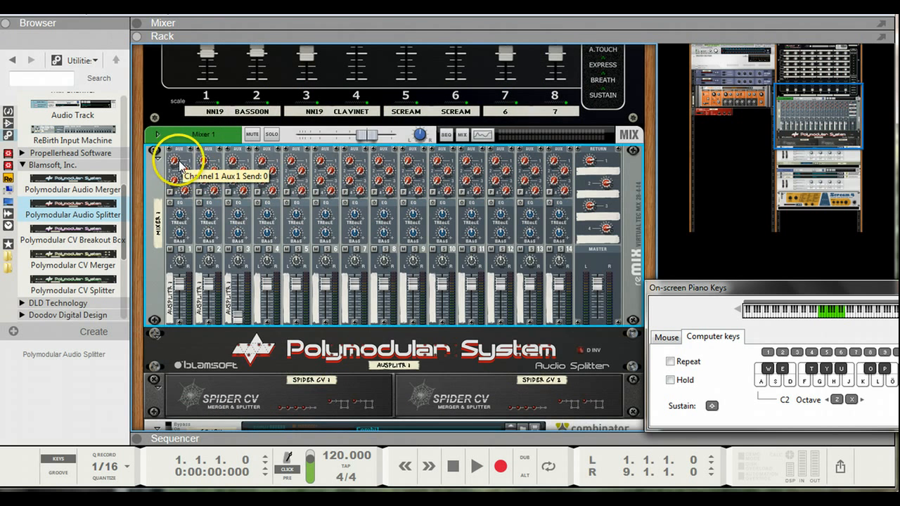
{"action": "scroll", "coordinate": [246, 187], "scroll_direction": "down", "scroll_amount": 3}
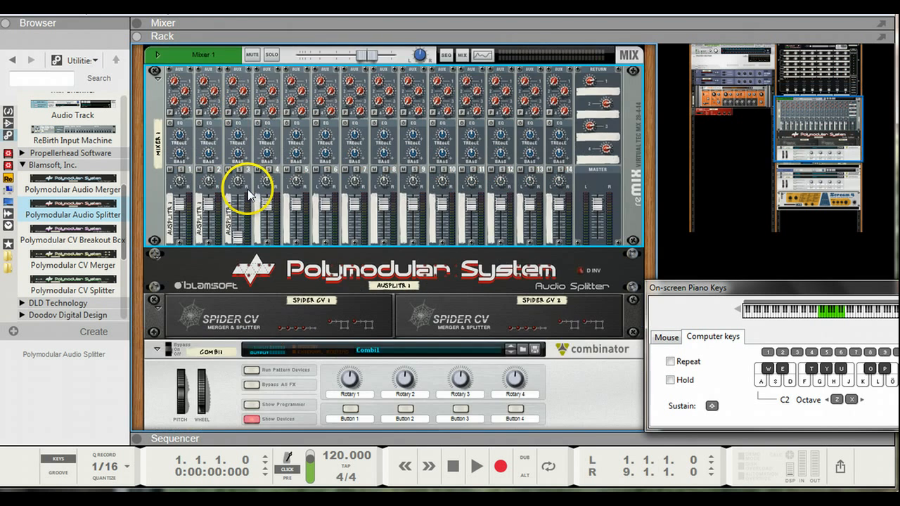
{"action": "key", "text": "Tab"}
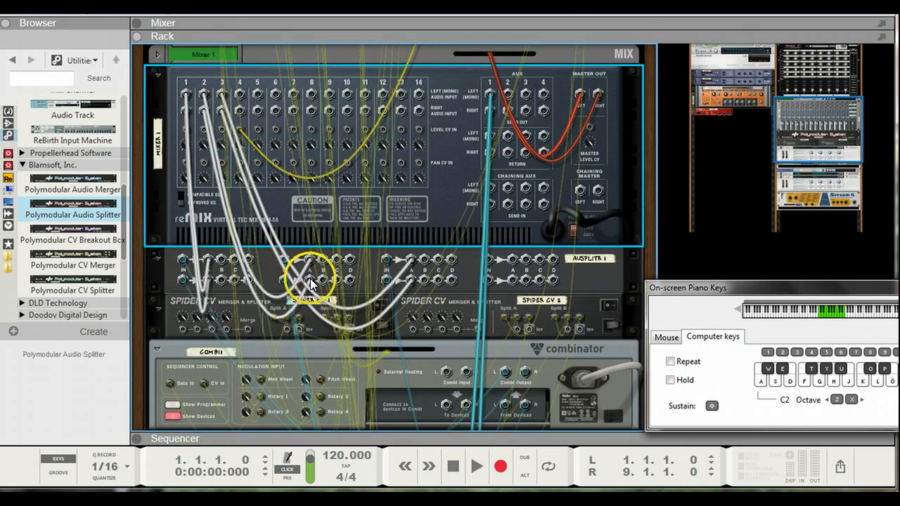
{"action": "left_click_drag", "start_coordinate": [223, 259], "coordinate": [365, 99]}
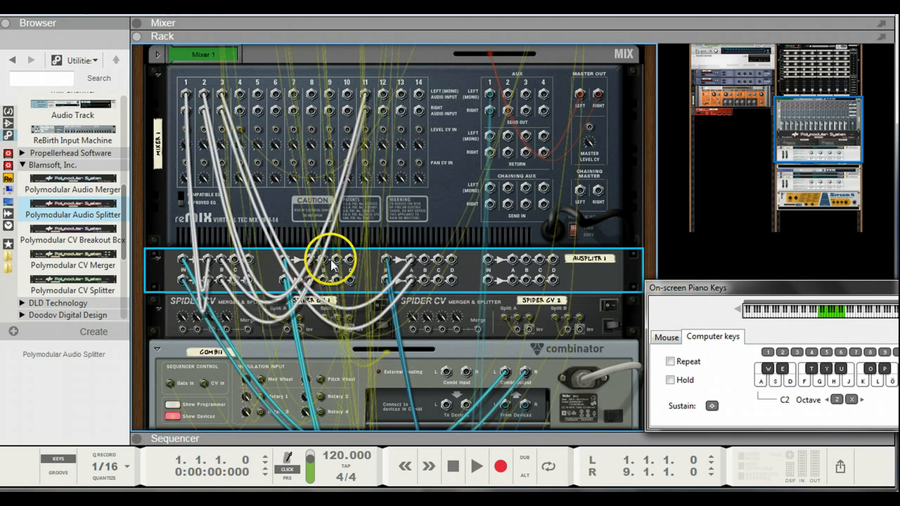
{"action": "left_click_drag", "start_coordinate": [317, 261], "coordinate": [384, 95]}
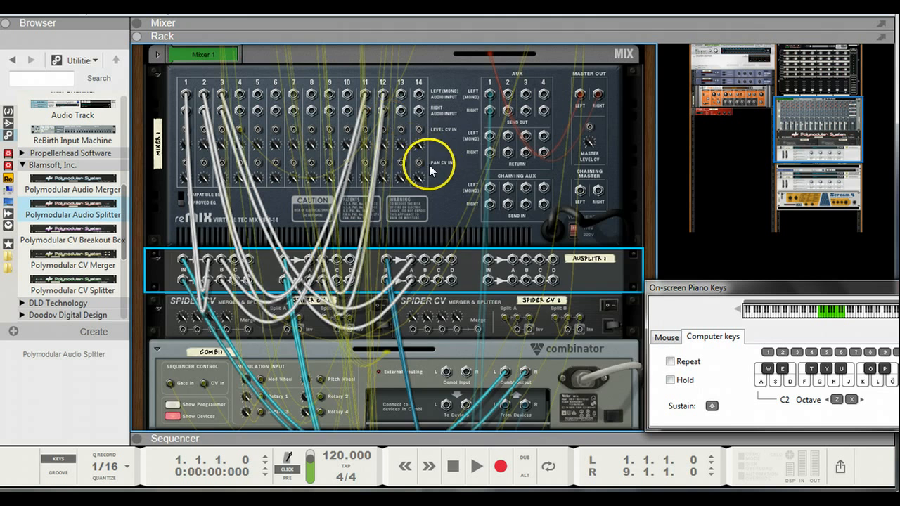
{"action": "scroll", "coordinate": [428, 164], "scroll_direction": "up", "scroll_amount": 3}
{"action": "scroll", "coordinate": [428, 165], "scroll_direction": "up", "scroll_amount": 3}
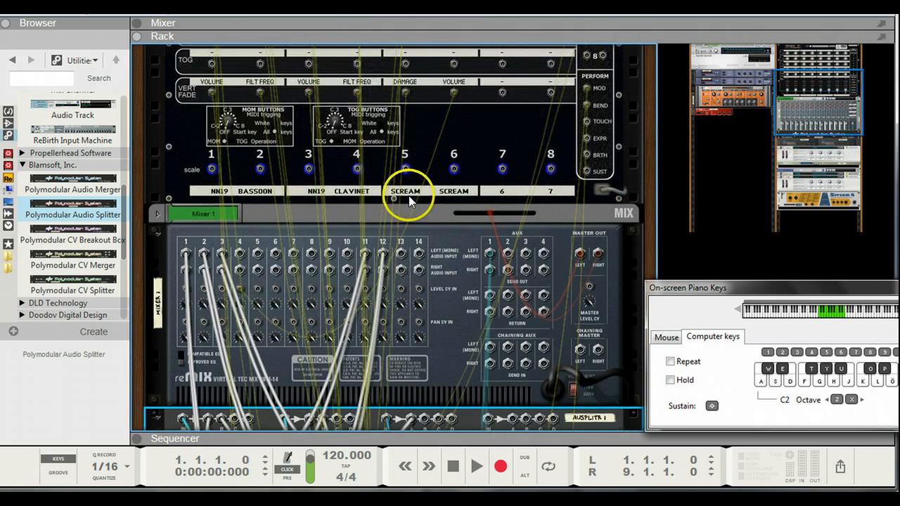
{"action": "left_click_drag", "start_coordinate": [366, 289], "coordinate": [454, 82]}
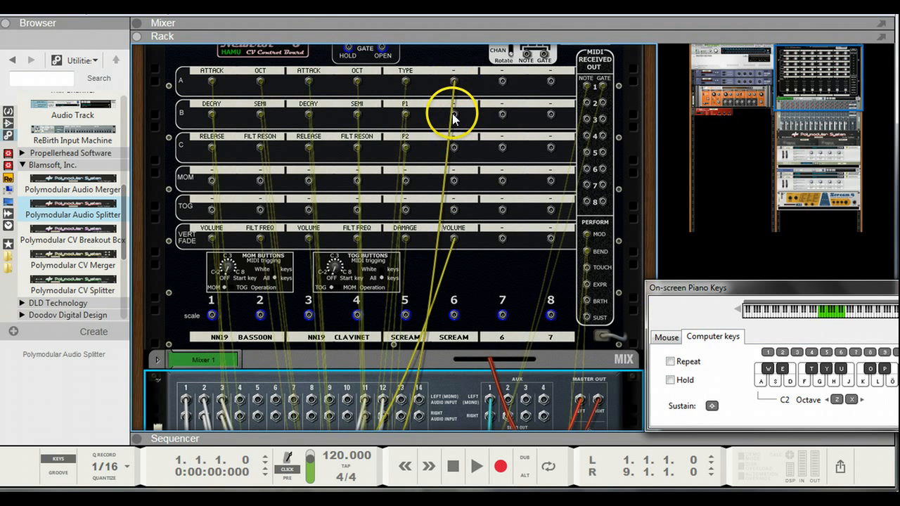
{"action": "left_click", "coordinate": [455, 121]}
{"action": "left_click_drag", "start_coordinate": [455, 121], "coordinate": [382, 340]}
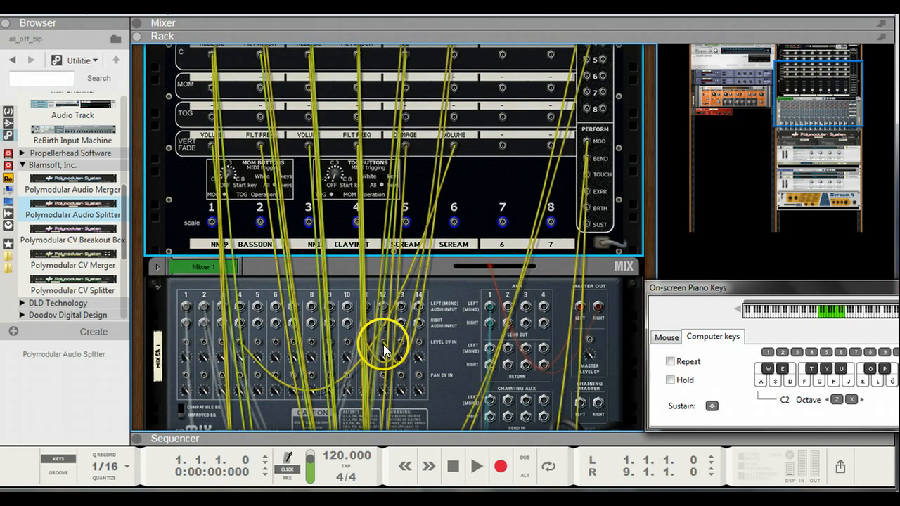
{"action": "key", "text": "Tab"}
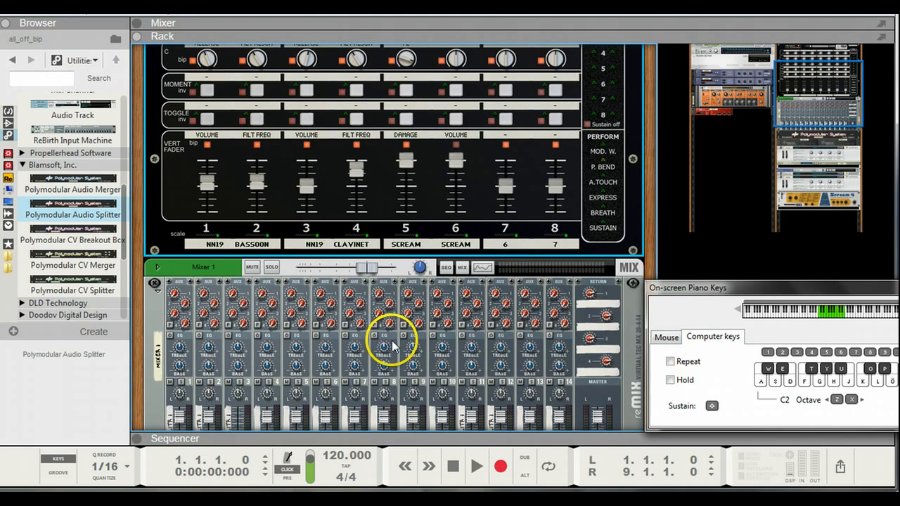
{"action": "key", "text": "Tab"}
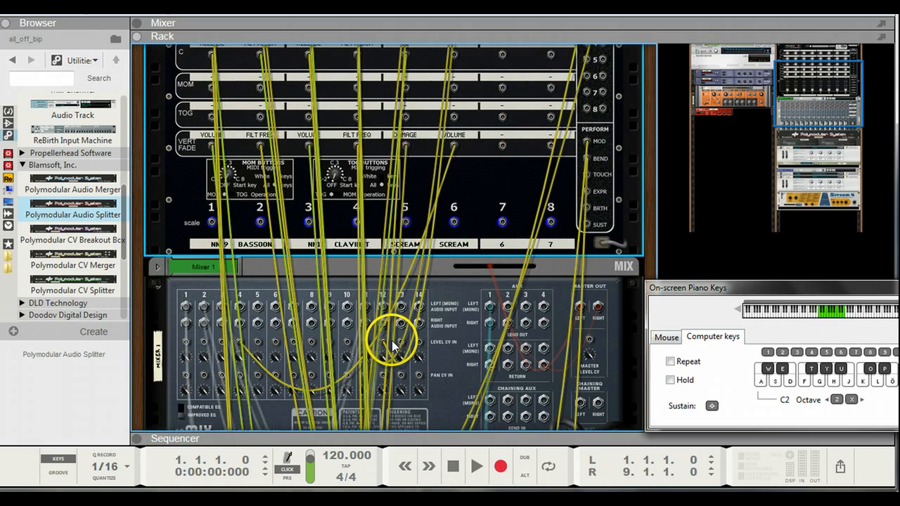
Move the mix channel's left and right cables from Mixer 1's master outputs to its aux 4 send outputs
{"action": "left_click", "coordinate": [582, 312]}
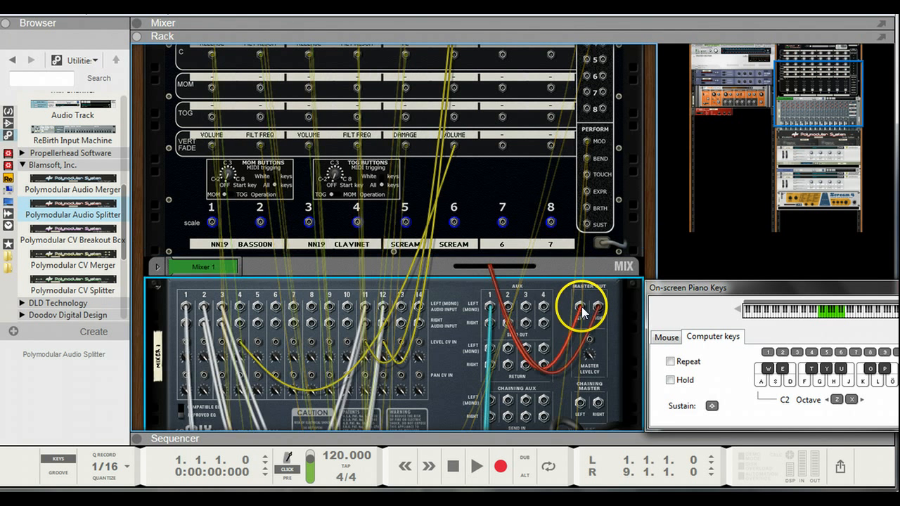
{"action": "left_click_drag", "start_coordinate": [582, 313], "coordinate": [543, 306]}
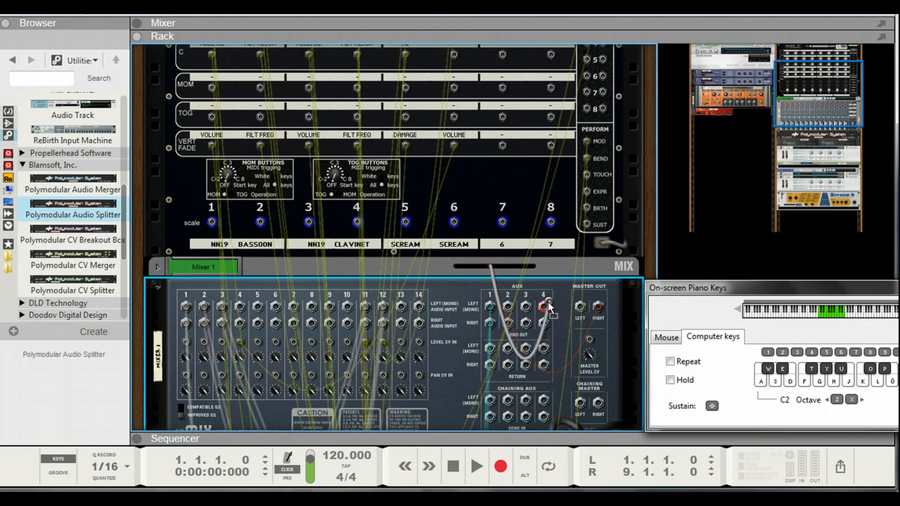
{"action": "left_click", "coordinate": [588, 312]}
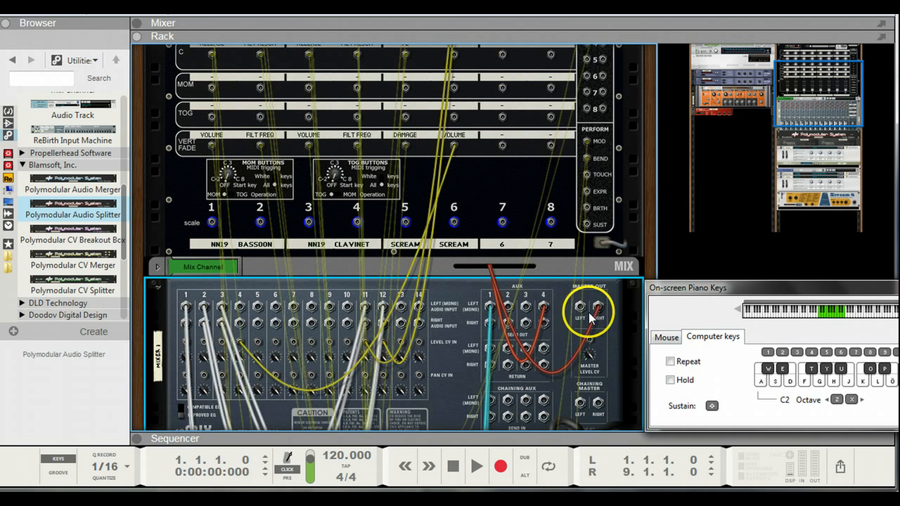
{"action": "left_click_drag", "start_coordinate": [598, 312], "coordinate": [544, 325]}
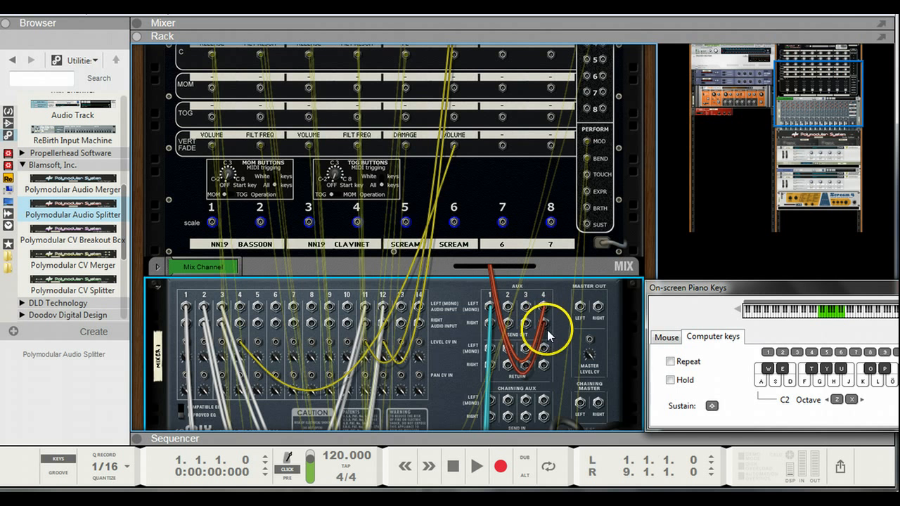
On the rack's front, raise the aux 4 sends on Mixer 1's channels 1, 2 and 3
{"action": "key", "text": "Tab"}
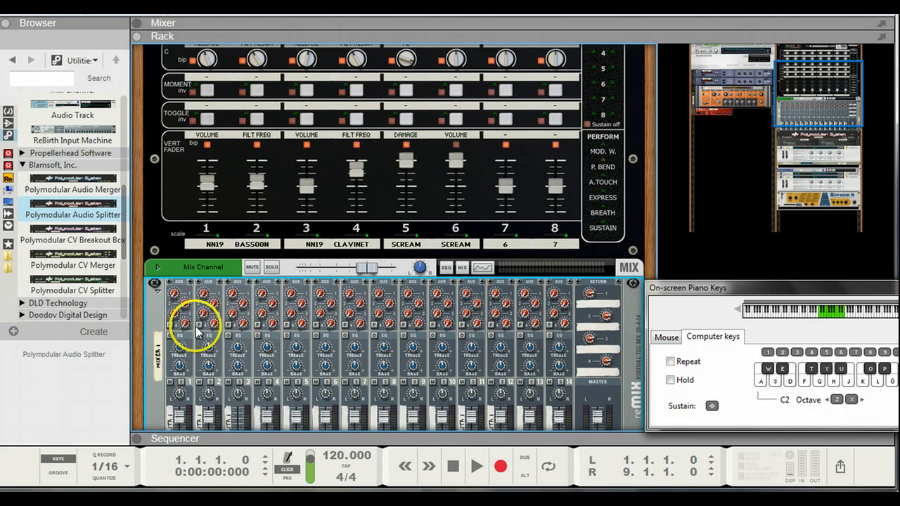
{"action": "left_click_drag", "start_coordinate": [187, 324], "coordinate": [185, 296]}
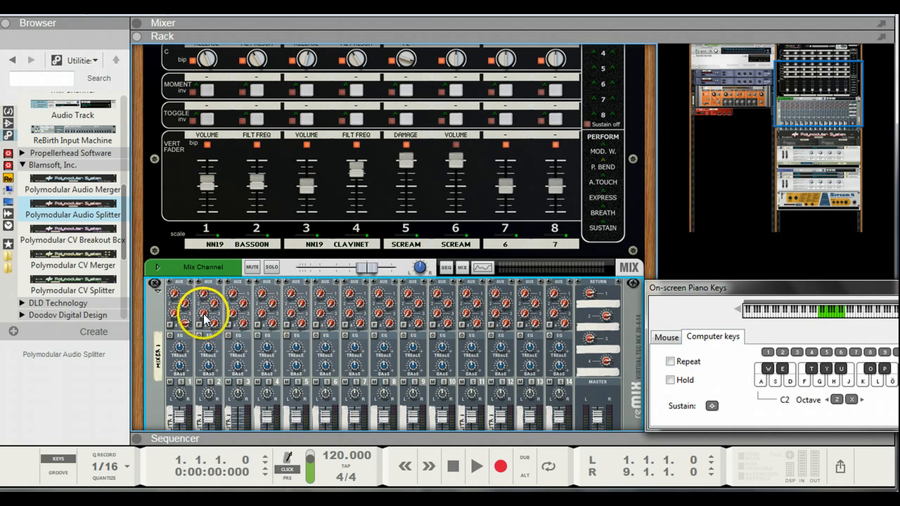
{"action": "left_click_drag", "start_coordinate": [213, 324], "coordinate": [207, 295]}
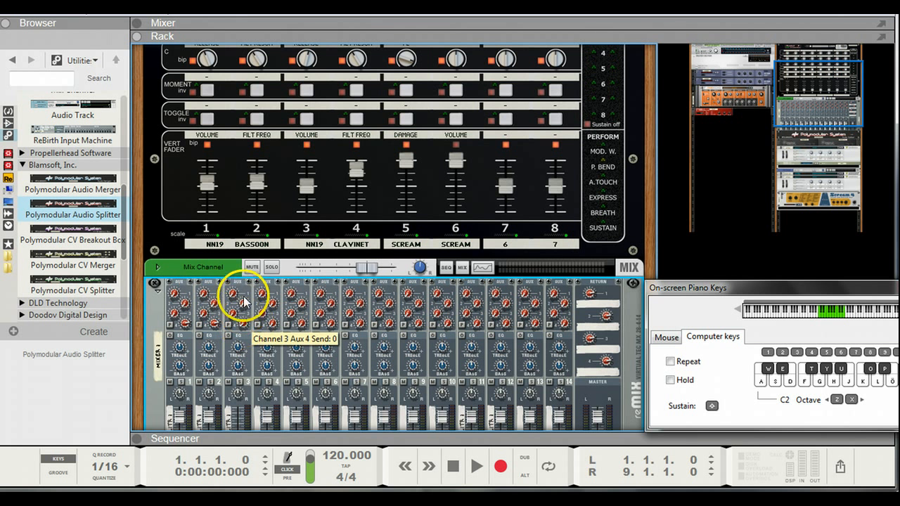
{"action": "left_click_drag", "start_coordinate": [244, 301], "coordinate": [244, 295]}
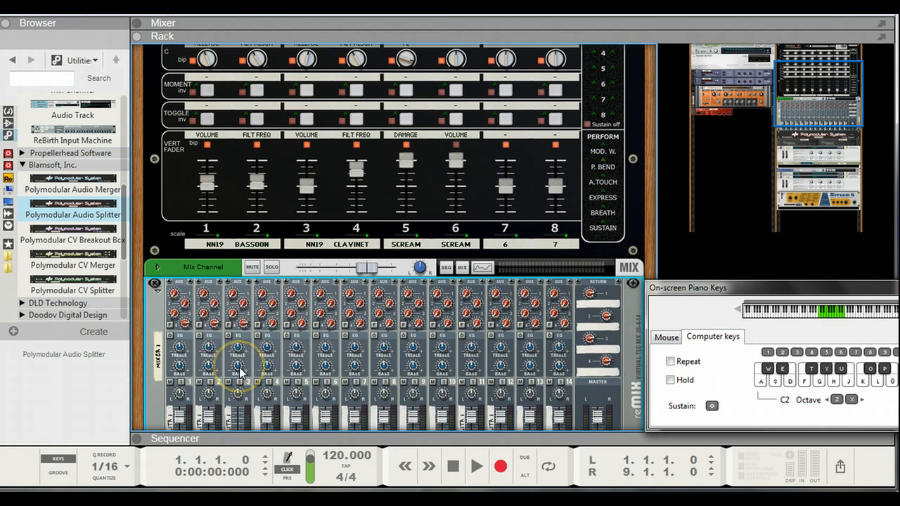
On the rear, connect Mixer 1's pan CV inputs for channels 1 and 2 to the Newtrol's vertical fader 1 and 3 outputs
{"action": "mouse_move", "coordinate": [239, 373]}
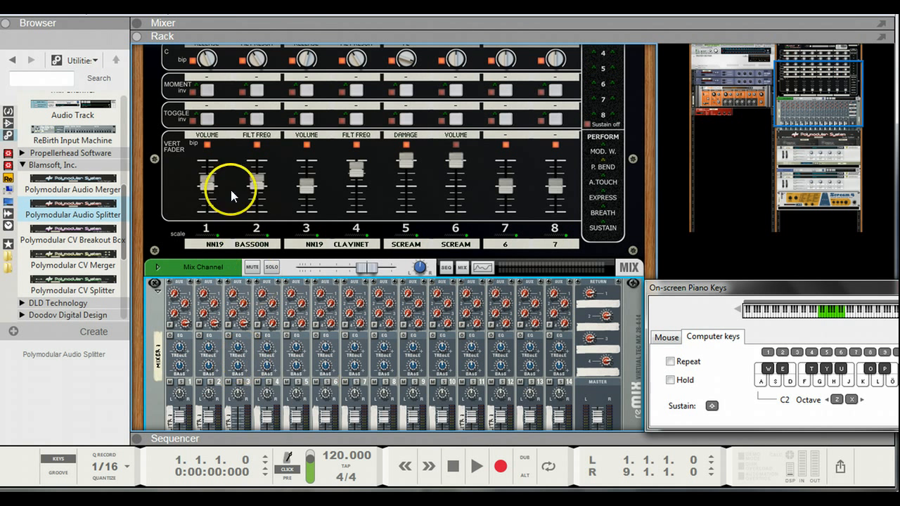
{"action": "left_click", "coordinate": [174, 202]}
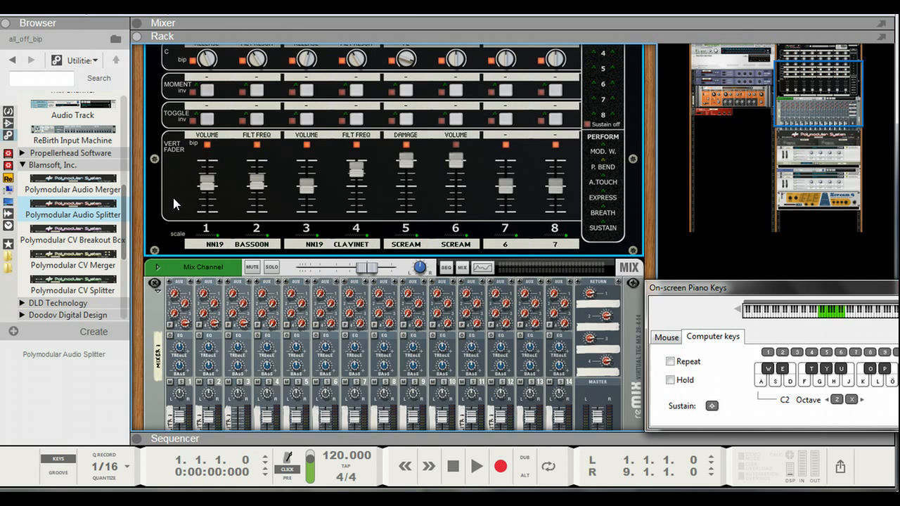
{"action": "key", "text": "Tab"}
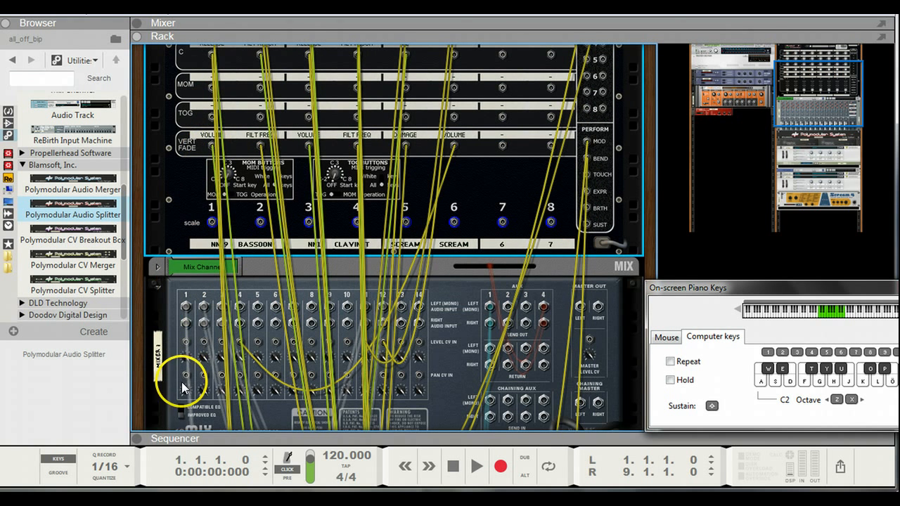
{"action": "left_click_drag", "start_coordinate": [187, 375], "coordinate": [211, 147]}
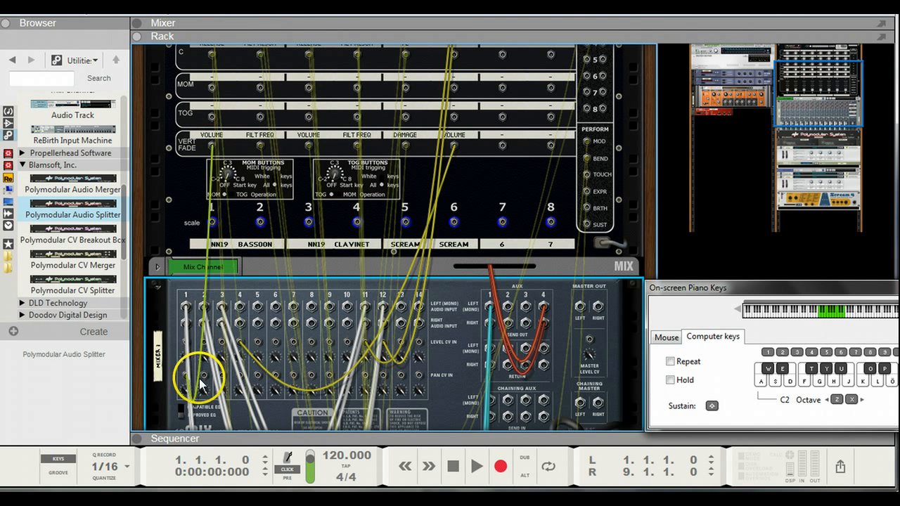
{"action": "left_click_drag", "start_coordinate": [204, 381], "coordinate": [309, 147]}
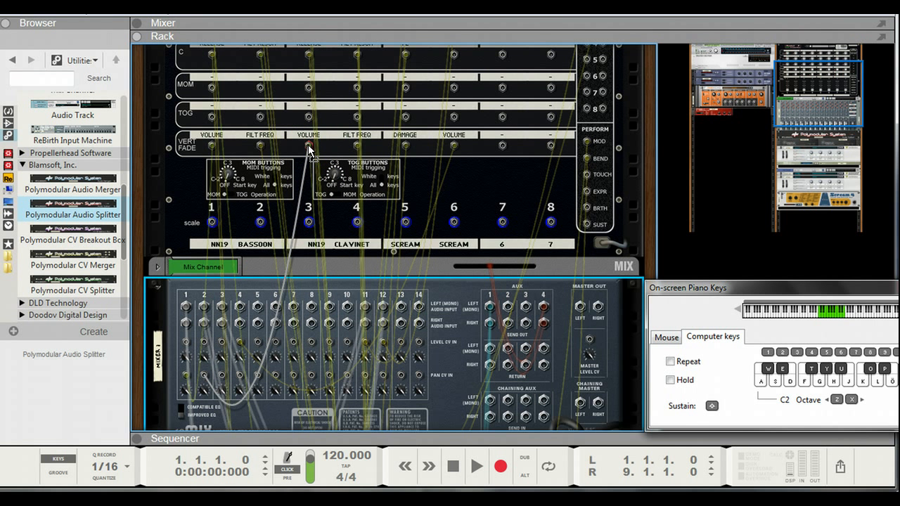
{"action": "left_click_drag", "start_coordinate": [308, 149], "coordinate": [309, 151]}
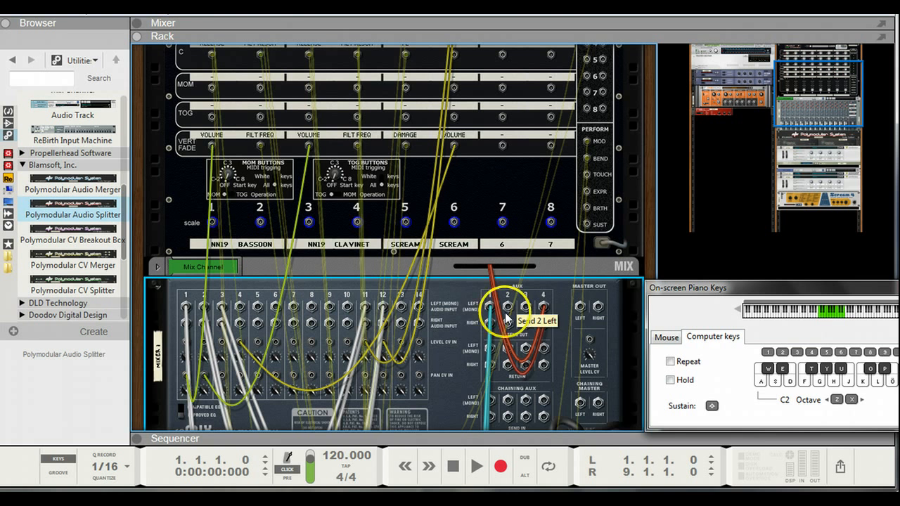
On the rack's front, raise Mixer 1's aux 1 send to 99 on channel 11 and also raise it on channel 12
{"action": "key", "text": "Tab"}
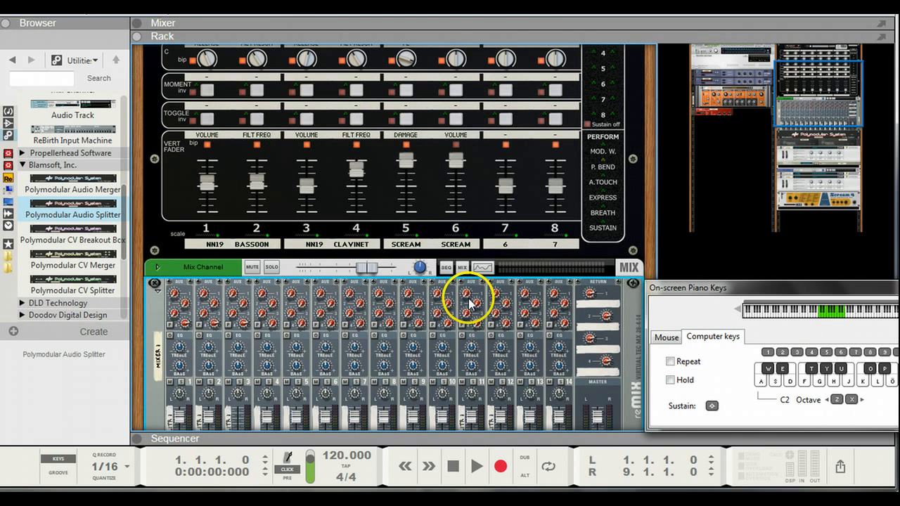
{"action": "left_click_drag", "start_coordinate": [475, 270], "coordinate": [470, 267]}
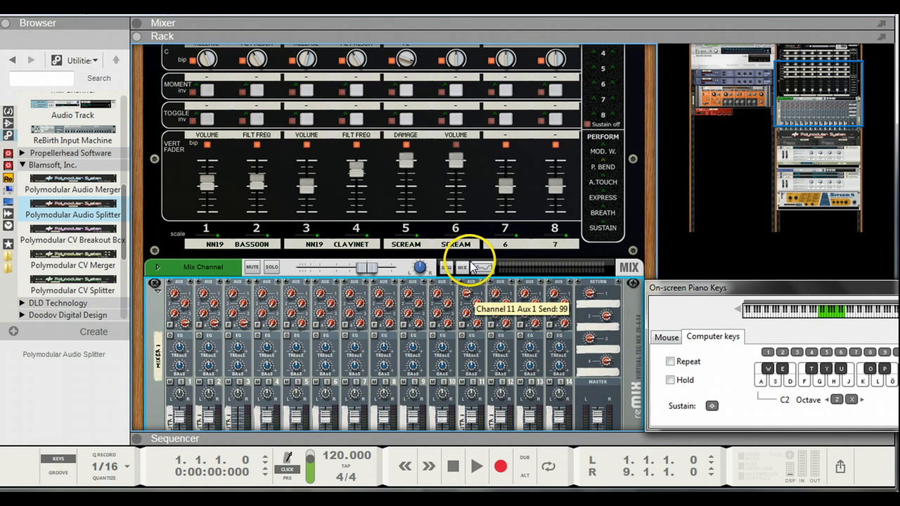
{"action": "left_click_drag", "start_coordinate": [498, 298], "coordinate": [488, 270]}
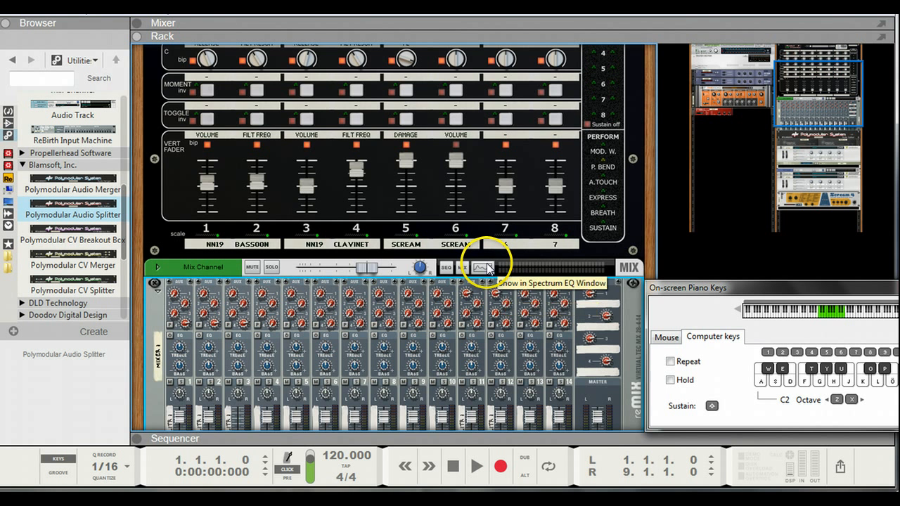
Lower the level faders of Mixer 1's channels 1, 2, 11 and 12 to 0
{"action": "scroll", "coordinate": [429, 305], "scroll_direction": "down", "scroll_amount": 5}
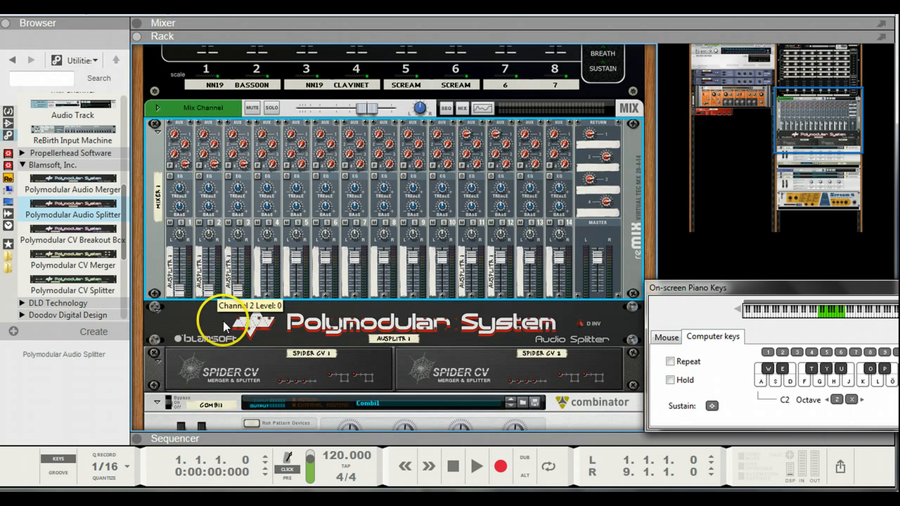
{"action": "left_click_drag", "start_coordinate": [470, 253], "coordinate": [482, 302]}
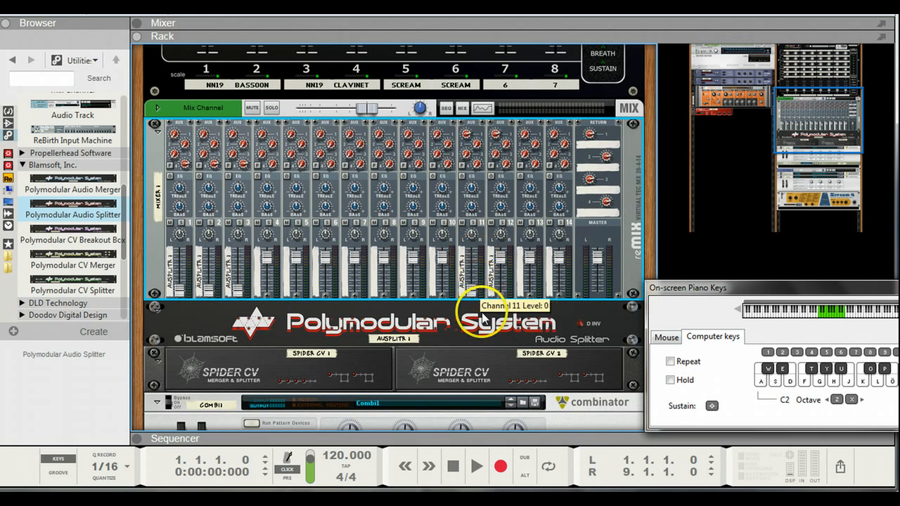
{"action": "left_click_drag", "start_coordinate": [502, 258], "coordinate": [457, 300]}
{"action": "scroll", "coordinate": [302, 256], "scroll_direction": "up", "scroll_amount": 2}
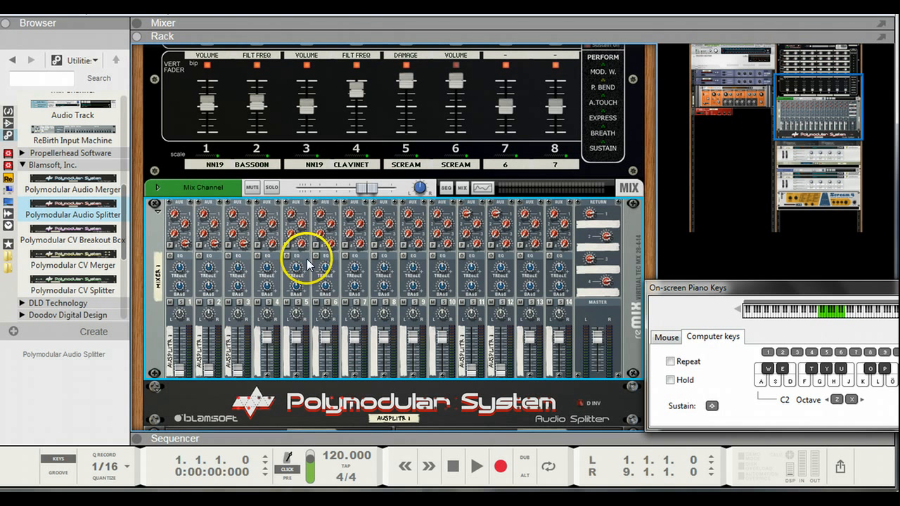
{"action": "left_click", "coordinate": [182, 170]}
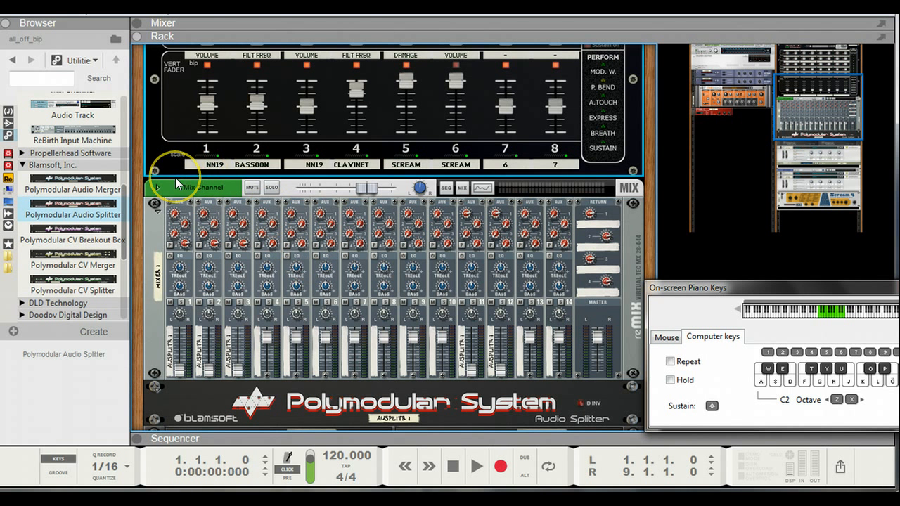
Turn off bipolar mode for the Newtrol's vertical fader 1 and set the fader slightly above its midpoint
{"action": "key", "text": "F7"}
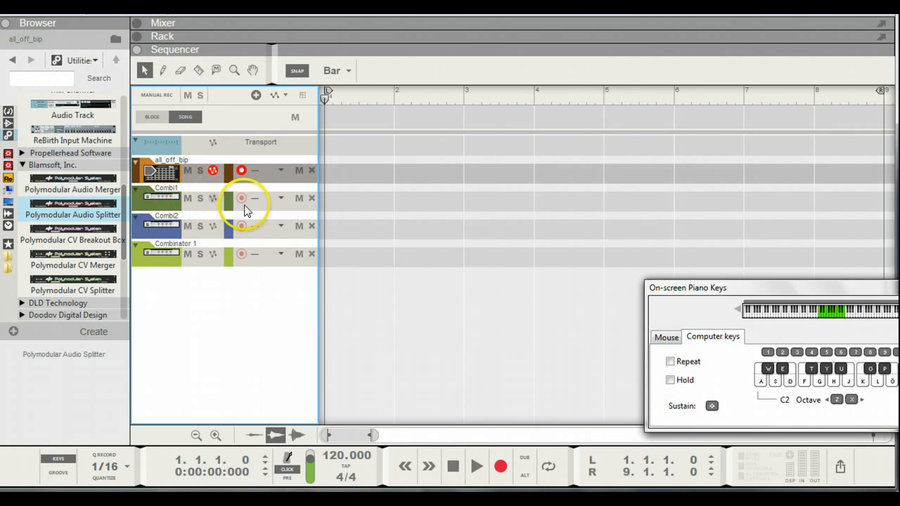
{"action": "key", "text": "F6"}
{"action": "scroll", "coordinate": [388, 189], "scroll_direction": "up", "scroll_amount": 2}
{"action": "scroll", "coordinate": [388, 189], "scroll_direction": "up", "scroll_amount": 1}
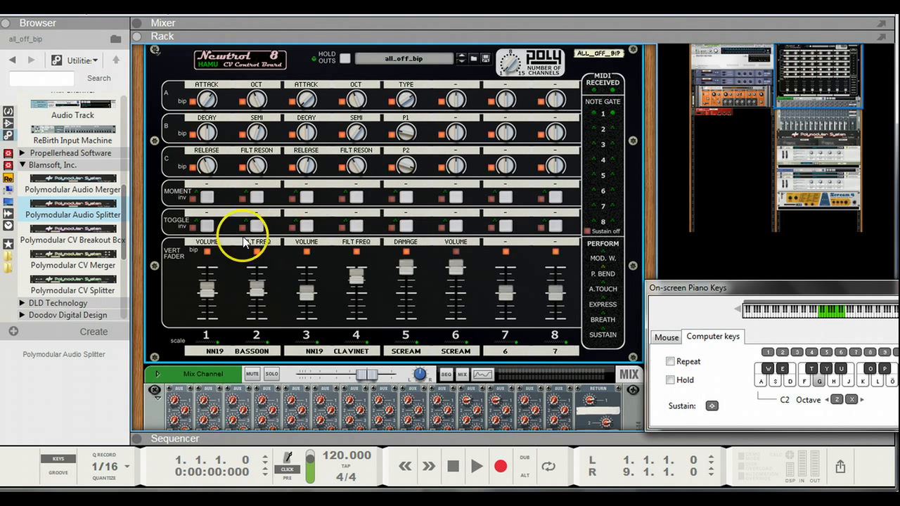
{"action": "scroll", "coordinate": [231, 267], "scroll_direction": "down", "scroll_amount": 3}
{"action": "scroll", "coordinate": [232, 270], "scroll_direction": "down", "scroll_amount": 2}
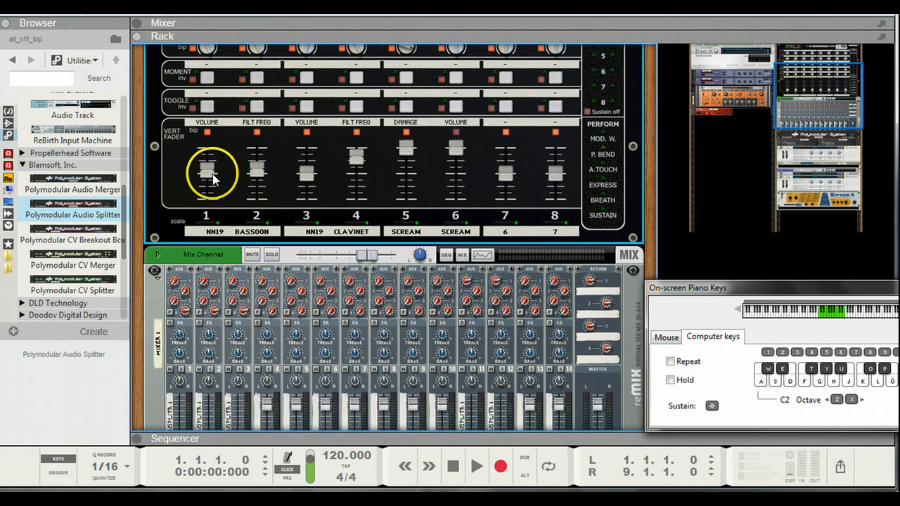
{"action": "left_click_drag", "start_coordinate": [211, 173], "coordinate": [210, 159]}
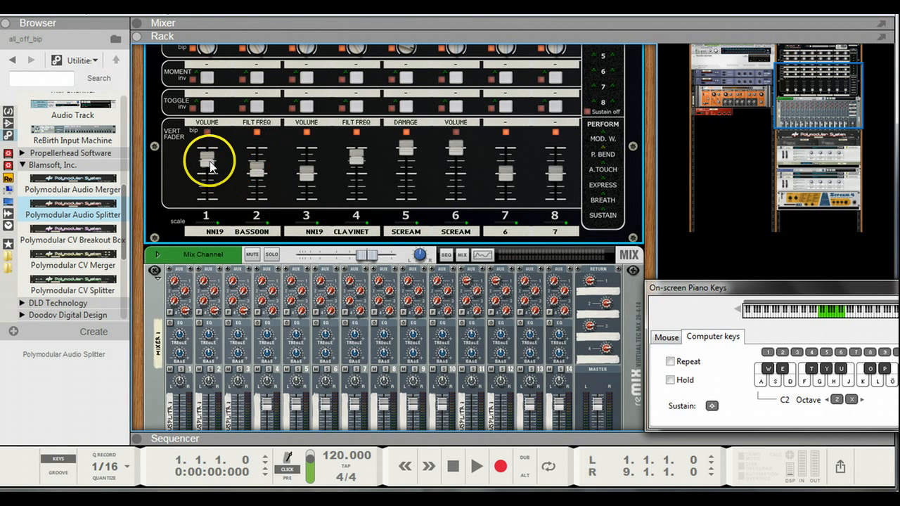
{"action": "left_click_drag", "start_coordinate": [210, 165], "coordinate": [208, 174]}
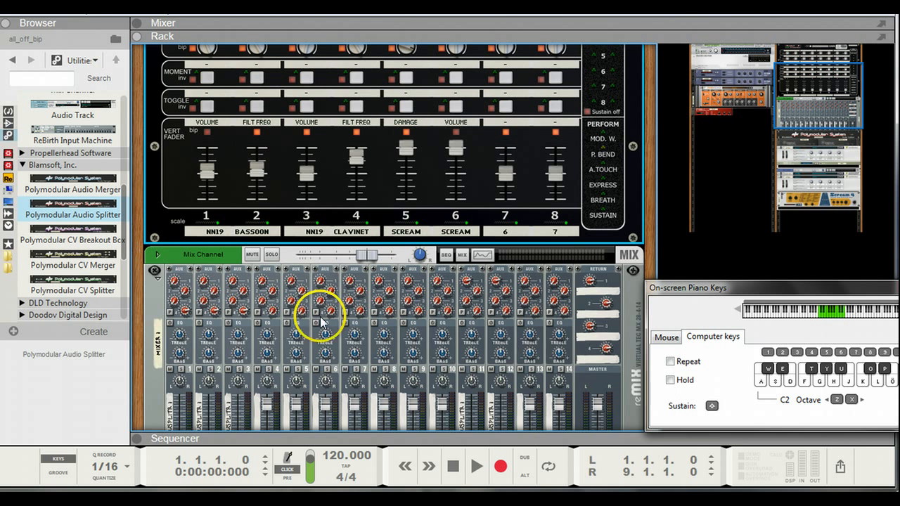
Raise the level faders of Mixer 1's channels 3 and 1
{"action": "scroll", "coordinate": [180, 325], "scroll_direction": "down", "scroll_amount": 2}
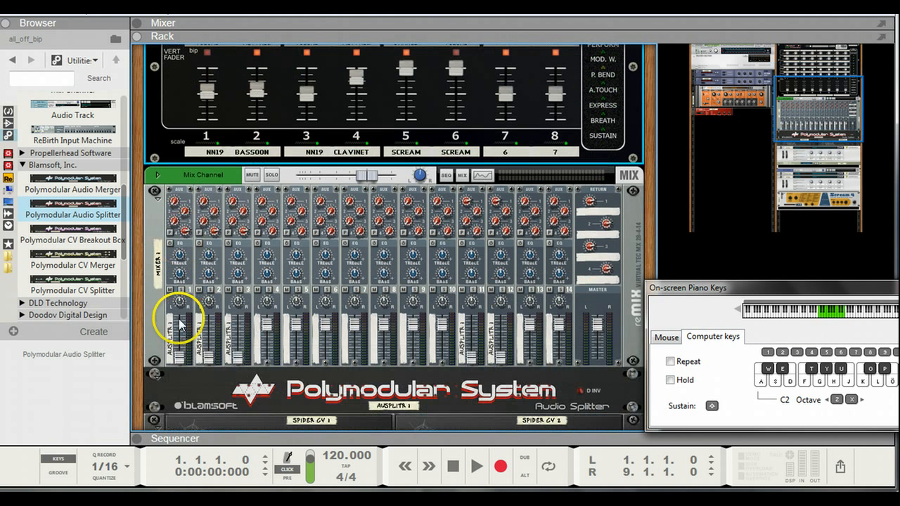
{"action": "left_click", "coordinate": [181, 360]}
{"action": "left_click_drag", "start_coordinate": [181, 359], "coordinate": [185, 377]}
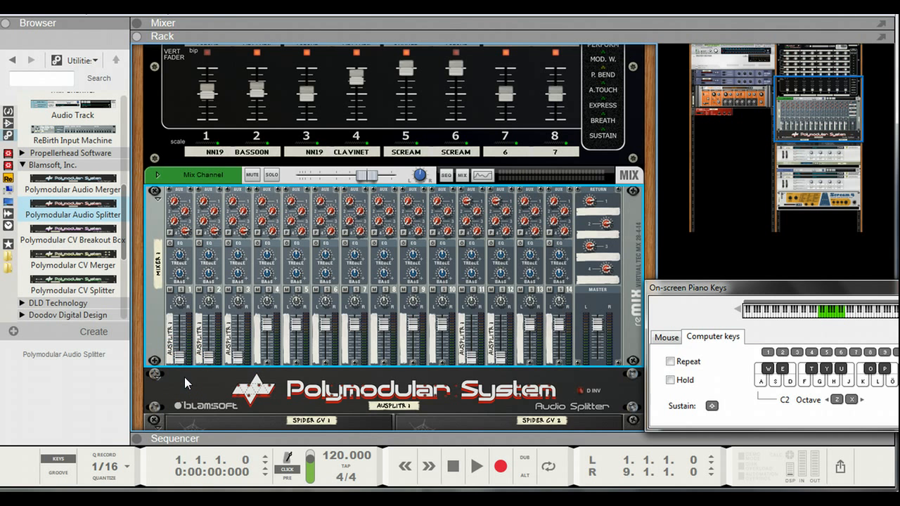
{"action": "key", "text": "Tab"}
{"action": "key", "text": "Tab"}
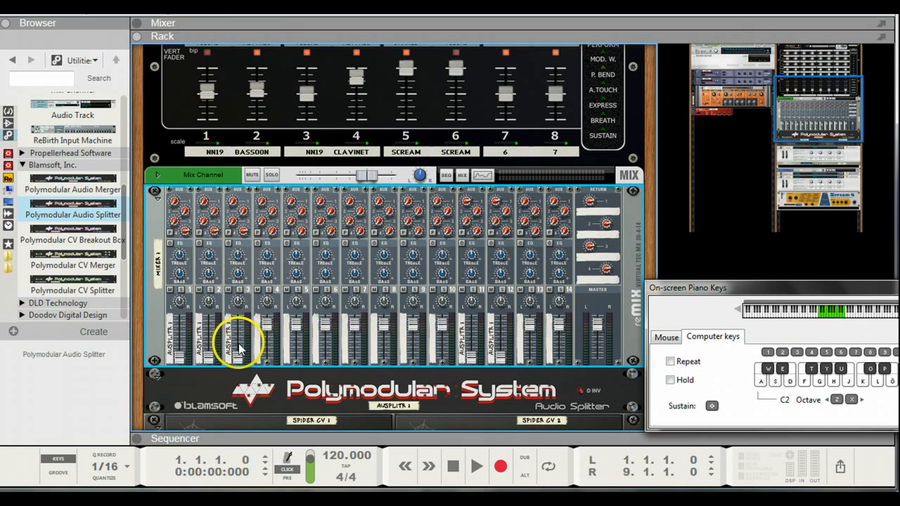
{"action": "left_click_drag", "start_coordinate": [240, 358], "coordinate": [234, 335]}
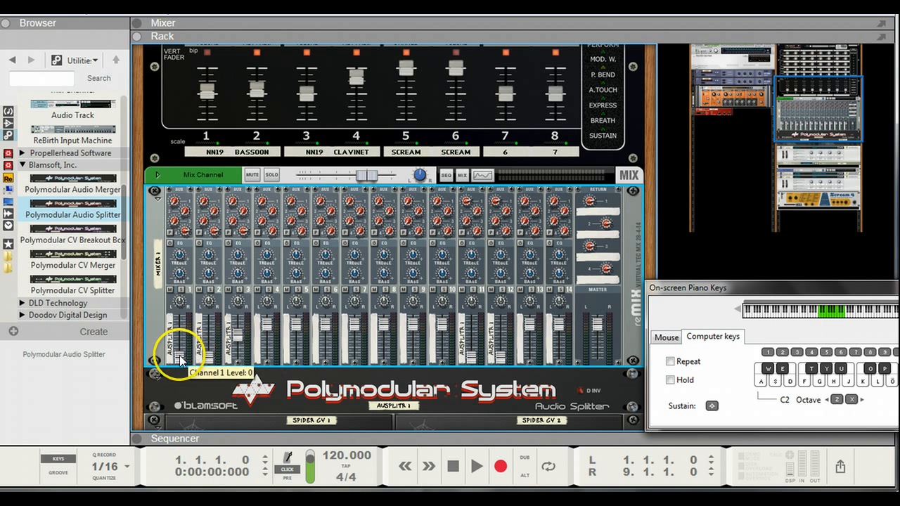
{"action": "left_click_drag", "start_coordinate": [177, 348], "coordinate": [184, 335]}
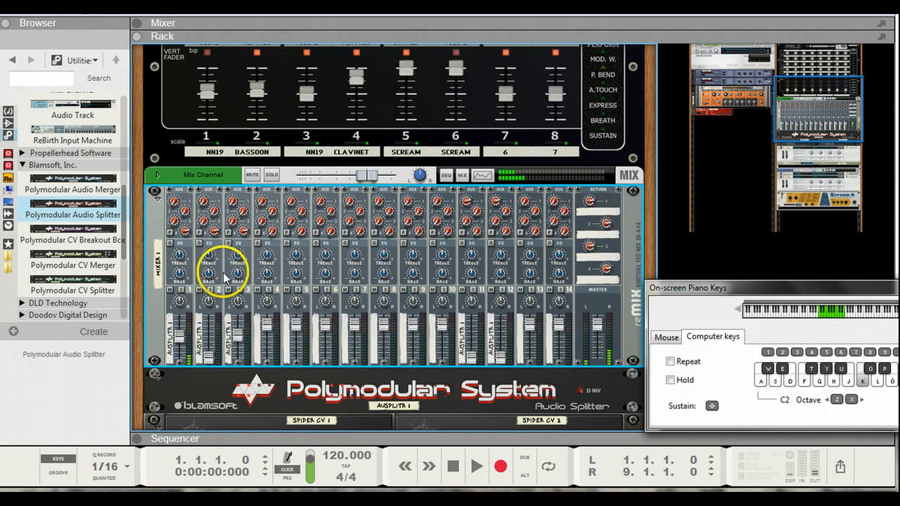
On the rear, move the Newtrol's CV cables to the level CV inputs of Mixer 1's channels 1, 2 and 3, and lower channel 1's level fader fully
{"action": "key", "text": "Tab"}
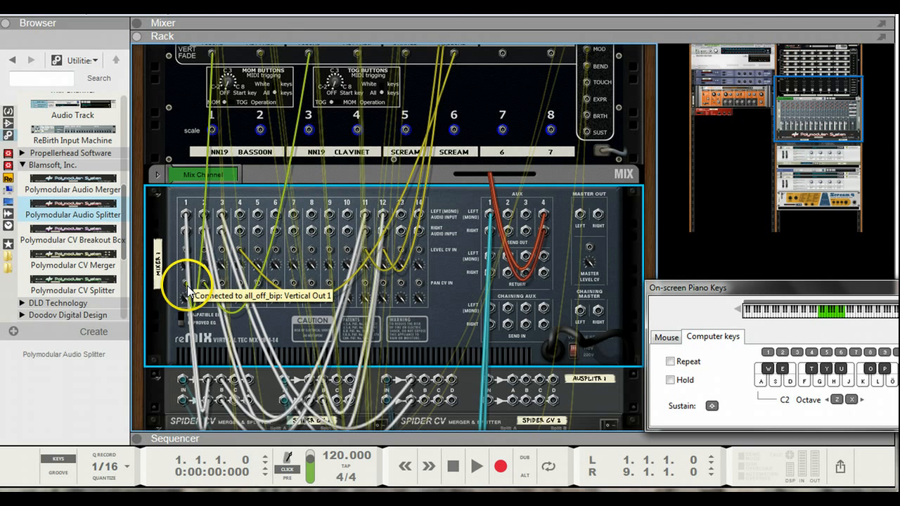
{"action": "left_click_drag", "start_coordinate": [188, 288], "coordinate": [223, 250]}
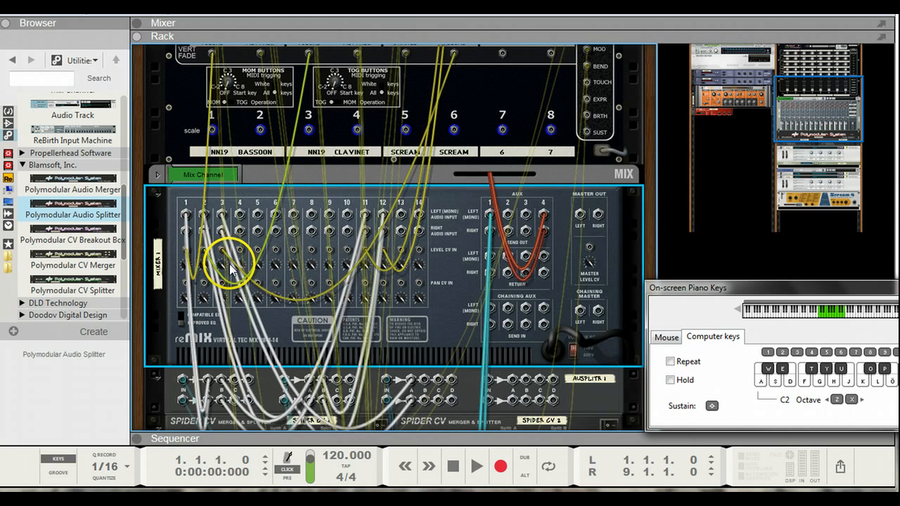
{"action": "key", "text": "Tab"}
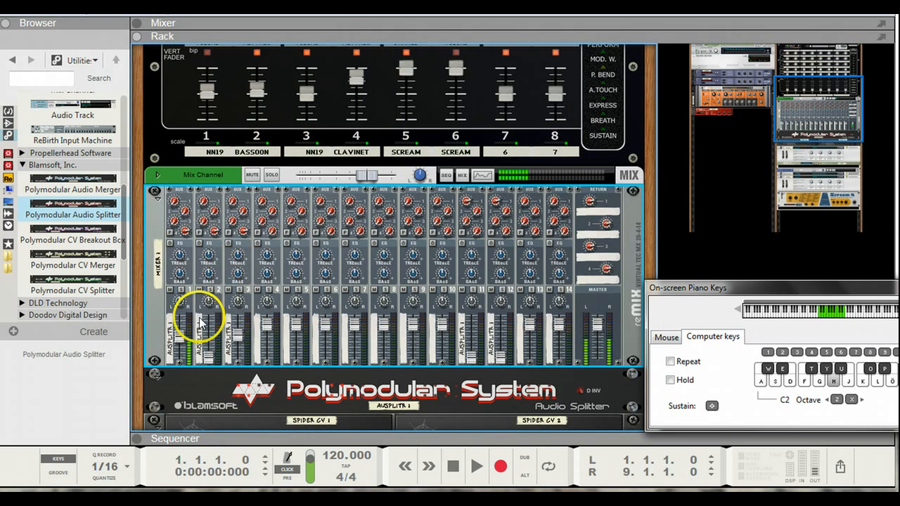
{"action": "left_click_drag", "start_coordinate": [176, 333], "coordinate": [172, 387]}
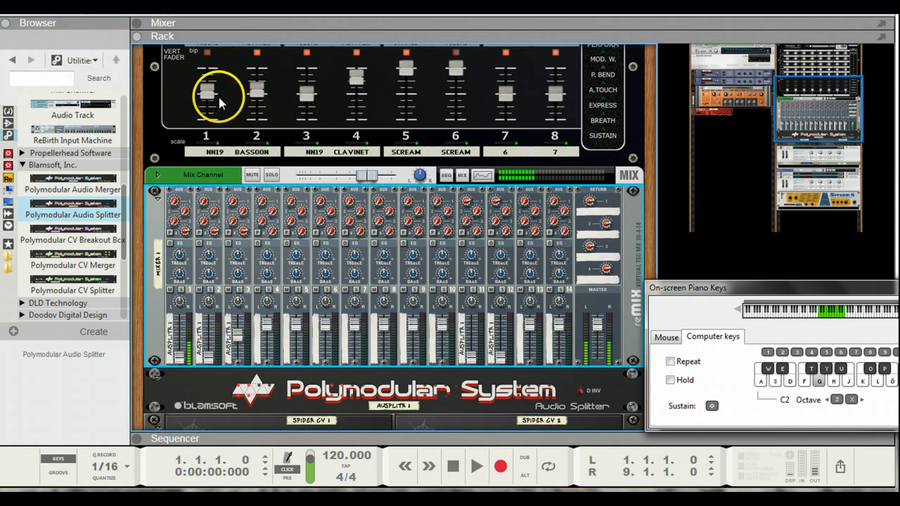
{"action": "left_click", "coordinate": [258, 55]}
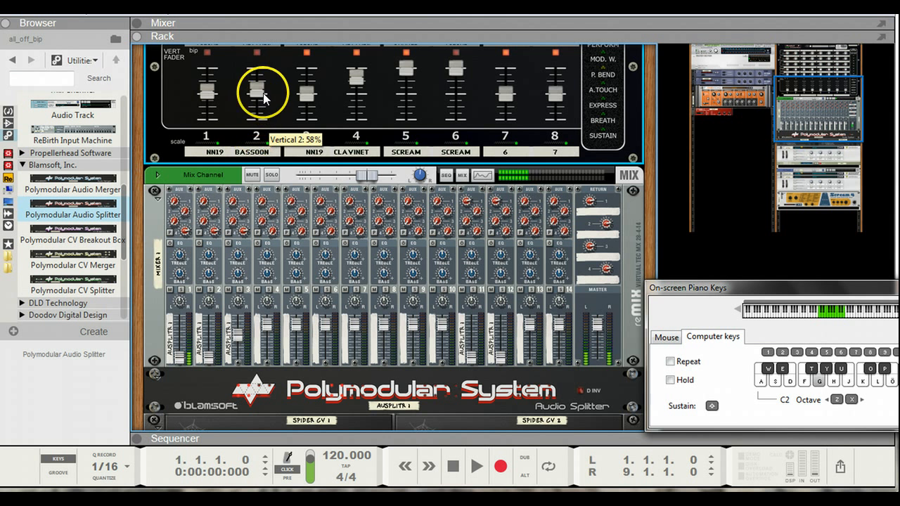
{"action": "scroll", "coordinate": [261, 97], "scroll_direction": "up", "scroll_amount": 5}
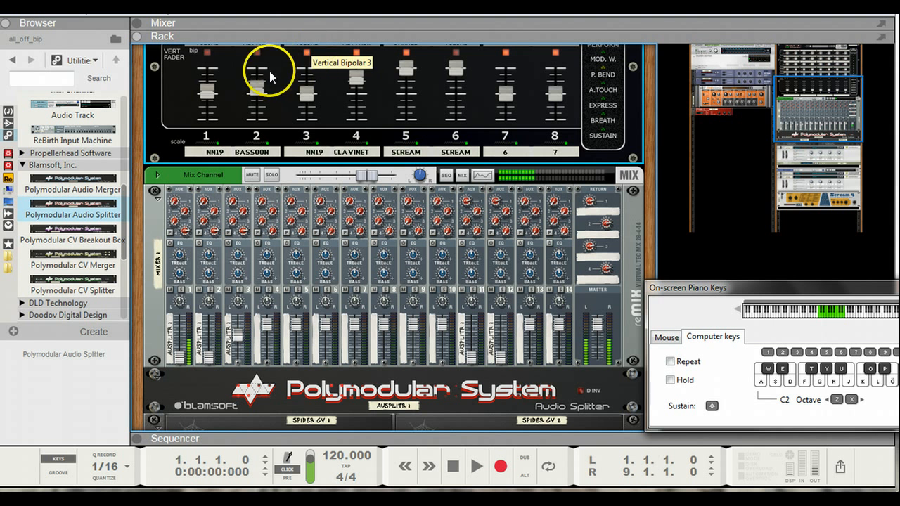
{"action": "left_click", "coordinate": [257, 53]}
Turn off bipolar mode for the Newtrol's vertical fader 3, set the fader to 58% and play test notes
{"action": "left_click", "coordinate": [306, 52]}
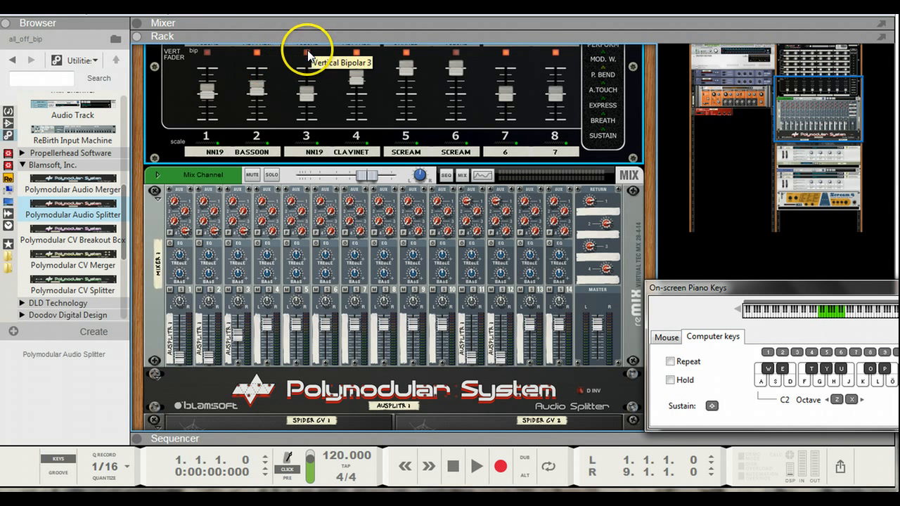
{"action": "left_click_drag", "start_coordinate": [307, 98], "coordinate": [305, 94]}
{"action": "key", "text": "h"}
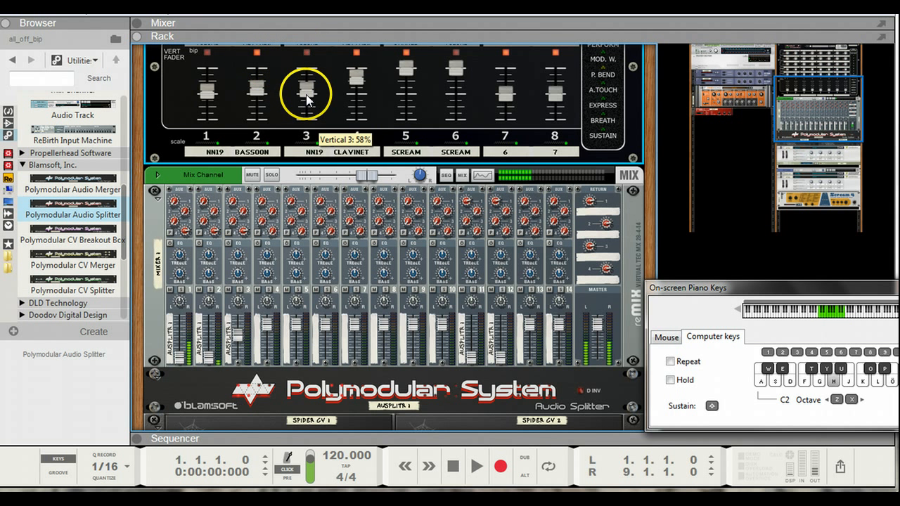
{"action": "key", "text": "g"}
{"action": "key", "text": "k"}
{"action": "key", "text": "j"}
{"action": "key", "text": "h"}
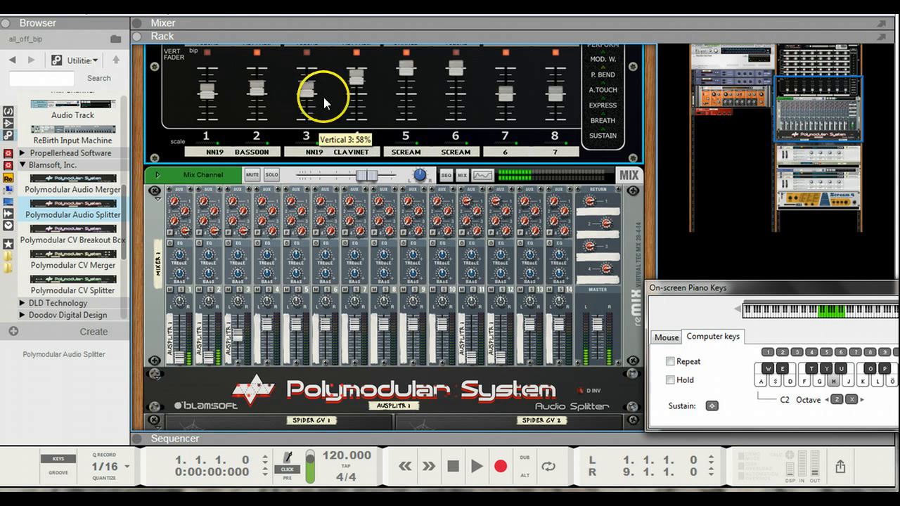
Lower the Newtrol's vertical fader 6, the Scream volume, to 63% while playing test notes
{"action": "scroll", "coordinate": [453, 116], "scroll_direction": "up", "scroll_amount": 1}
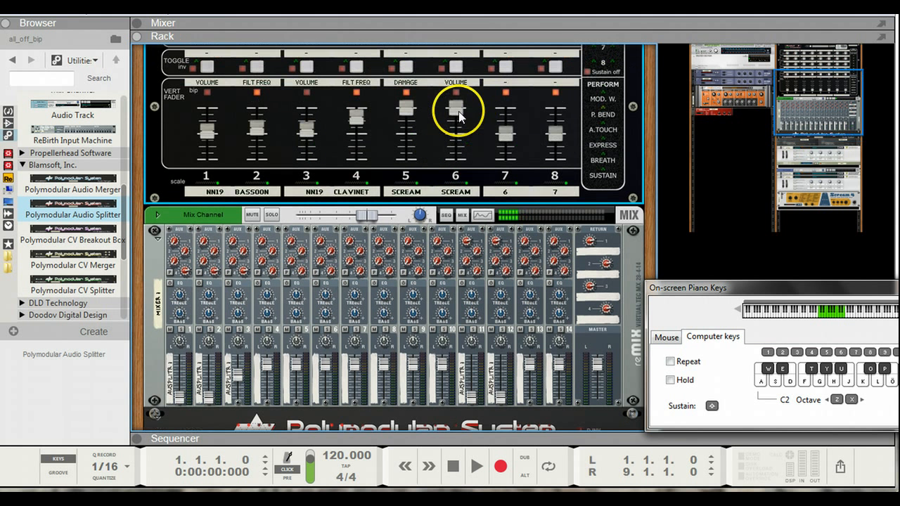
{"action": "mouse_move", "coordinate": [453, 118]}
{"action": "left_mouse_down"}
{"action": "mouse_move", "coordinate": [458, 105]}
{"action": "mouse_move", "coordinate": [457, 132]}
{"action": "left_mouse_up"}
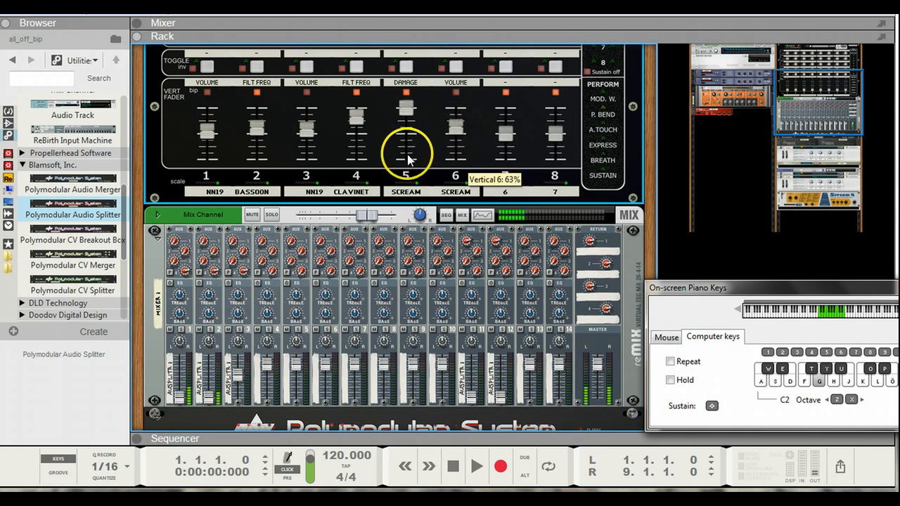
{"action": "key", "text": "k"}
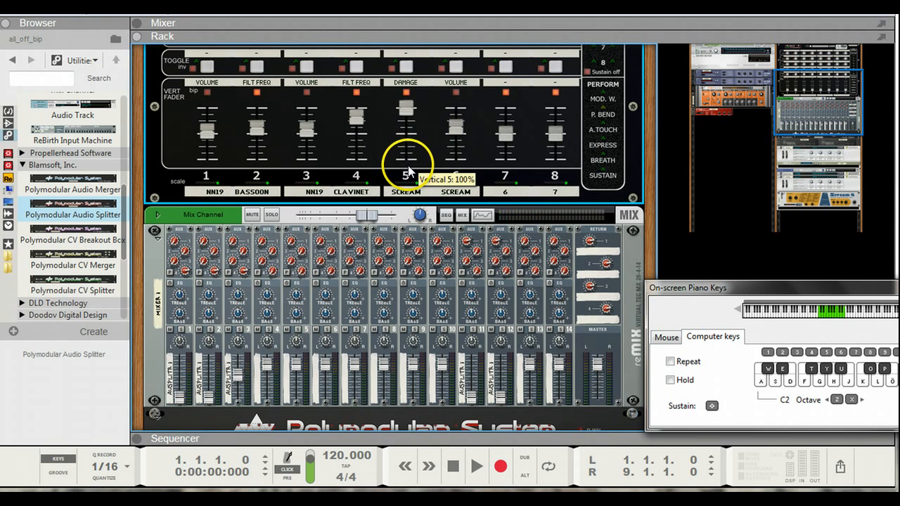
On the Newtrol's rear, label column 6's row A output BASSOON and its row B output CLAVINET
{"action": "key", "text": "Tab"}
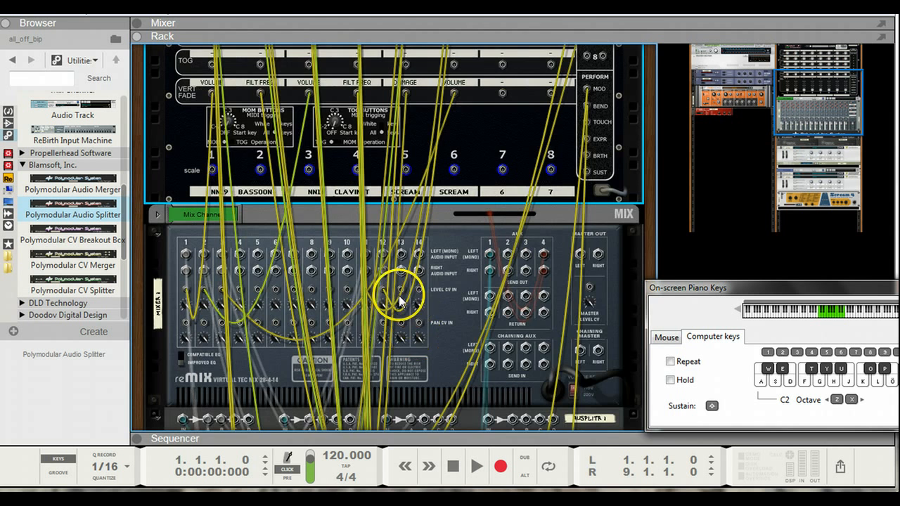
{"action": "scroll", "coordinate": [386, 291], "scroll_direction": "up", "scroll_amount": 5}
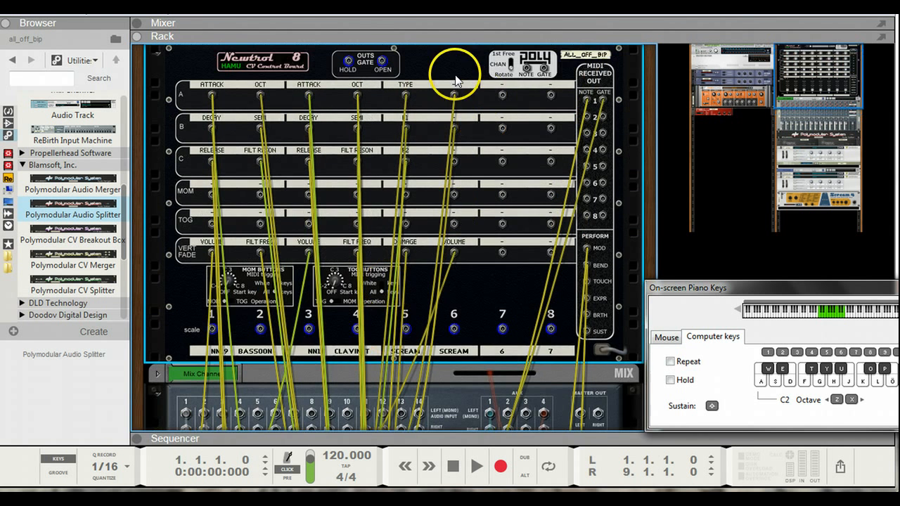
{"action": "double_click", "coordinate": [452, 87]}
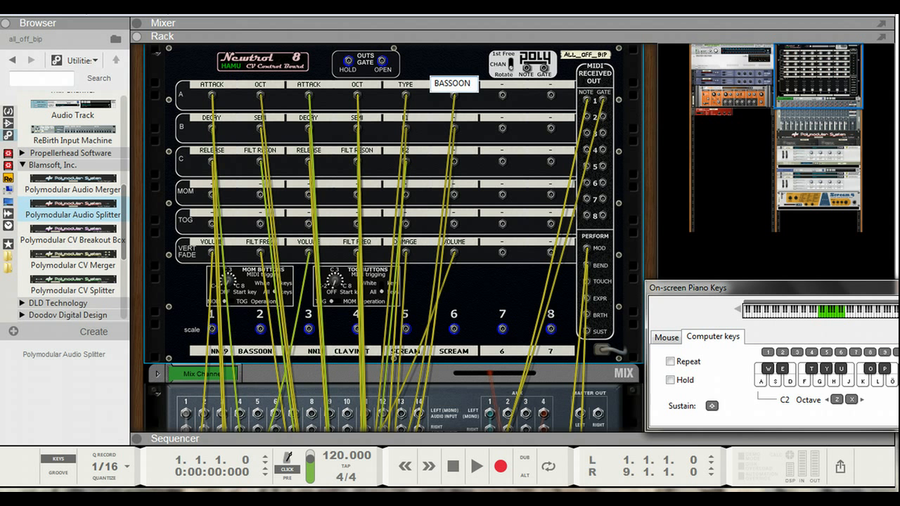
{"action": "type", "text": "BASSOON"}
{"action": "left_click", "coordinate": [498, 84]}
{"action": "double_click", "coordinate": [460, 119]}
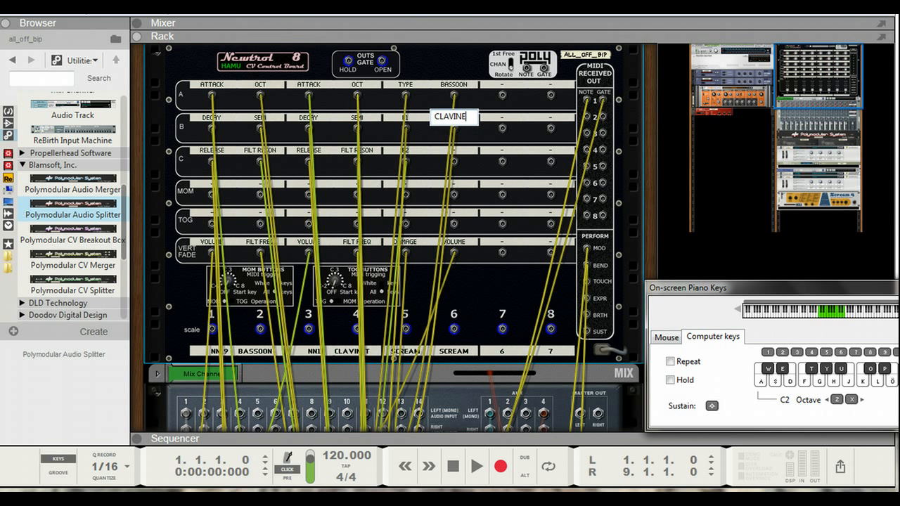
{"action": "key", "text": "Return"}
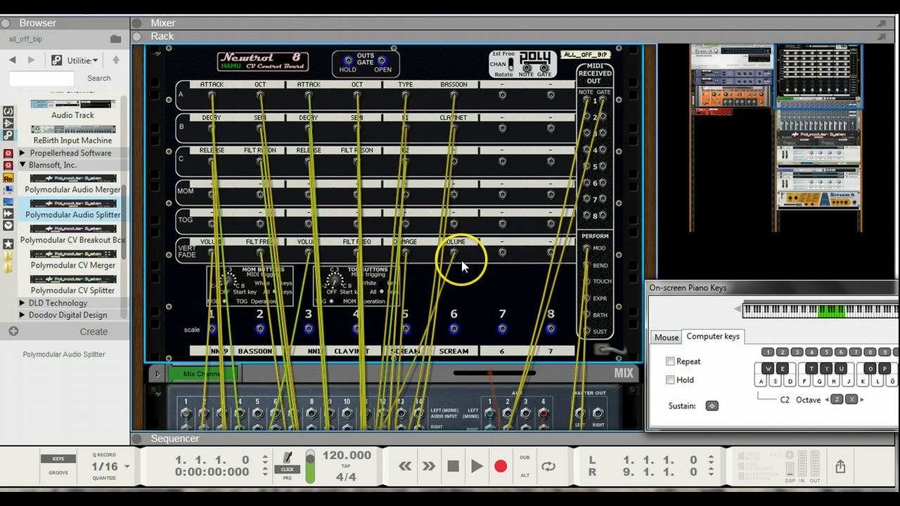
On the Newtrol's front, turn off bipolar mode for the BASSOON and CLAVINET knobs in column 6
{"action": "key", "text": "Tab"}
{"action": "scroll", "coordinate": [461, 260], "scroll_direction": "down", "scroll_amount": 5}
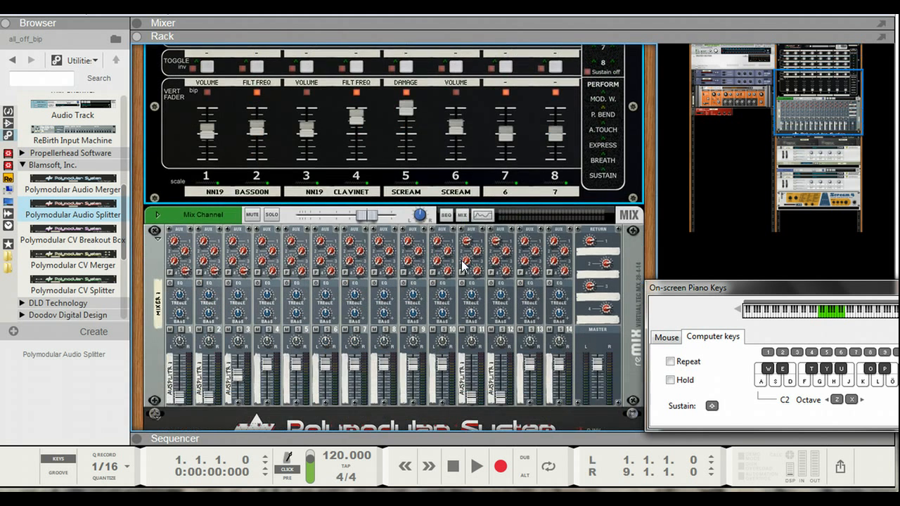
{"action": "scroll", "coordinate": [442, 100], "scroll_direction": "up", "scroll_amount": 5}
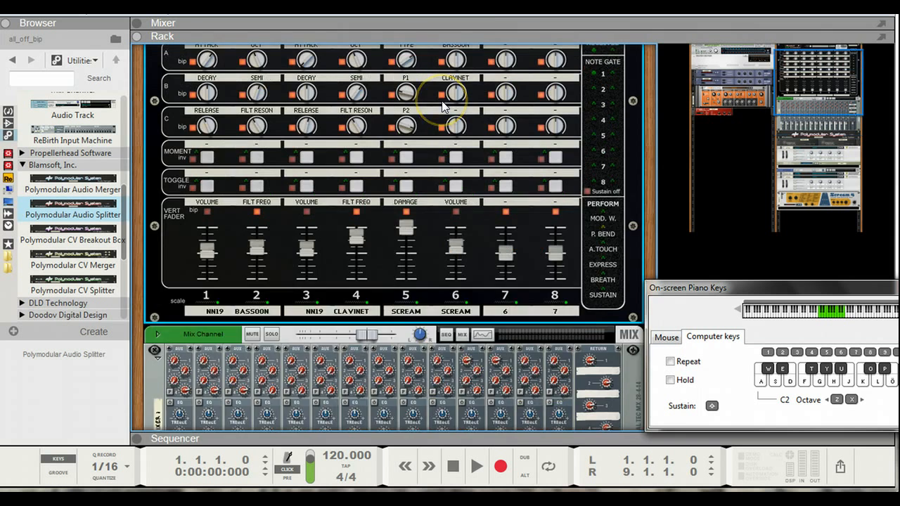
{"action": "left_click", "coordinate": [441, 102]}
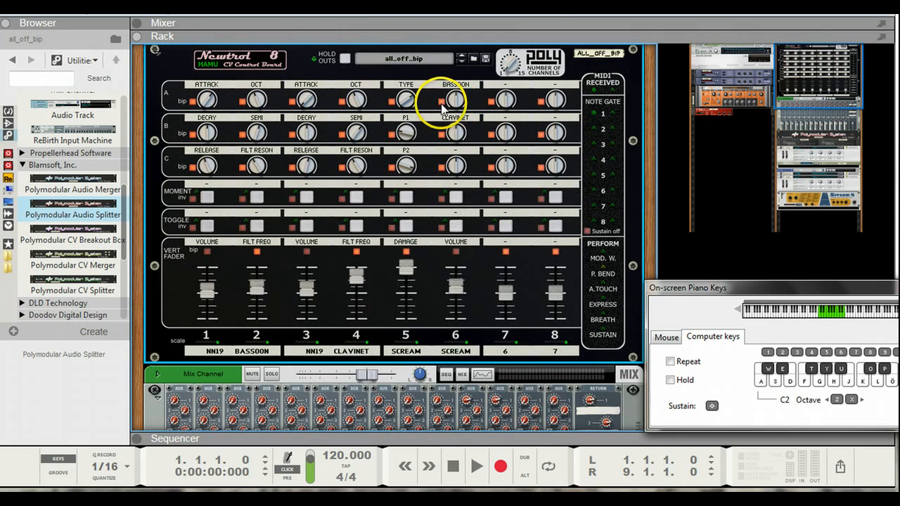
{"action": "left_click", "coordinate": [443, 138]}
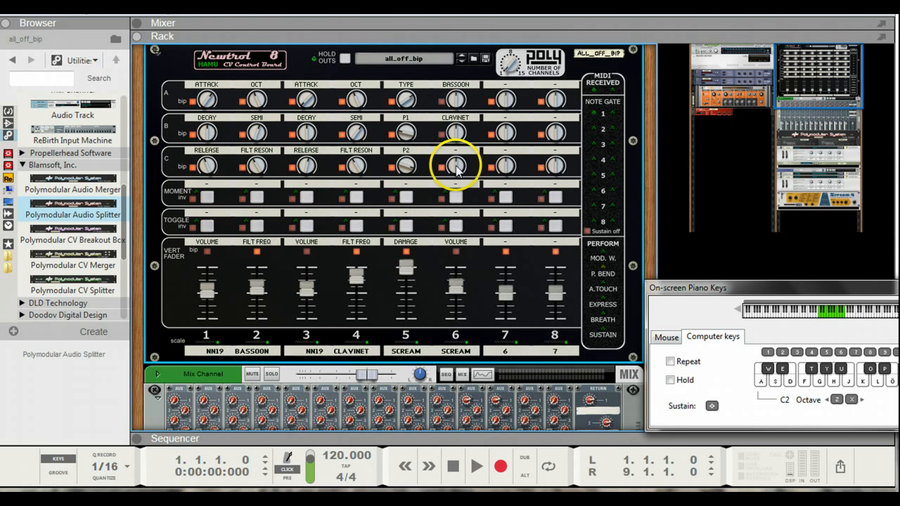
Play test notes while lowering the Newtrol's vertical fader 6, the Scream volume, to 0%
{"action": "key", "text": "g"}
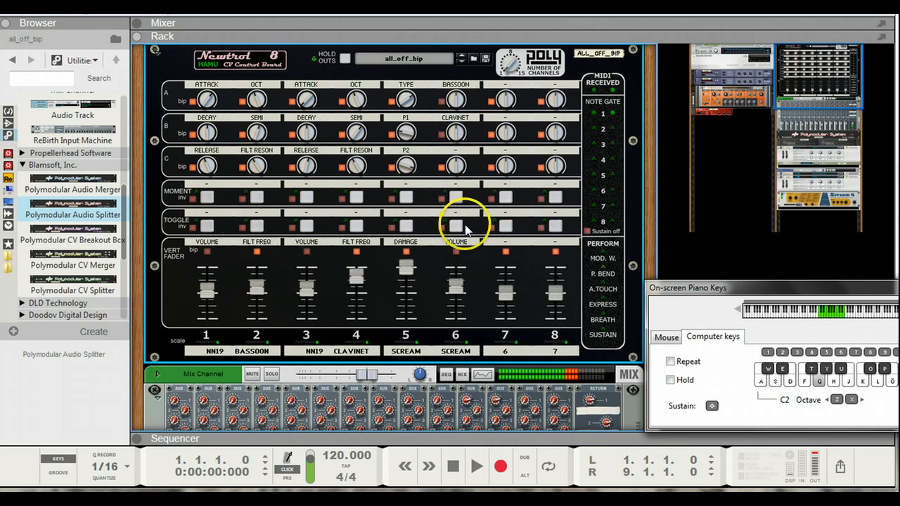
{"action": "key", "text": "j"}
{"action": "left_click_drag", "start_coordinate": [458, 297], "coordinate": [459, 321]}
{"action": "key", "text": "g"}
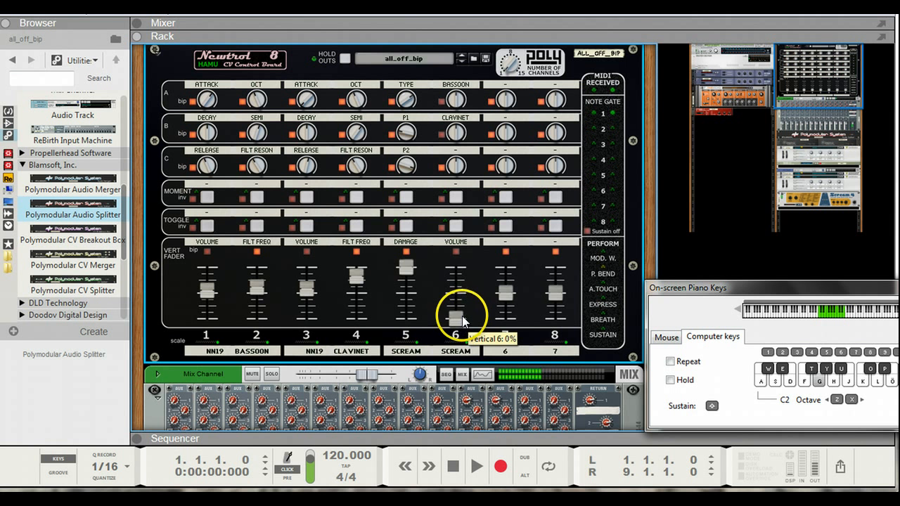
{"action": "key", "text": "j"}
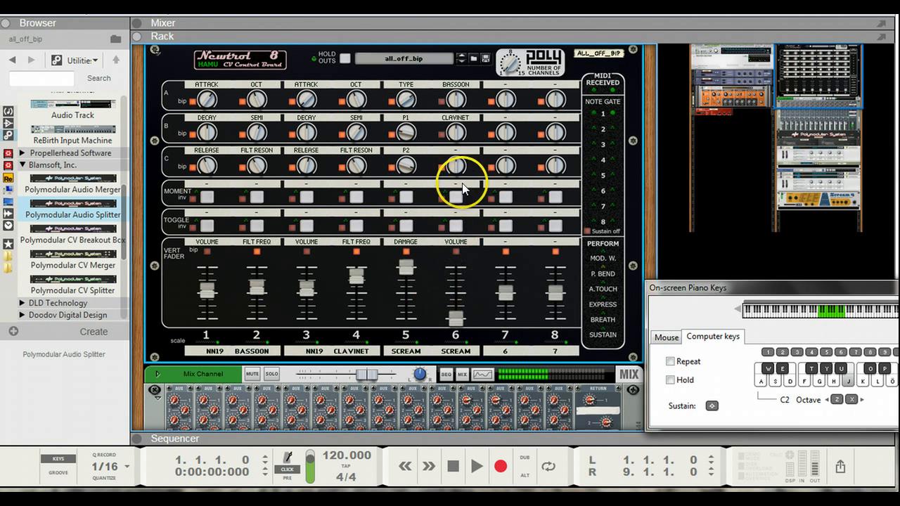
{"action": "key", "text": "k"}
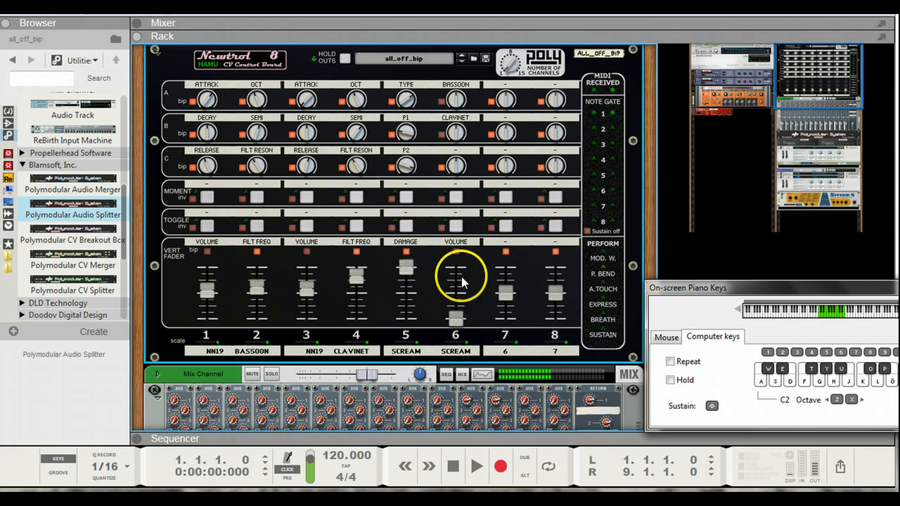
Play test notes while checking the channel level meters on Mixer 14:2
{"action": "scroll", "coordinate": [461, 276], "scroll_direction": "down", "scroll_amount": 5}
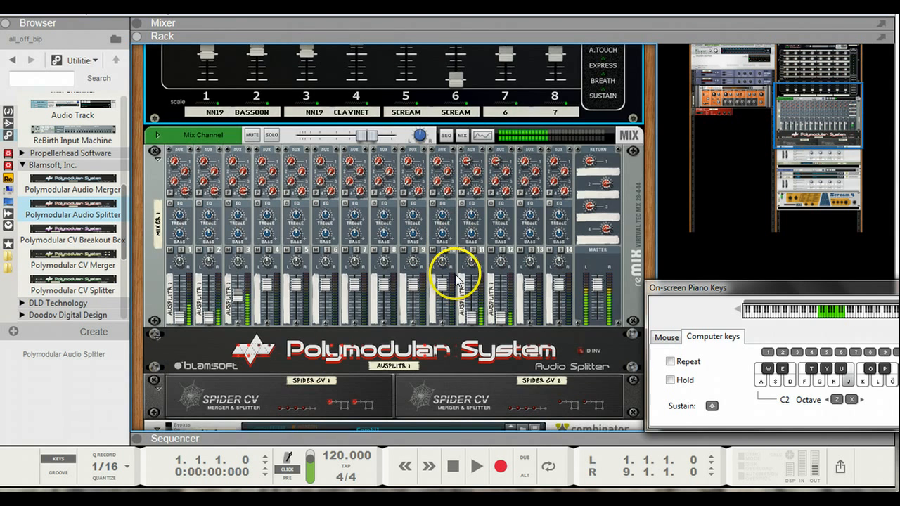
{"action": "key", "text": "g"}
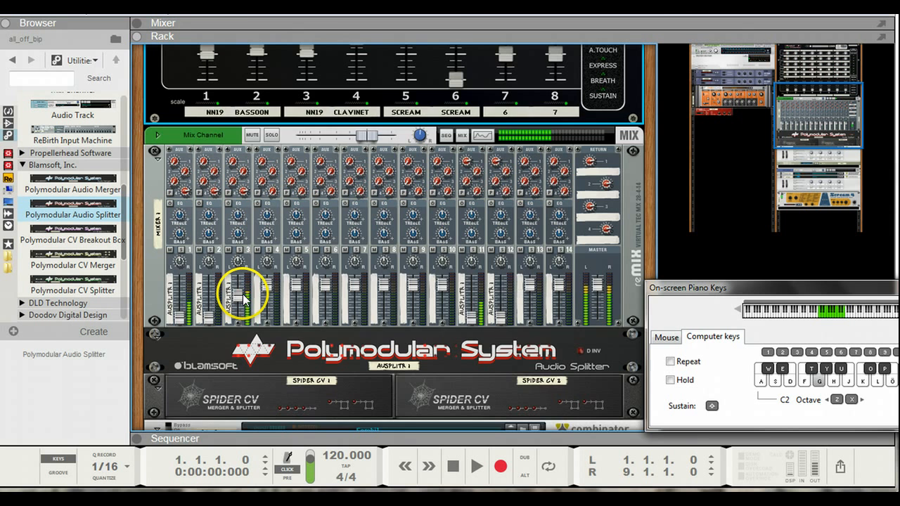
{"action": "key", "text": "j"}
{"action": "scroll", "coordinate": [411, 197], "scroll_direction": "up", "scroll_amount": 2}
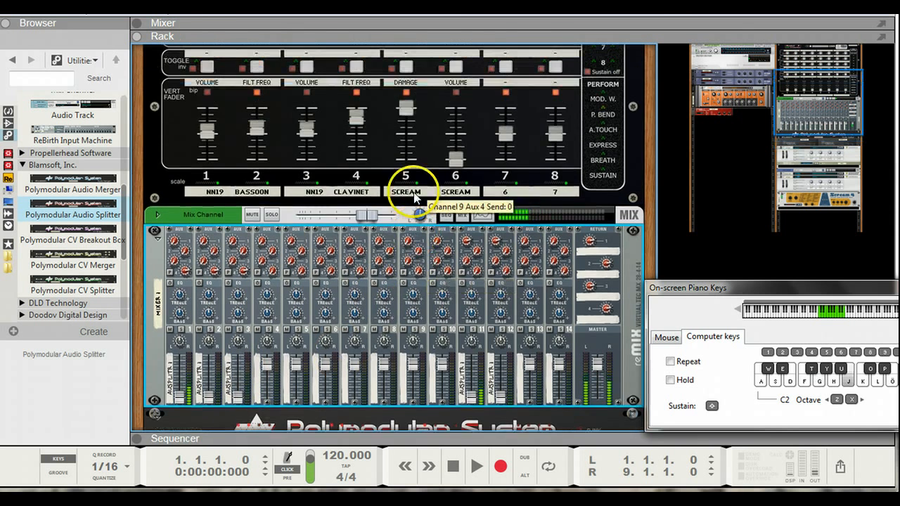
{"action": "scroll", "coordinate": [415, 198], "scroll_direction": "up", "scroll_amount": 3}
Raise the Newtrol's vertical fader 6, the Scream volume, to just below its midpoint while playing test notes
{"action": "key", "text": "k"}
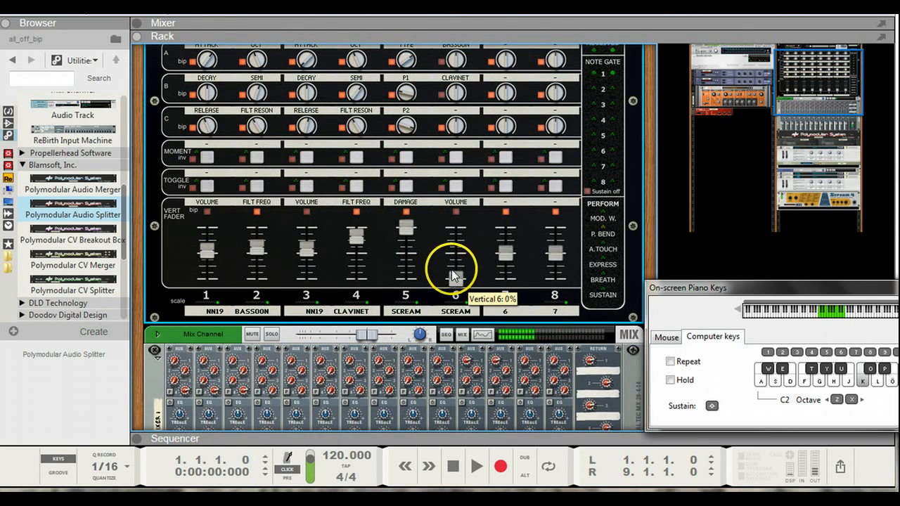
{"action": "mouse_move", "coordinate": [452, 270]}
{"action": "left_mouse_down"}
{"action": "mouse_move", "coordinate": [451, 279]}
{"action": "mouse_move", "coordinate": [449, 246]}
{"action": "mouse_move", "coordinate": [450, 255]}
{"action": "left_mouse_up"}
{"action": "key", "text": "g"}
{"action": "key", "text": "j"}
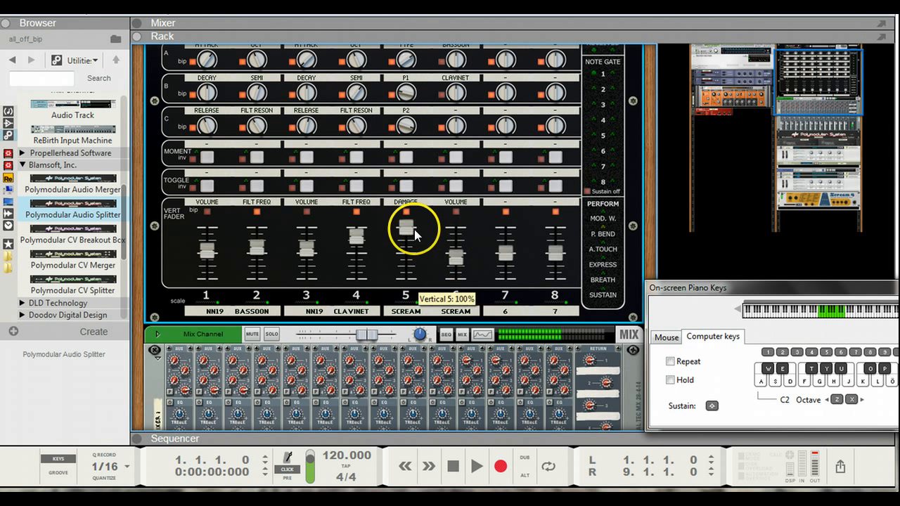
Lower the Newtrol's vertical fader 5, the Scream damage, to its middle position while playing test notes
{"action": "left_click_drag", "start_coordinate": [414, 229], "coordinate": [419, 251]}
{"action": "key", "text": "g"}
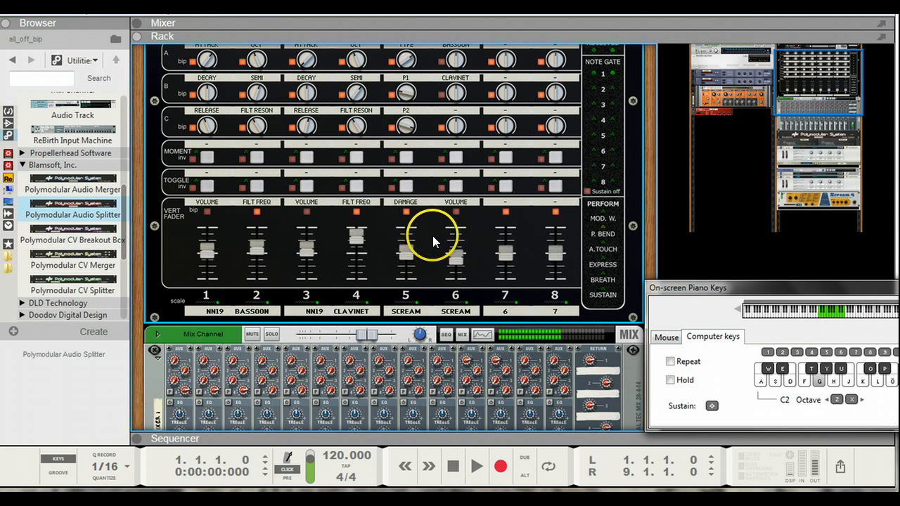
{"action": "key", "text": "j"}
Adjust the Scream's TYPE, P1 and P2 knobs in column 5 while playing test notes, setting P2 to 56%
{"action": "scroll", "coordinate": [440, 215], "scroll_direction": "up", "scroll_amount": 2}
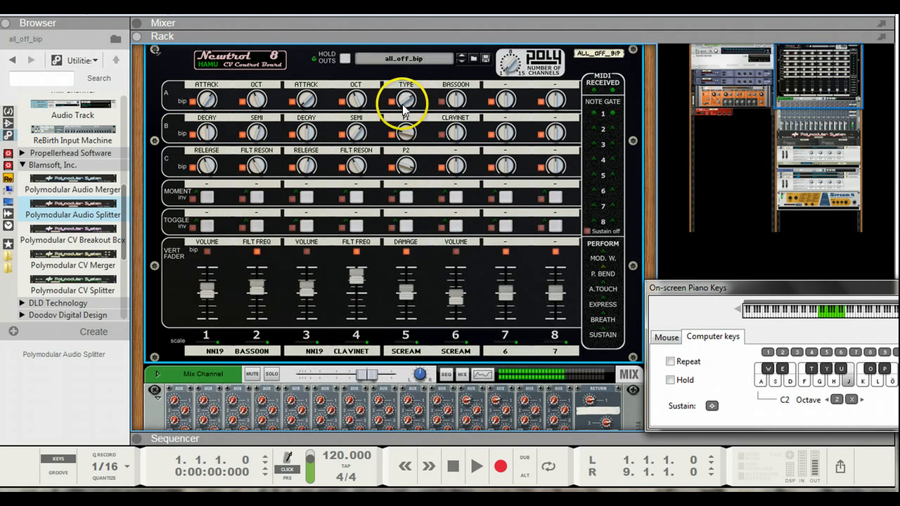
{"action": "mouse_move", "coordinate": [403, 105]}
{"action": "left_mouse_down"}
{"action": "mouse_move", "coordinate": [401, 91]}
{"action": "mouse_move", "coordinate": [404, 120]}
{"action": "left_mouse_up"}
{"action": "key", "text": "g"}
{"action": "key", "text": "j"}
{"action": "key", "text": "g"}
{"action": "key", "text": "k"}
{"action": "key", "text": "k"}
{"action": "mouse_move", "coordinate": [406, 167]}
{"action": "left_mouse_down"}
{"action": "mouse_move", "coordinate": [403, 182]}
{"action": "mouse_move", "coordinate": [406, 166]}
{"action": "left_mouse_up"}
{"action": "key", "text": "j"}
{"action": "key", "text": "g"}
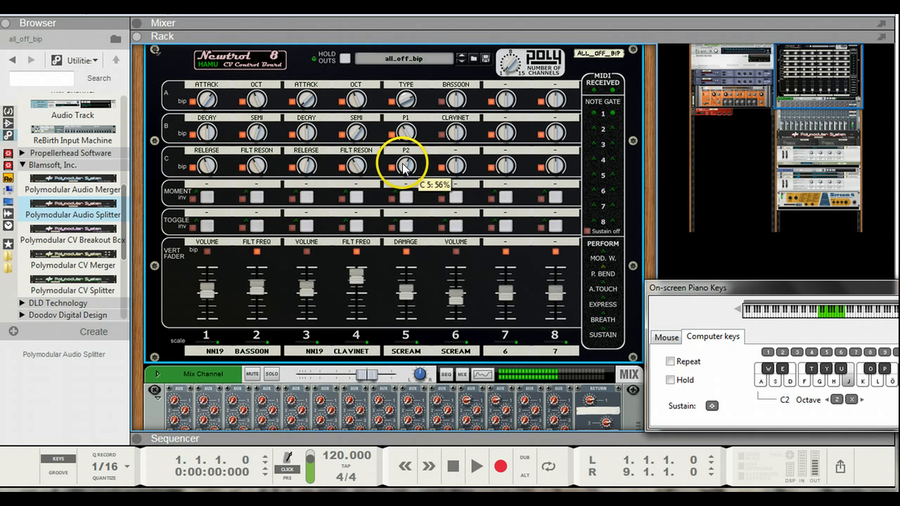
Play test notes and turn down the CLAVINET send knob in row B of column 6
{"action": "key", "text": "a"}
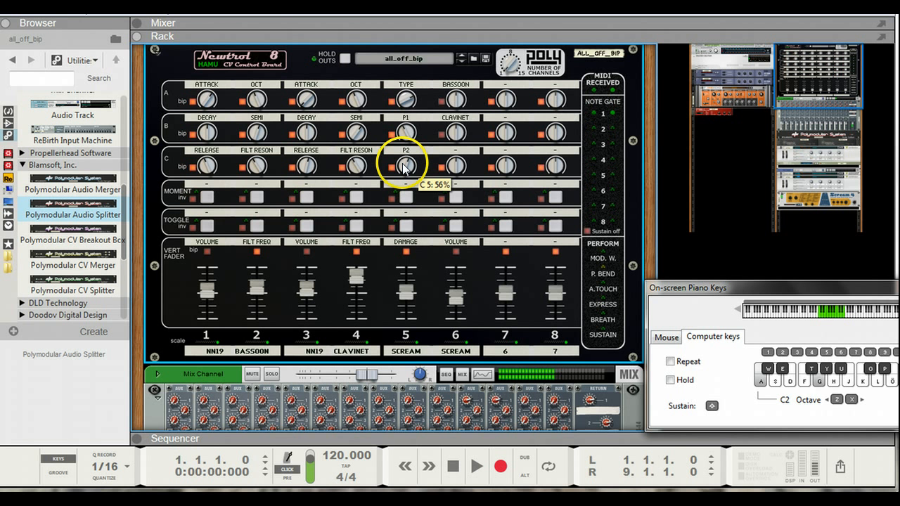
{"action": "key", "text": "d"}
{"action": "key", "text": "j"}
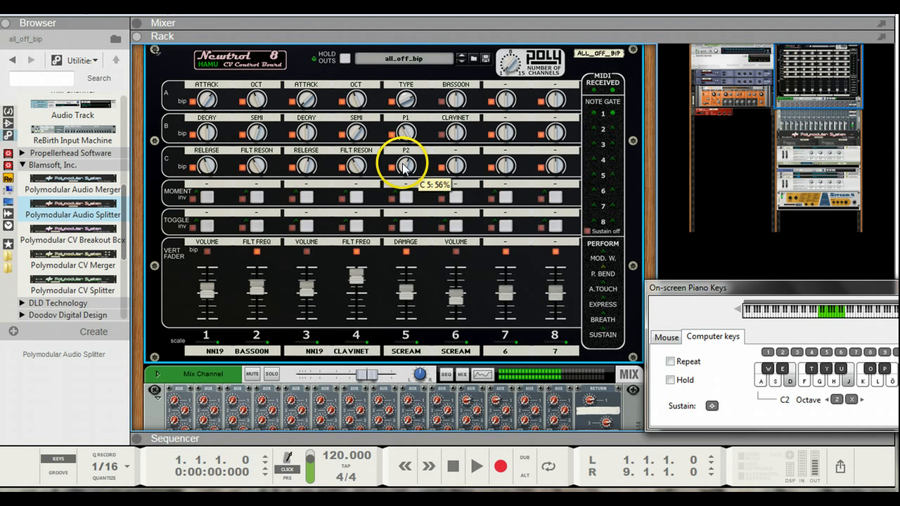
{"action": "key", "text": "g"}
{"action": "key", "text": "k"}
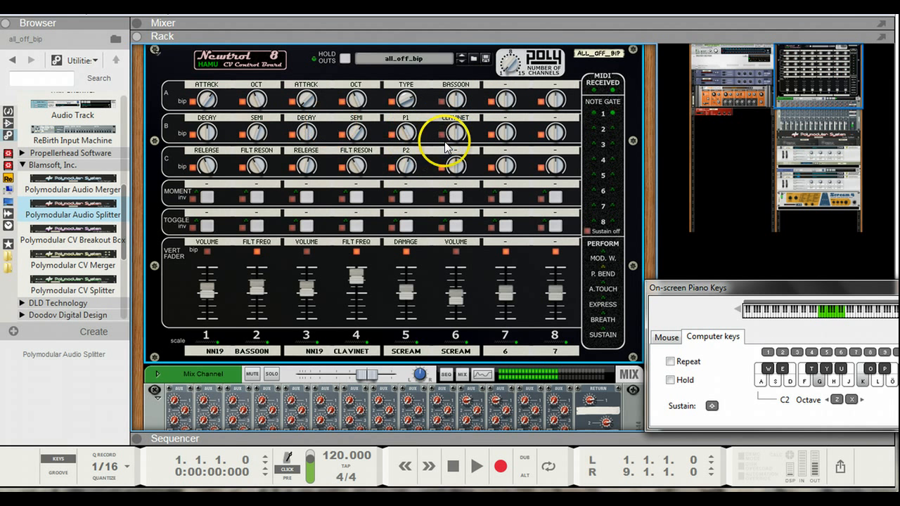
{"action": "left_click_drag", "start_coordinate": [452, 133], "coordinate": [448, 146]}
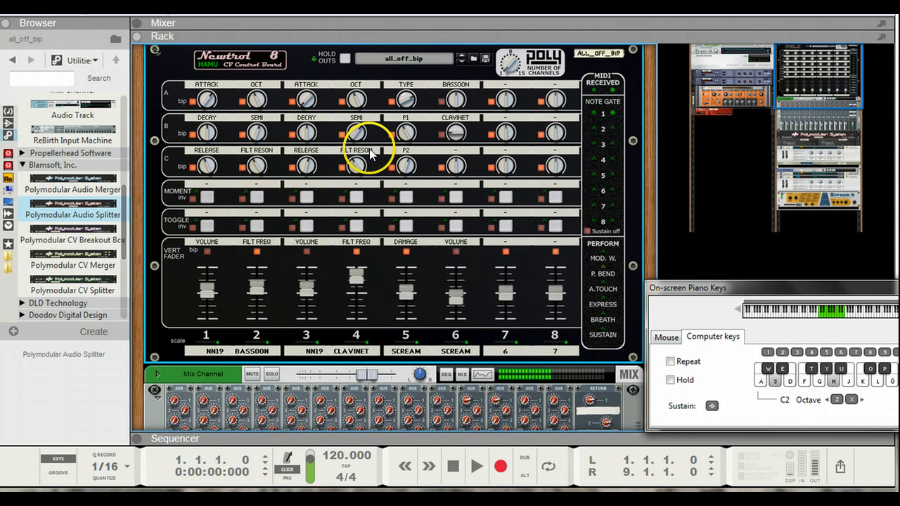
{"action": "key", "text": "g"}
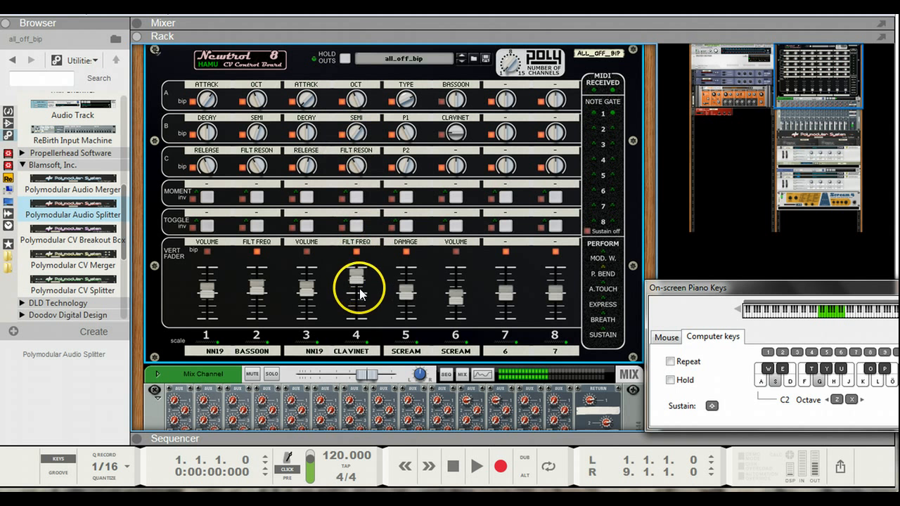
Lower the Newtrol's vertical fader 4, the Clavinet filter frequency, to its middle position and play test notes
{"action": "left_click_drag", "start_coordinate": [364, 281], "coordinate": [360, 295]}
{"action": "key", "text": "h"}
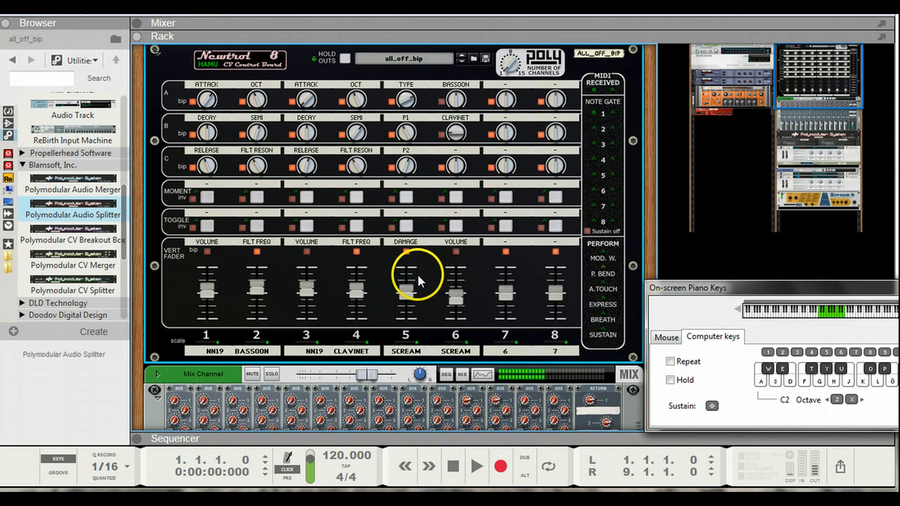
{"action": "key", "text": "d"}
{"action": "key", "text": "j"}
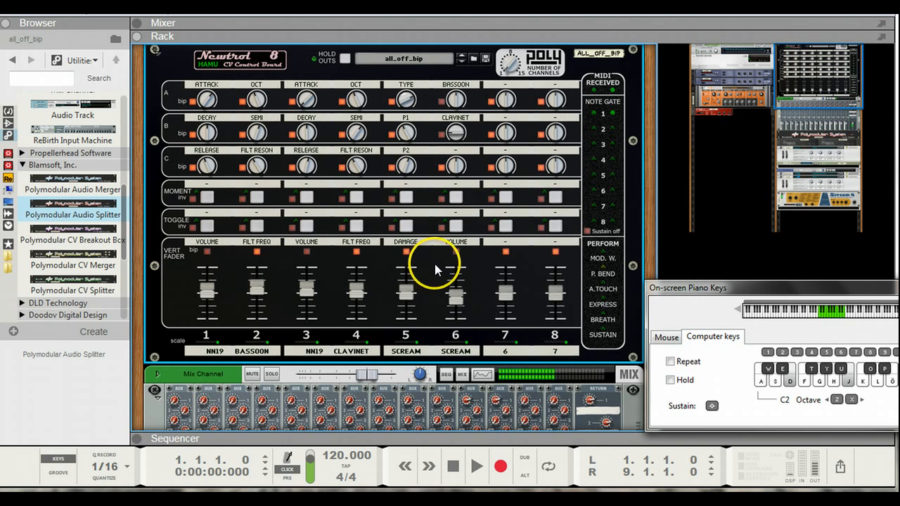
Play two-note test chords while watching Mixer 14:2's channel levels
{"action": "scroll", "coordinate": [435, 264], "scroll_direction": "down", "scroll_amount": 5}
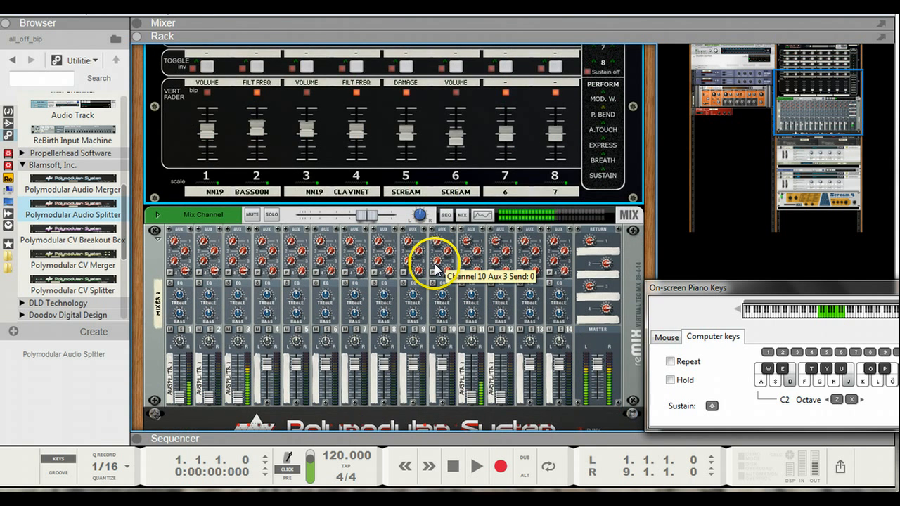
{"action": "key", "text": "d+h"}
{"action": "key", "text": "d+g"}
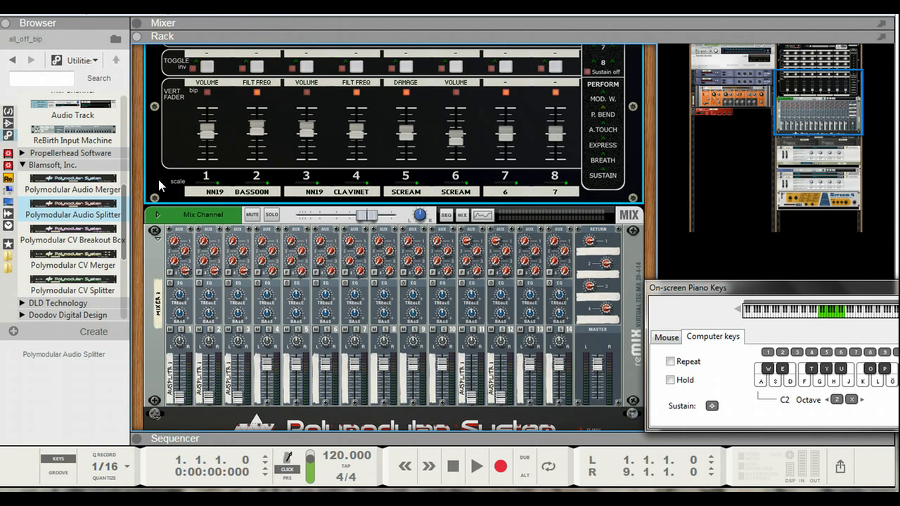
Combine Mixer 14:2, the Polymodular Audio Splitter and both Spider CV units into a new Combinator
{"action": "left_click", "coordinate": [173, 216]}
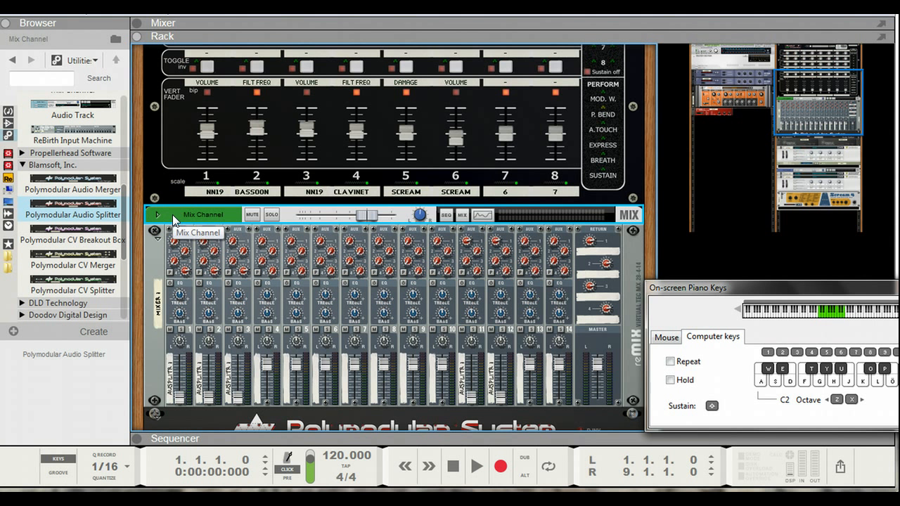
{"action": "left_click", "coordinate": [161, 251]}
{"action": "scroll", "coordinate": [162, 251], "scroll_direction": "down", "scroll_amount": 3}
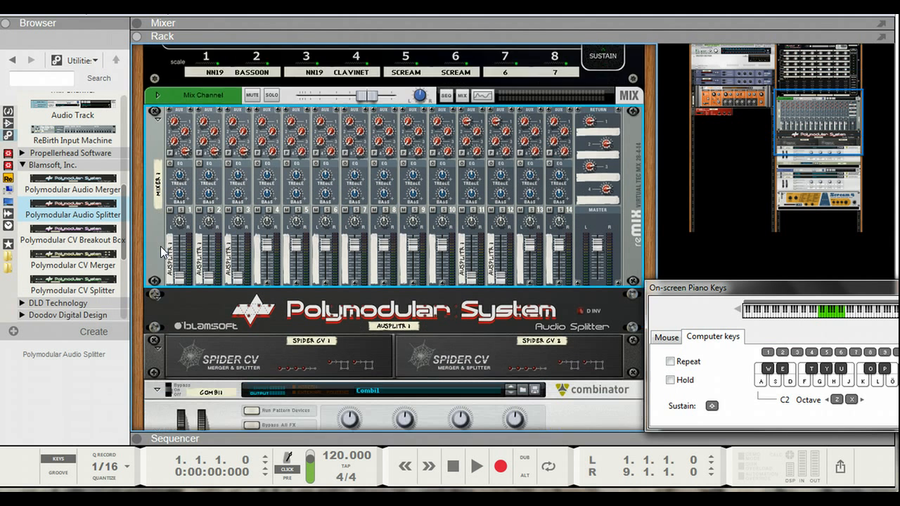
{"action": "scroll", "coordinate": [160, 246], "scroll_direction": "down", "scroll_amount": 1}
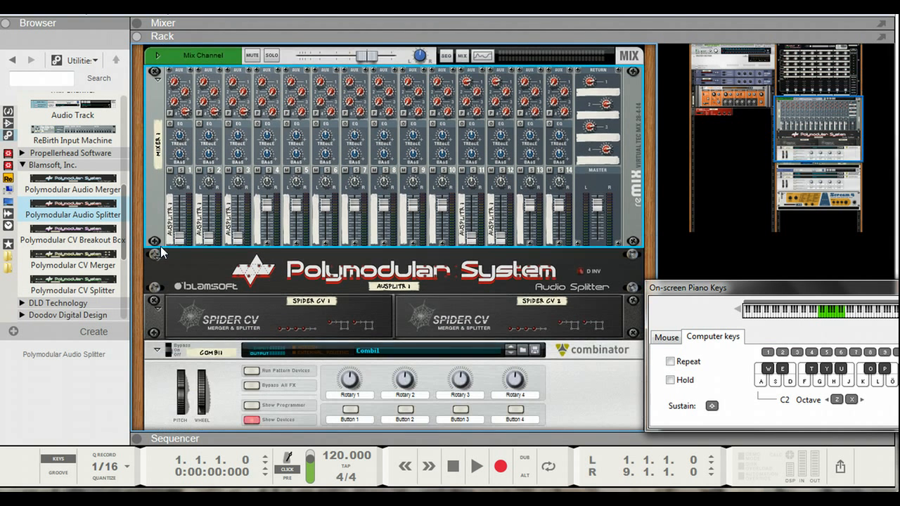
{"action": "left_click", "coordinate": [506, 317], "text": "shift"}
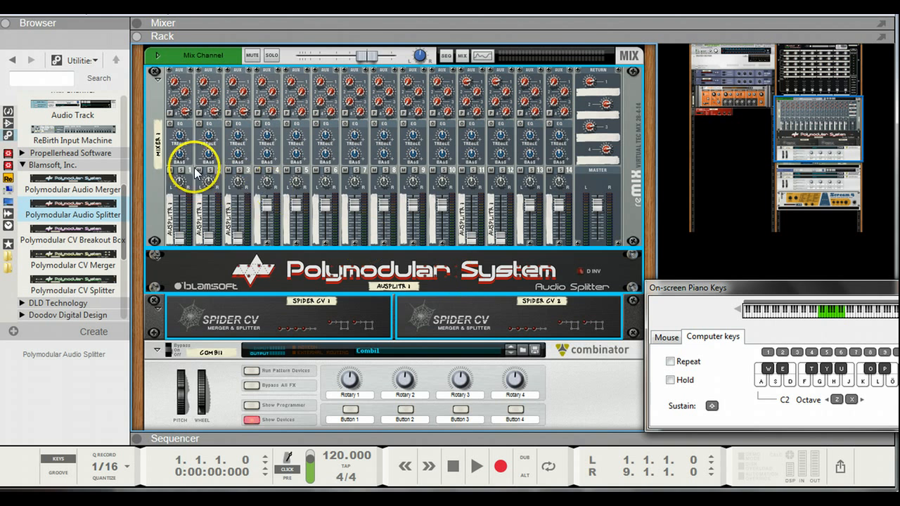
{"action": "right_click", "coordinate": [152, 175]}
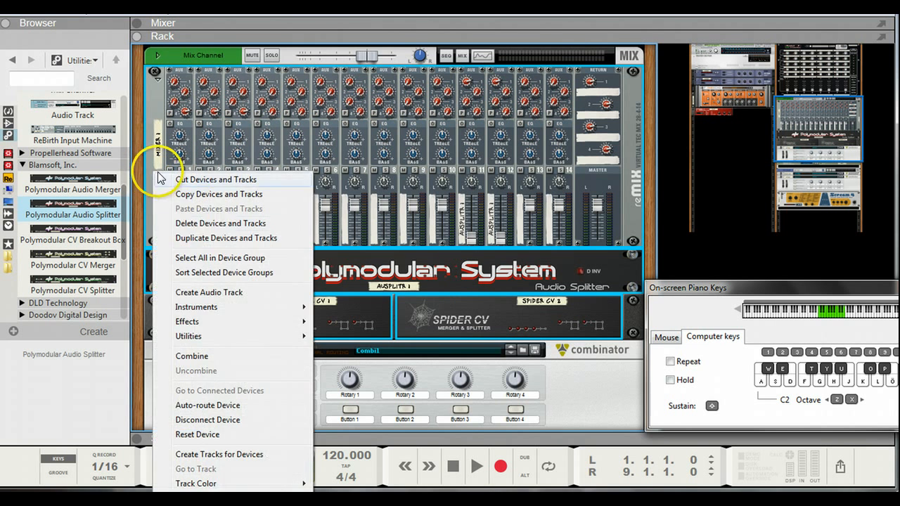
{"action": "left_click", "coordinate": [208, 357]}
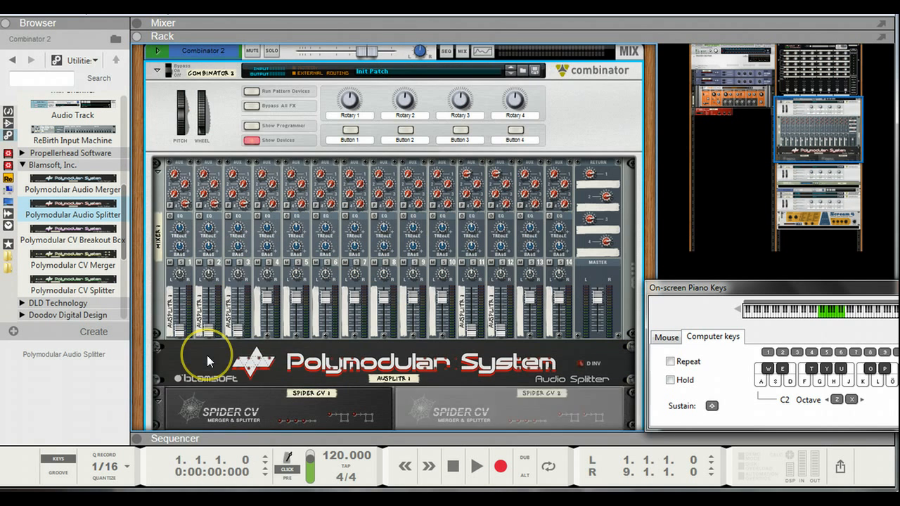
Move the Newtrol 8 into Combinator 2, placing it above the mixer
{"action": "scroll", "coordinate": [309, 322], "scroll_direction": "up", "scroll_amount": 5}
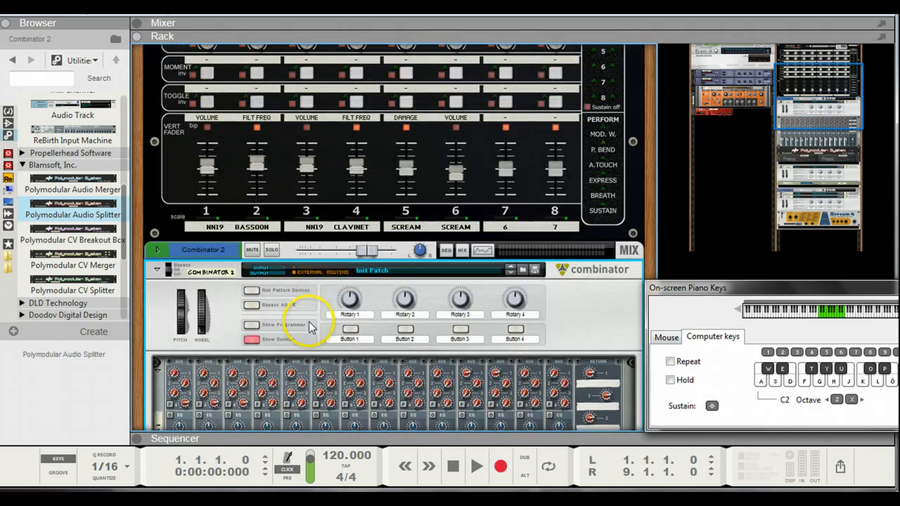
{"action": "mouse_move", "coordinate": [148, 193]}
{"action": "left_mouse_down"}
{"action": "mouse_move", "coordinate": [209, 355]}
{"action": "mouse_move", "coordinate": [201, 374]}
{"action": "left_mouse_up"}
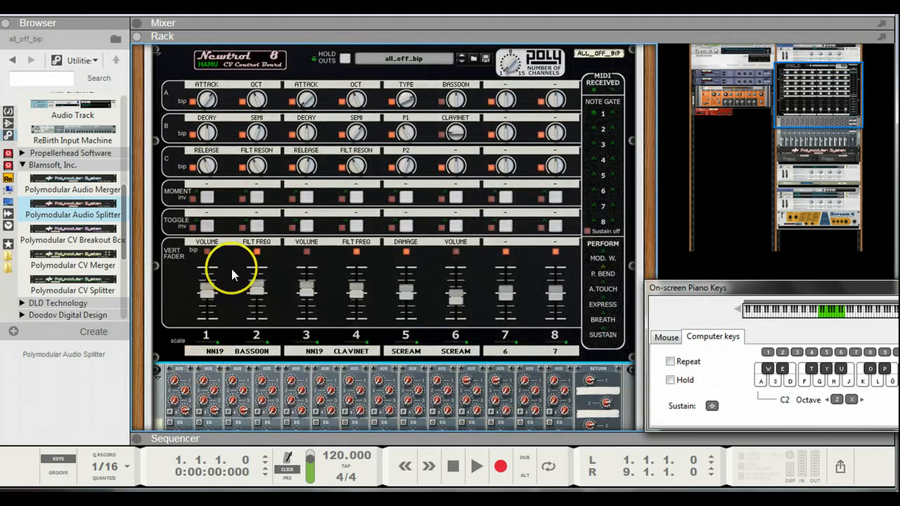
{"action": "scroll", "coordinate": [204, 117], "scroll_direction": "up", "scroll_amount": 3}
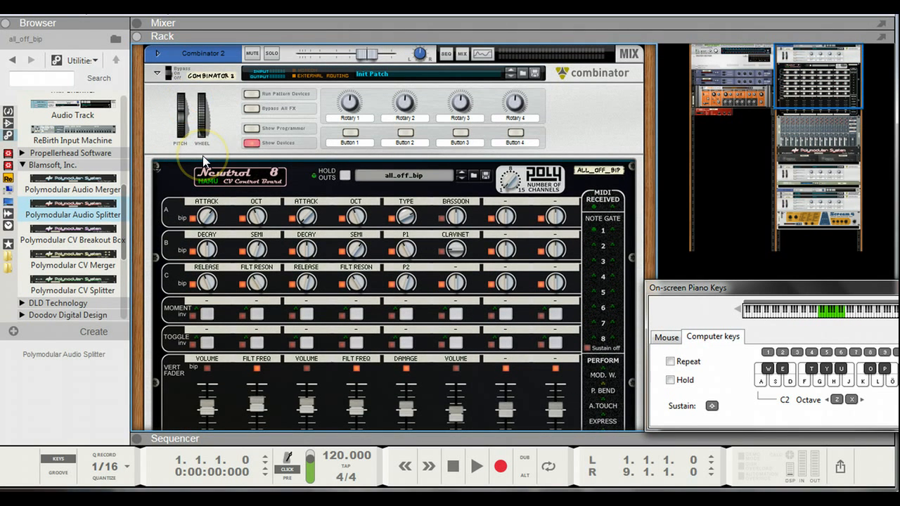
Make the all_off_bip track in the sequencer the keyboard input target and return to the rack
{"action": "key", "text": "F7"}
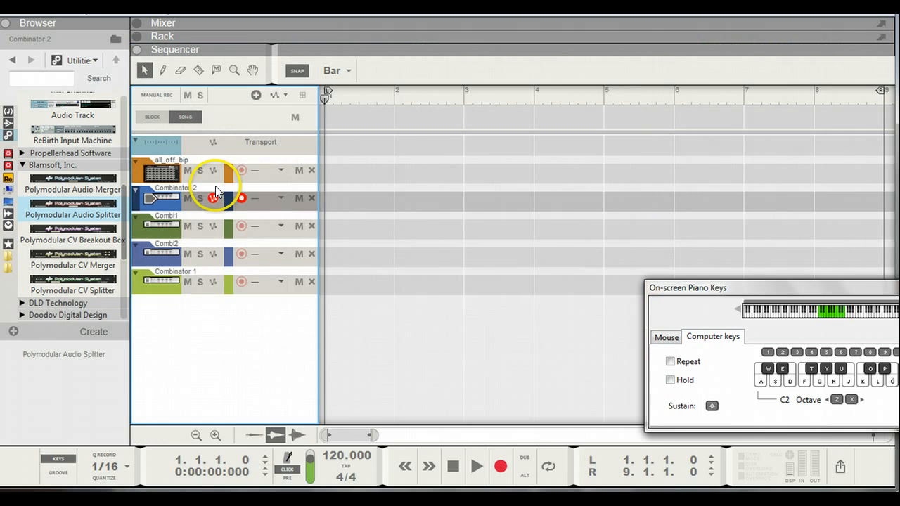
{"action": "left_click", "coordinate": [134, 174]}
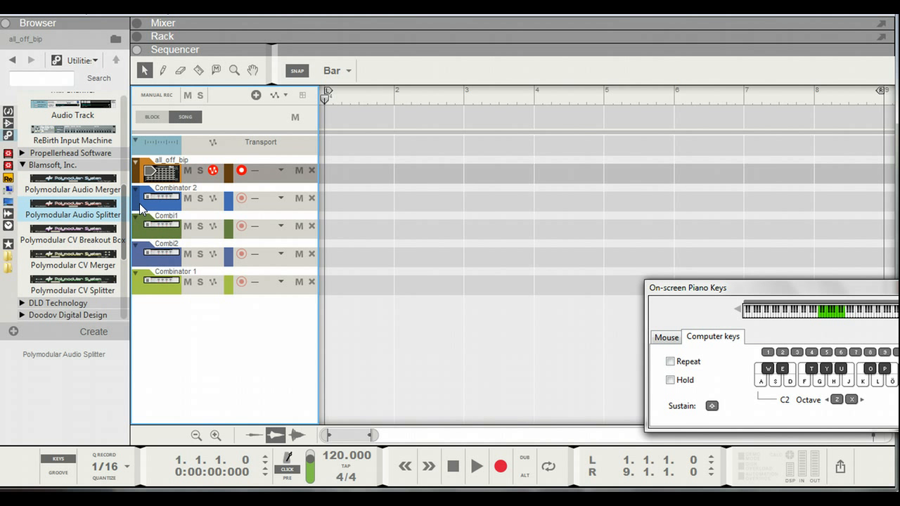
{"action": "key", "text": "F6"}
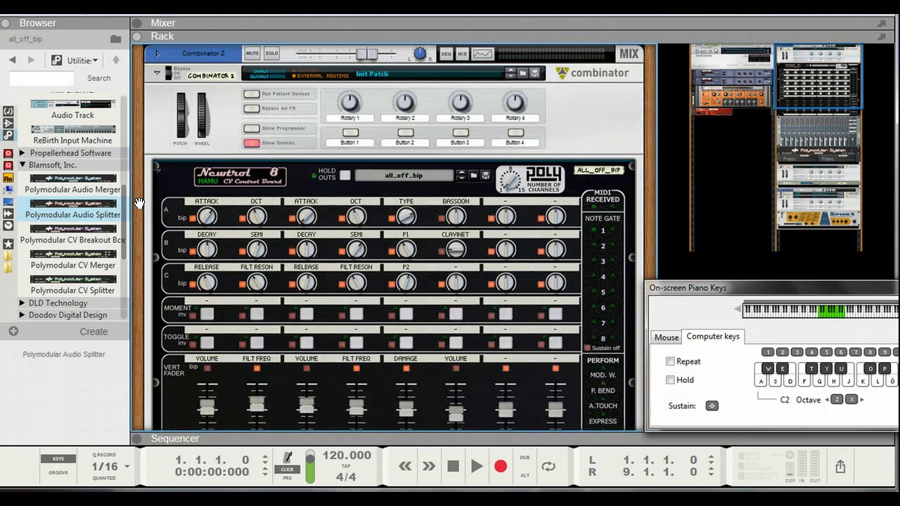
Delete Combinator 2's sequencer track while keeping its device
{"action": "key", "text": "F7"}
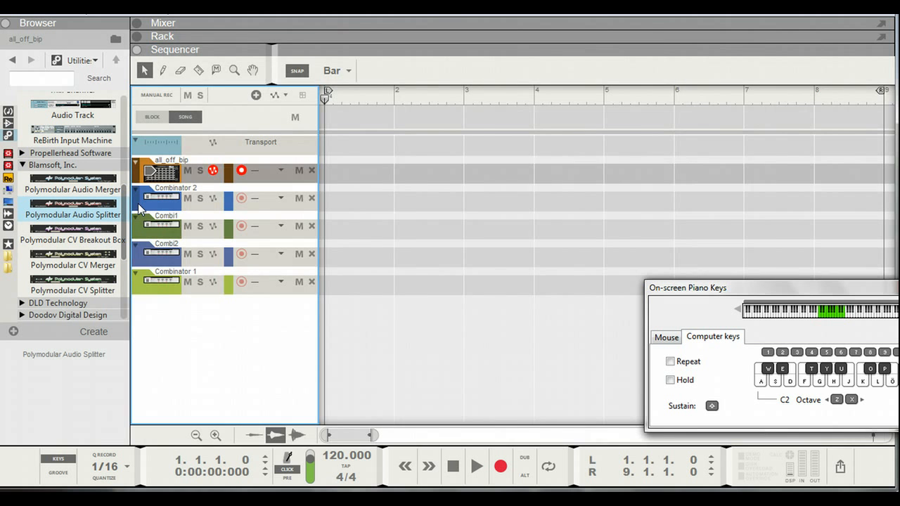
{"action": "left_click", "coordinate": [139, 209]}
{"action": "right_click", "coordinate": [139, 208]}
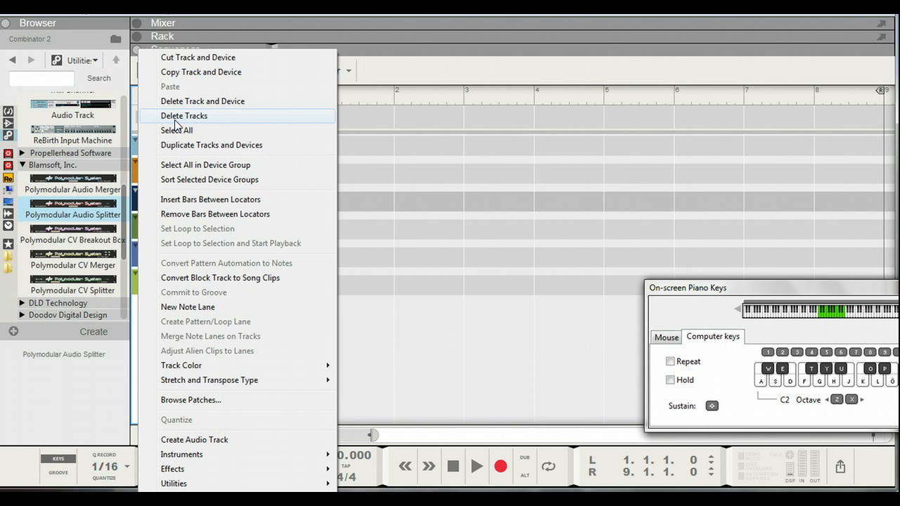
{"action": "left_click", "coordinate": [174, 120]}
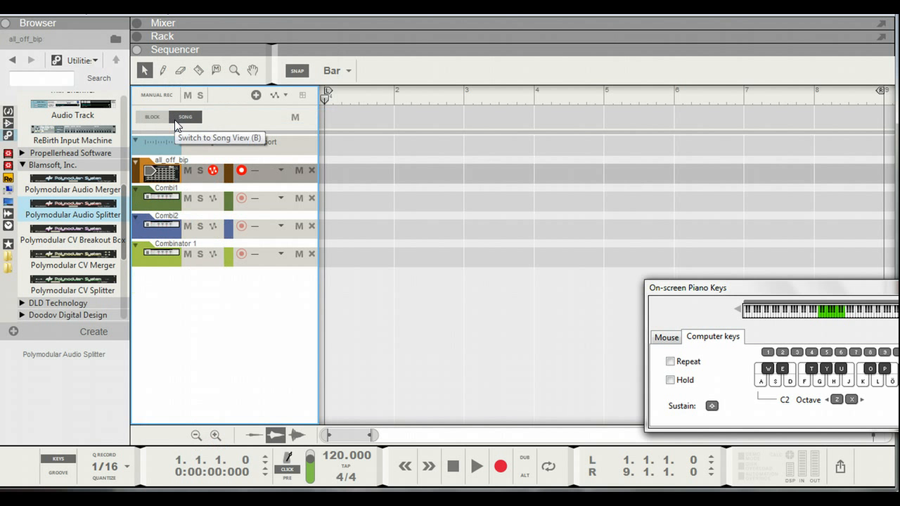
Show the Newtrol from its all_off_bip track in the rack and play test notes while checking its note gate indicators
{"action": "double_click", "coordinate": [137, 177]}
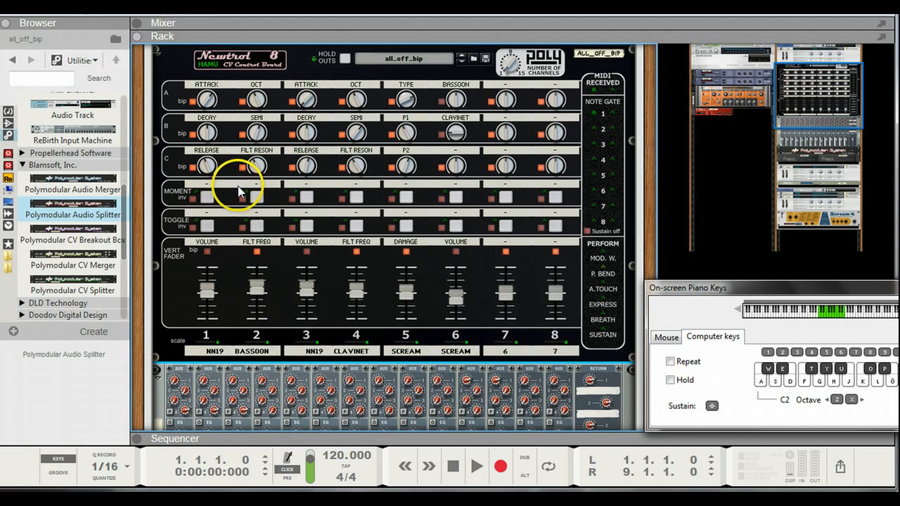
{"action": "key", "text": "h"}
{"action": "key", "text": "k"}
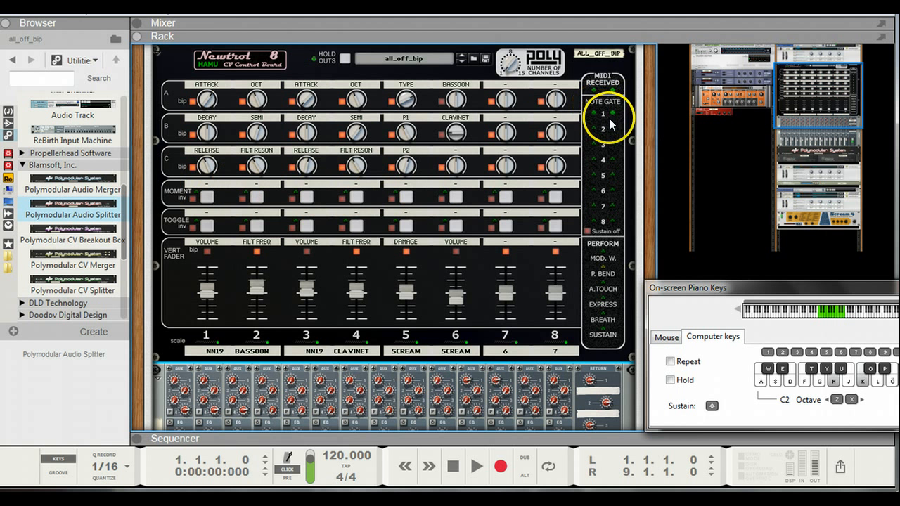
{"action": "key", "text": "a"}
{"action": "key", "text": "d"}
{"action": "key", "text": "k"}
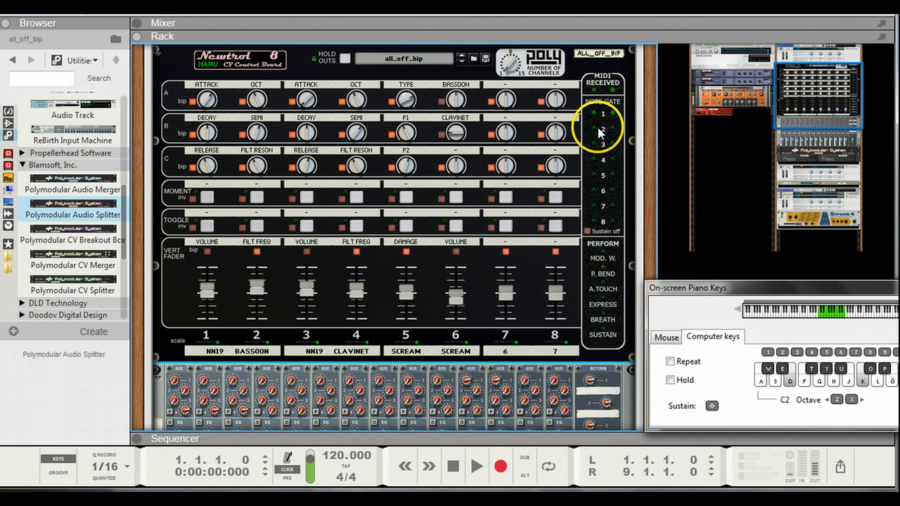
Play a further run of test notes while watching the Newtrol 8's note gate indicators
{"action": "key", "text": "j"}
{"action": "key", "text": "g"}
{"action": "key", "text": "d"}
{"action": "key", "text": "f"}
{"action": "key", "text": "g"}
{"action": "key", "text": "s"}
{"action": "key", "text": "f"}
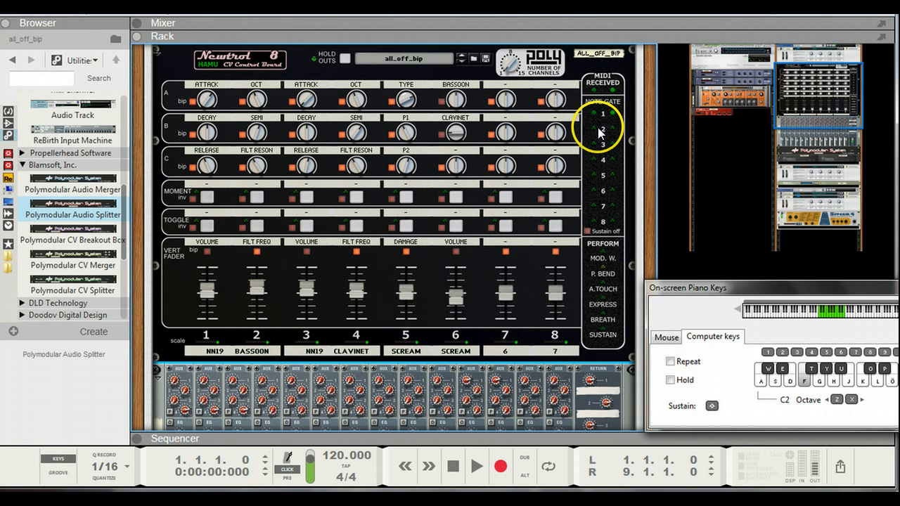
Save the Combinator 2 patch as Newt8_2NN19_Scream in the 2015 folder
{"action": "scroll", "coordinate": [418, 243], "scroll_direction": "down", "scroll_amount": 10}
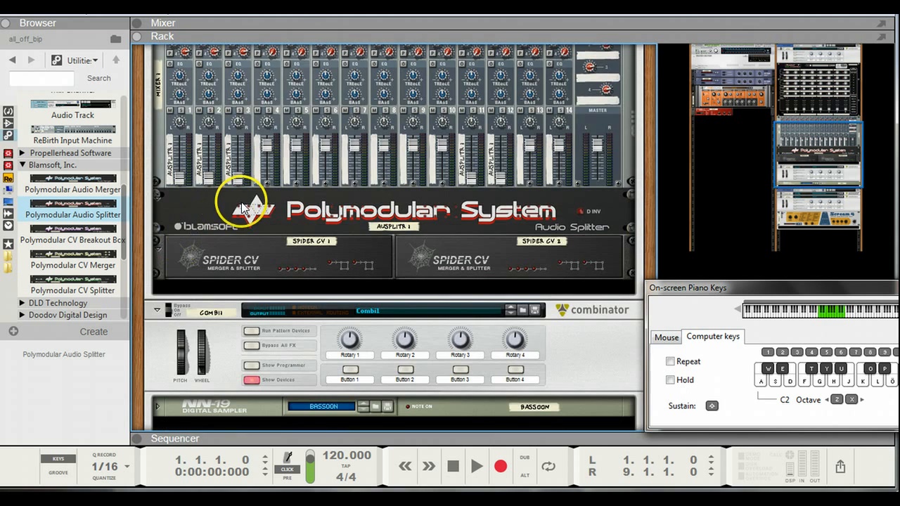
{"action": "scroll", "coordinate": [241, 201], "scroll_direction": "up", "scroll_amount": 10}
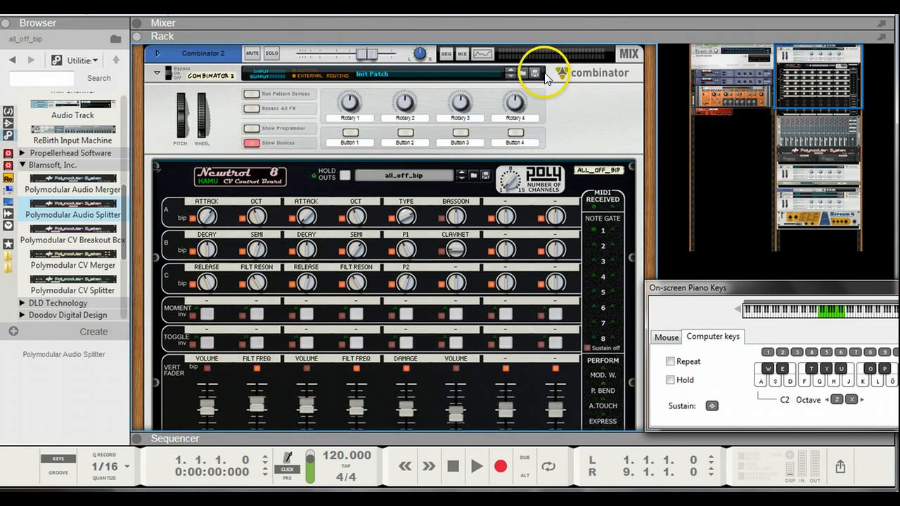
{"action": "left_click", "coordinate": [535, 73]}
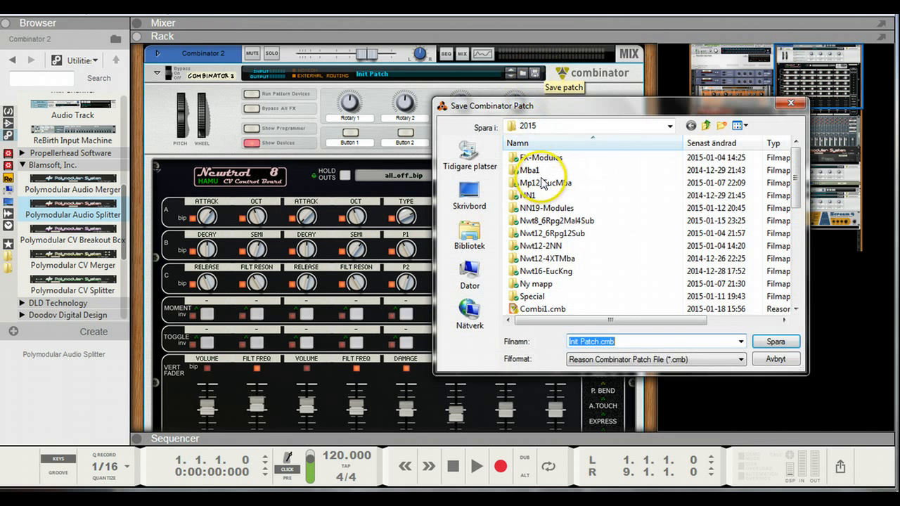
{"action": "type", "text": "nE"}
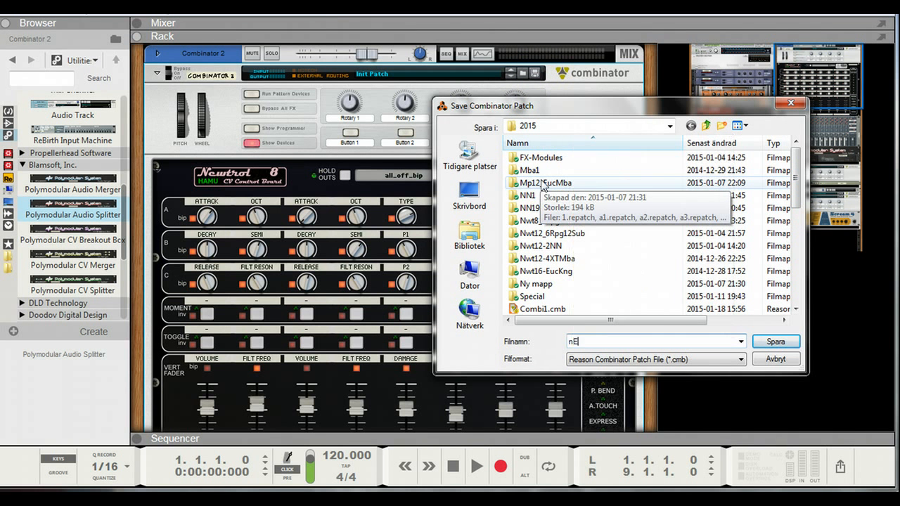
{"action": "type", "text": "WT"}
{"action": "key", "text": "BackSpace"}
{"action": "key", "text": "BackSpace"}
{"action": "key", "text": "BackSpace"}
{"action": "key", "text": "BackSpace"}
{"action": "type", "text": "Newt8_2NN19_Scream"}
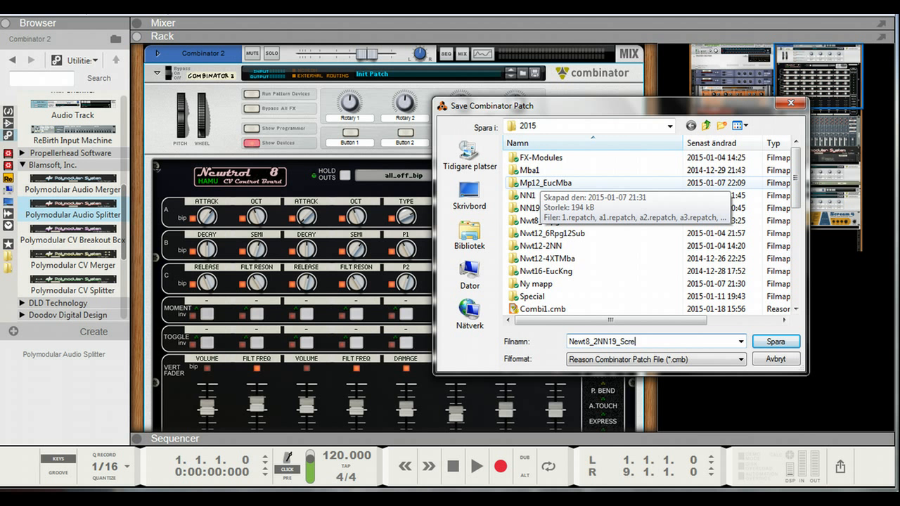
{"action": "left_click", "coordinate": [775, 341]}
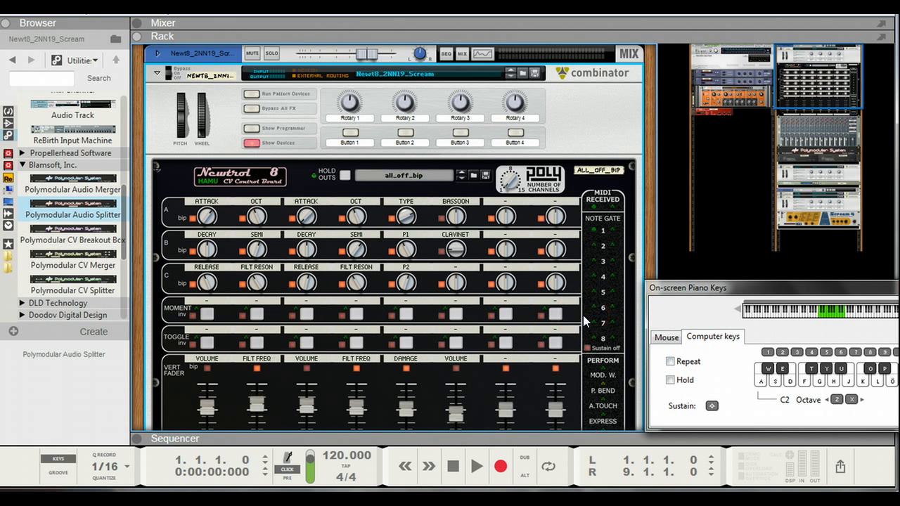
Hide the contained devices of the Newt8_2NN19_Scream, Combi1 and Combinator 1 Combinators
{"action": "scroll", "coordinate": [583, 315], "scroll_direction": "down", "scroll_amount": 2}
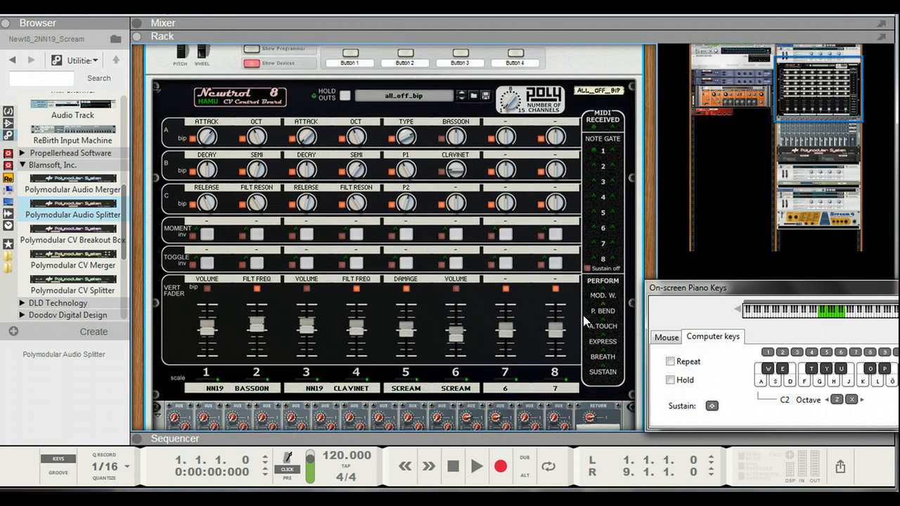
{"action": "scroll", "coordinate": [582, 315], "scroll_direction": "up", "scroll_amount": 2}
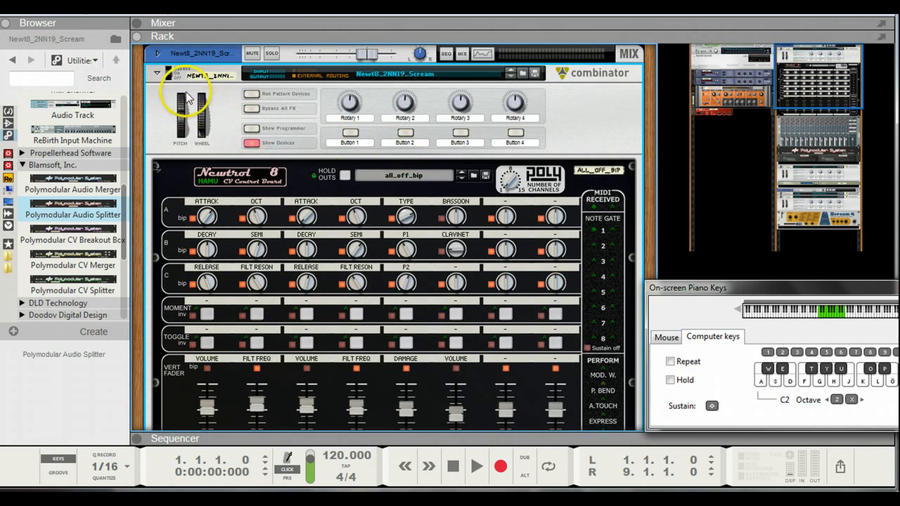
{"action": "left_click", "coordinate": [251, 143]}
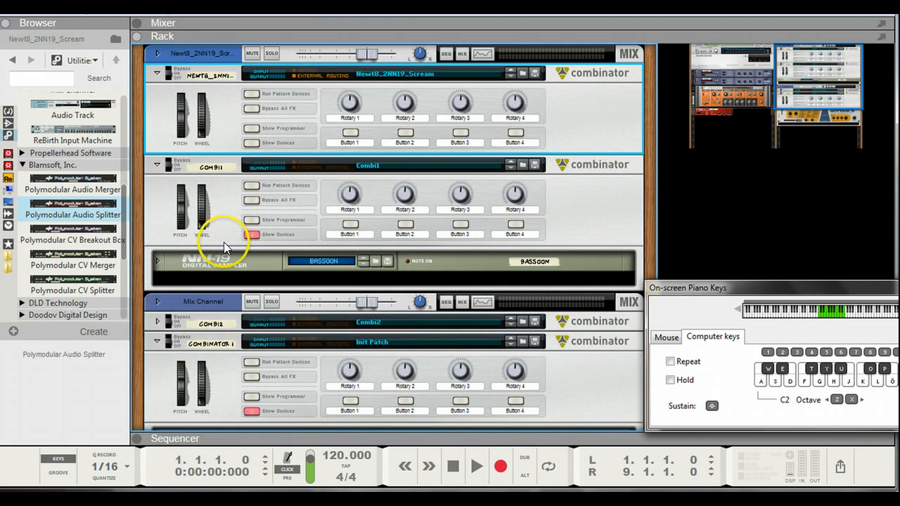
{"action": "left_click", "coordinate": [254, 234]}
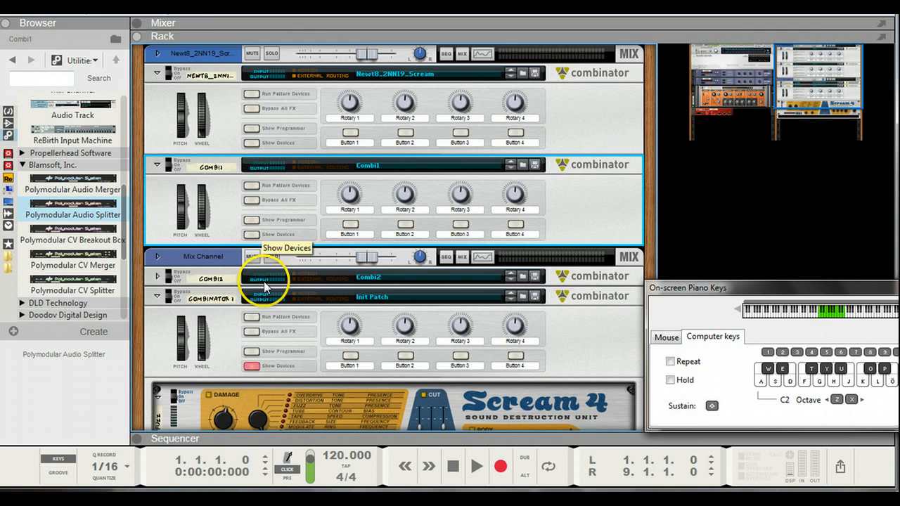
{"action": "left_click", "coordinate": [255, 367]}
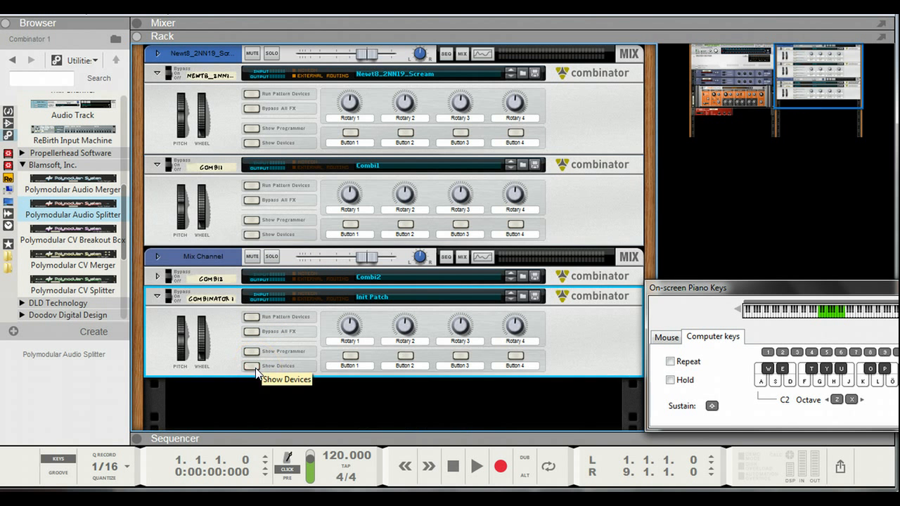
Delete the Mix Channel above Combi2 and return to the front of the rack
{"action": "left_click", "coordinate": [187, 258]}
{"action": "key", "text": "Tab"}
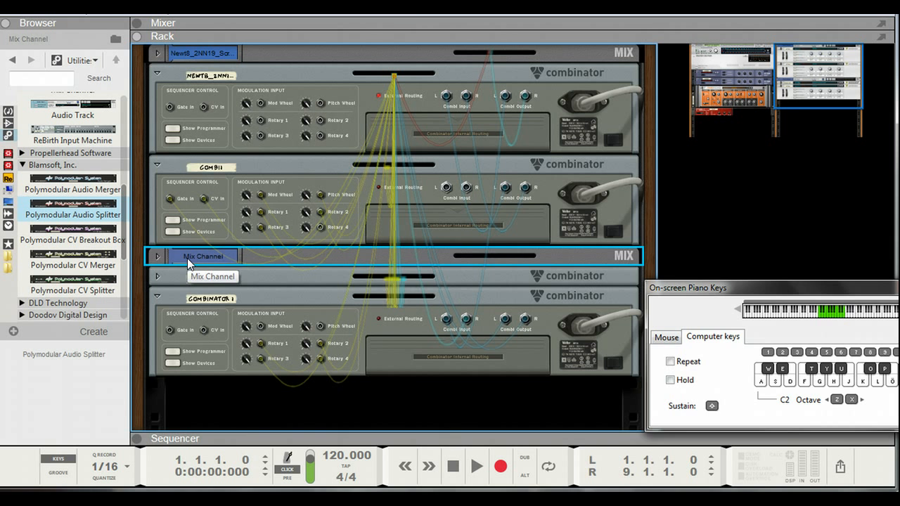
{"action": "key", "text": "Delete"}
{"action": "key", "text": "Return"}
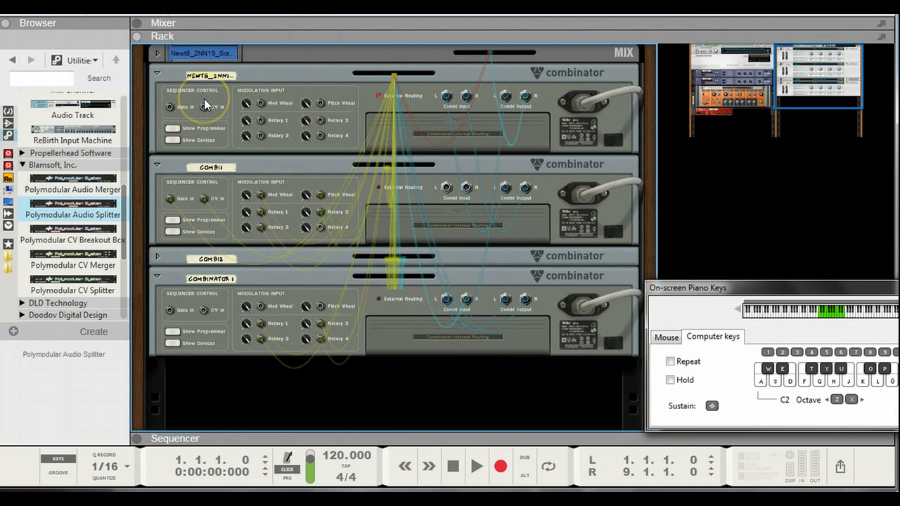
{"action": "key", "text": "Tab"}
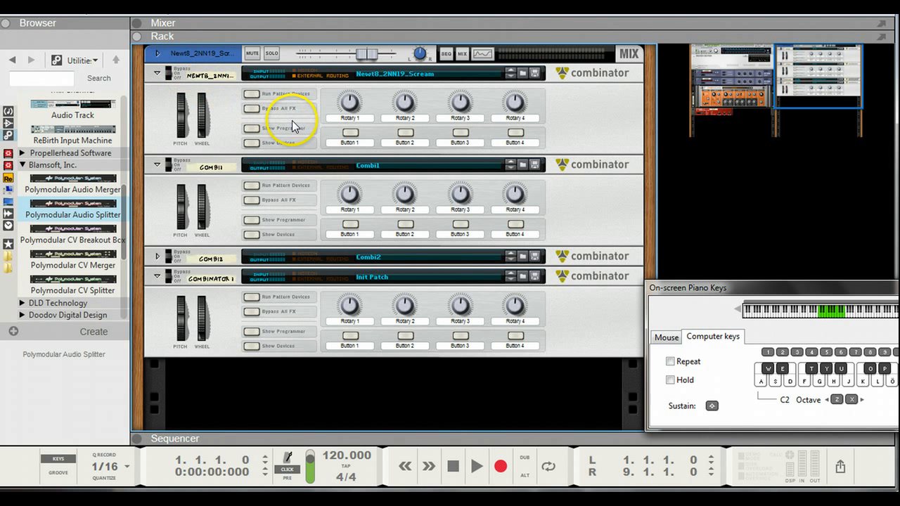
Play test notes while checking the note and output indicators of all the Combinators
{"action": "key", "text": "h"}
{"action": "key", "text": "k"}
{"action": "key", "text": "g"}
{"action": "key", "text": "h"}
{"action": "key", "text": "a"}
{"action": "key", "text": "s"}
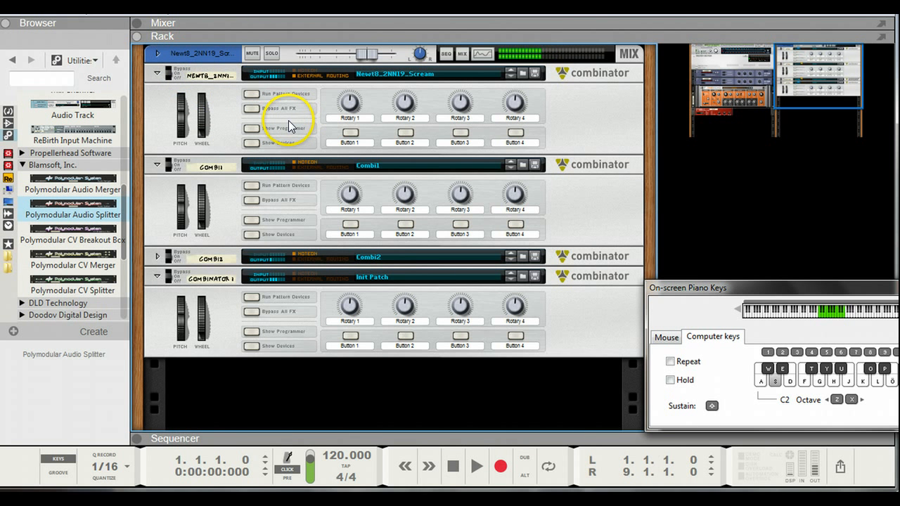
{"action": "key", "text": "d"}
{"action": "key", "text": "h"}
{"action": "key", "text": "j"}
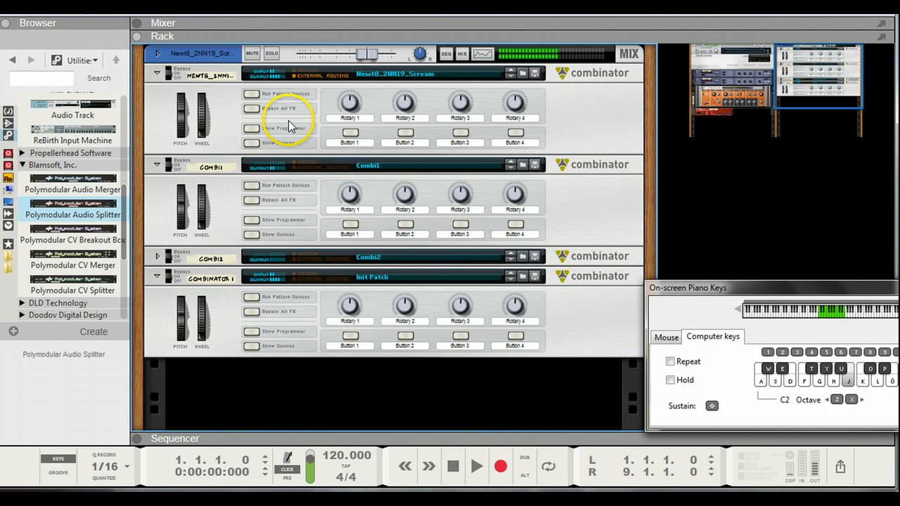
{"action": "key", "text": "k"}
{"action": "key", "text": "h"}
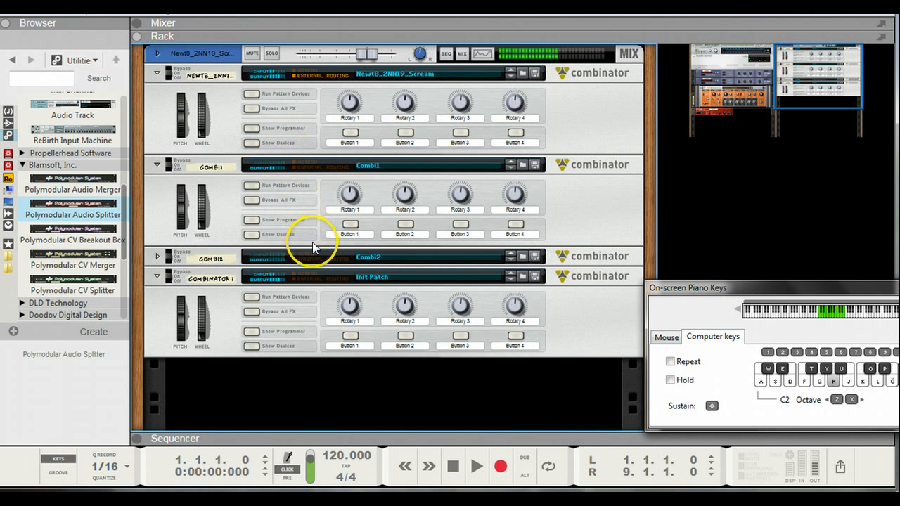
{"action": "key", "text": "g"}
{"action": "key", "text": "j"}
{"action": "key", "text": "g"}
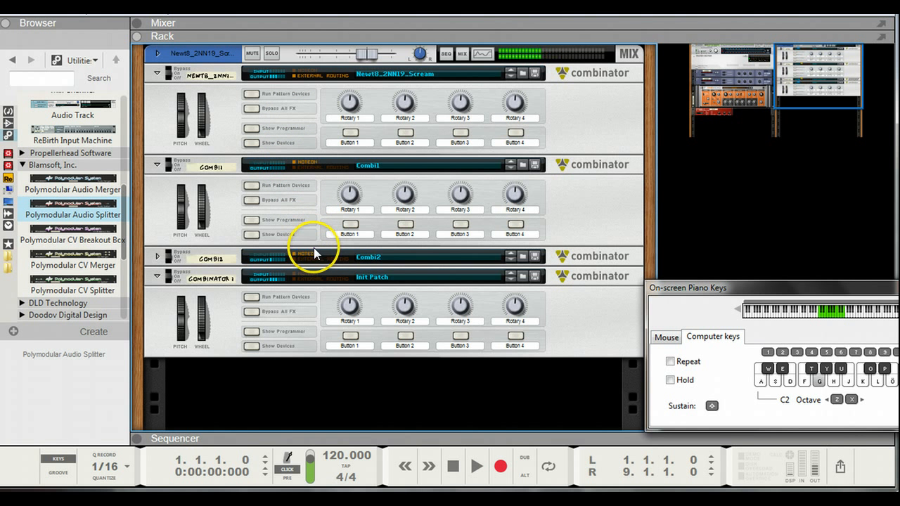
Load the Combi1.cmb patch into the folded Combi2 Combinator and play test notes through the changed setup
{"action": "left_click", "coordinate": [370, 262]}
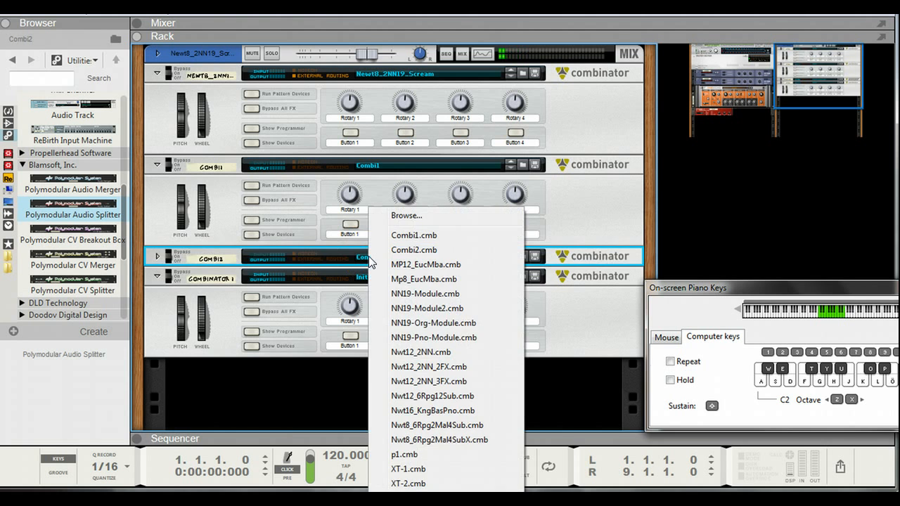
{"action": "left_click", "coordinate": [414, 236]}
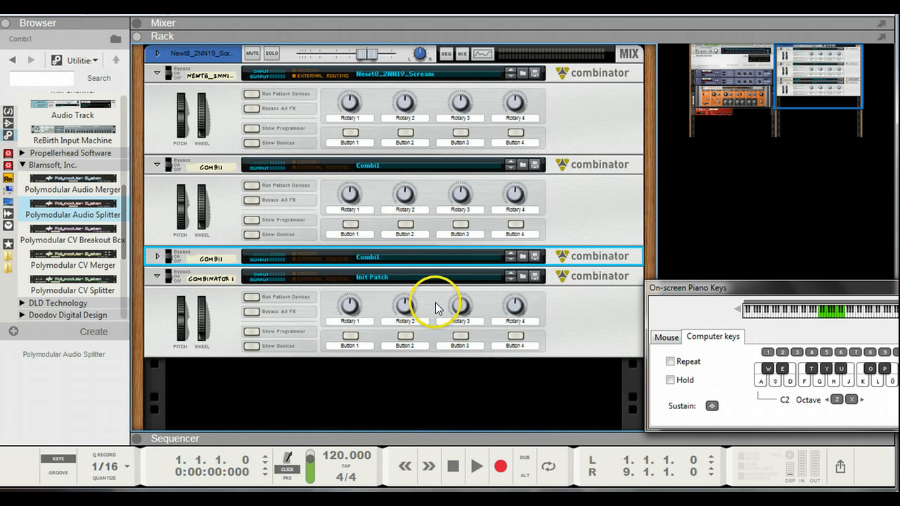
{"action": "key", "text": "g"}
{"action": "key", "text": "j"}
{"action": "key", "text": "a"}
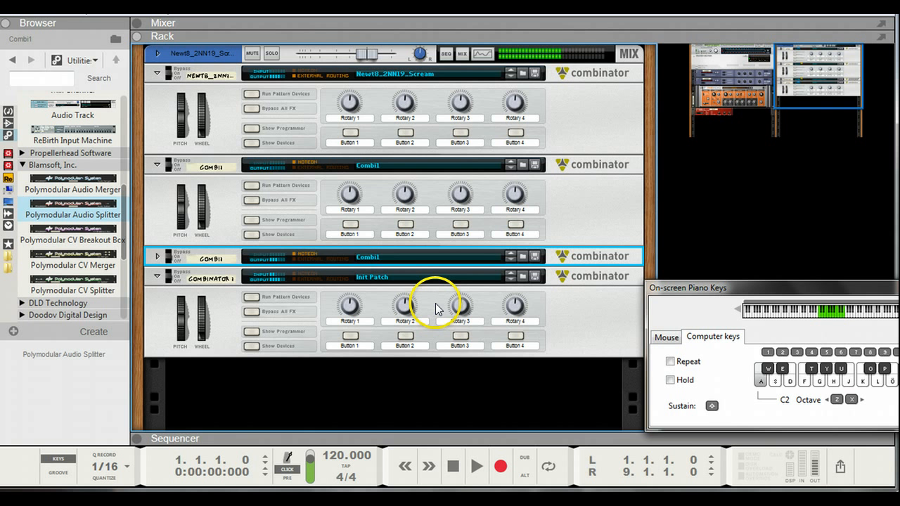
{"action": "key", "text": "k"}
{"action": "key", "text": "d"}
{"action": "key", "text": "s"}
{"action": "key", "text": "g"}
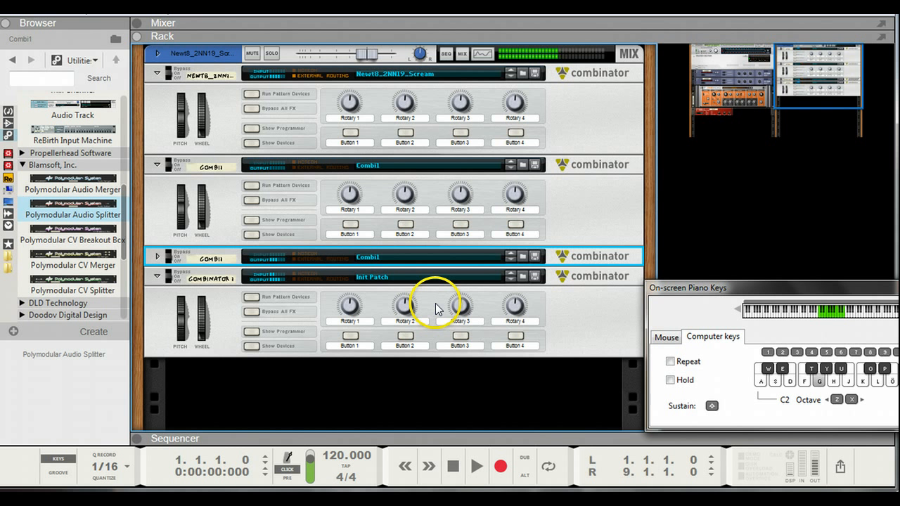
{"action": "key", "text": "h"}
{"action": "key", "text": "j"}
{"action": "key", "text": "f"}
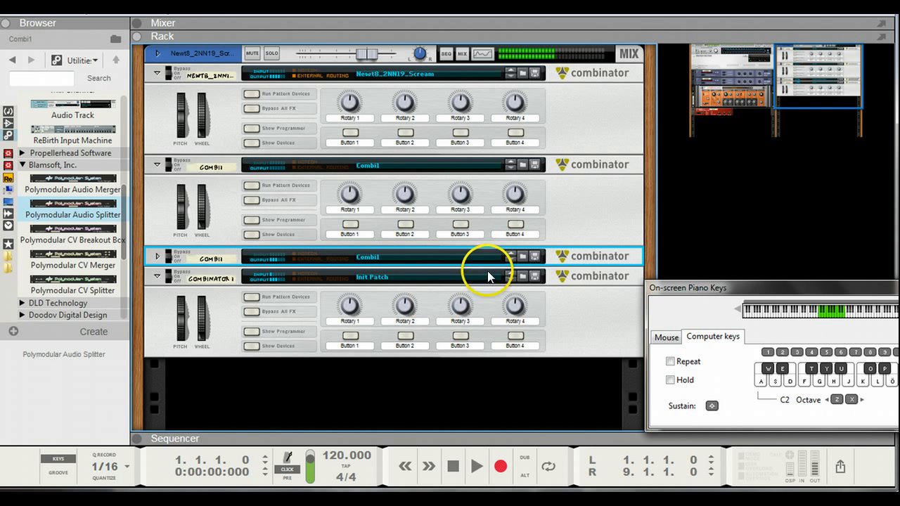
View the patches available for the unfolded Combi1 Combinator
{"action": "left_click", "coordinate": [380, 165]}
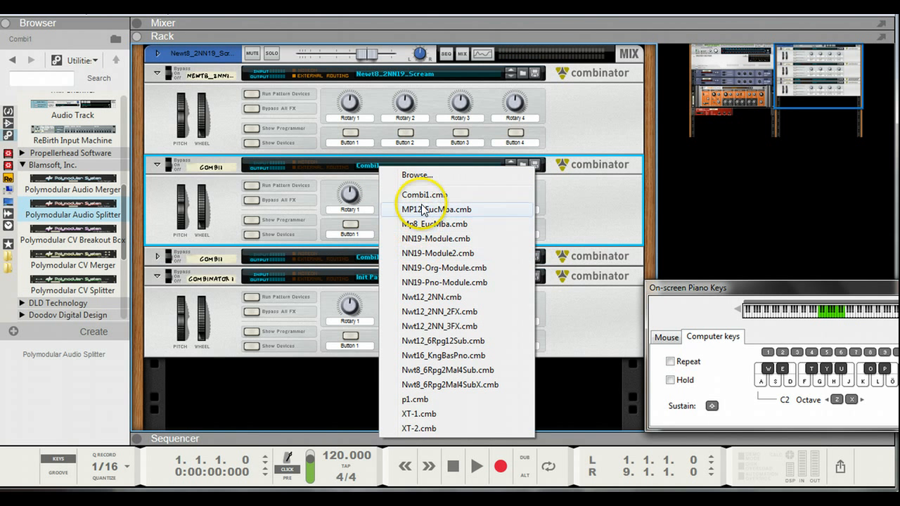
{"action": "left_click", "coordinate": [228, 229]}
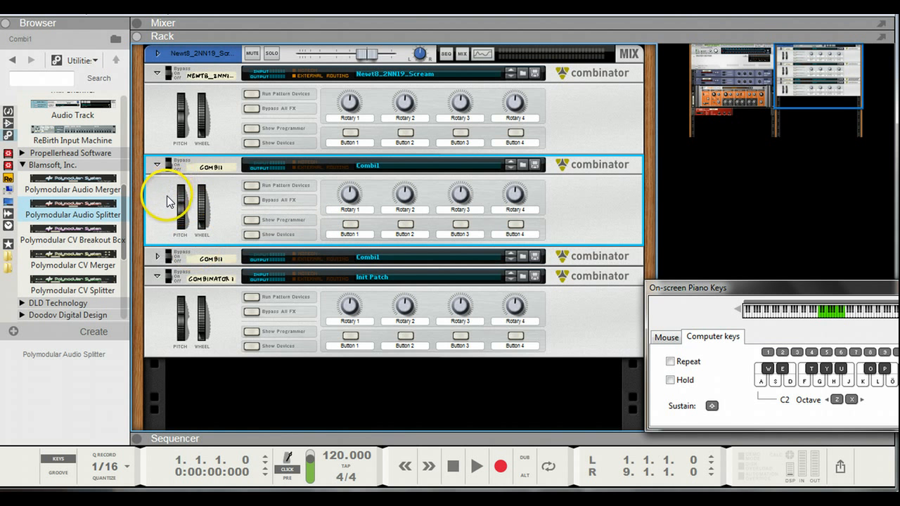
Fold the Combinator 1, upper Combi1 and Newt8_2NN19_Scream Combinators in the rack
{"action": "left_click", "coordinate": [156, 275]}
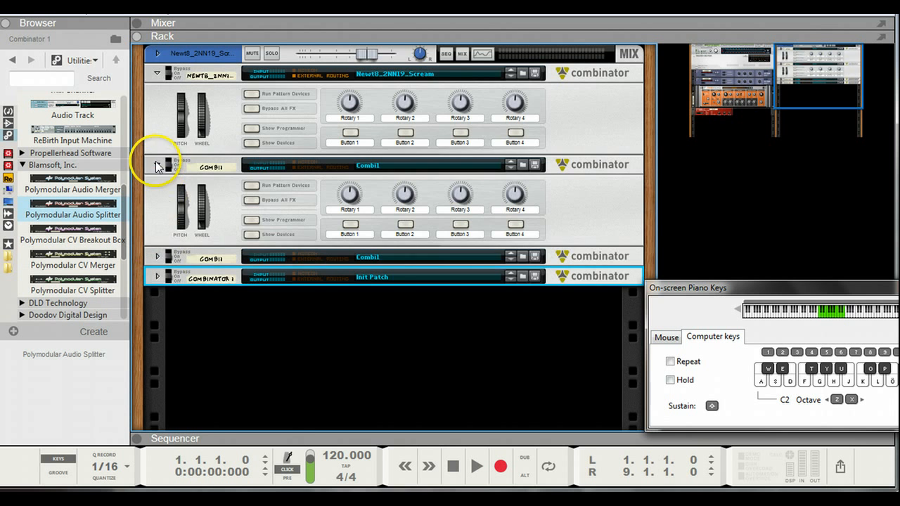
{"action": "left_click", "coordinate": [156, 164]}
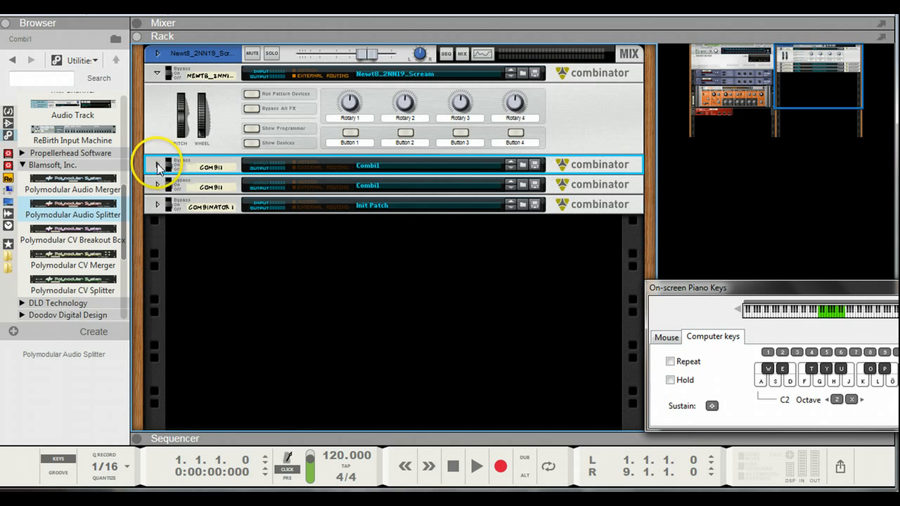
{"action": "left_click", "coordinate": [158, 74]}
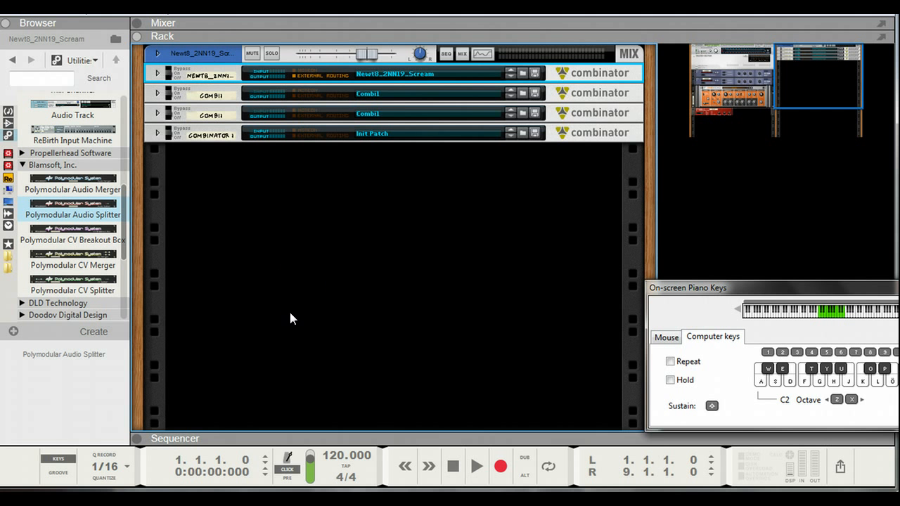
{"action": "left_click", "coordinate": [283, 256]}
{"action": "left_click", "coordinate": [281, 253]}
{"action": "left_click", "coordinate": [223, 28]}
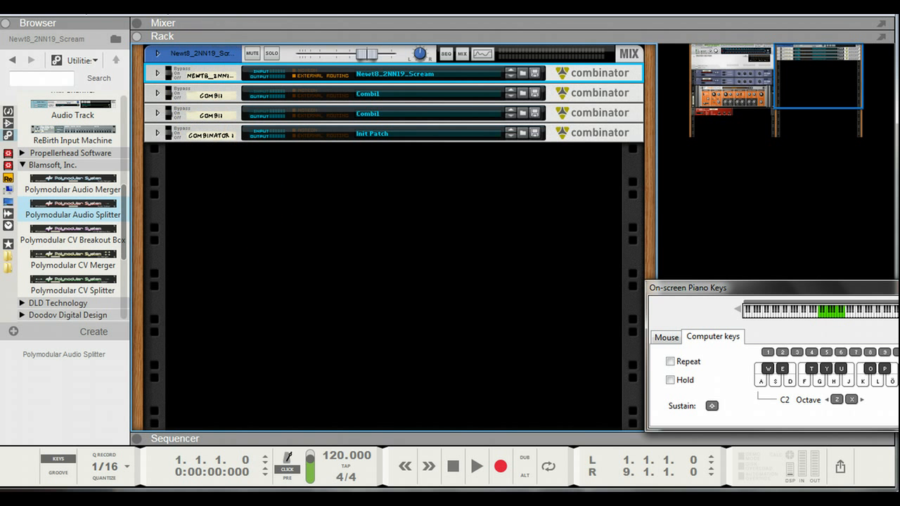